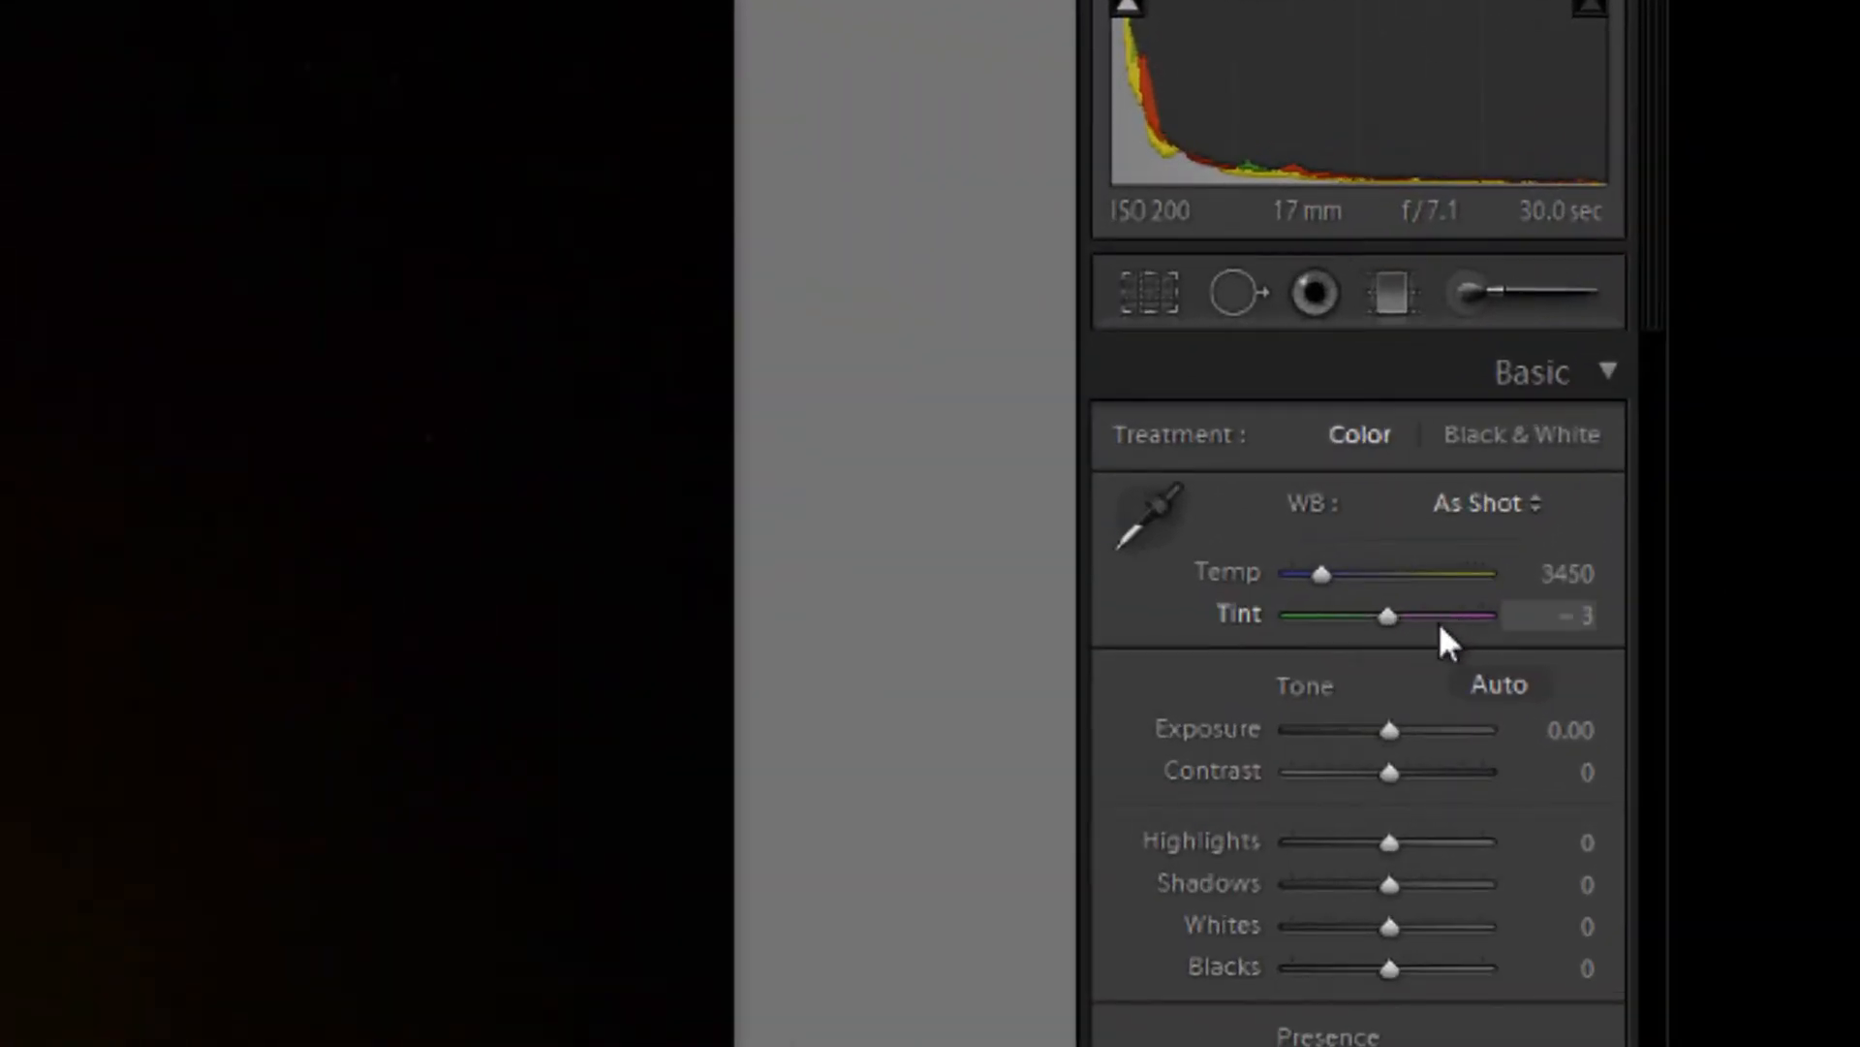
Set the white balance tint to +74 and split-tone the highlights magenta with hue 299 and saturation 84.
{"action": "left_click", "coordinate": [1442, 620]}
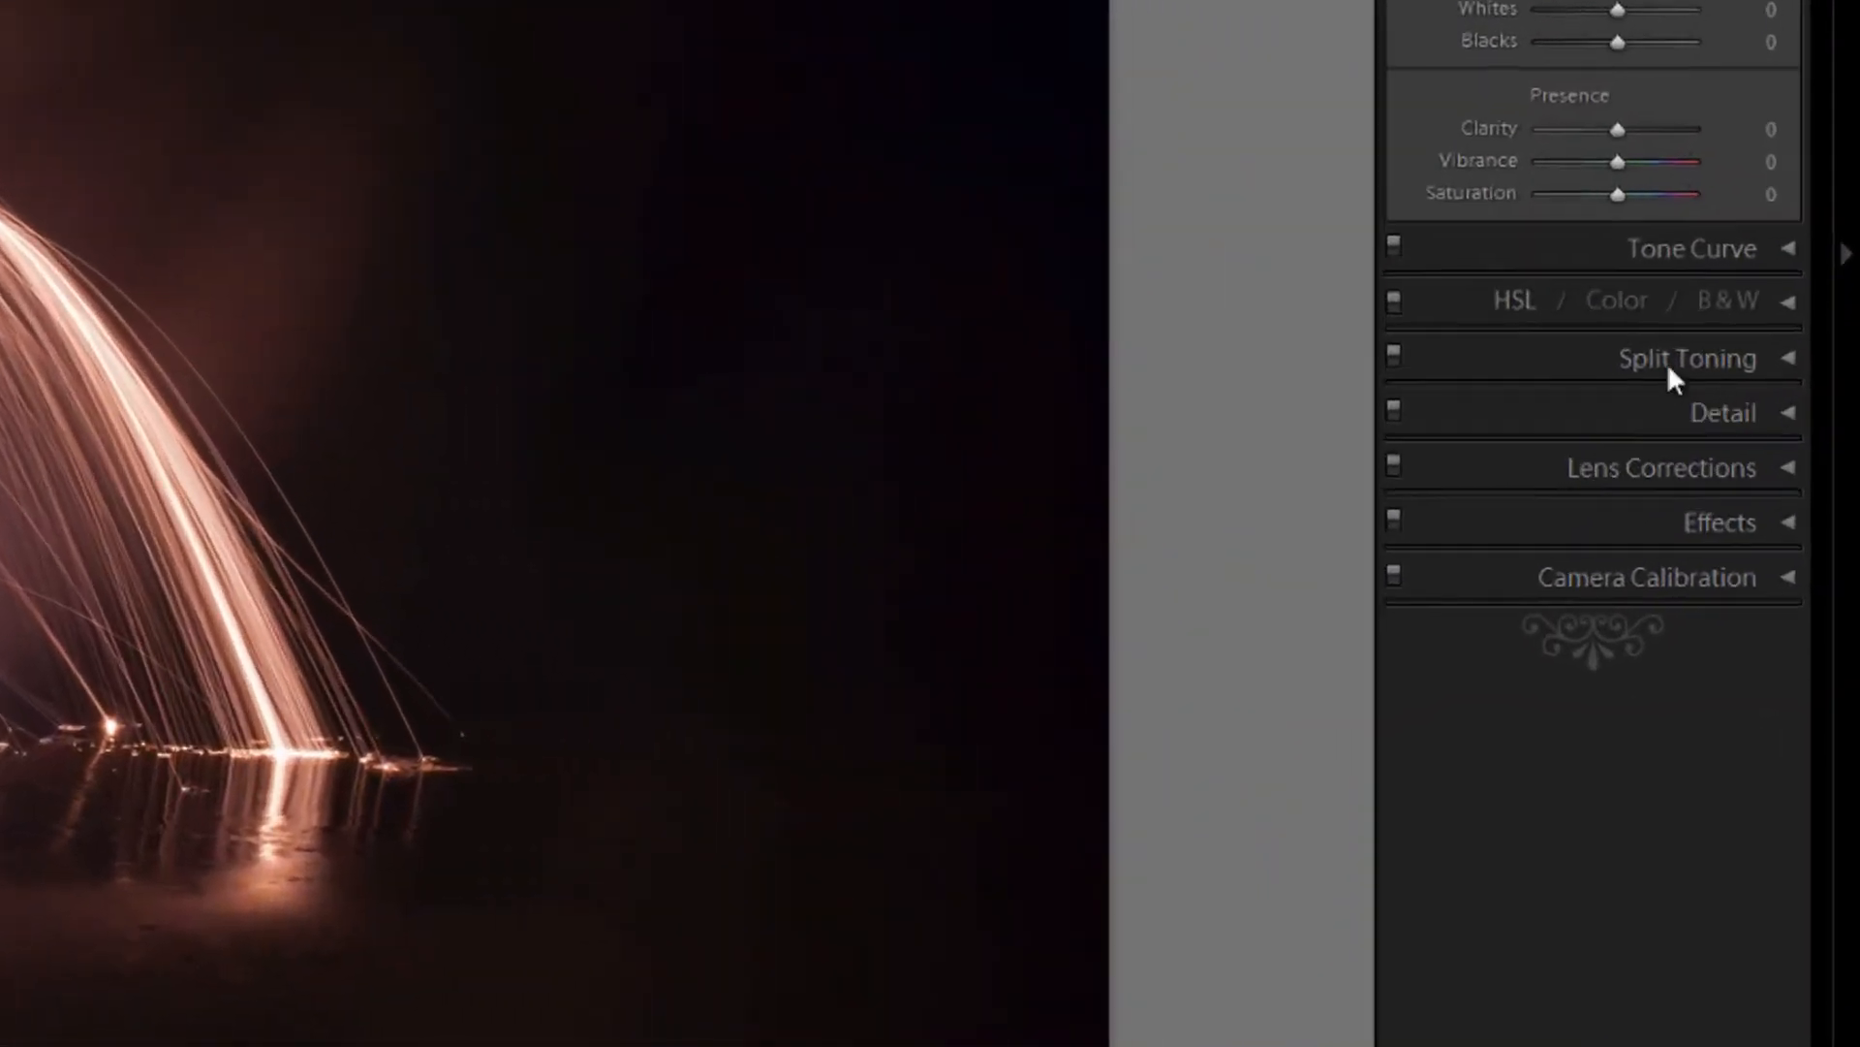
{"action": "left_click", "coordinate": [1770, 571]}
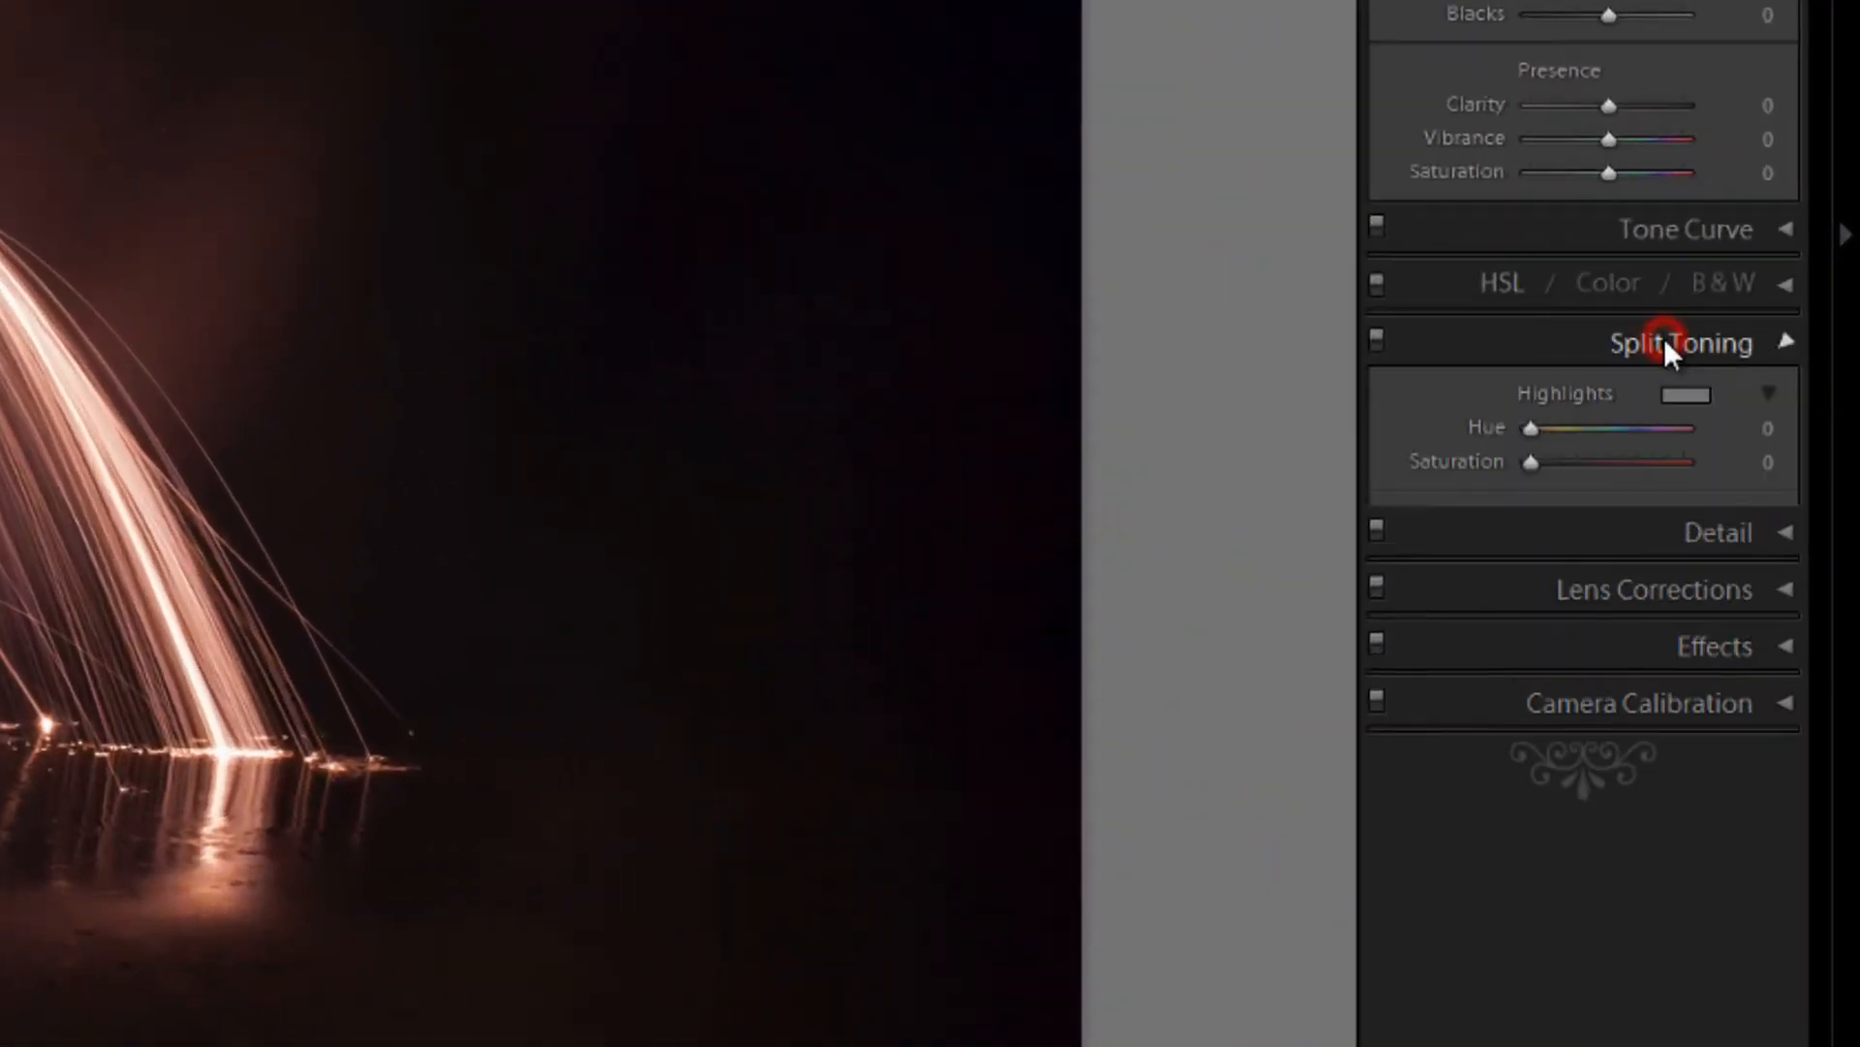
{"action": "left_click", "coordinate": [1695, 397]}
{"action": "left_click_drag", "start_coordinate": [1502, 436], "coordinate": [1490, 410]}
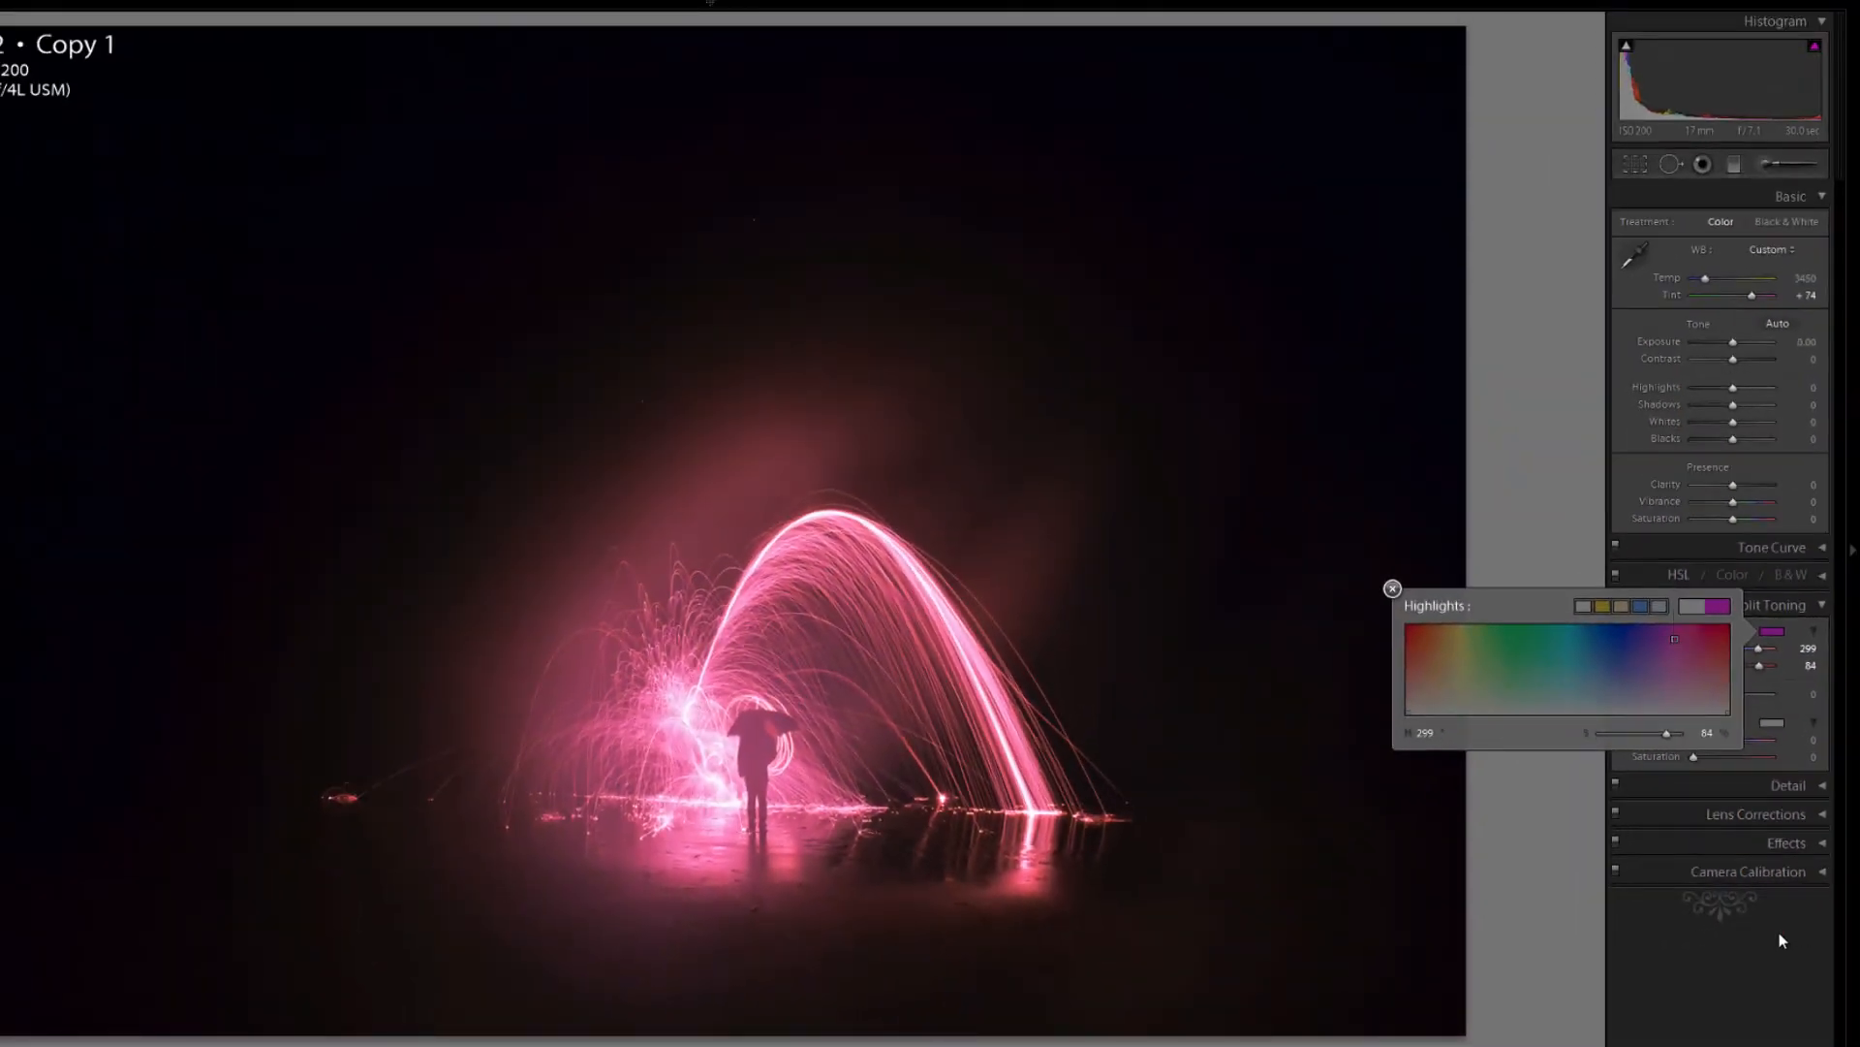
{"action": "left_click", "coordinate": [1778, 933]}
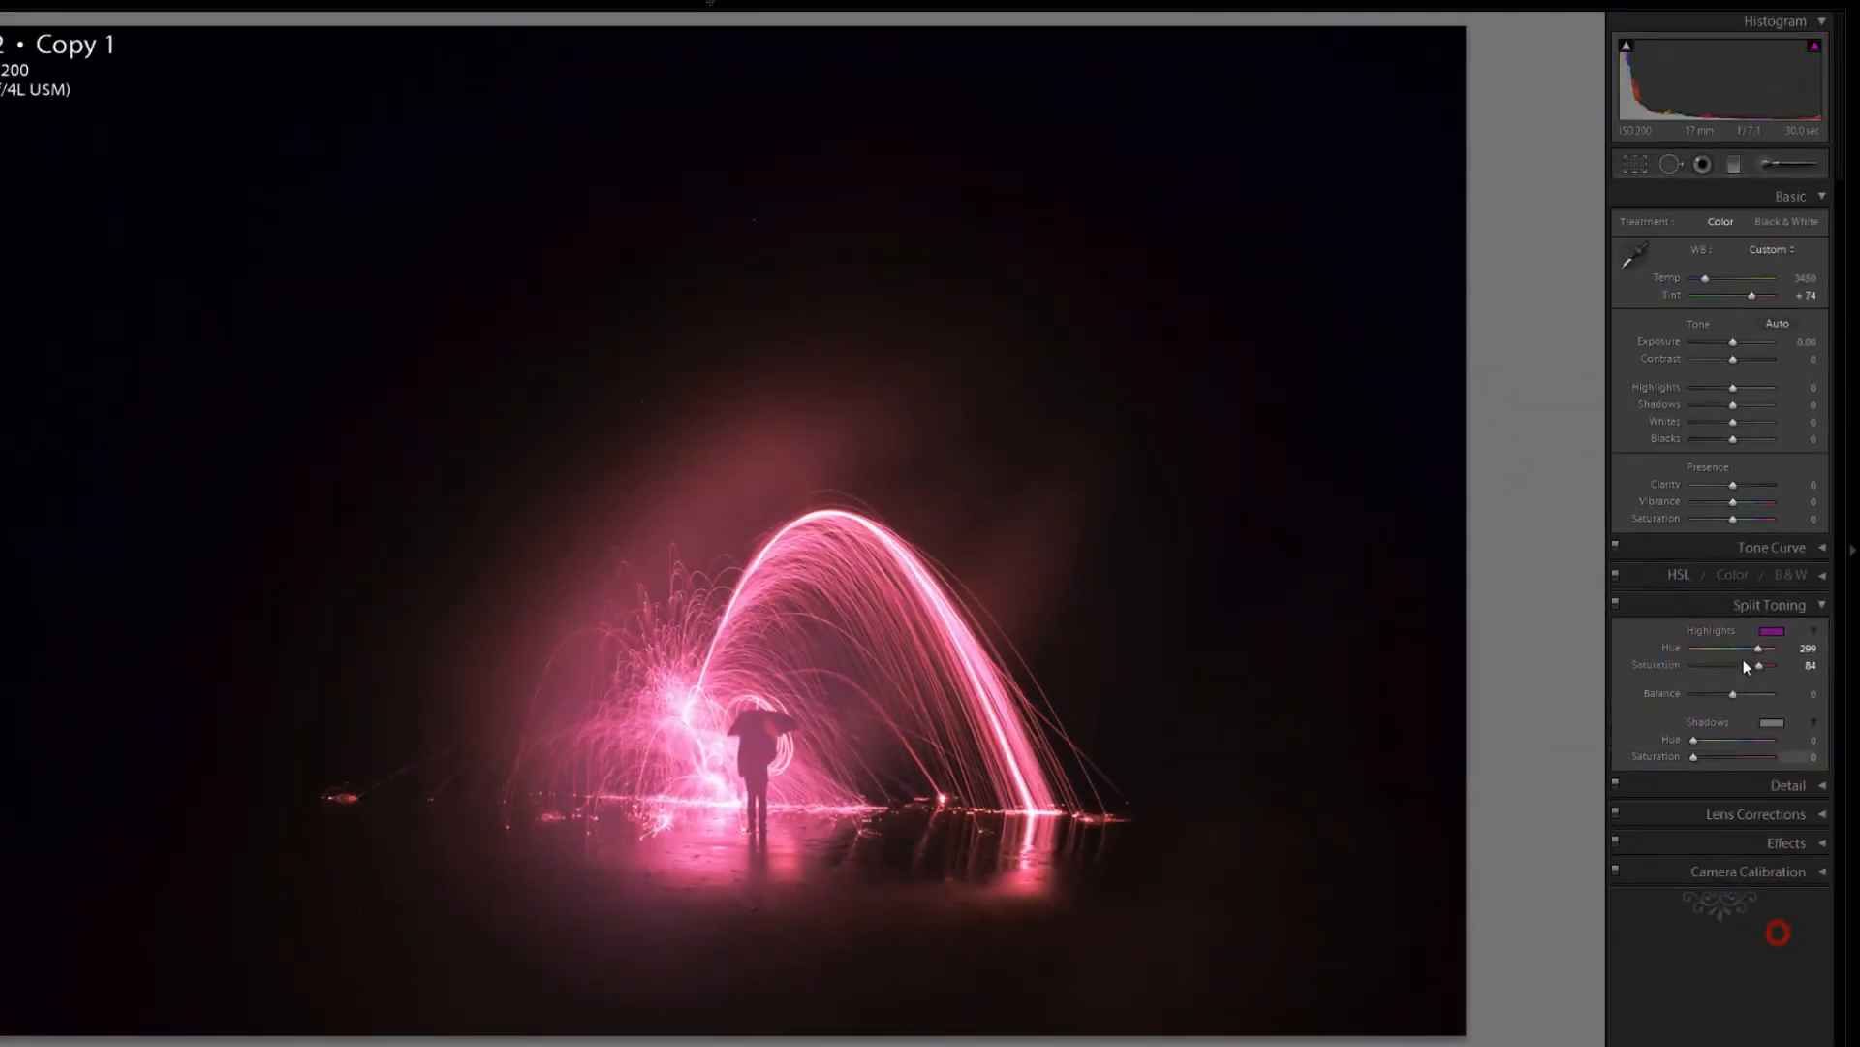
Raise the split-toning highlights saturation to 100 and set the overall vibrance to +33 and saturation to −22.
{"action": "left_click_drag", "start_coordinate": [1754, 675], "coordinate": [1772, 682]}
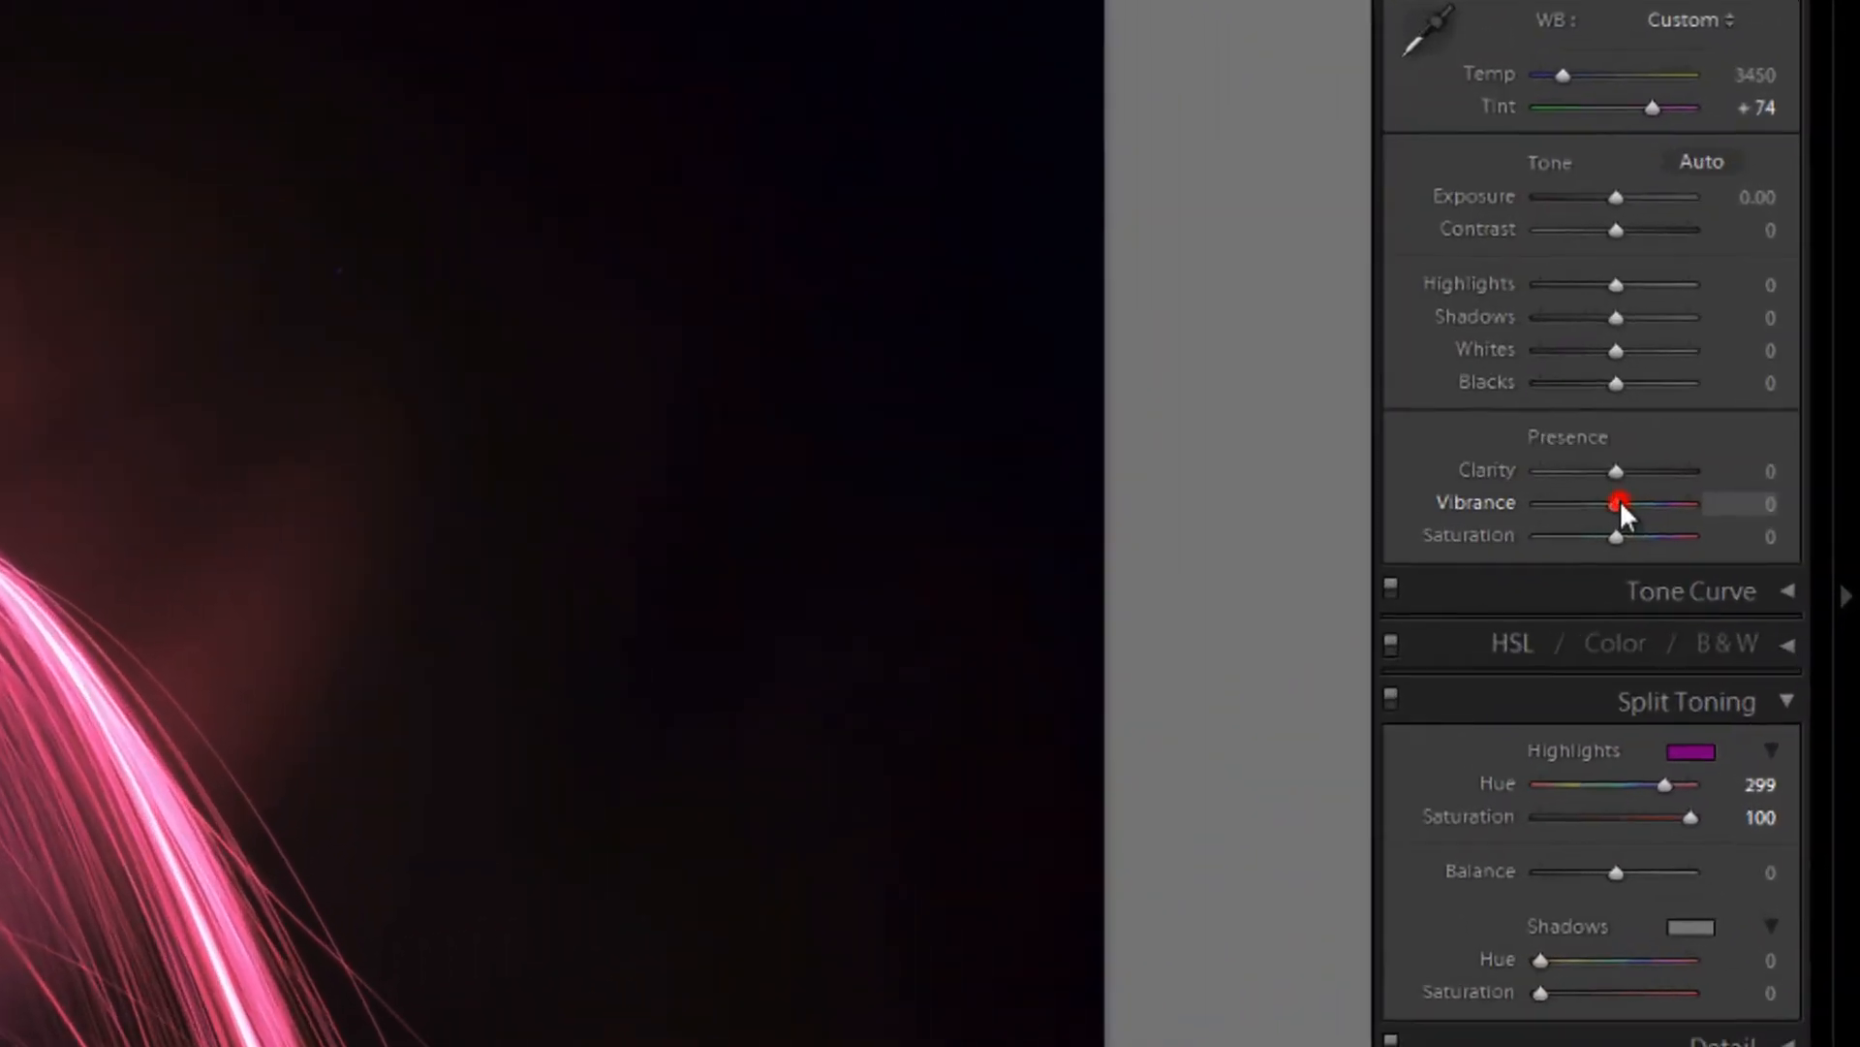
{"action": "mouse_move", "coordinate": [1737, 500]}
{"action": "left_mouse_down"}
{"action": "mouse_move", "coordinate": [1636, 503]}
{"action": "mouse_move", "coordinate": [1635, 521]}
{"action": "left_mouse_up"}
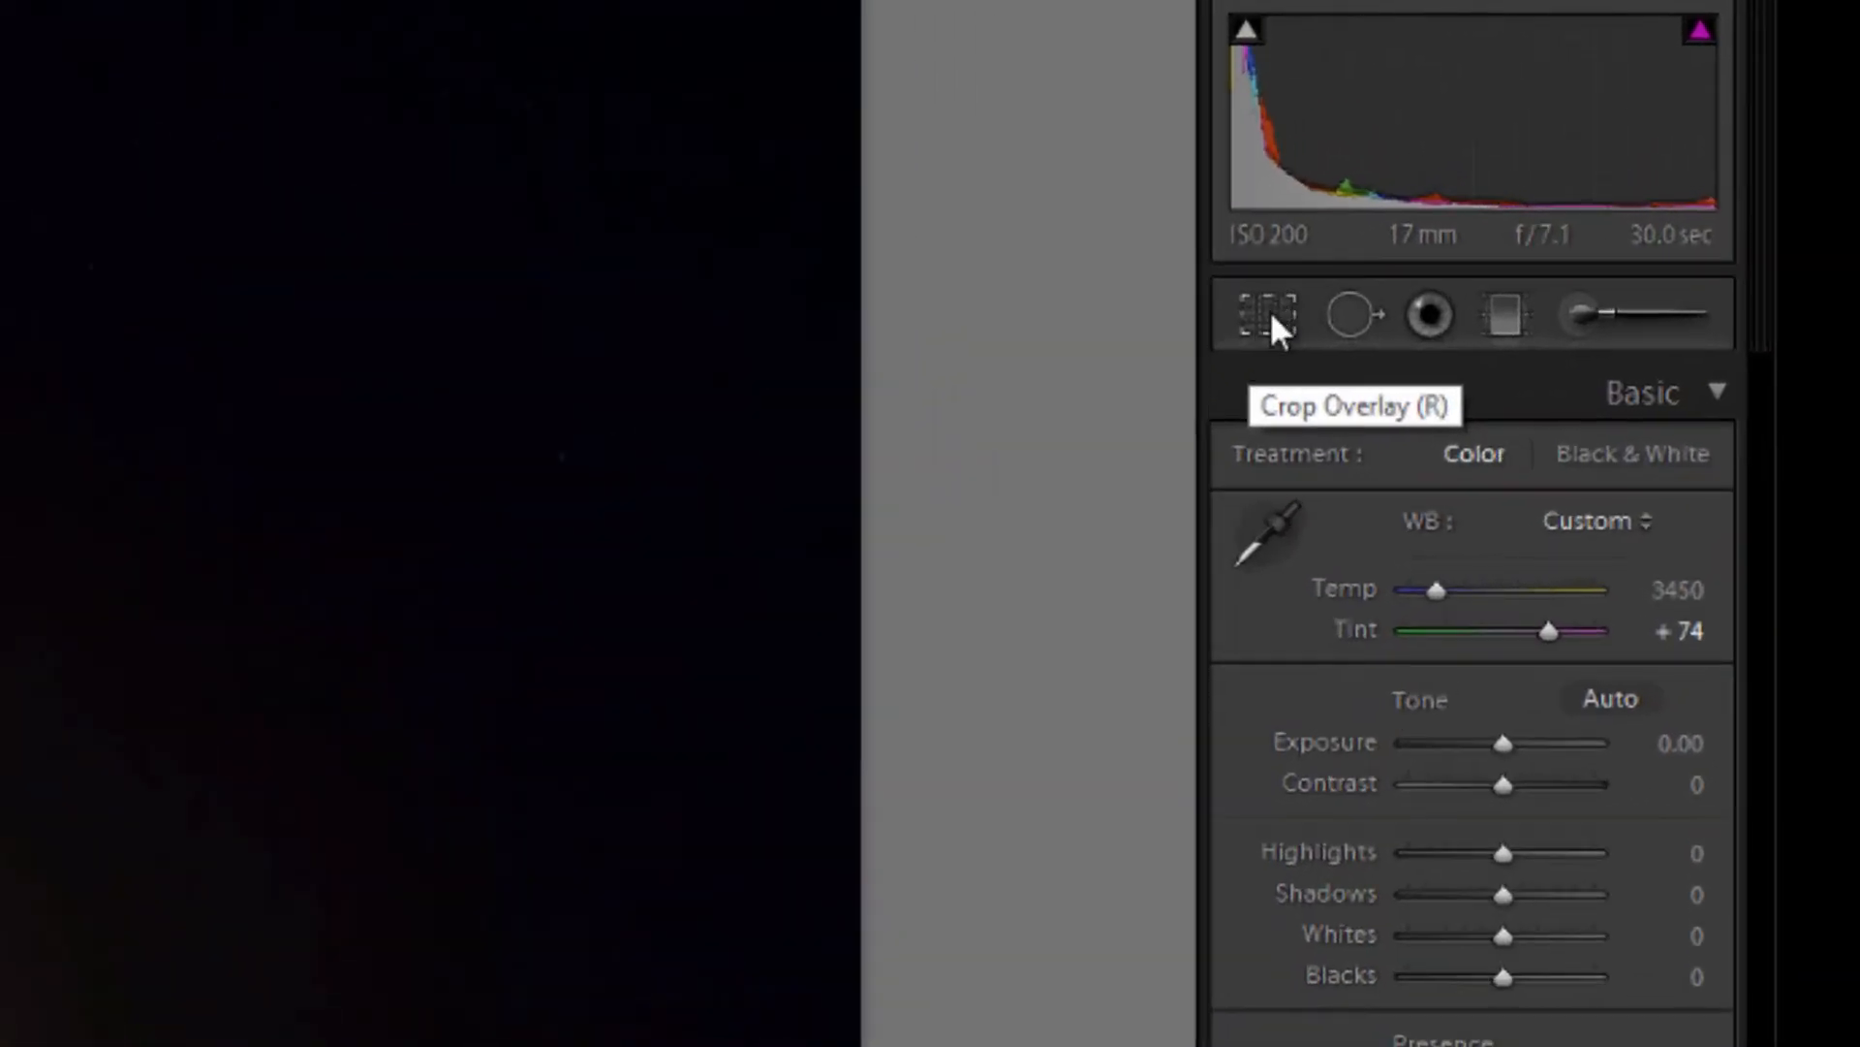
Crop the photo more tightly around the figure and the light arc, and straighten its horizon.
{"action": "left_click", "coordinate": [1271, 310]}
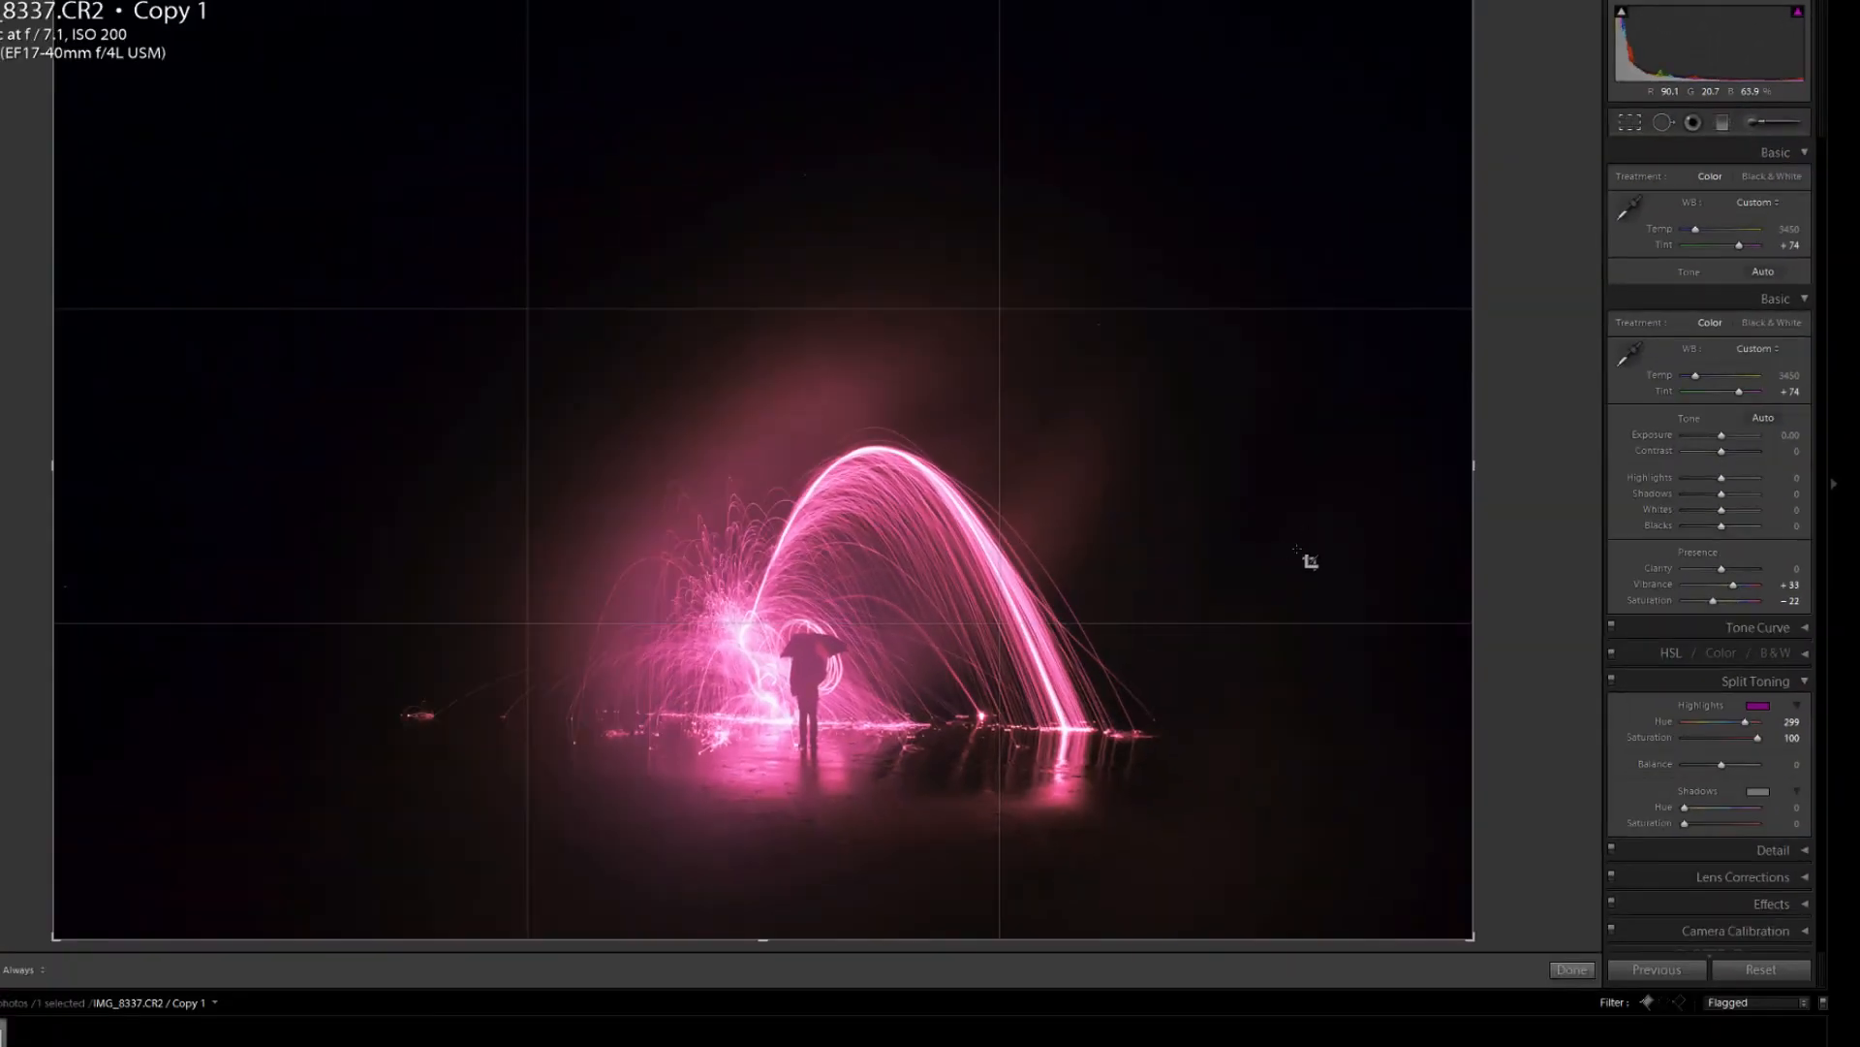
{"action": "left_click_drag", "start_coordinate": [1335, 905], "coordinate": [279, 186]}
{"action": "left_click_drag", "start_coordinate": [1386, 623], "coordinate": [1395, 615]}
{"action": "left_click", "coordinate": [1630, 126]}
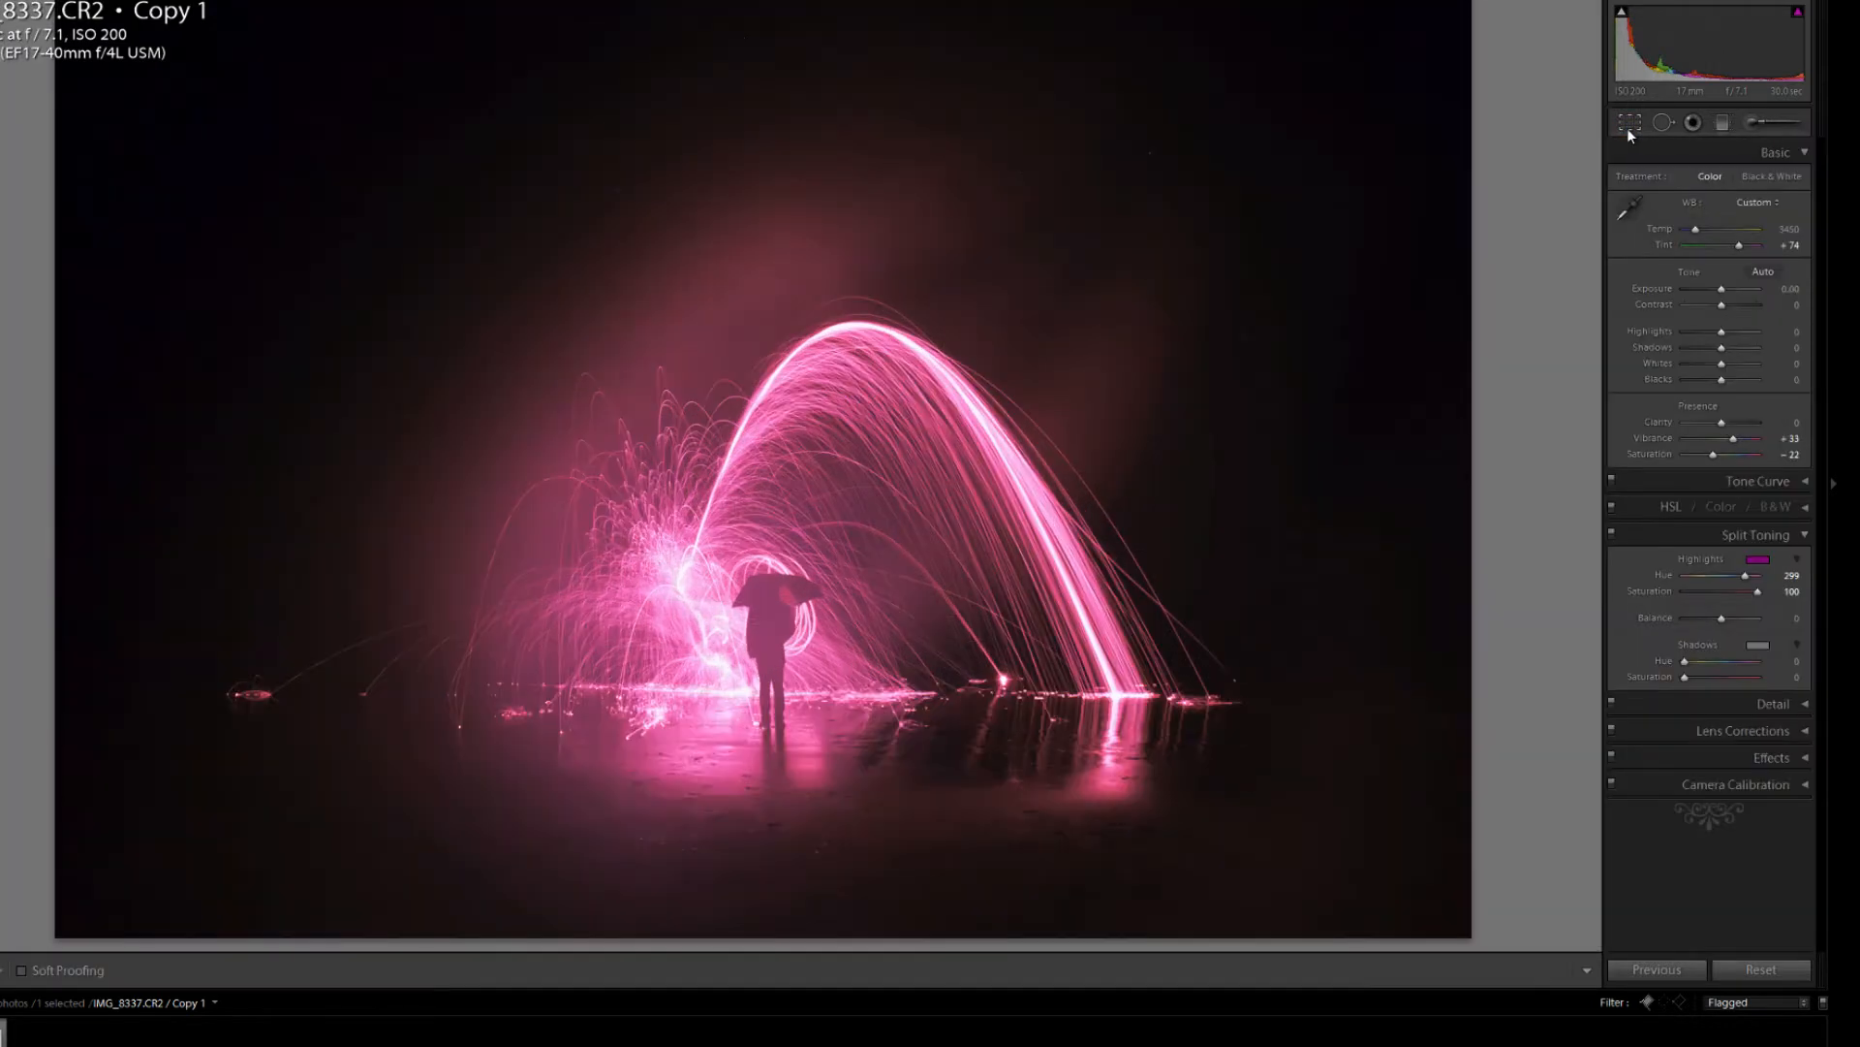
Reopen the crop, fine-tune its rotation to an angle of −1.51 and apply it.
{"action": "left_click", "coordinate": [1629, 128]}
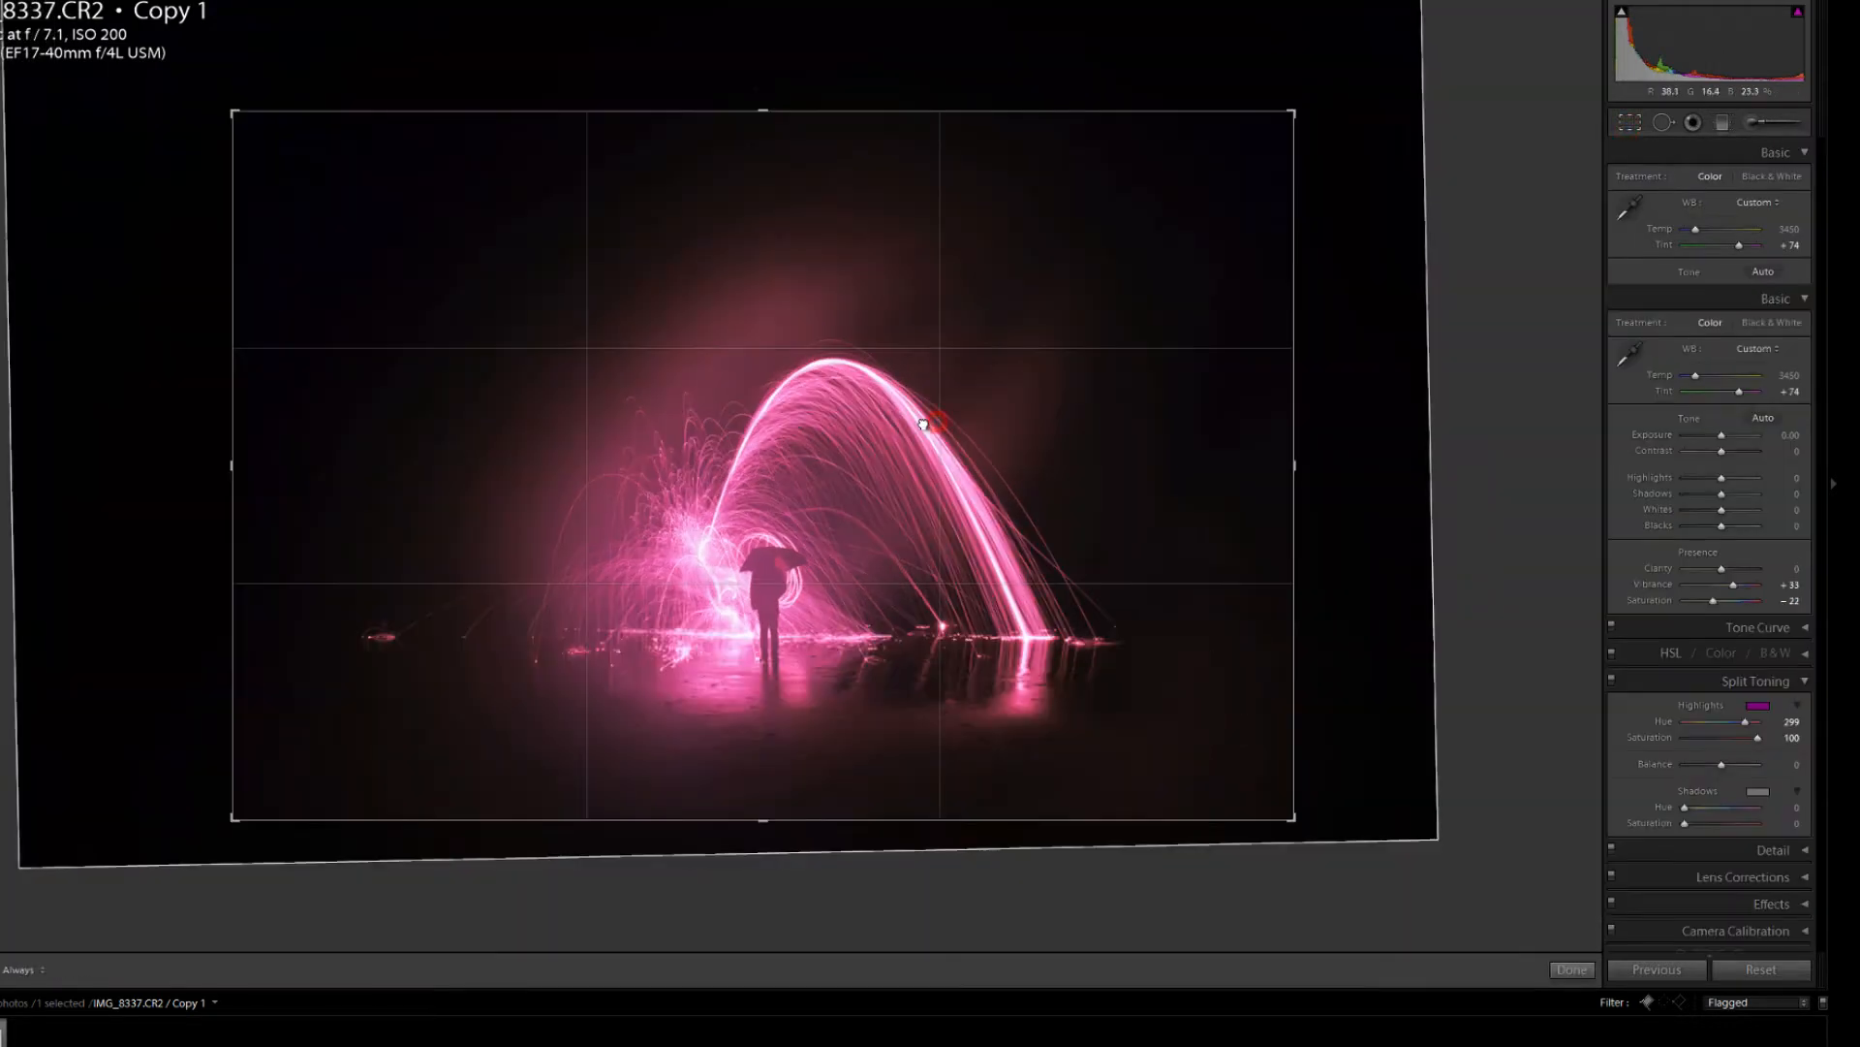
{"action": "left_click_drag", "start_coordinate": [1295, 448], "coordinate": [1317, 463]}
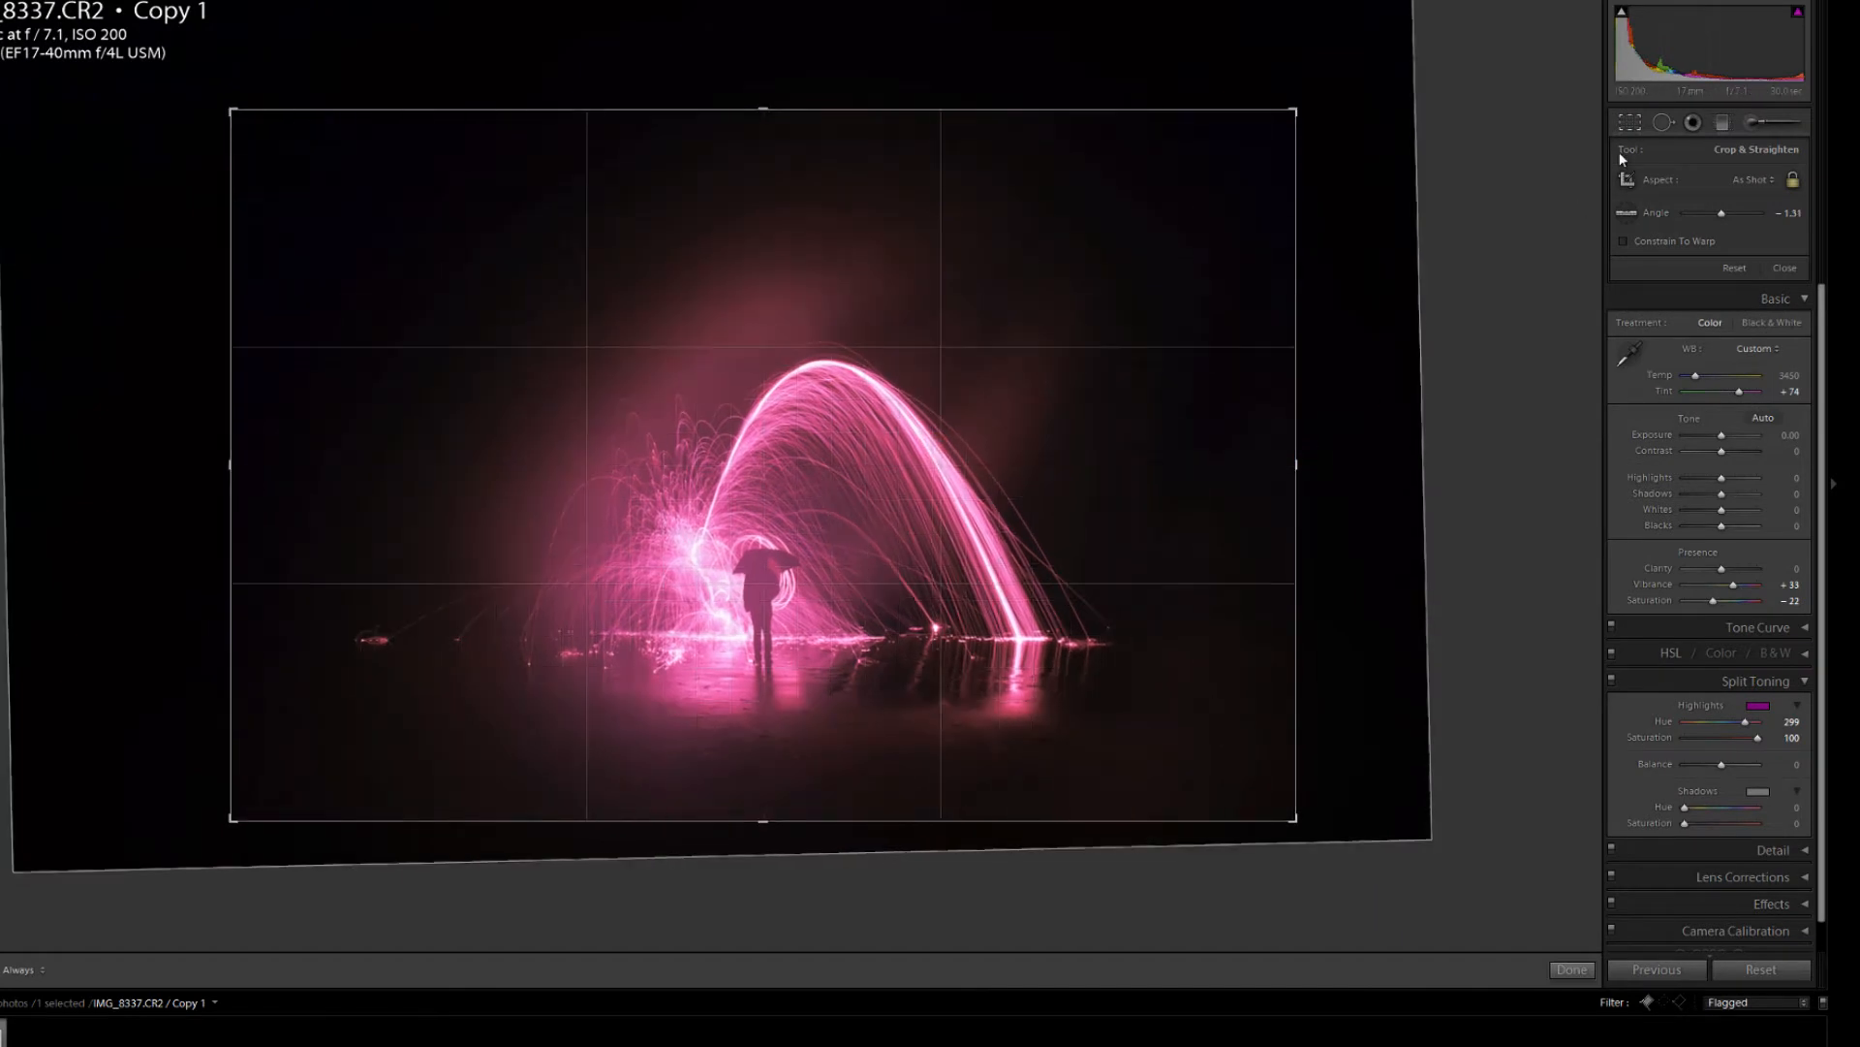
{"action": "left_click", "coordinate": [1633, 129]}
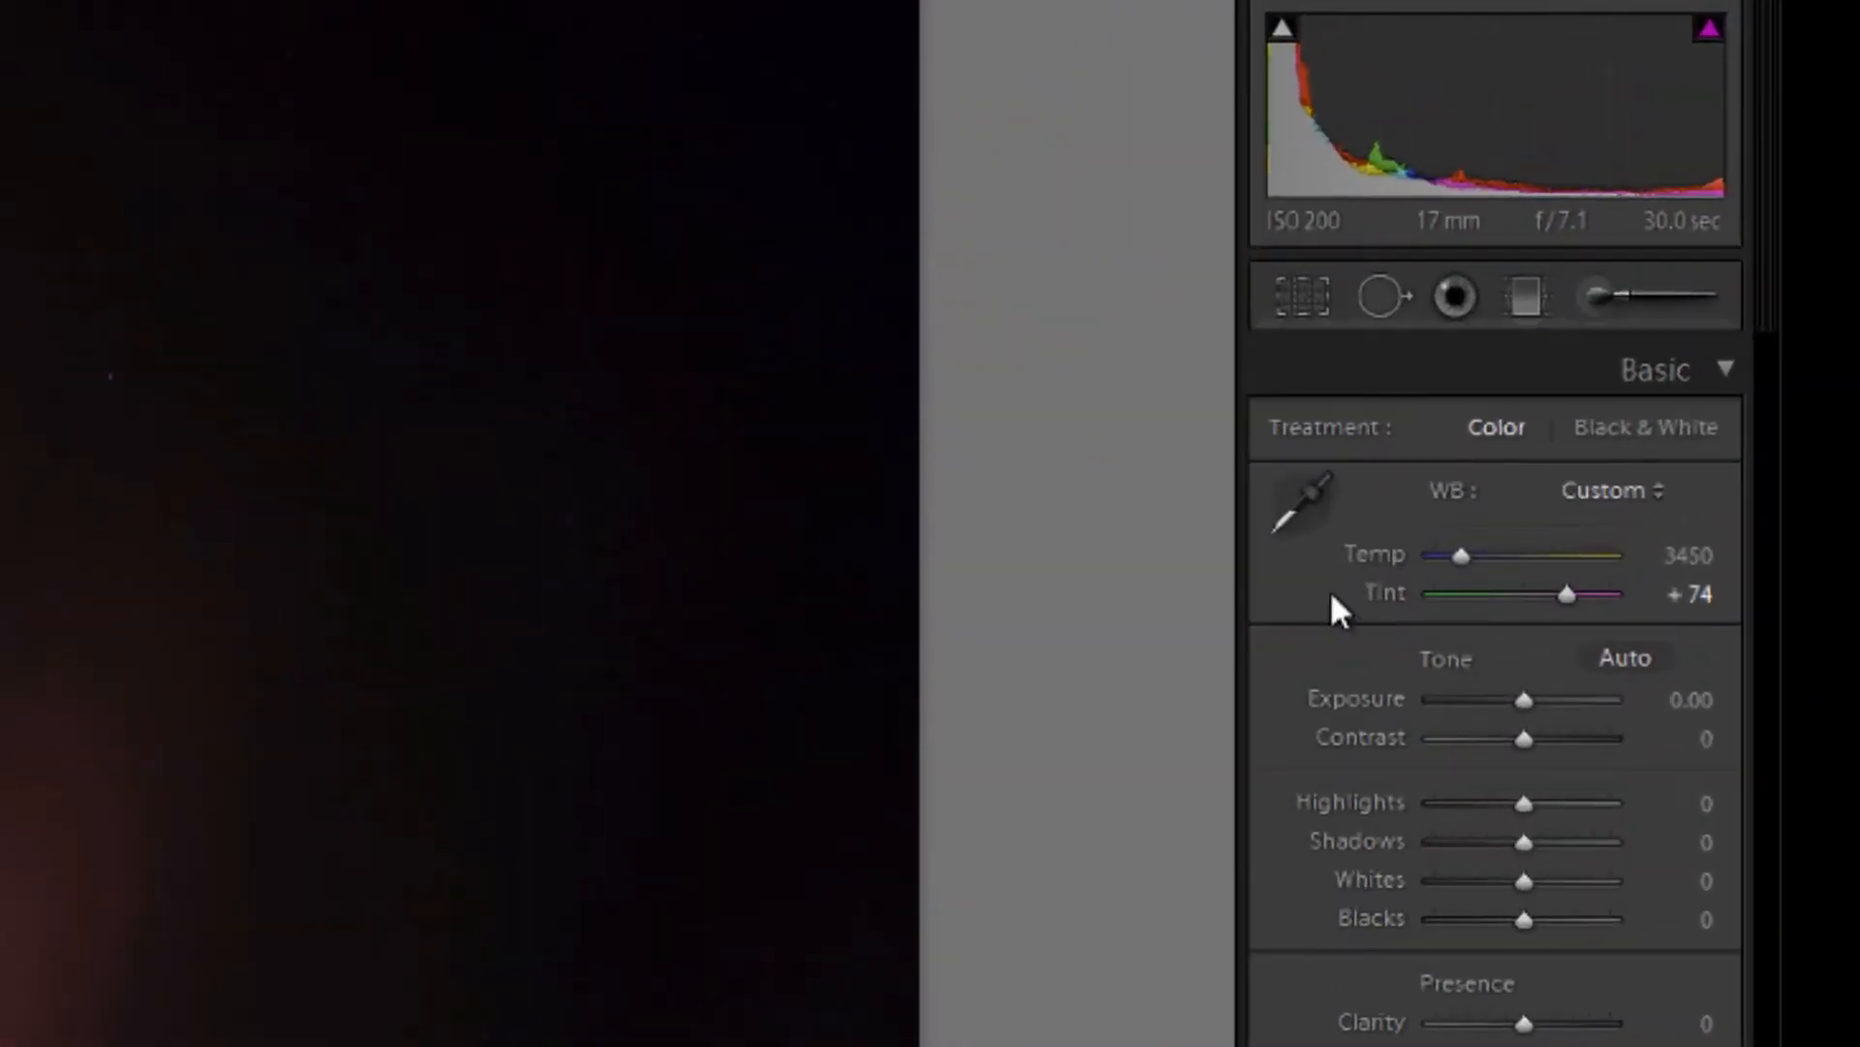
Brush a local adjustment over the bright sparks beside the figure with exposure 0 and highlights −15.
{"action": "left_click", "coordinate": [1594, 291]}
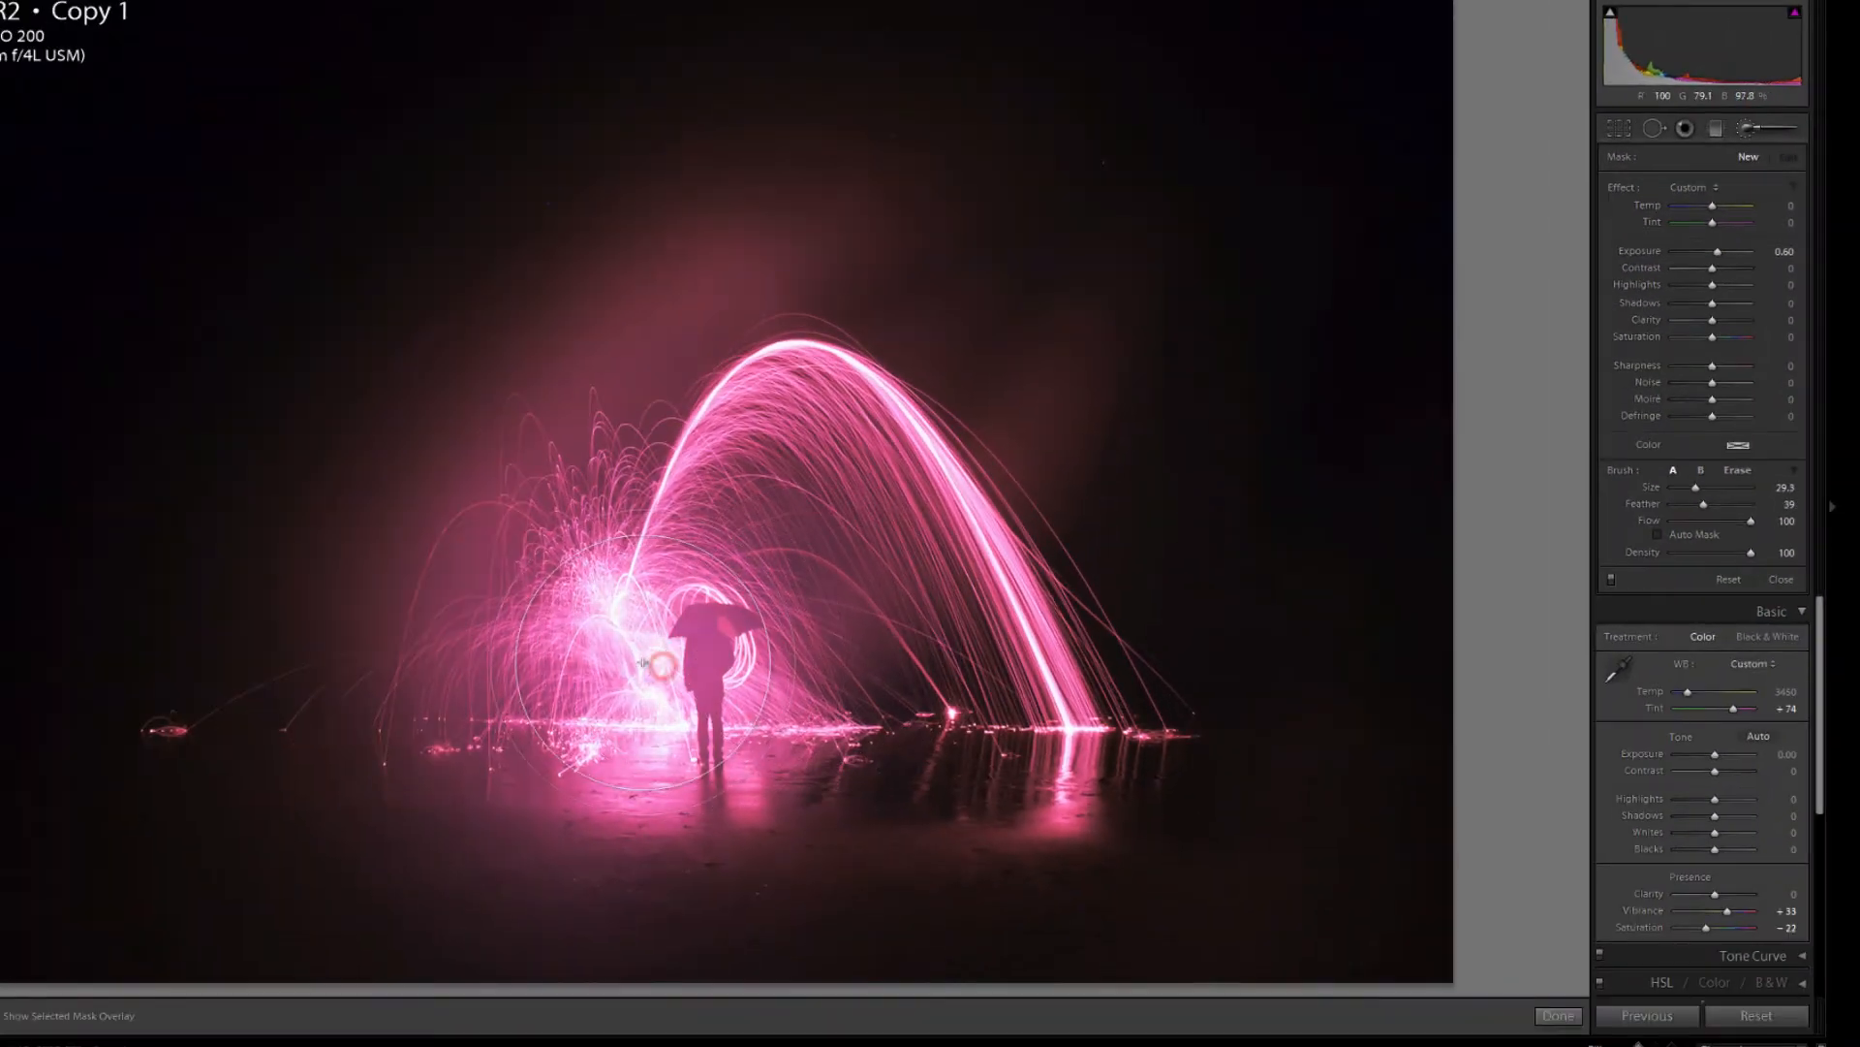
{"action": "left_click", "coordinate": [1783, 251]}
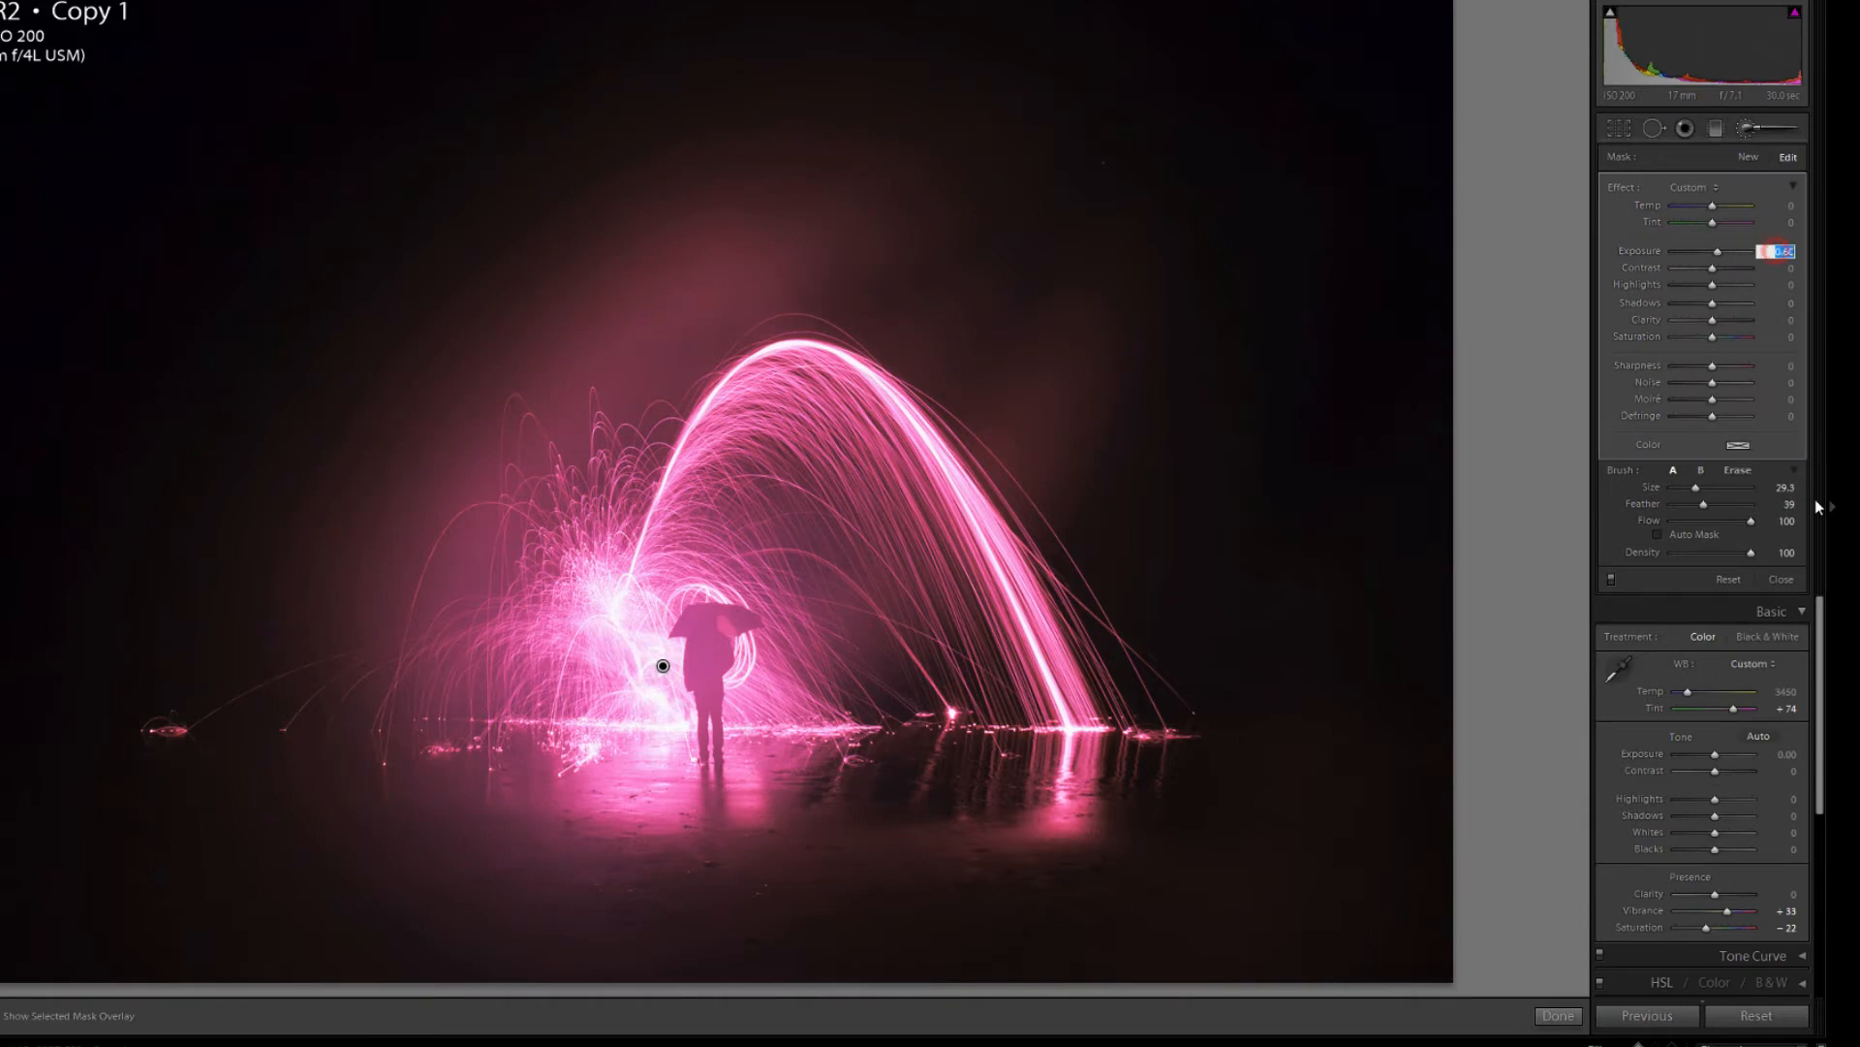
{"action": "type", "text": "0"}
{"action": "left_click_drag", "start_coordinate": [1712, 285], "coordinate": [1708, 294]}
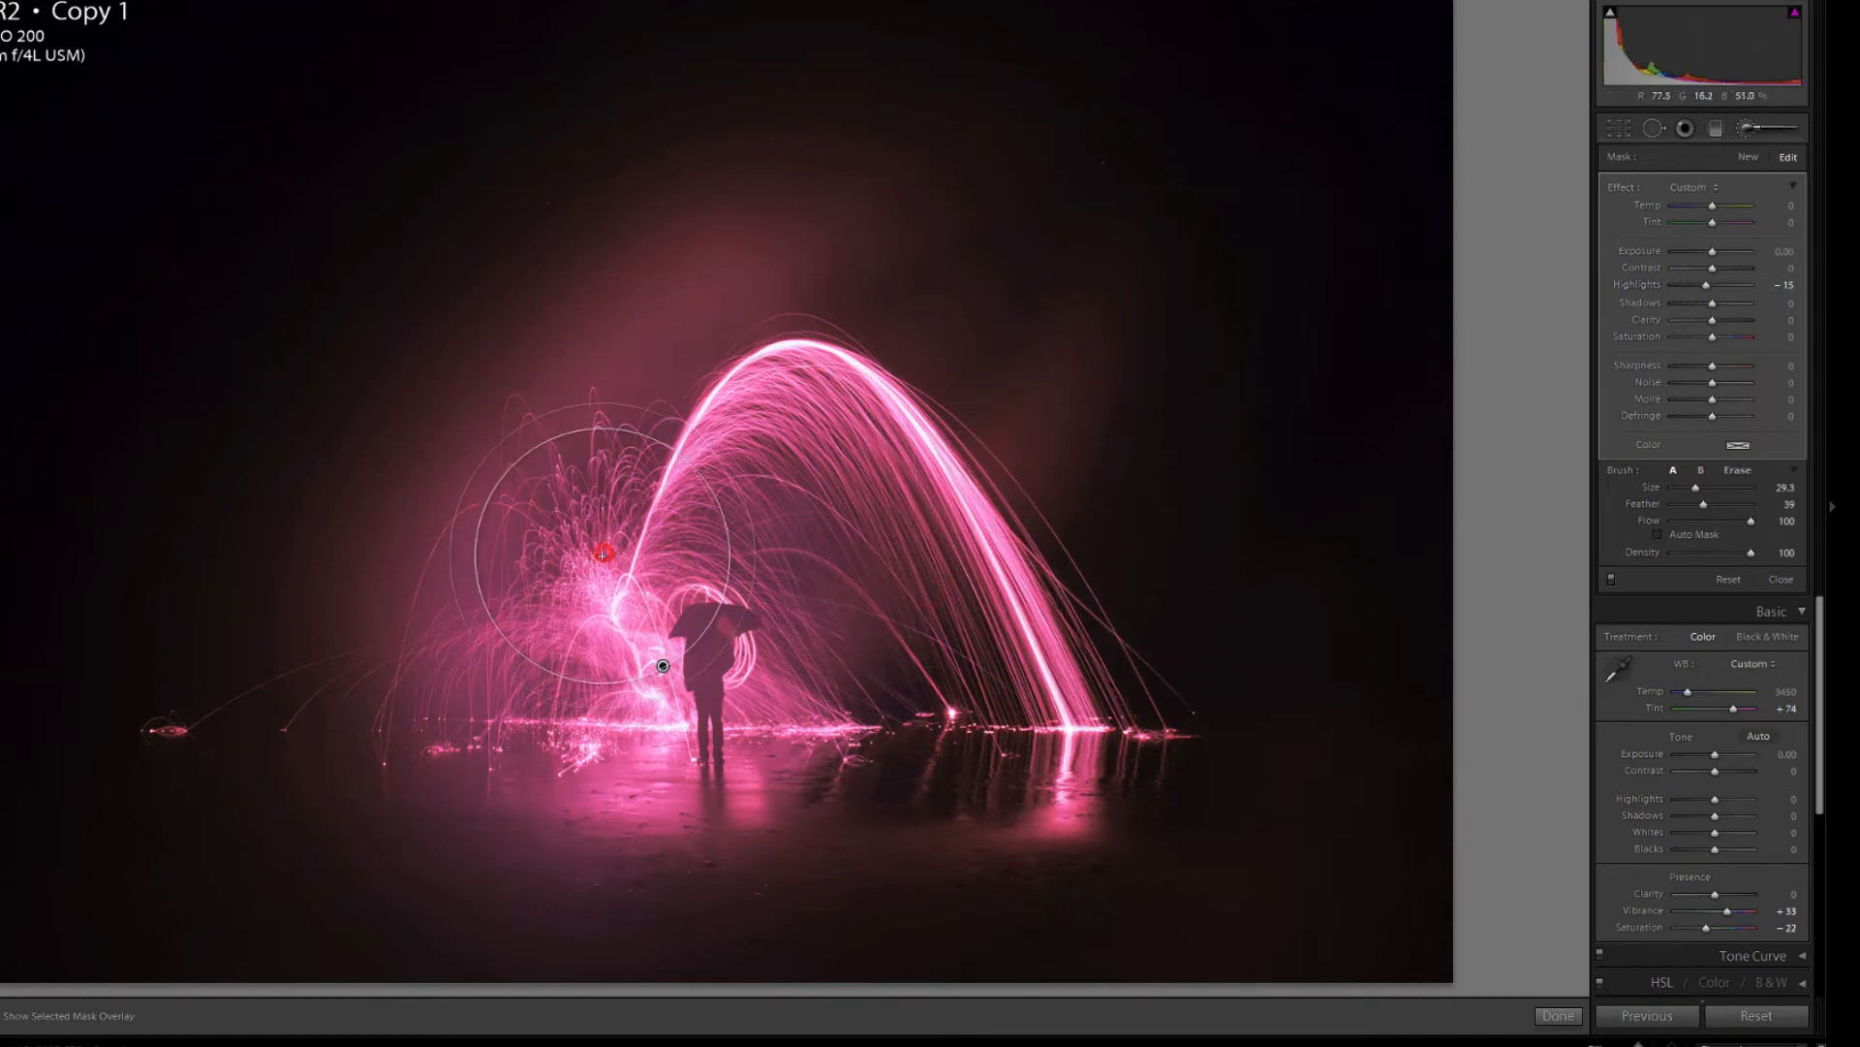
{"action": "left_click", "coordinate": [1759, 130]}
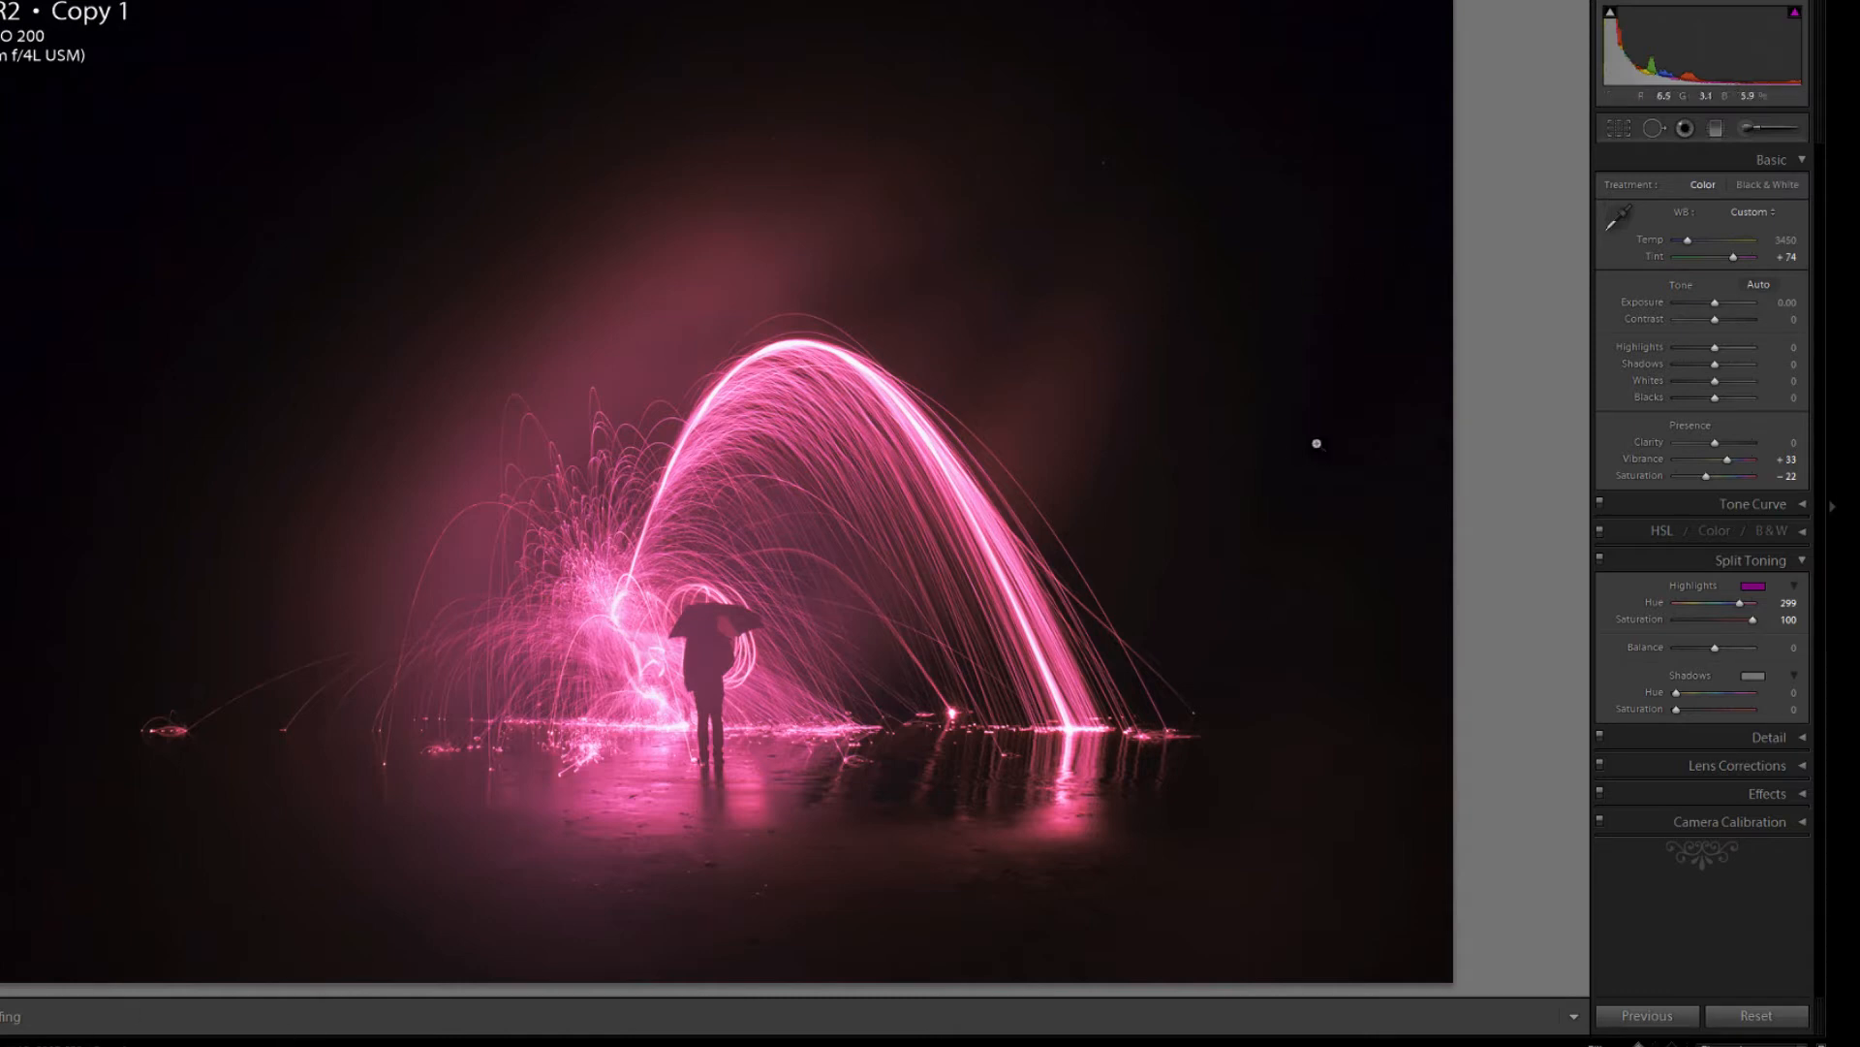
Create a new adjustment brush mask with exposure 0.60 and paint it over the glowing smoke around and above the light arc.
{"action": "left_click", "coordinate": [1761, 129]}
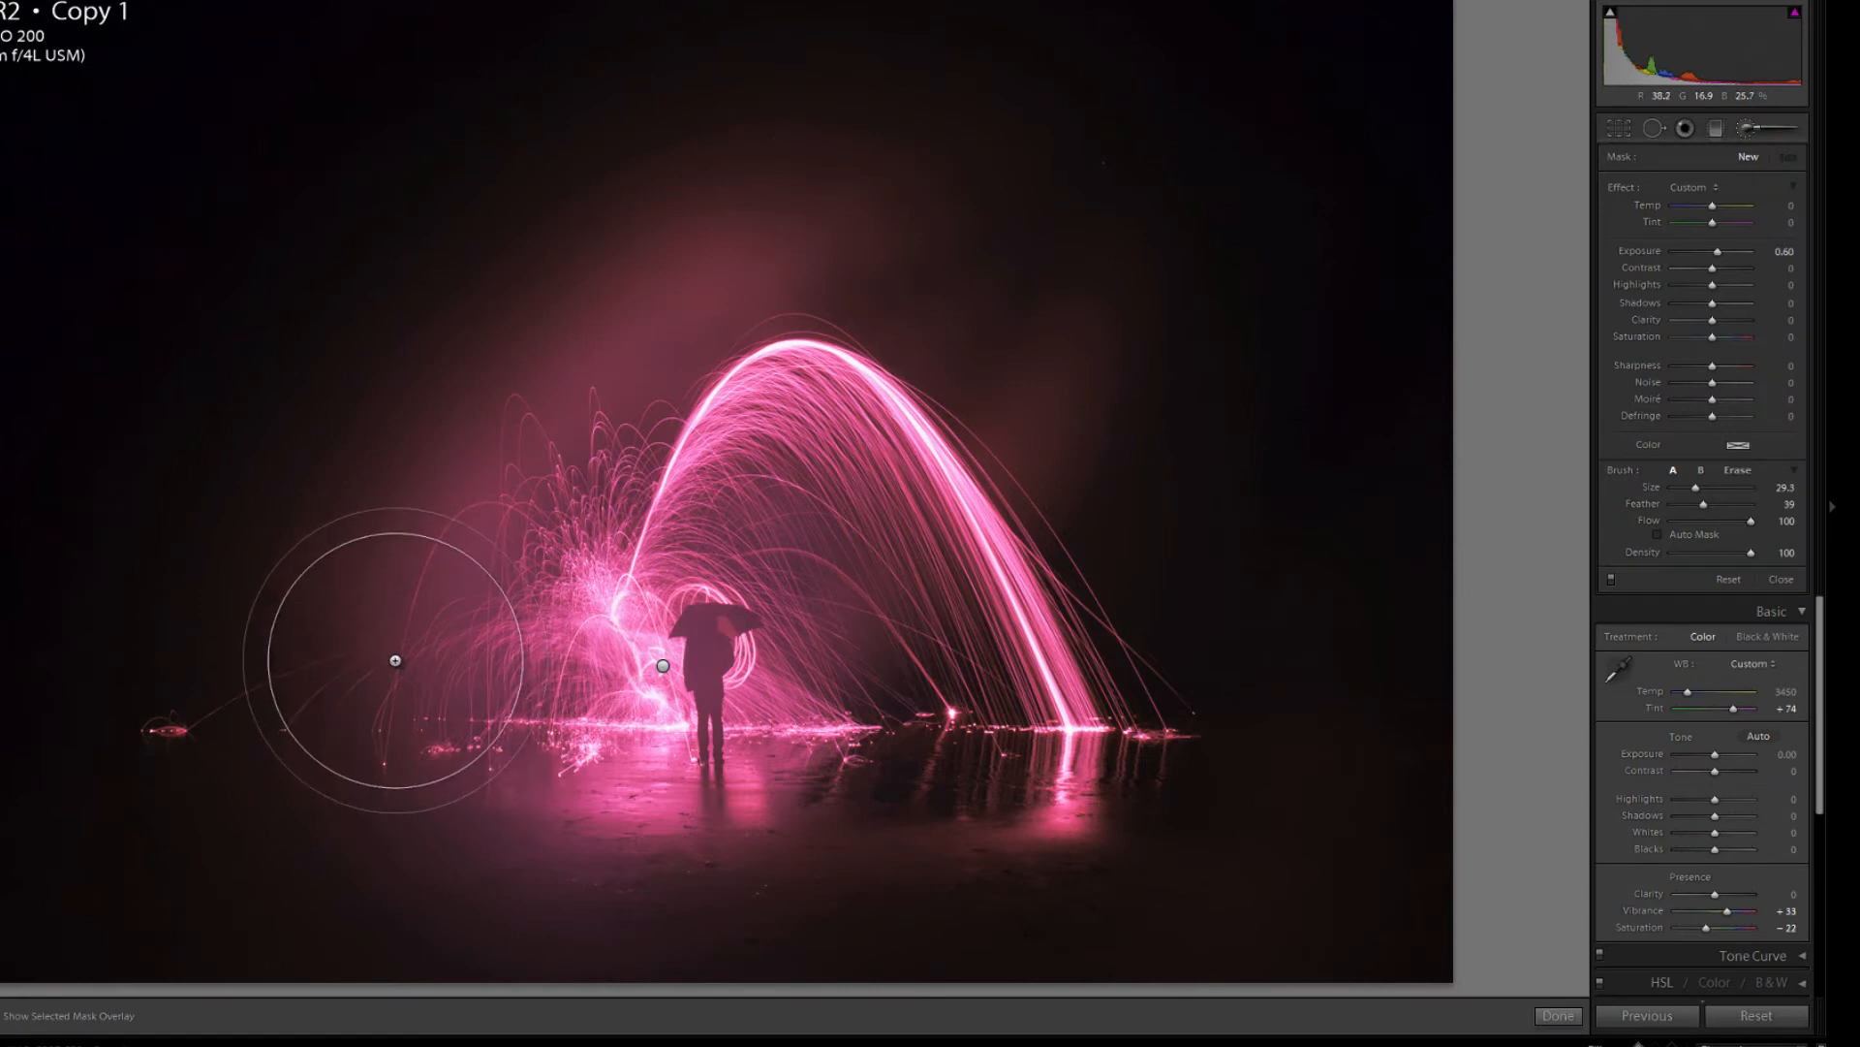
{"action": "mouse_move", "coordinate": [398, 649]}
{"action": "left_mouse_down"}
{"action": "mouse_move", "coordinate": [655, 399]}
{"action": "mouse_move", "coordinate": [748, 356]}
{"action": "mouse_move", "coordinate": [983, 177]}
{"action": "left_mouse_up"}
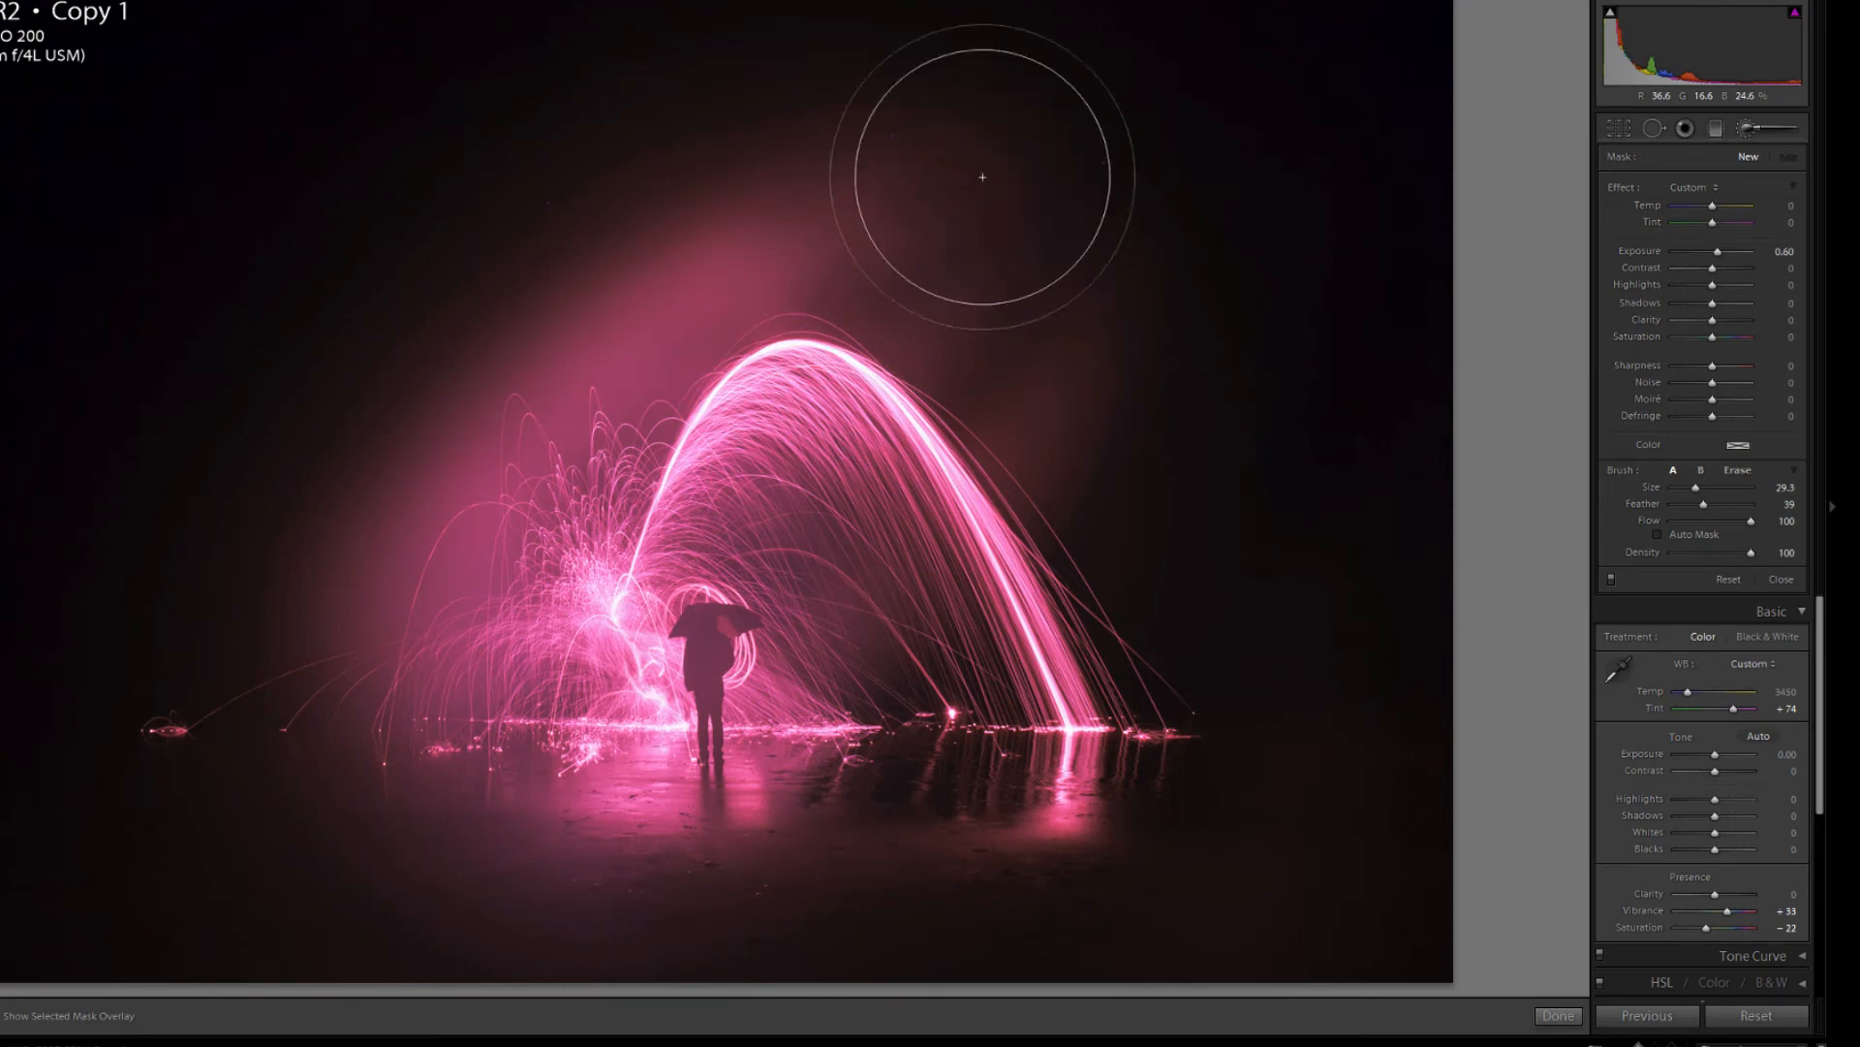
{"action": "mouse_move", "coordinate": [924, 730]}
{"action": "left_mouse_down"}
{"action": "mouse_move", "coordinate": [1042, 478]}
{"action": "mouse_move", "coordinate": [1109, 387]}
{"action": "mouse_move", "coordinate": [1171, 195]}
{"action": "left_mouse_up"}
{"action": "left_click_drag", "start_coordinate": [937, 318], "coordinate": [1008, 225]}
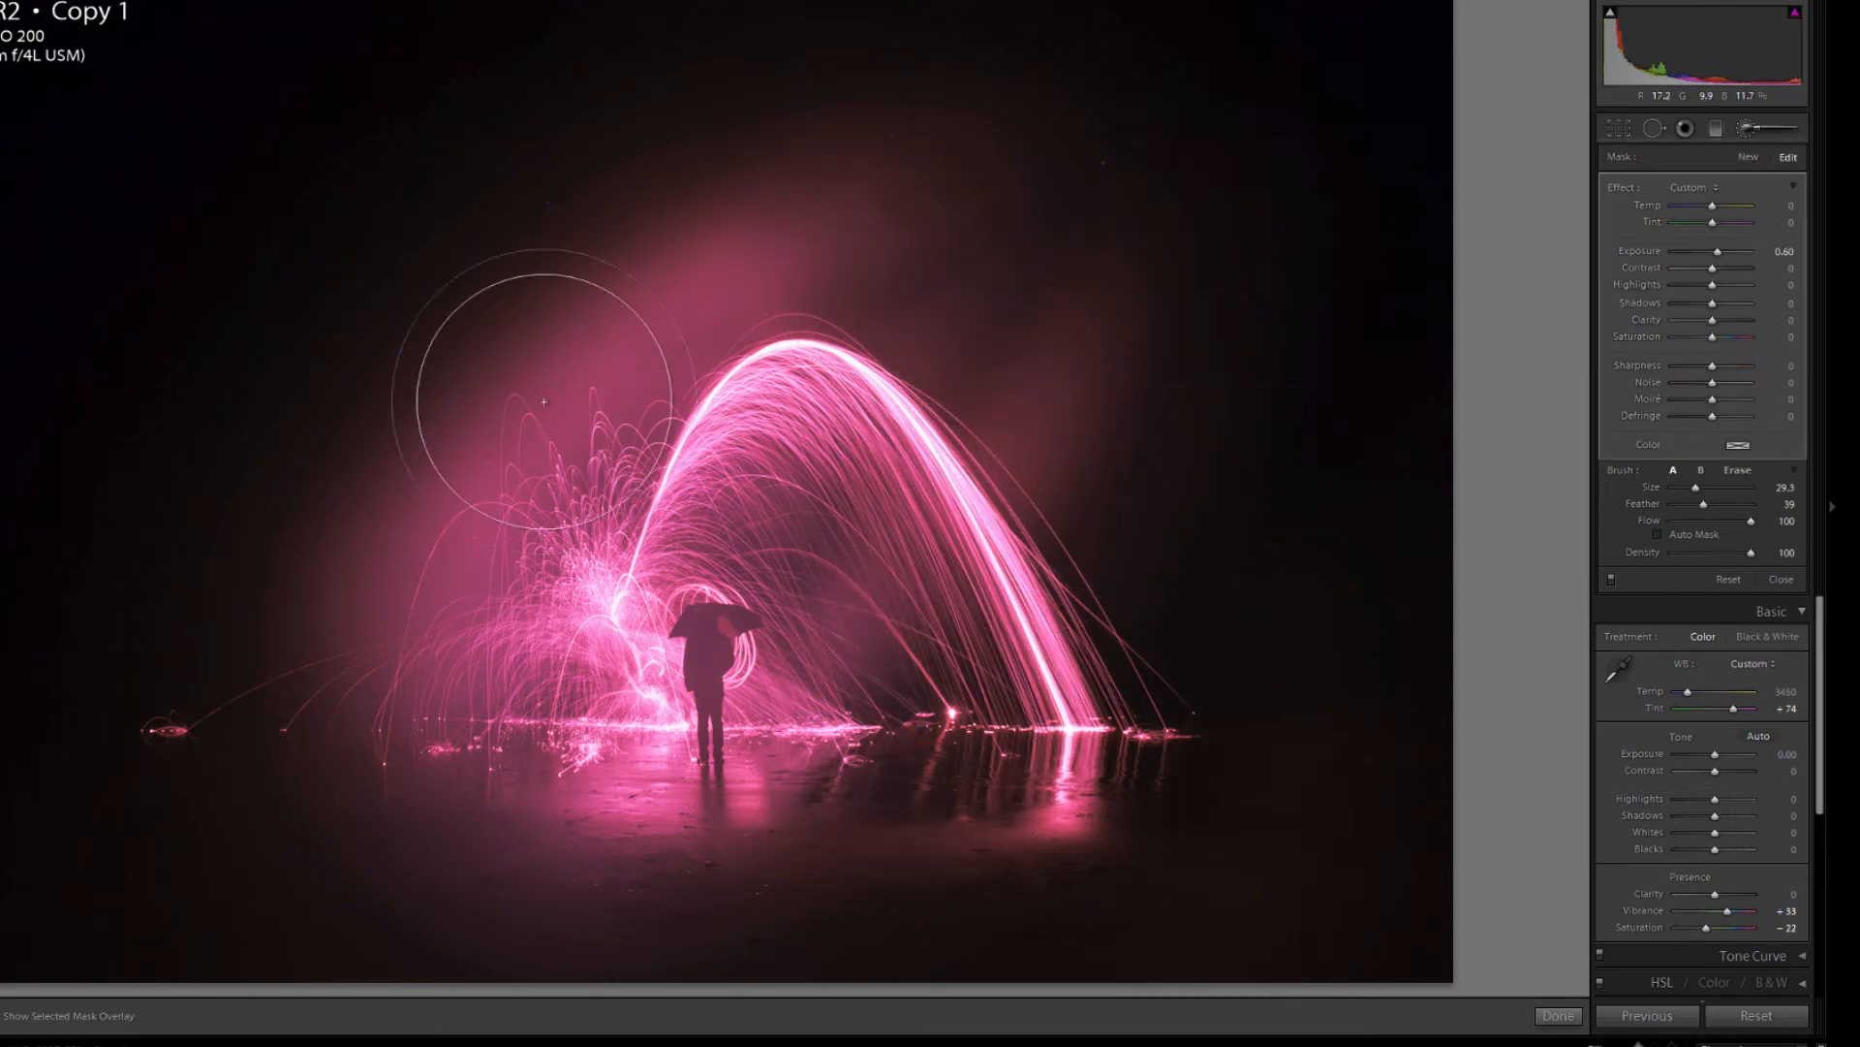
{"action": "mouse_move", "coordinate": [430, 549]}
{"action": "left_mouse_down"}
{"action": "mouse_move", "coordinate": [814, 227]}
{"action": "mouse_move", "coordinate": [893, 212]}
{"action": "left_mouse_up"}
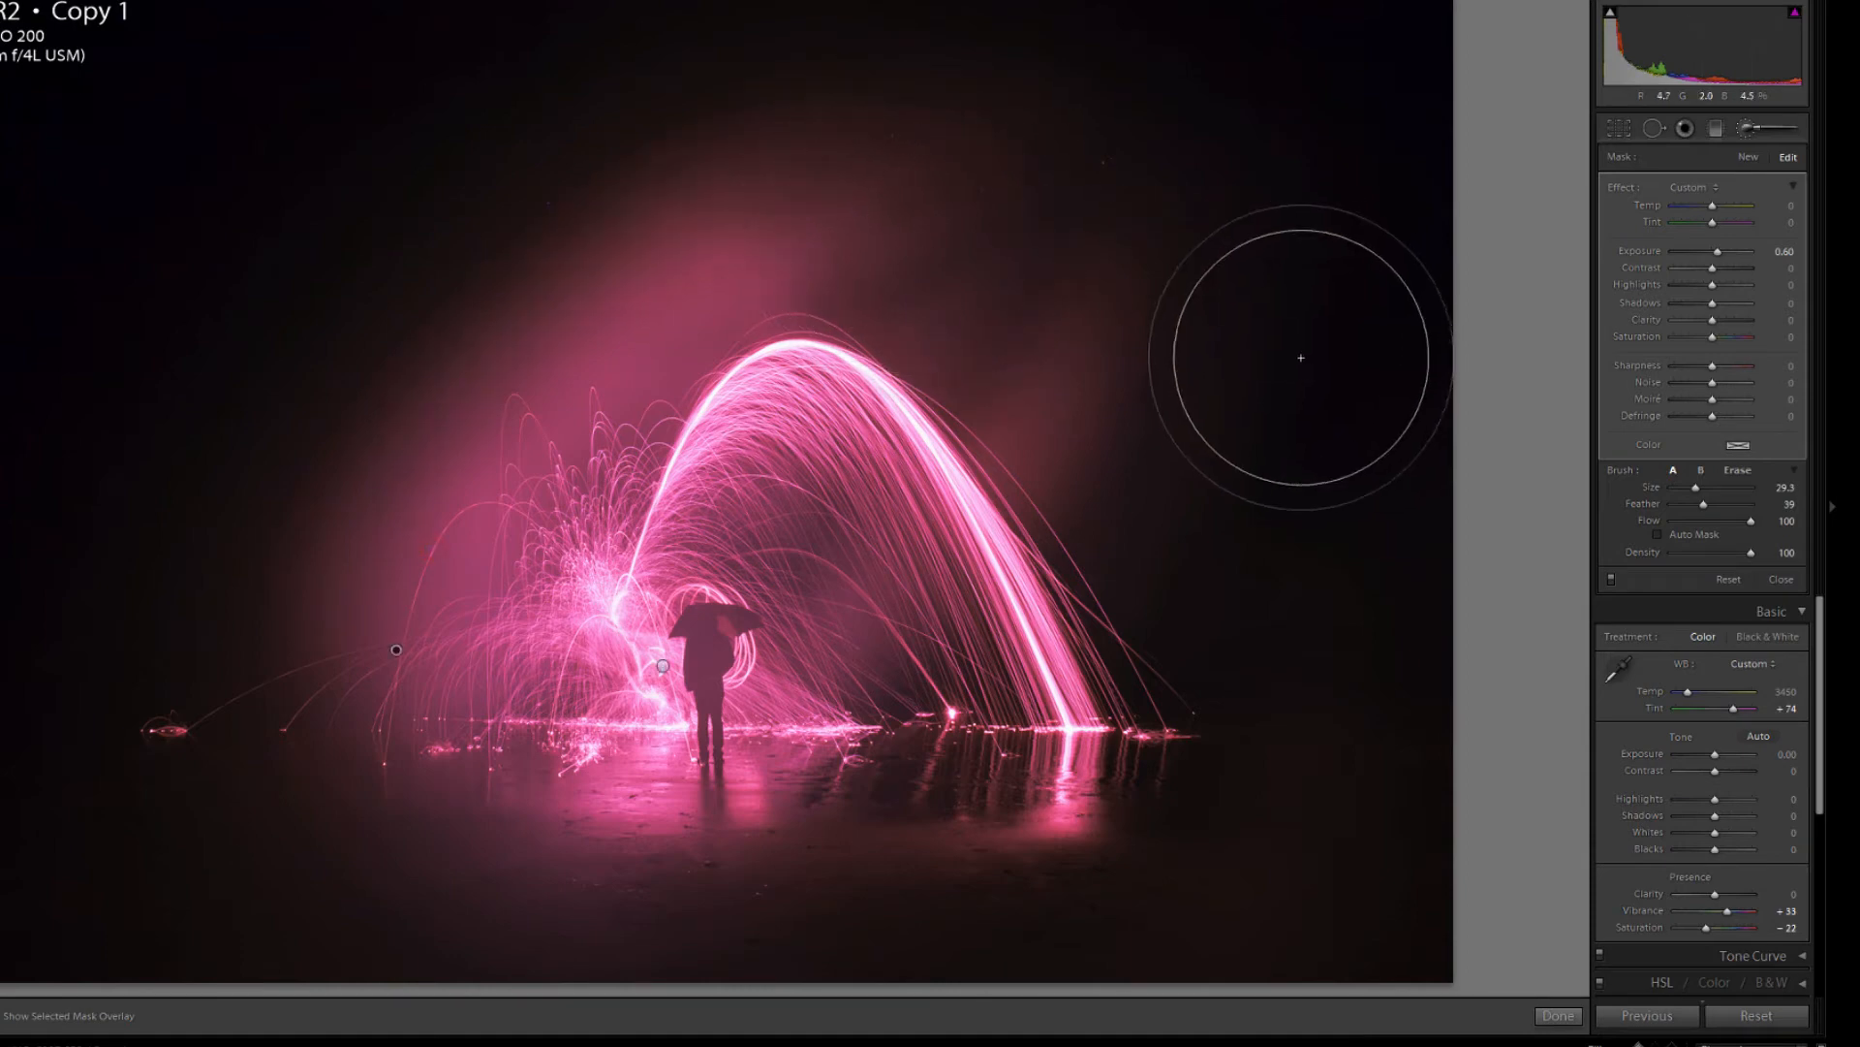
Extend the brush mask across the waterline reflections and set its contrast to 22 and saturation to 26.
{"action": "mouse_move", "coordinate": [1013, 746]}
{"action": "left_mouse_down"}
{"action": "mouse_move", "coordinate": [1070, 380]}
{"action": "mouse_move", "coordinate": [652, 778]}
{"action": "mouse_move", "coordinate": [610, 766]}
{"action": "left_mouse_up"}
{"action": "left_click", "coordinate": [436, 744]}
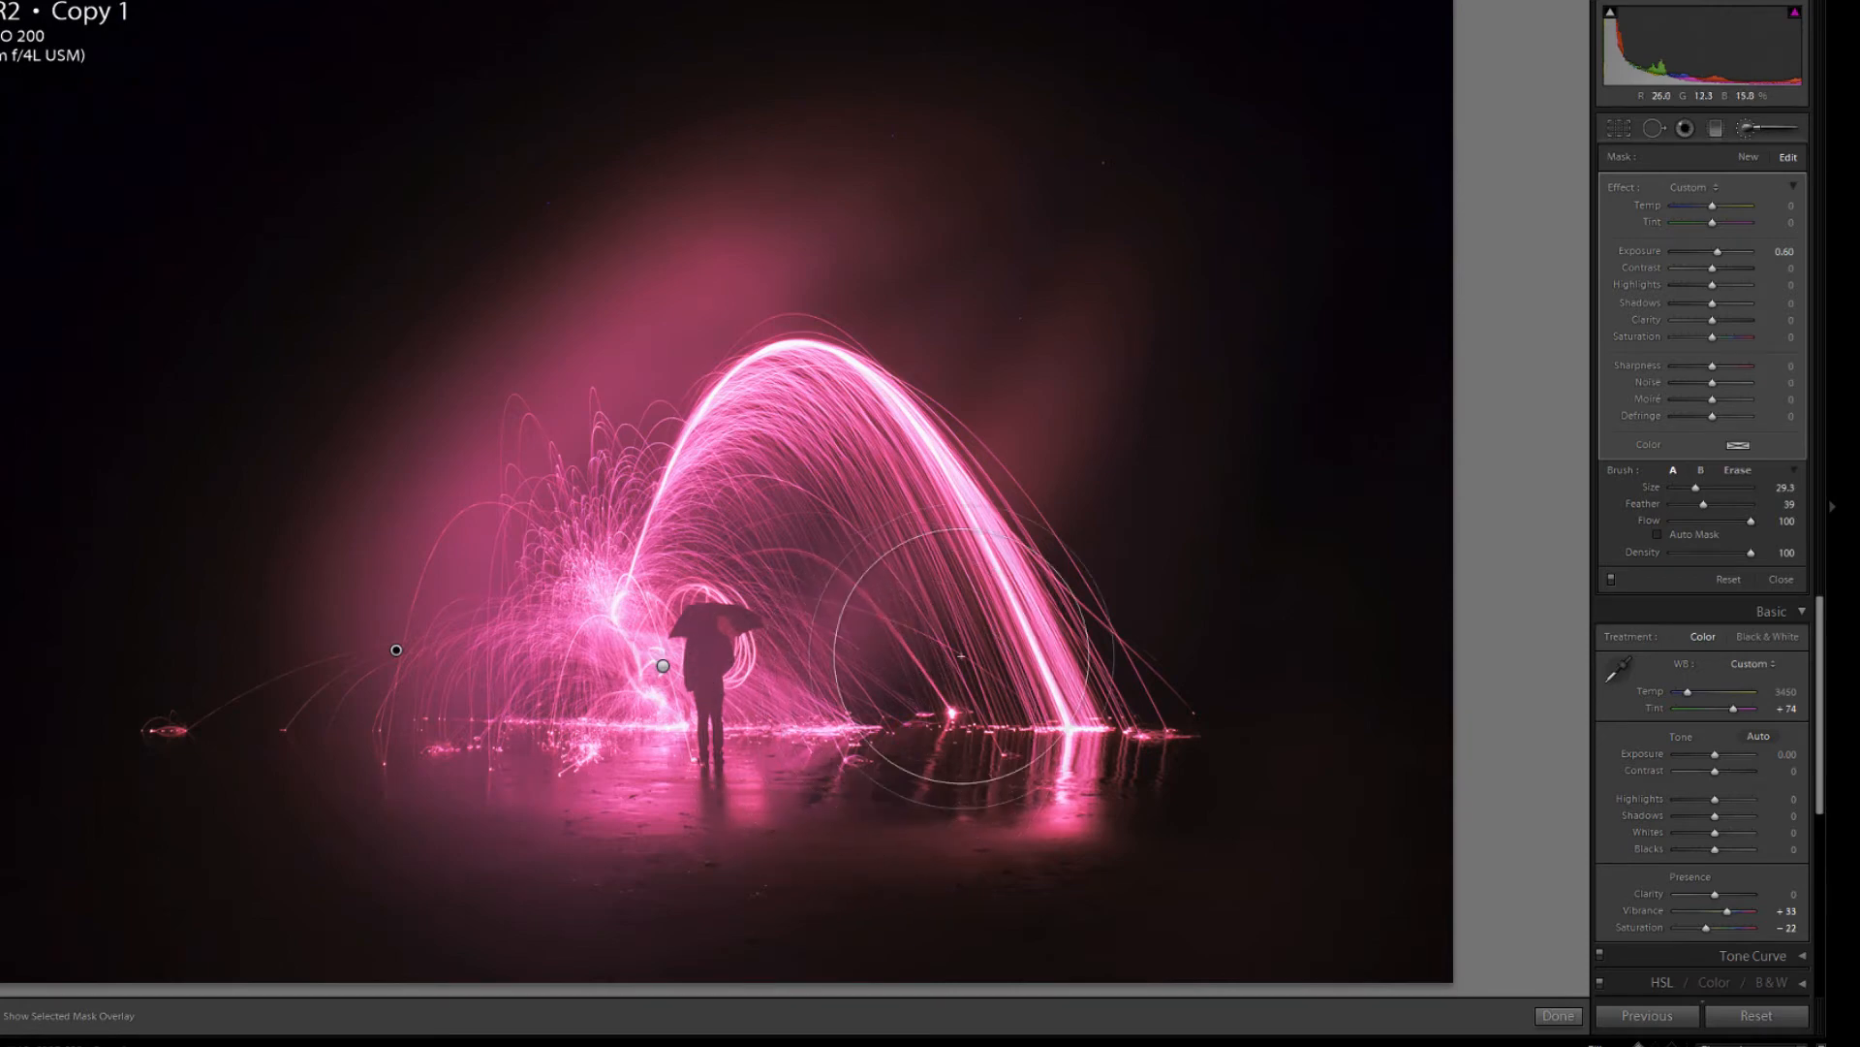
{"action": "left_click_drag", "start_coordinate": [1710, 278], "coordinate": [1725, 341]}
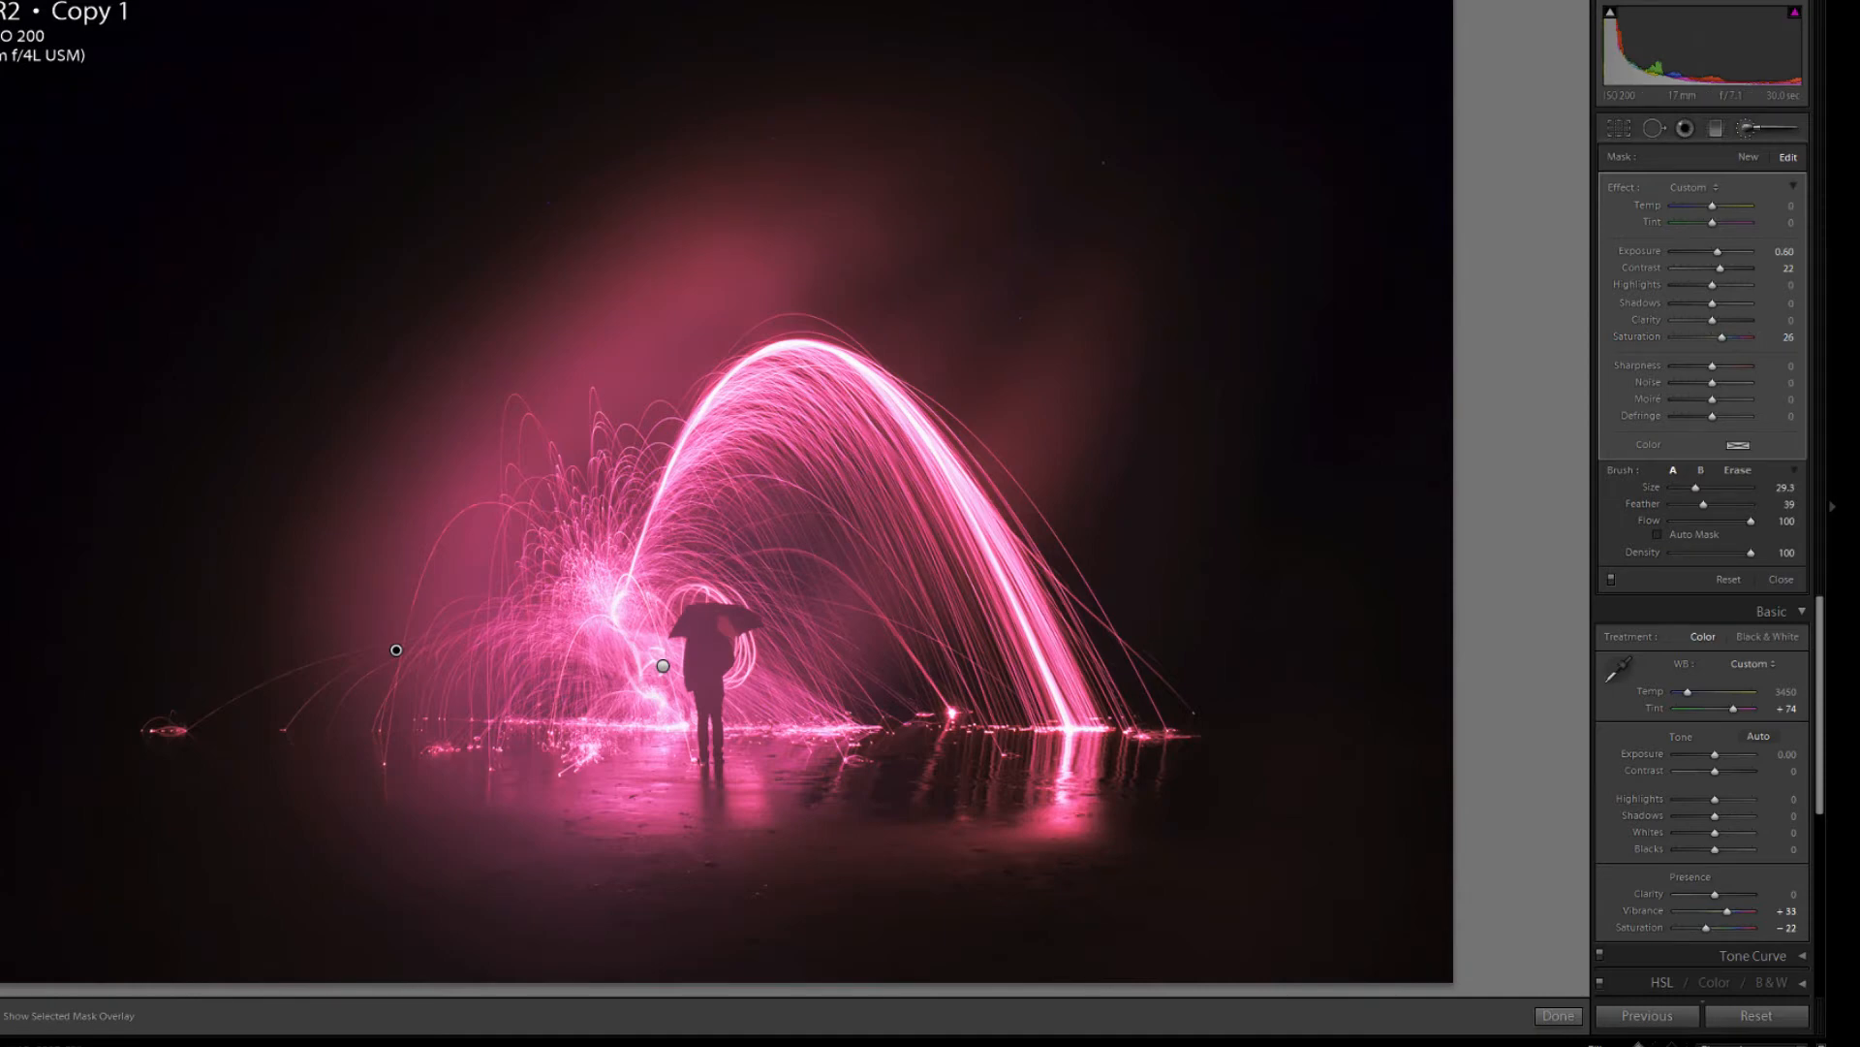
Go to the next photo, the Milky Way beach shot, and straighten it along the sea horizon.
{"action": "key", "text": "Right"}
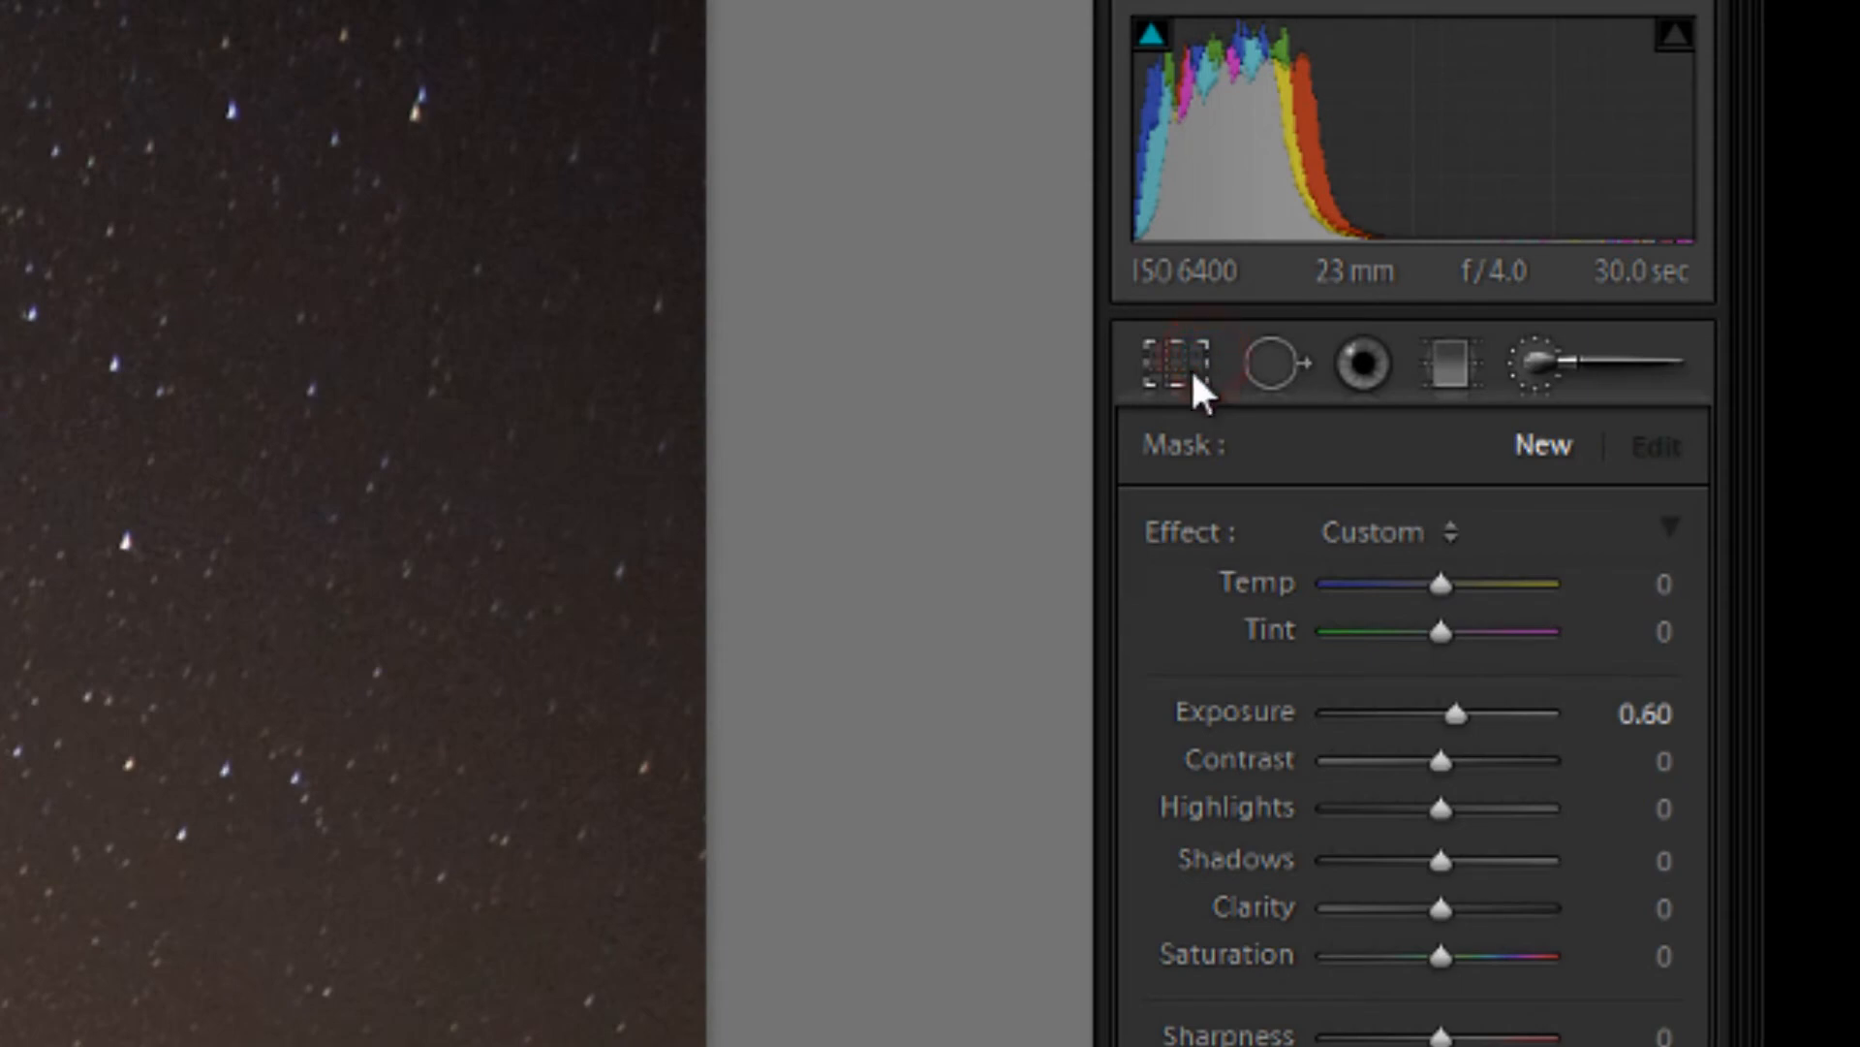
{"action": "left_click", "coordinate": [1179, 388]}
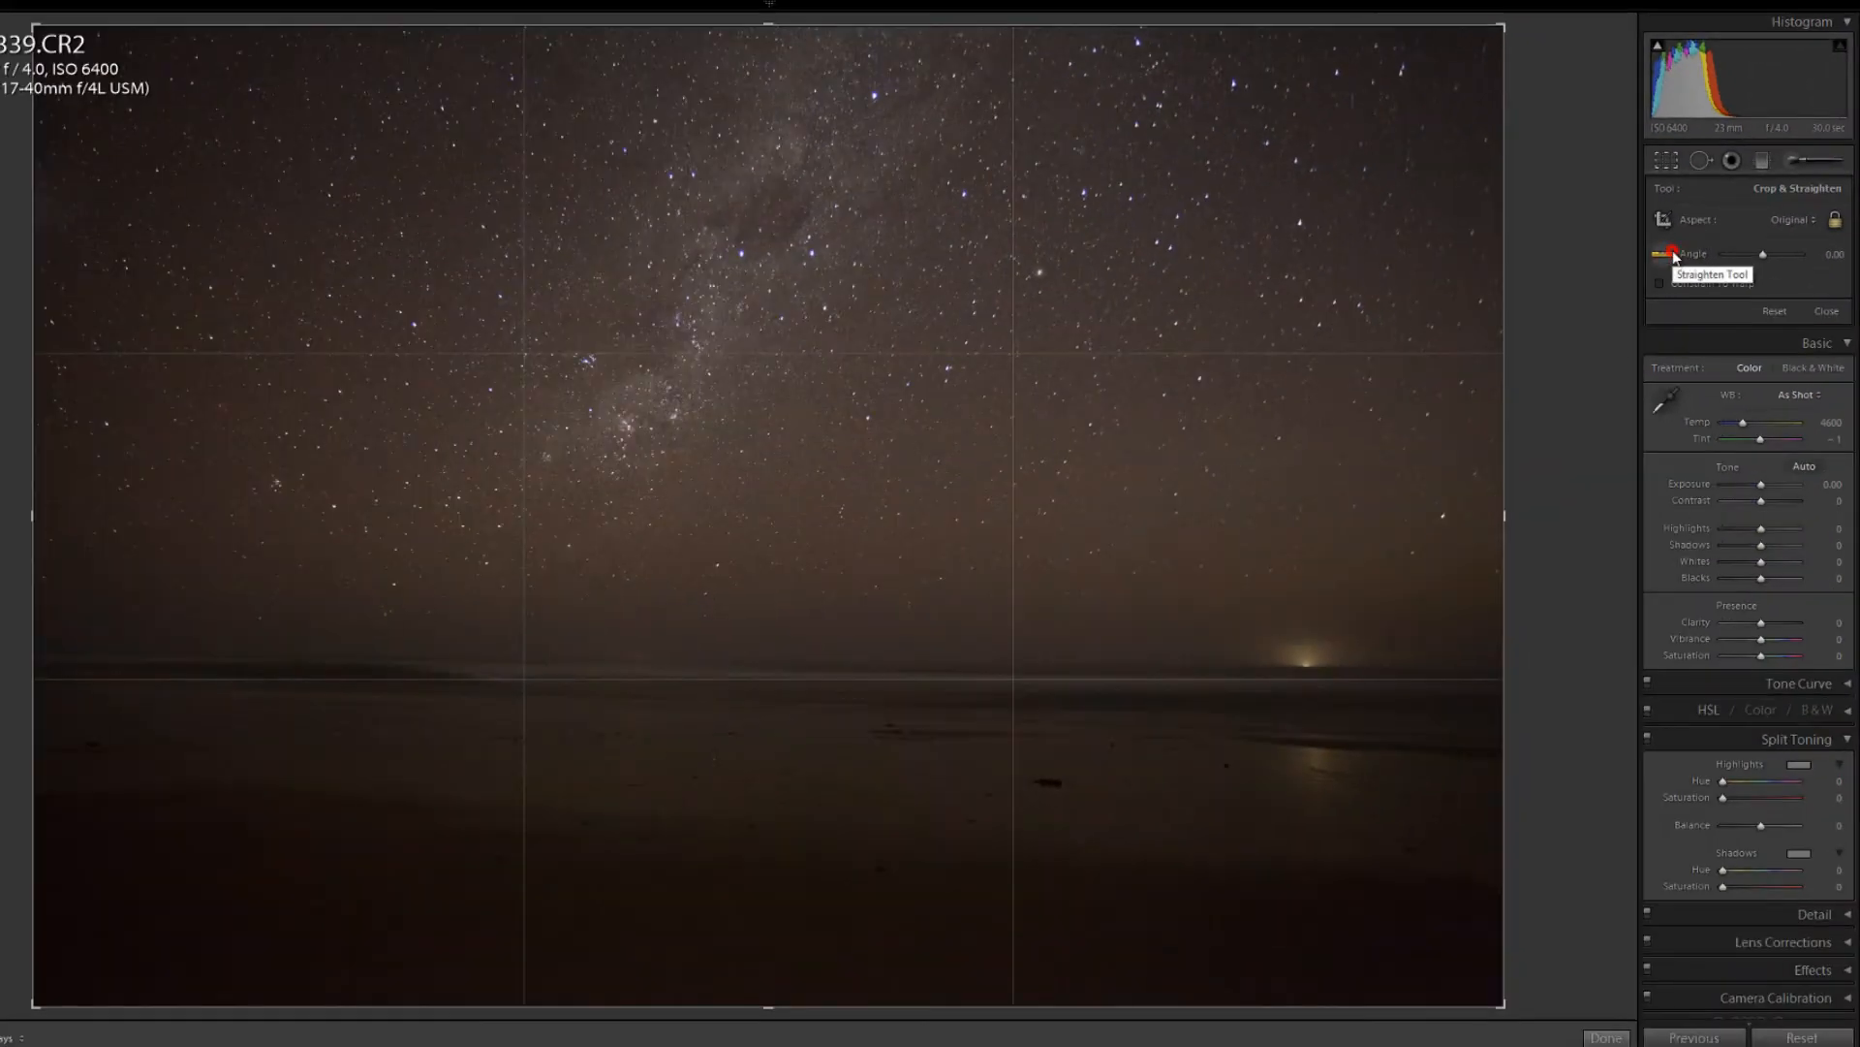
{"action": "left_click", "coordinate": [1674, 254]}
{"action": "left_click_drag", "start_coordinate": [1502, 669], "coordinate": [4, 659]}
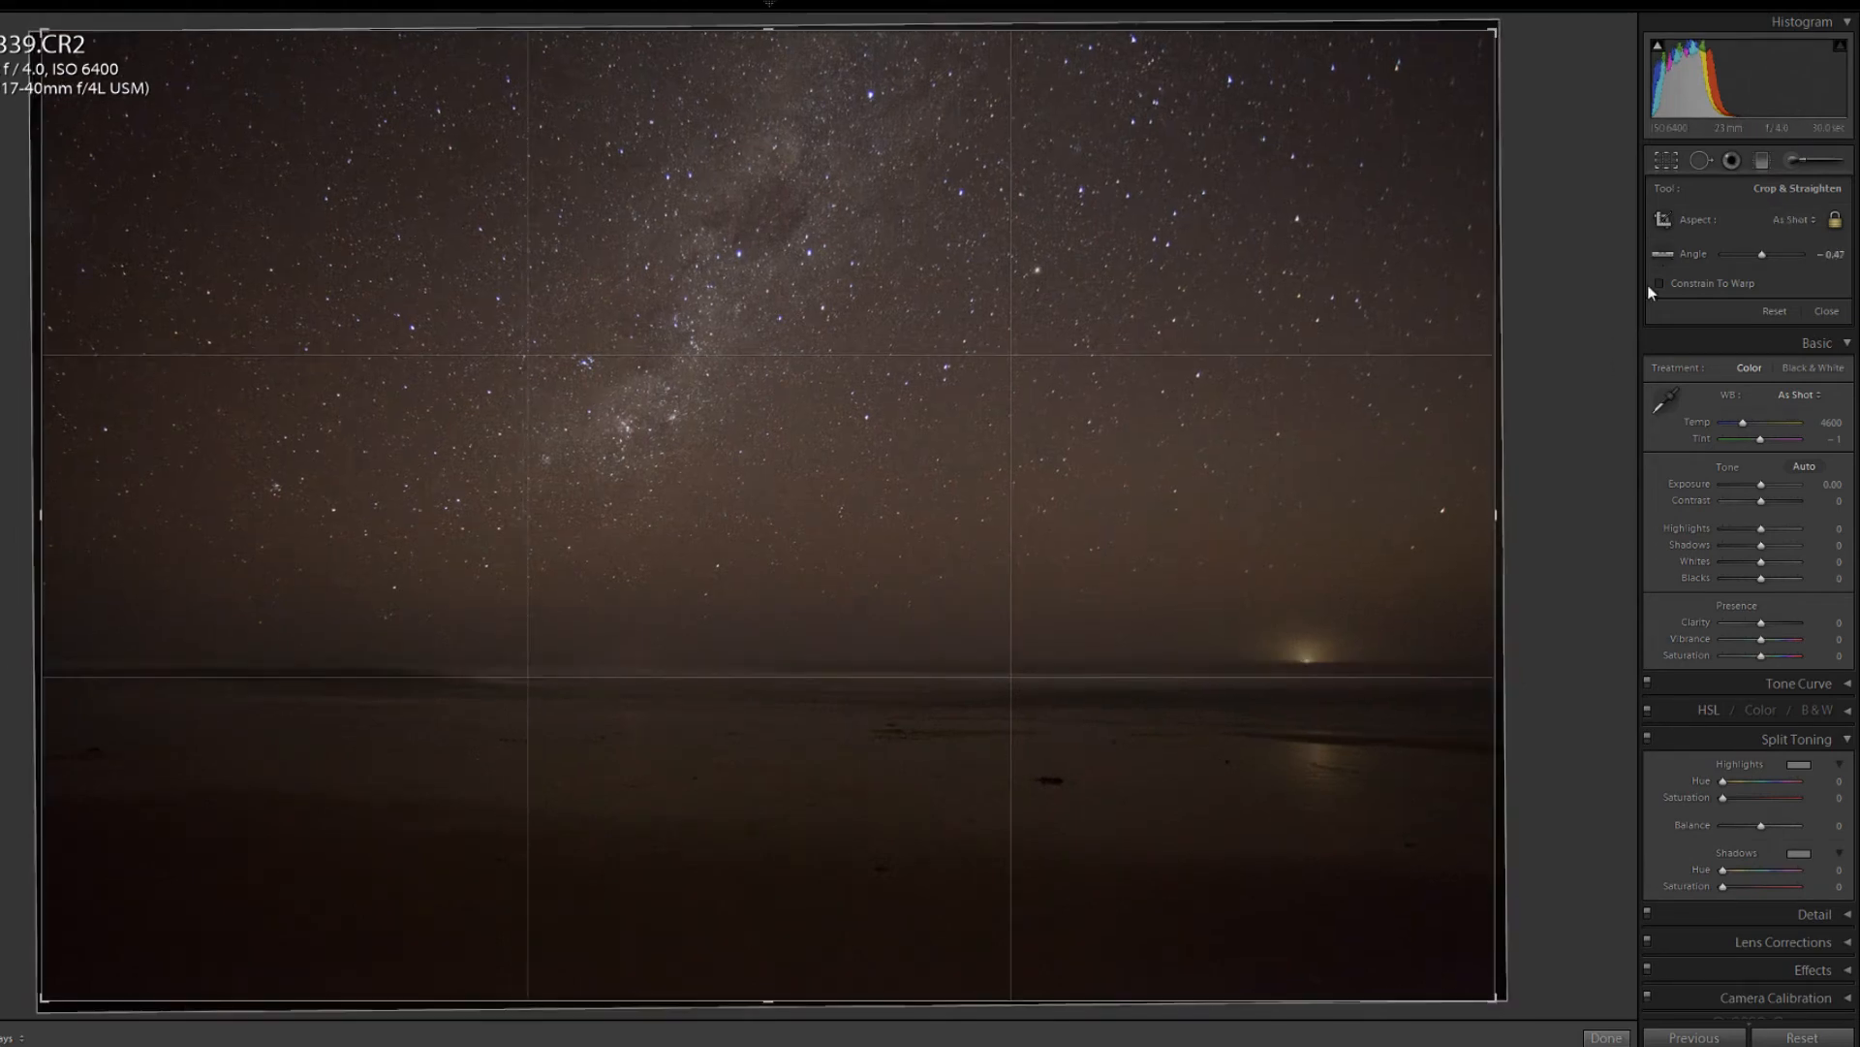
{"action": "left_click", "coordinate": [1669, 160]}
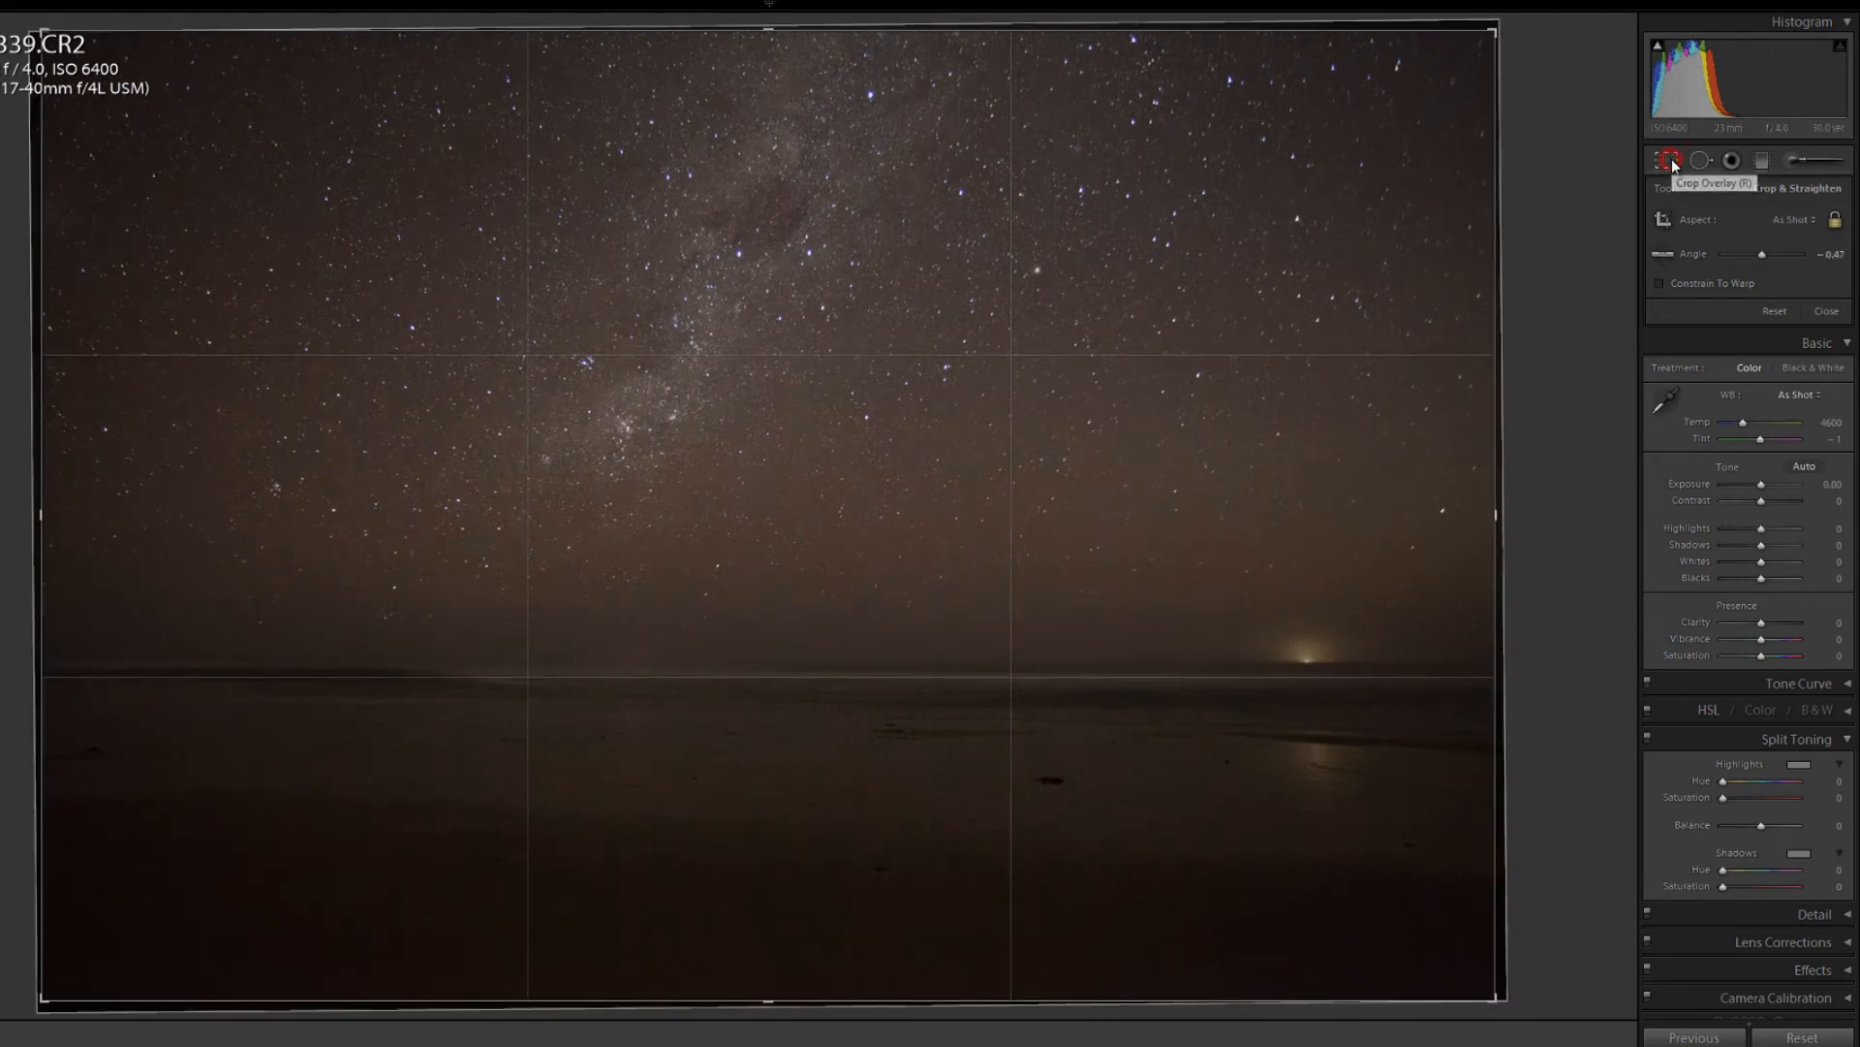
{"action": "left_click", "coordinate": [1674, 165]}
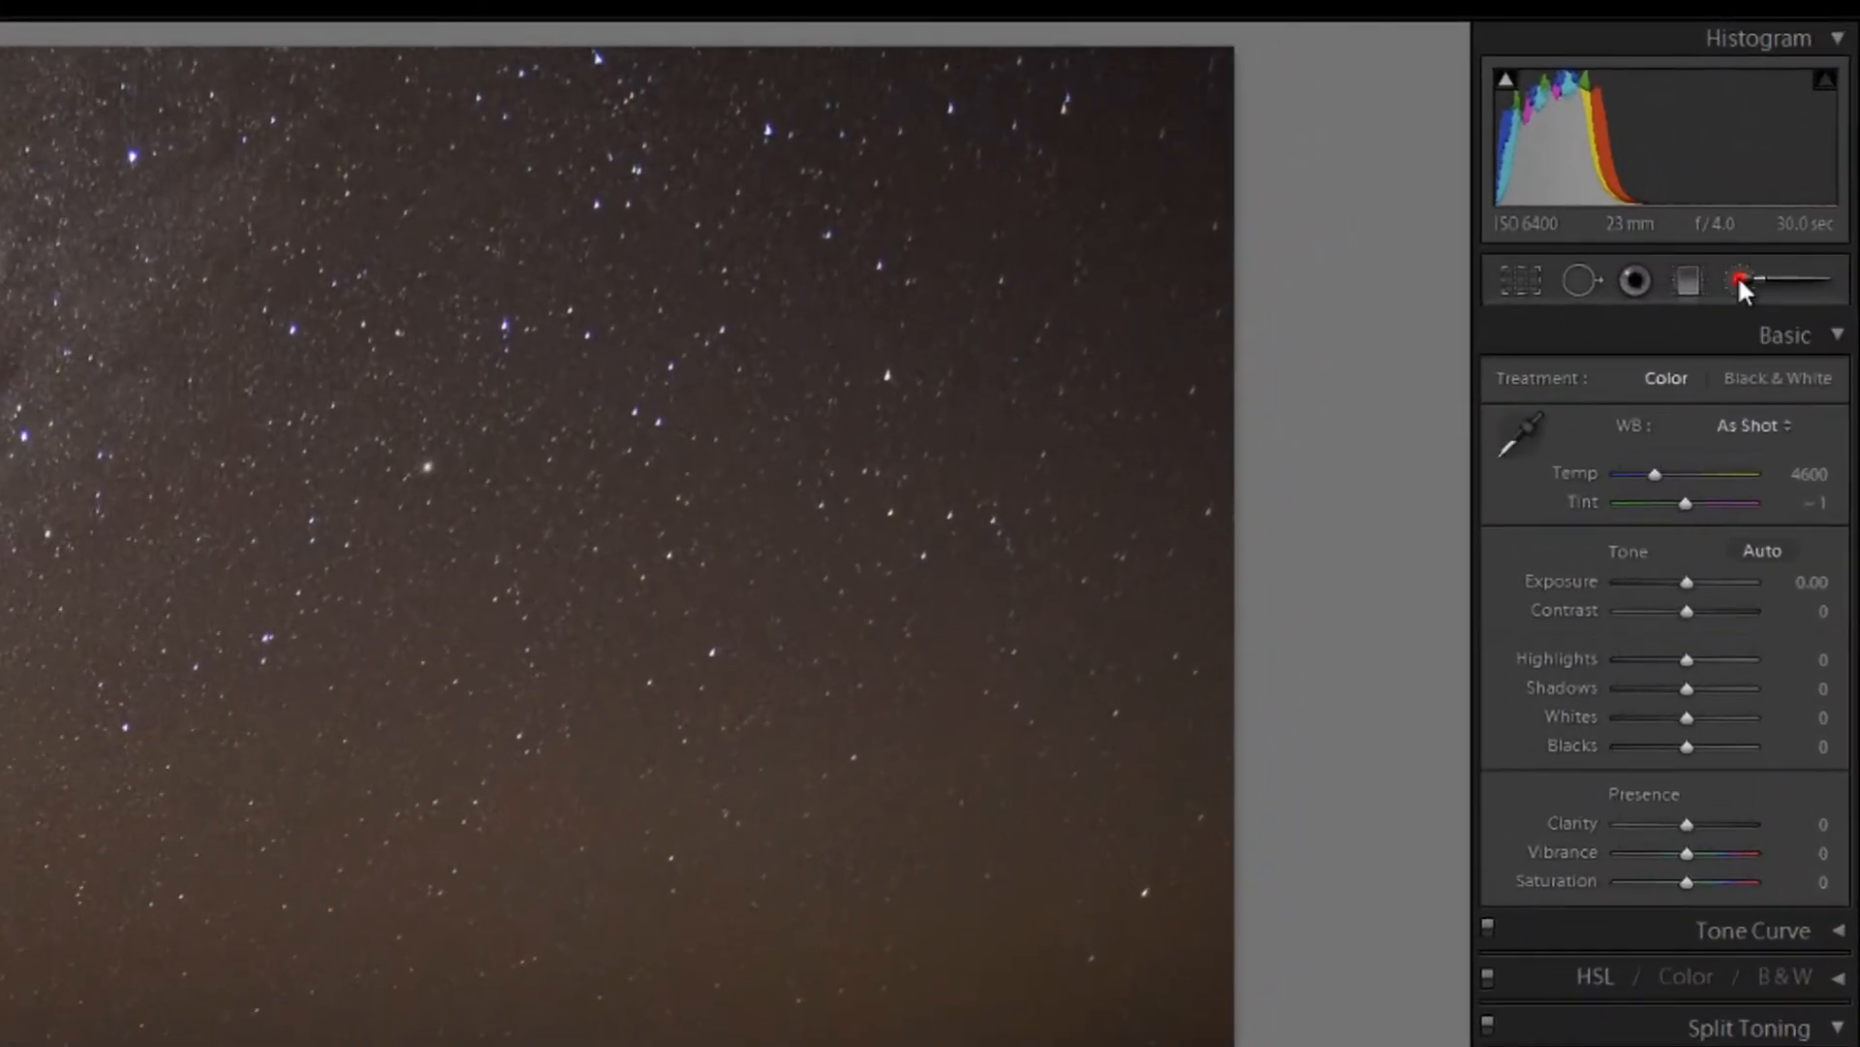
Darken the beach foreground with an adjustment brush of size 32.7 and exposure −0.32.
{"action": "left_click", "coordinate": [1740, 280]}
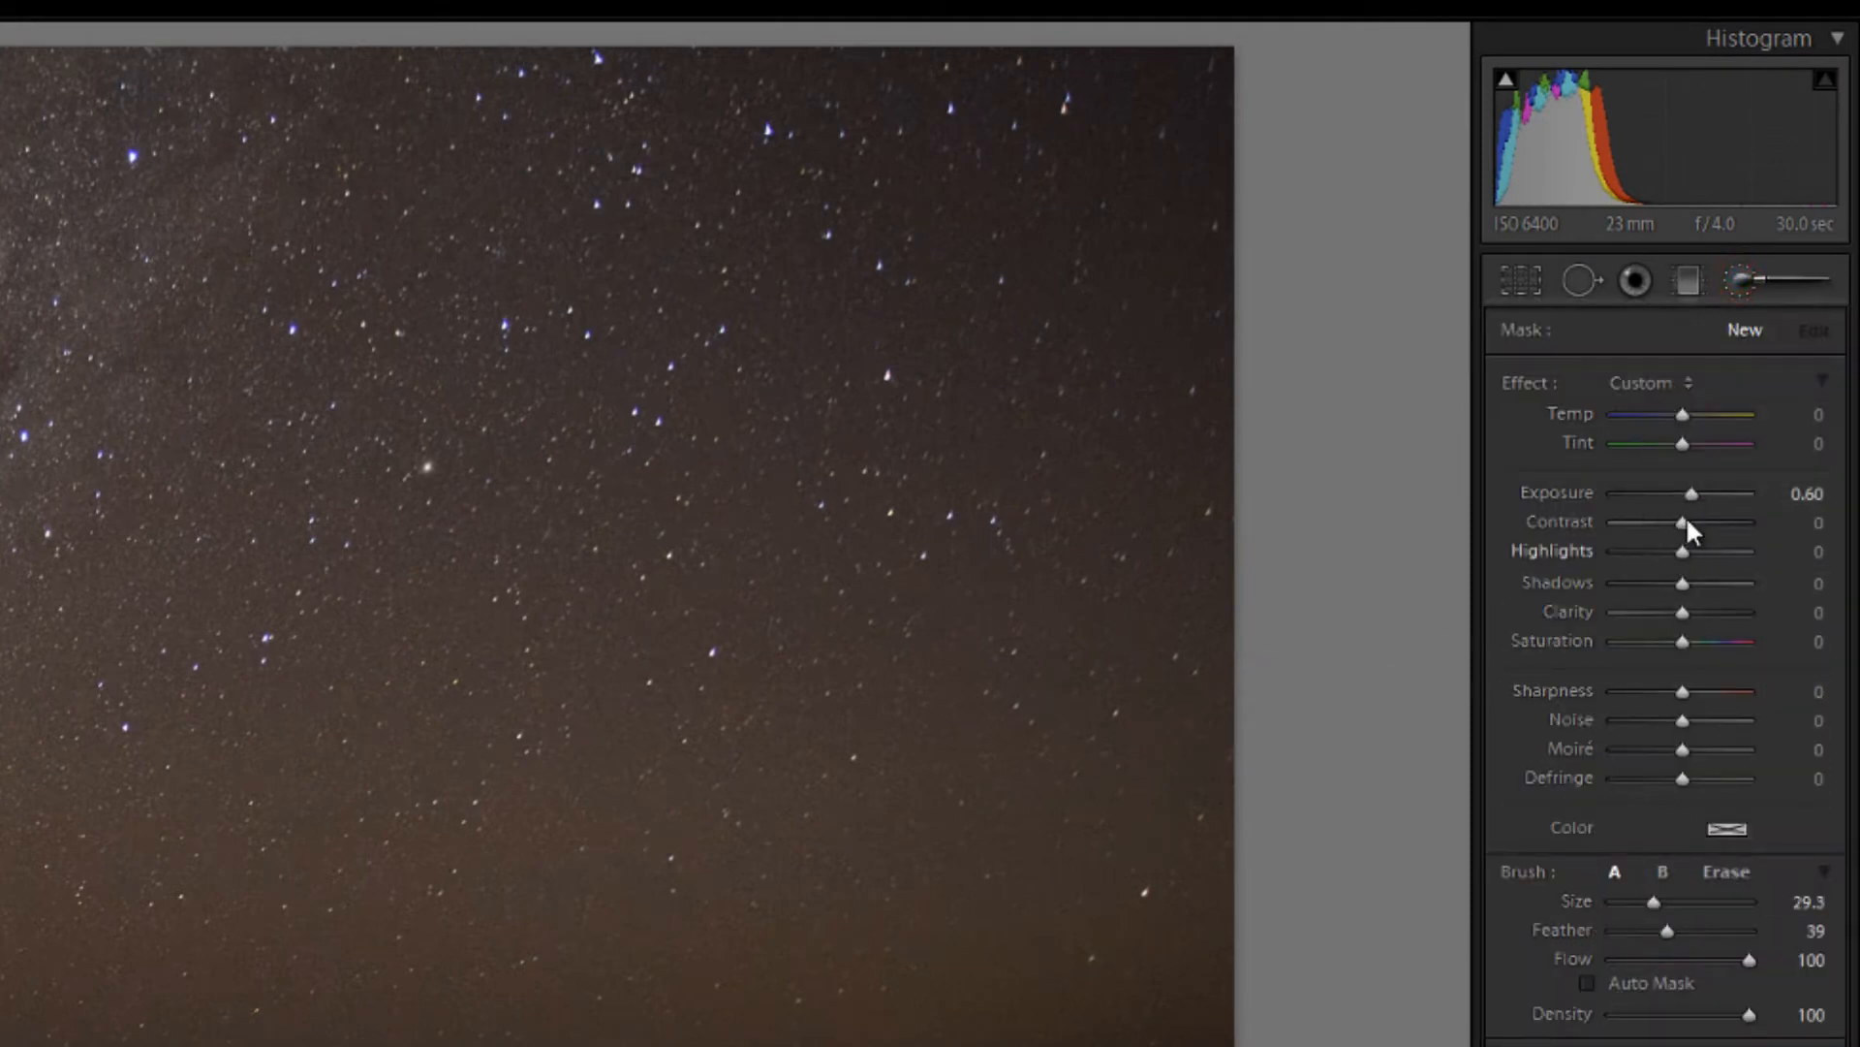
{"action": "left_click_drag", "start_coordinate": [1672, 489], "coordinate": [1689, 461]}
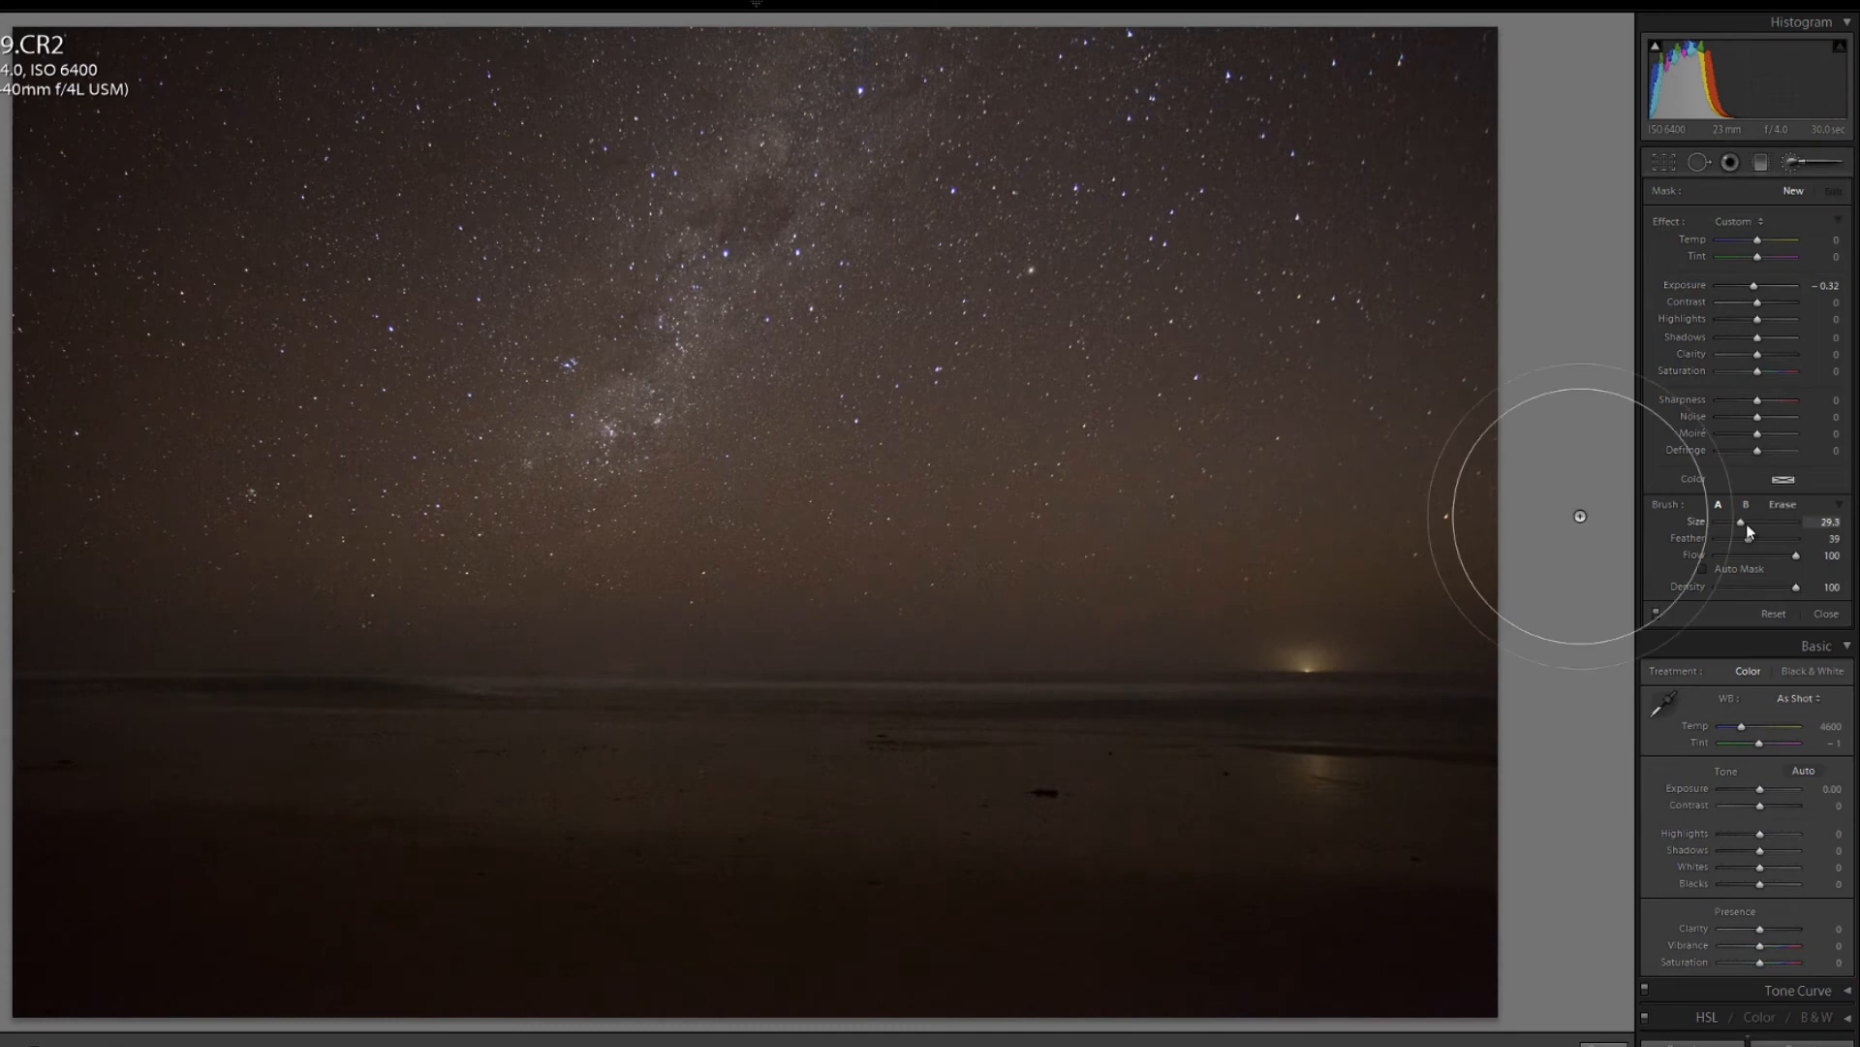
{"action": "left_click_drag", "start_coordinate": [1742, 524], "coordinate": [1748, 526]}
{"action": "mouse_move", "coordinate": [1481, 877]}
{"action": "left_mouse_down"}
{"action": "mouse_move", "coordinate": [285, 907]}
{"action": "mouse_move", "coordinate": [1501, 868]}
{"action": "mouse_move", "coordinate": [4, 863]}
{"action": "mouse_move", "coordinate": [1569, 883]}
{"action": "left_mouse_up"}
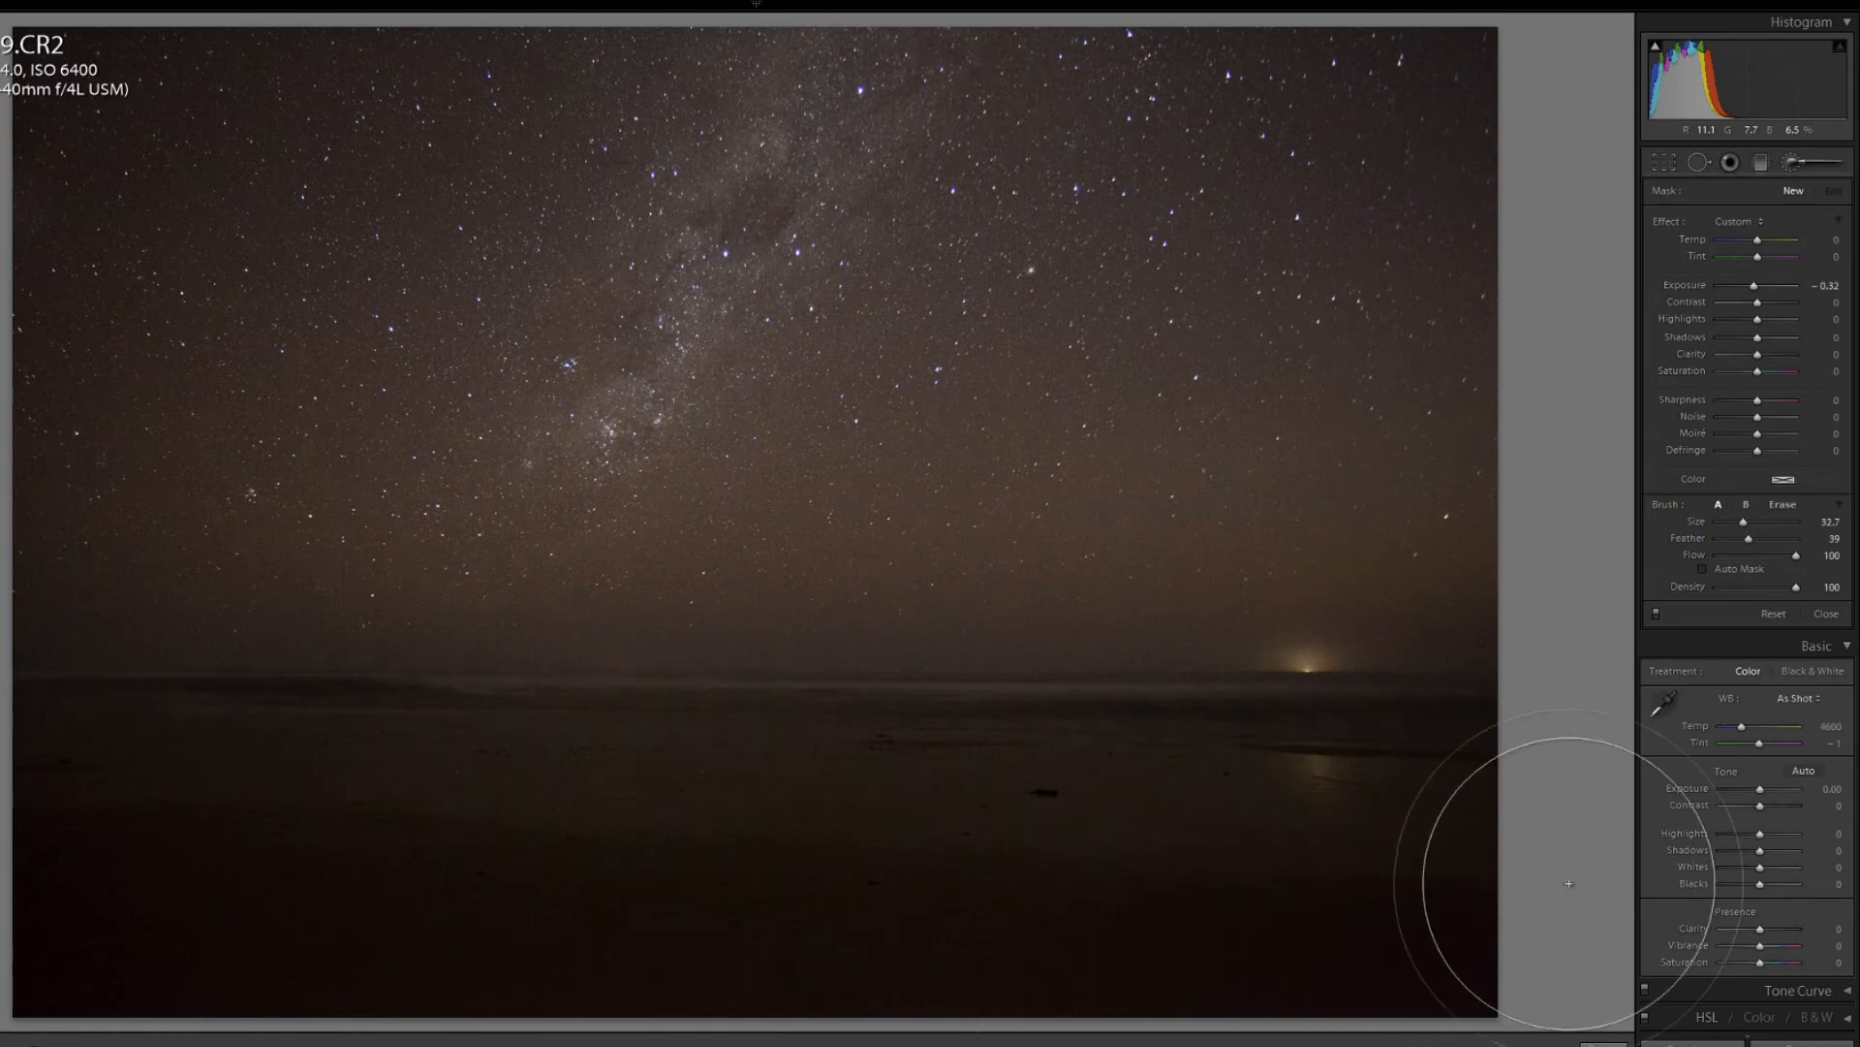
{"action": "left_click", "coordinate": [1807, 164]}
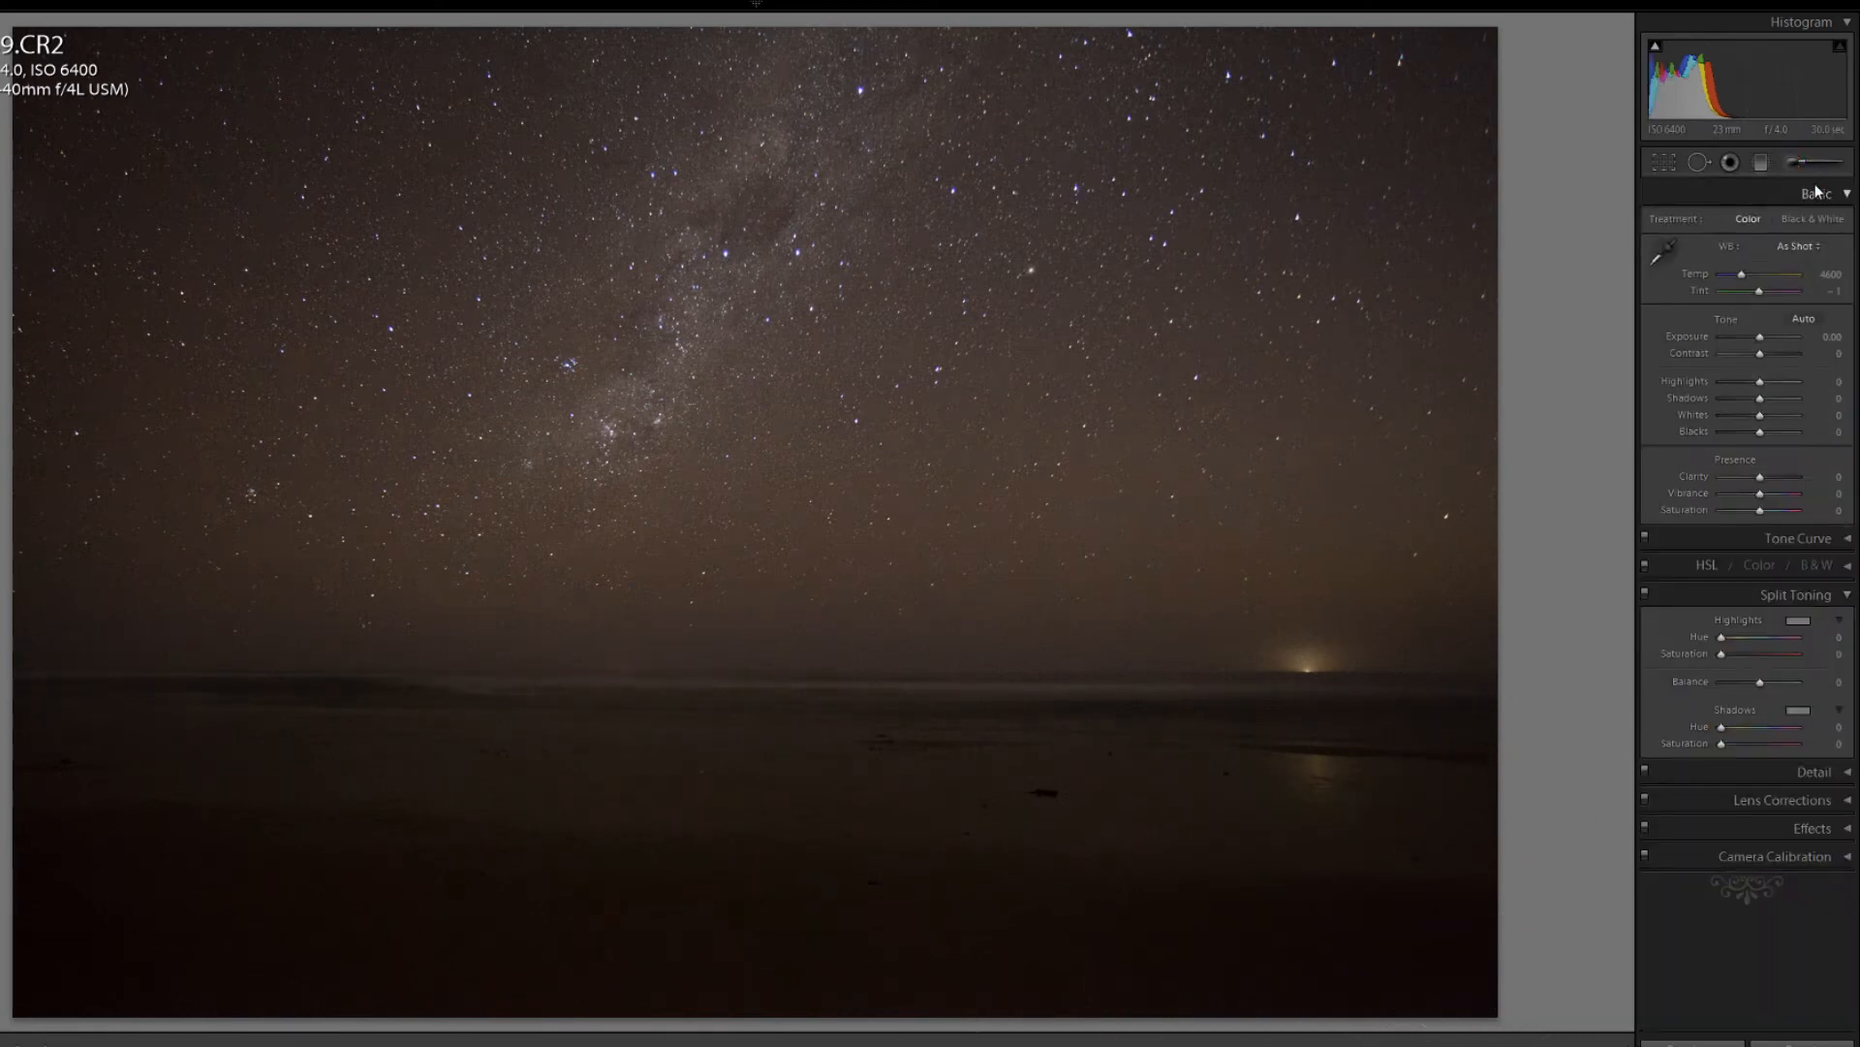
Shape the tone curve with highlights +85, lights +100, darks +23 and shadows −34.
{"action": "left_click", "coordinate": [1817, 193]}
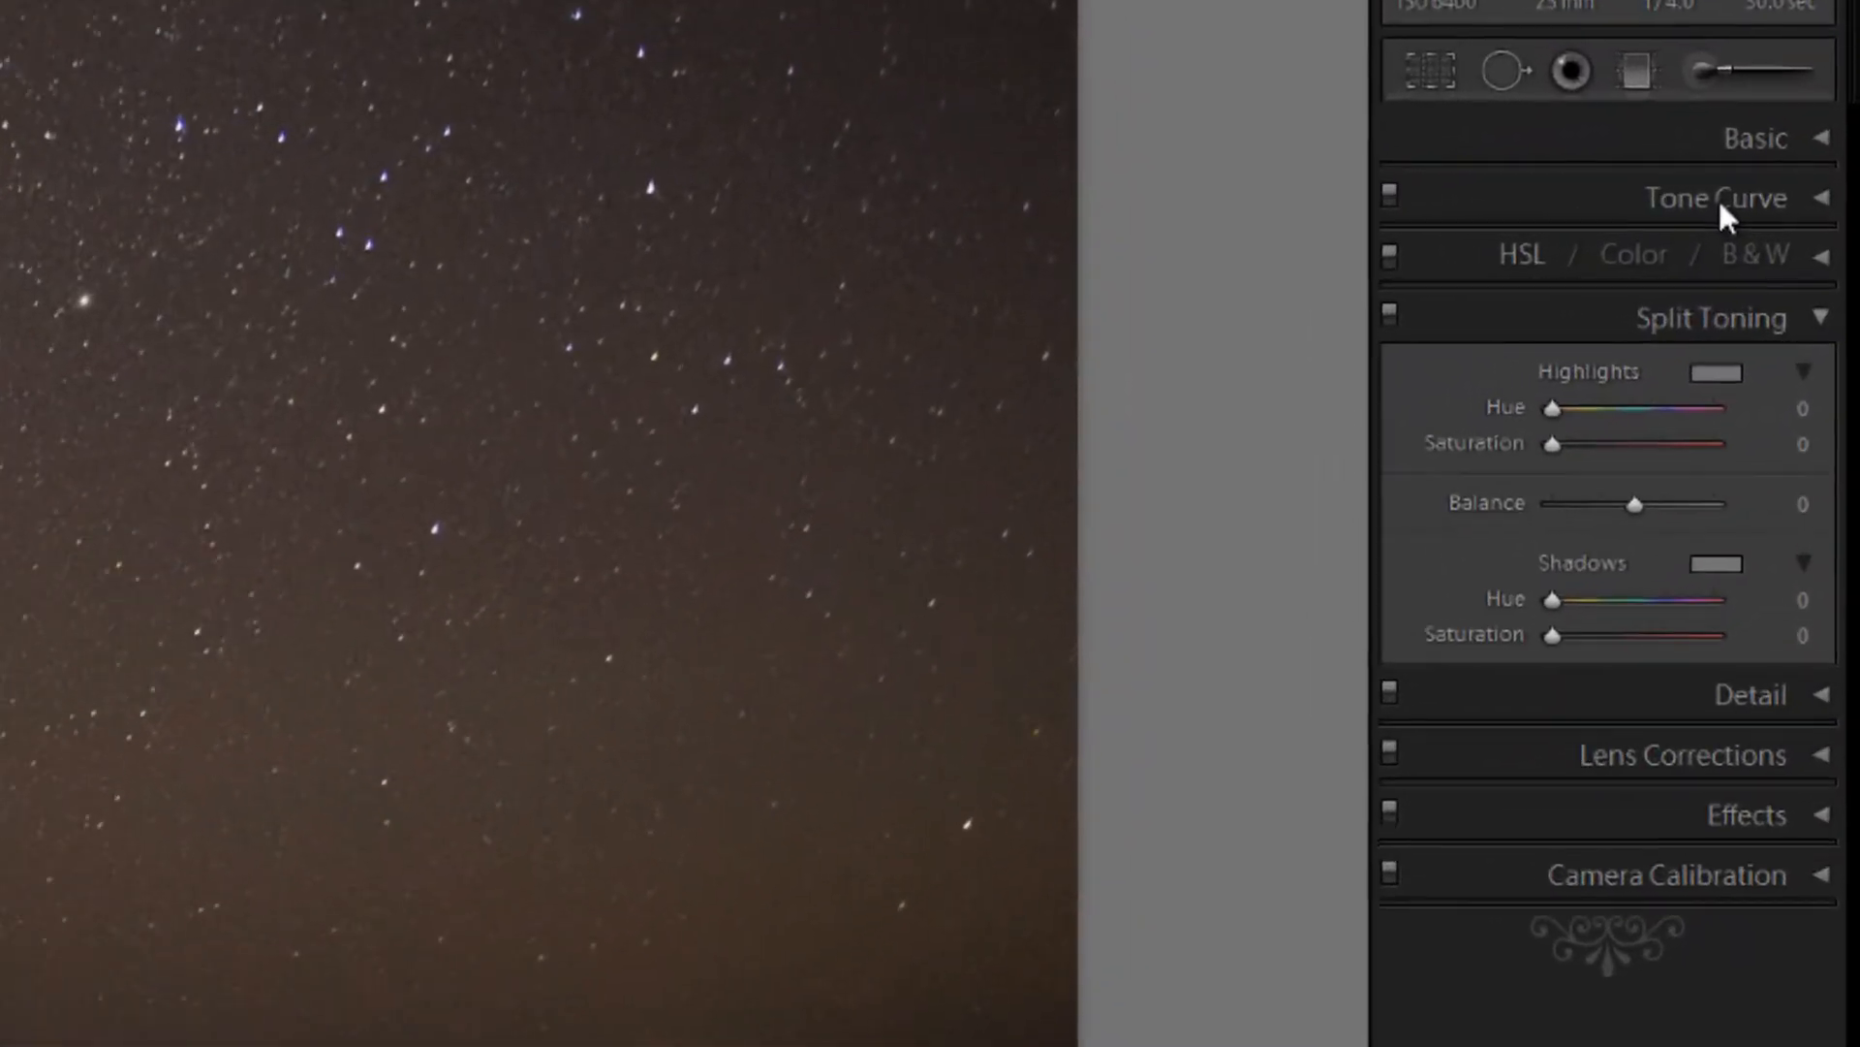
{"action": "left_click", "coordinate": [1718, 196]}
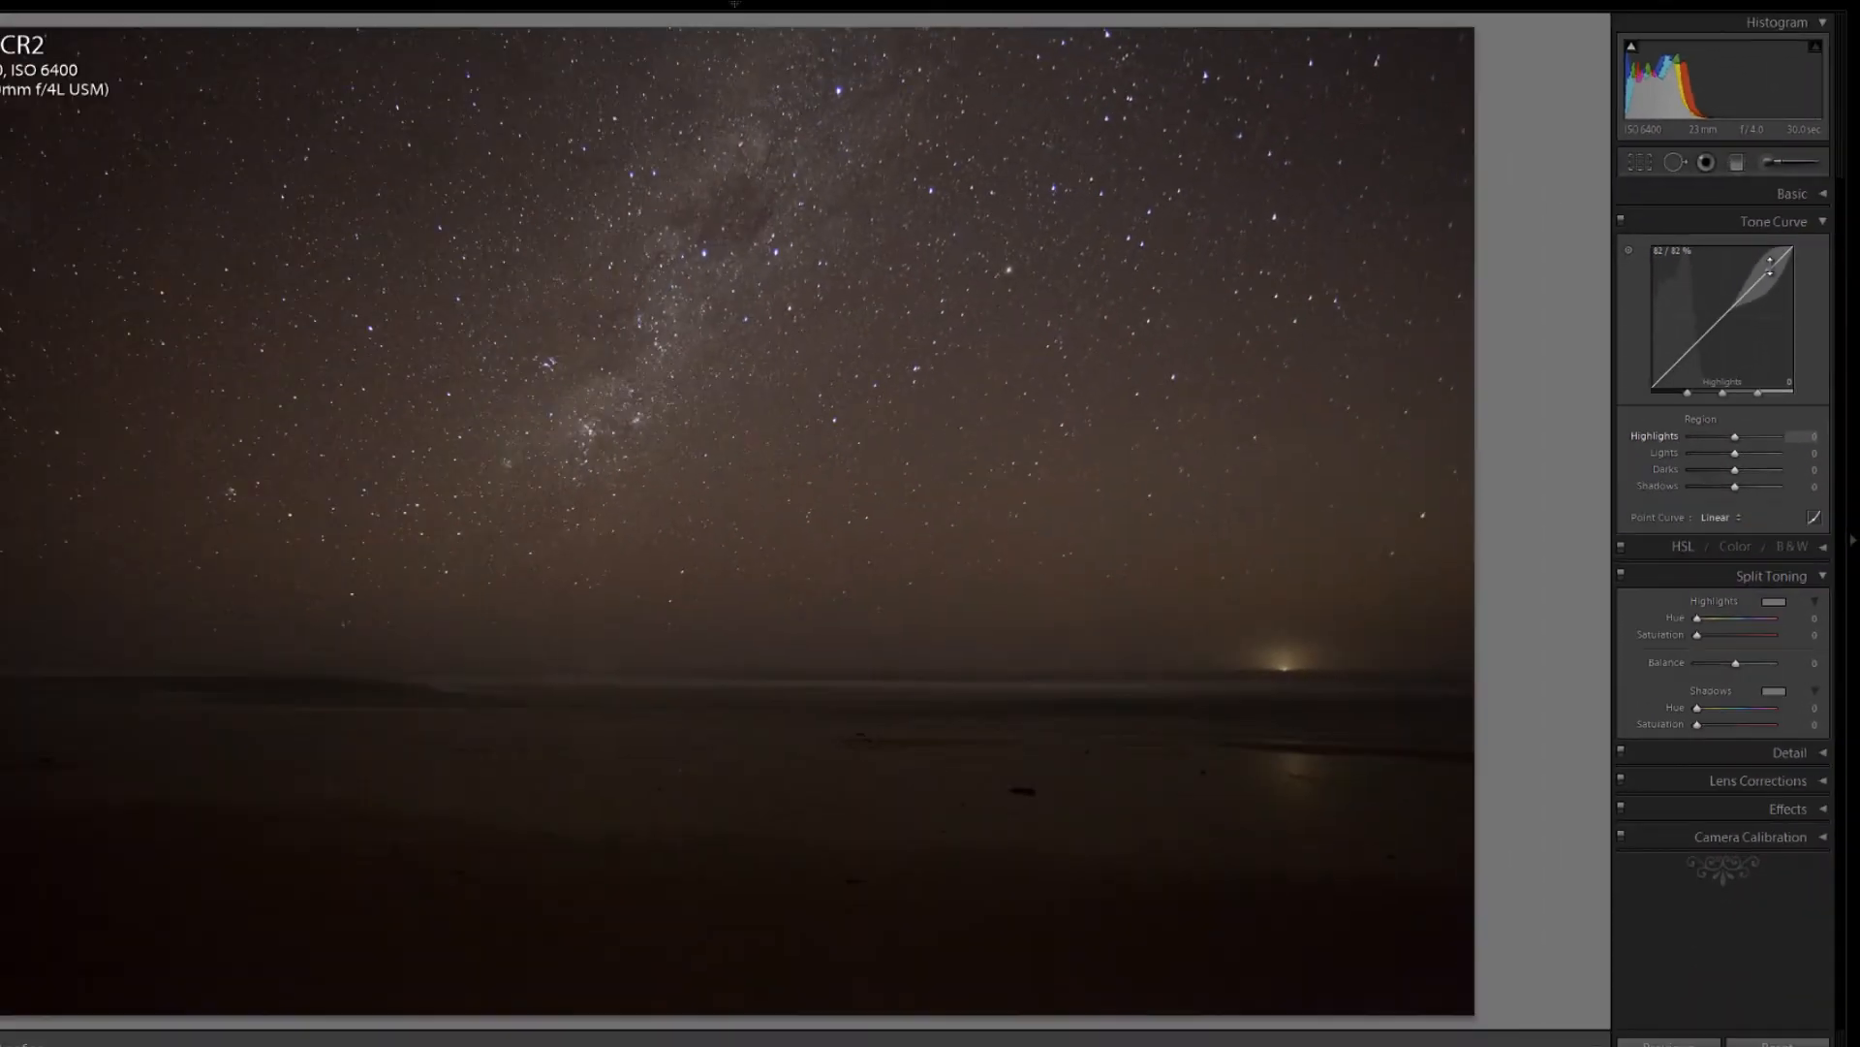
{"action": "left_click_drag", "start_coordinate": [1708, 293], "coordinate": [1781, 191]}
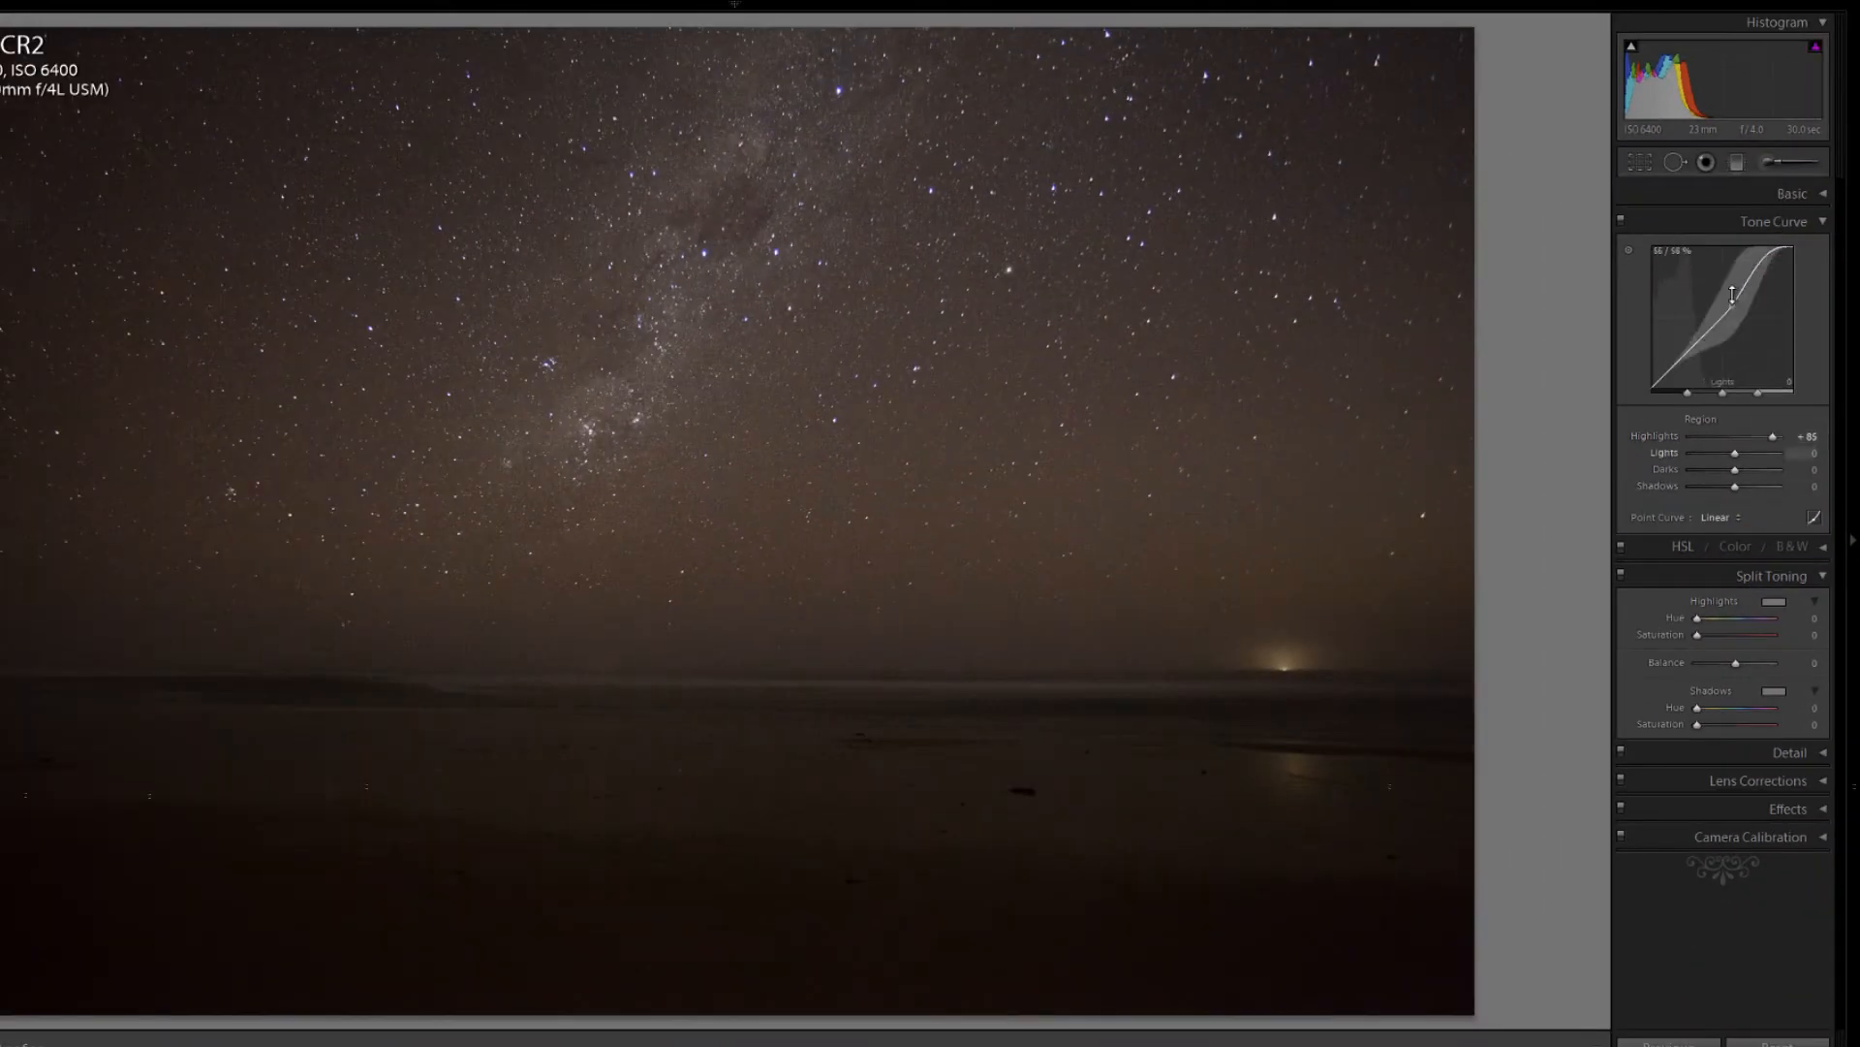
{"action": "left_click_drag", "start_coordinate": [1741, 296], "coordinate": [1746, 193]}
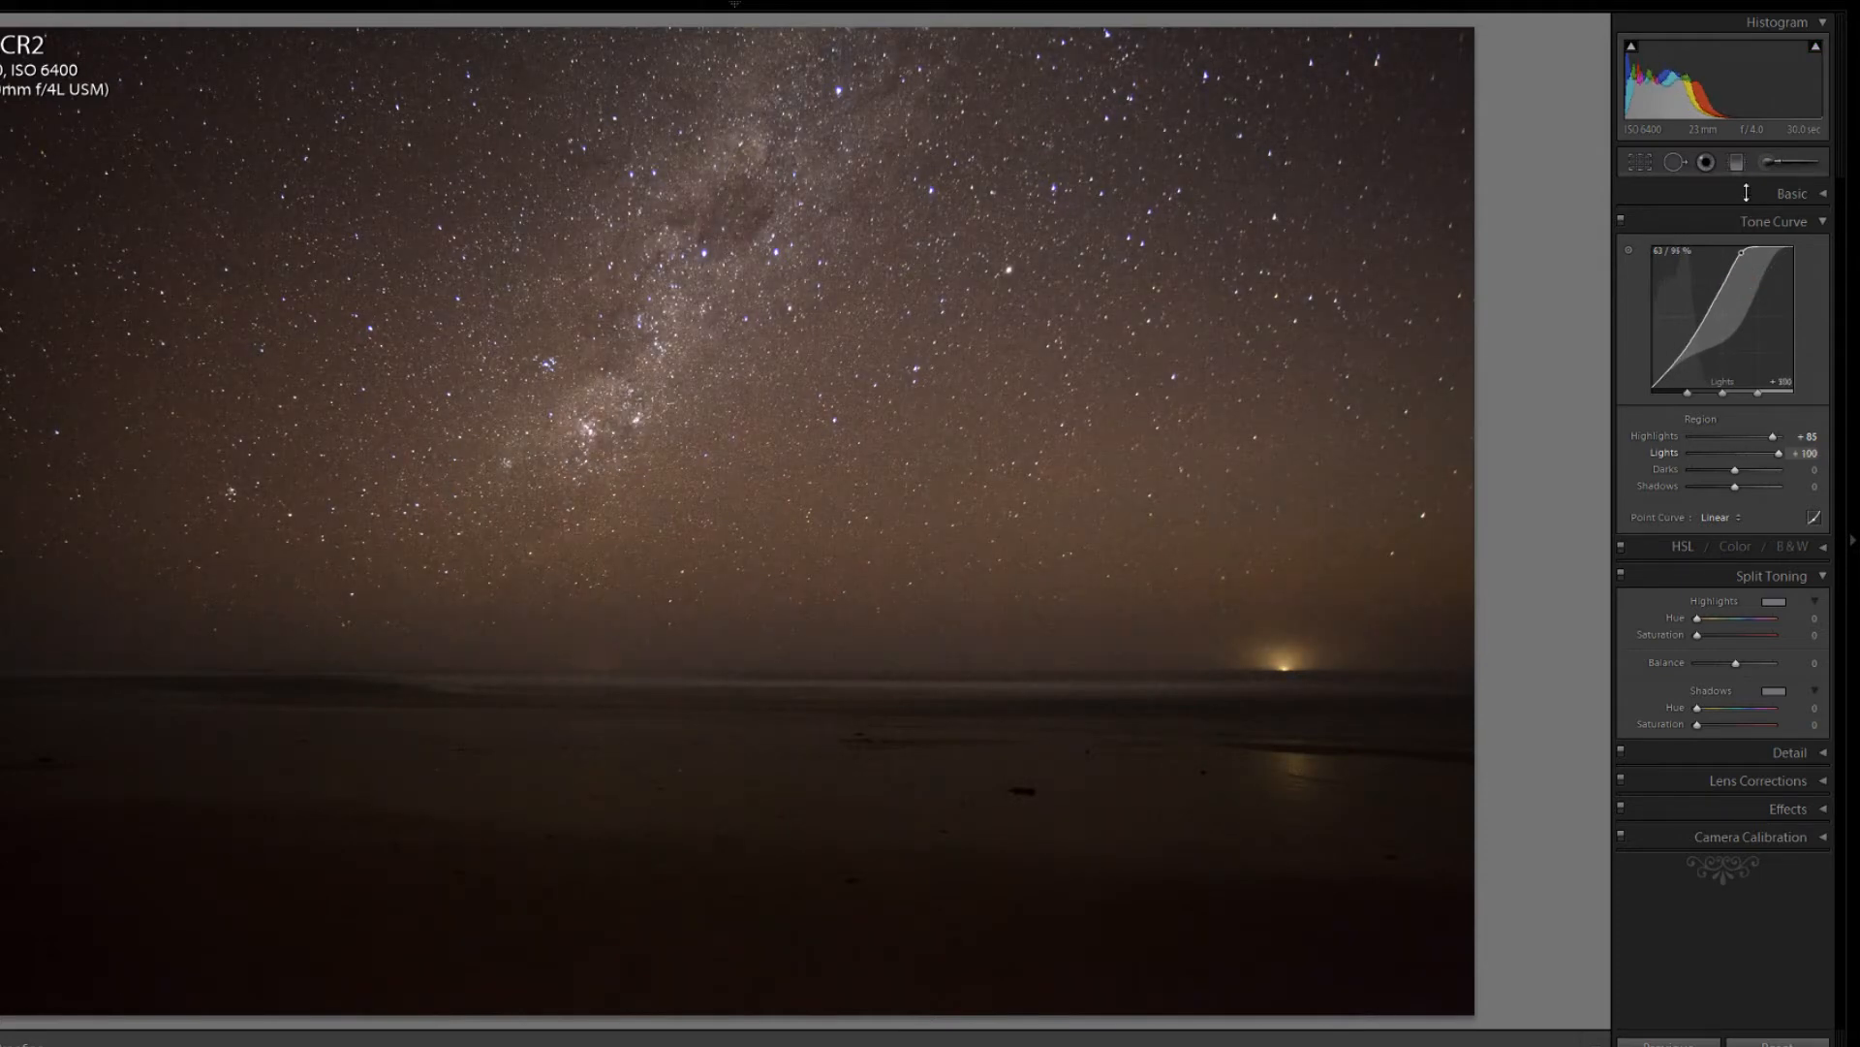
{"action": "mouse_move", "coordinate": [1676, 341]}
{"action": "left_mouse_down"}
{"action": "mouse_move", "coordinate": [1675, 374]}
{"action": "mouse_move", "coordinate": [1729, 318]}
{"action": "left_mouse_up"}
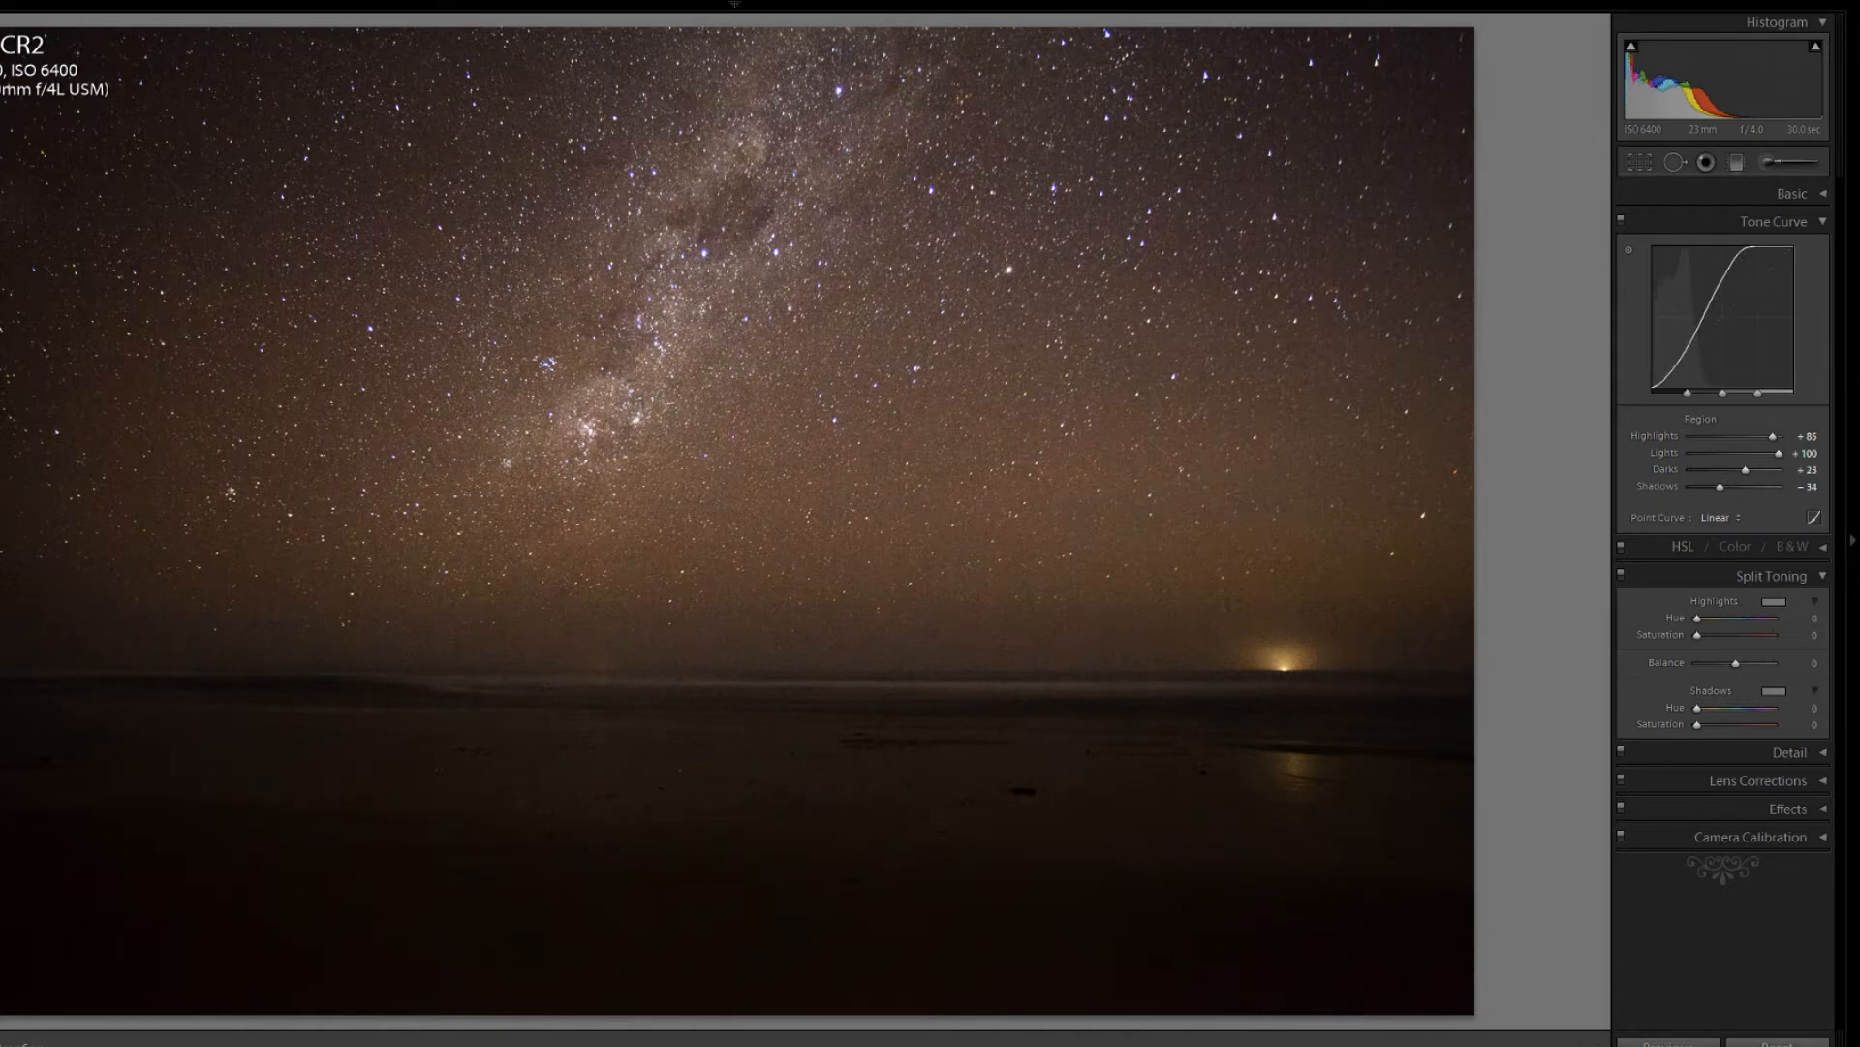
Go to the pink steel-wool photo and brighten its tone curve with lights +34 and darks +27.
{"action": "key", "text": "Right"}
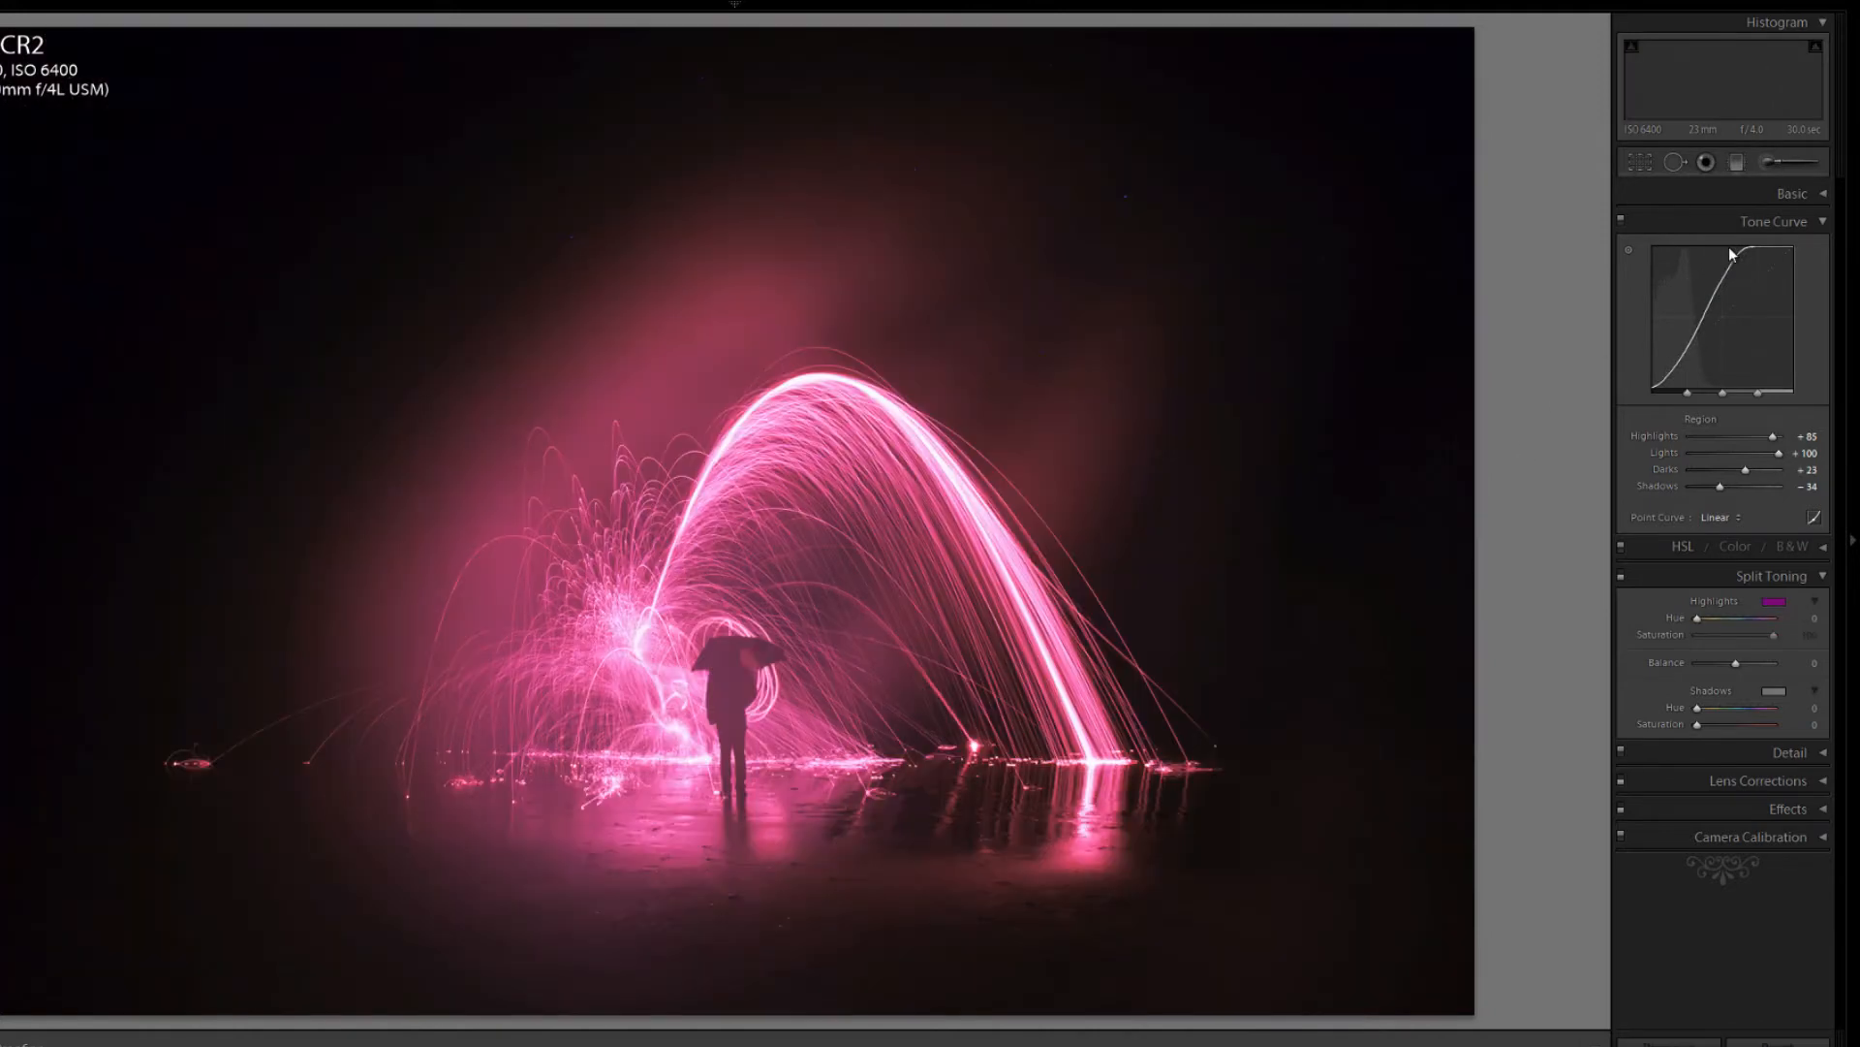
{"action": "left_click_drag", "start_coordinate": [1748, 295], "coordinate": [1702, 284]}
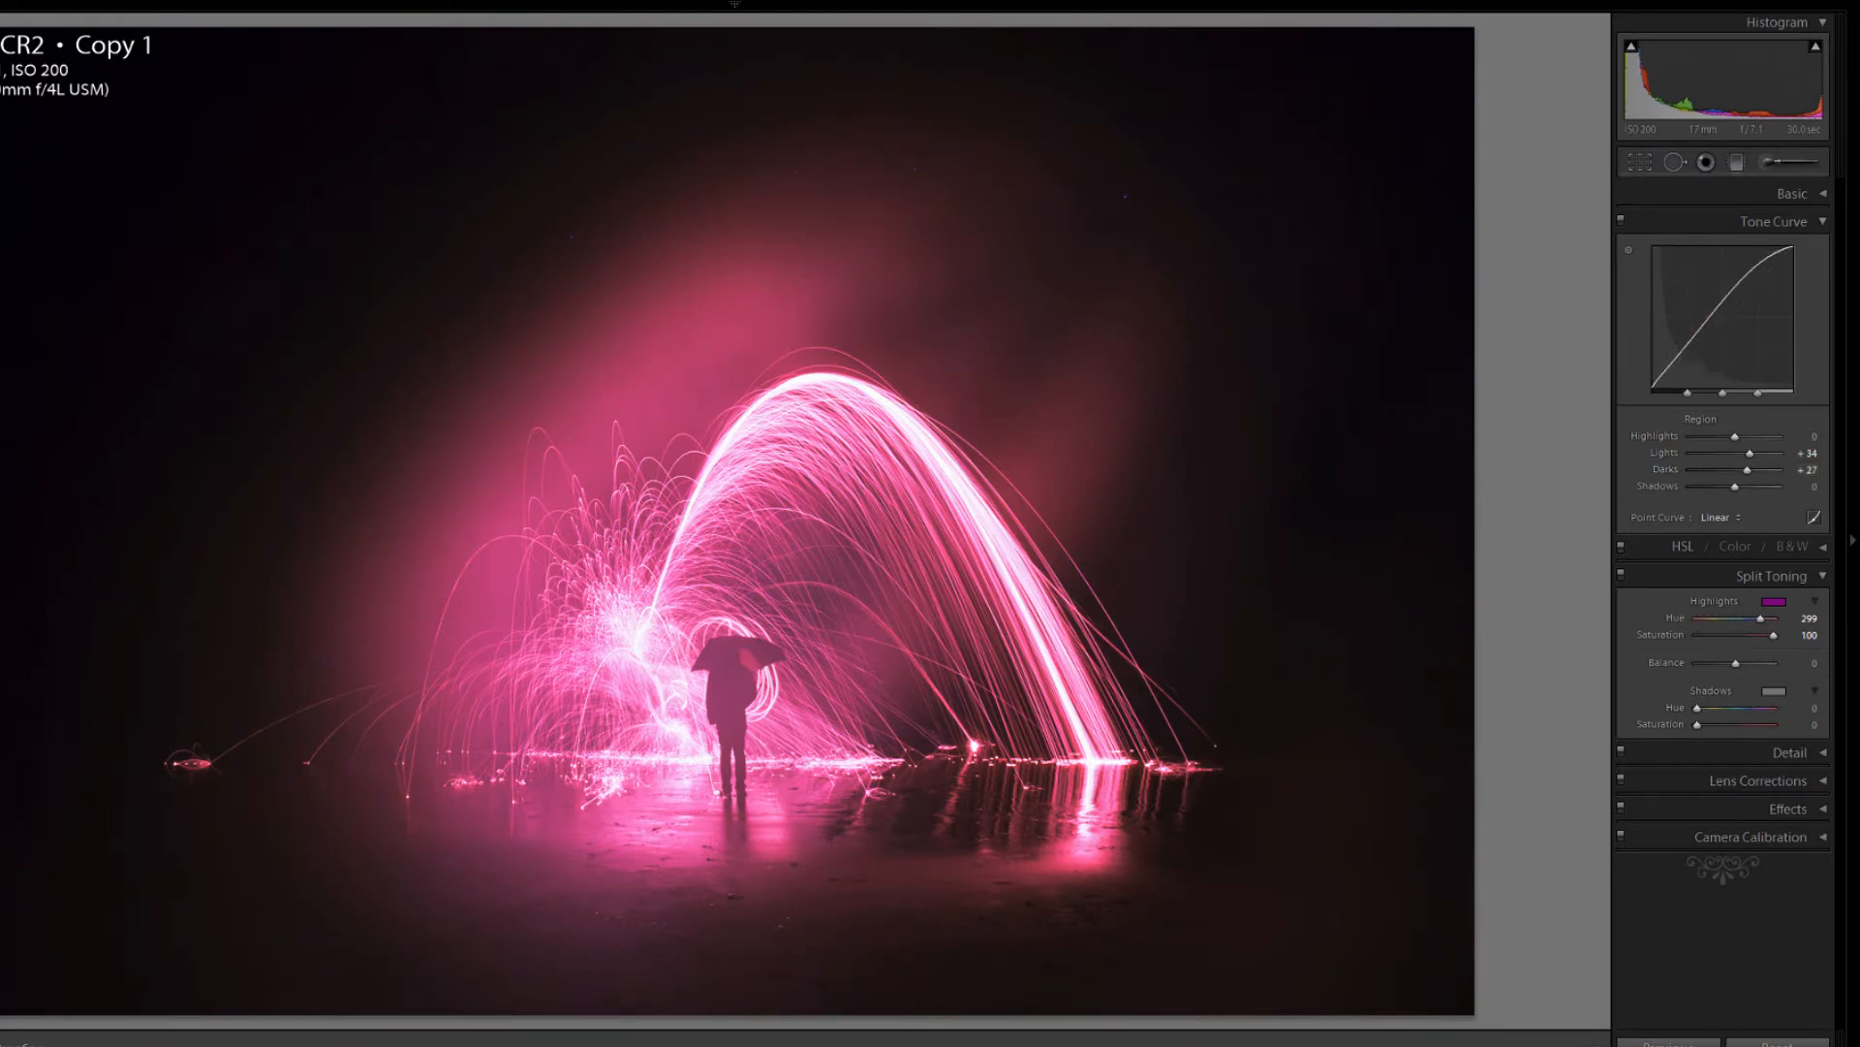
Return to the Milky Way beach photo and shift its white balance towards purple with tint +81.
{"action": "key", "text": "Right"}
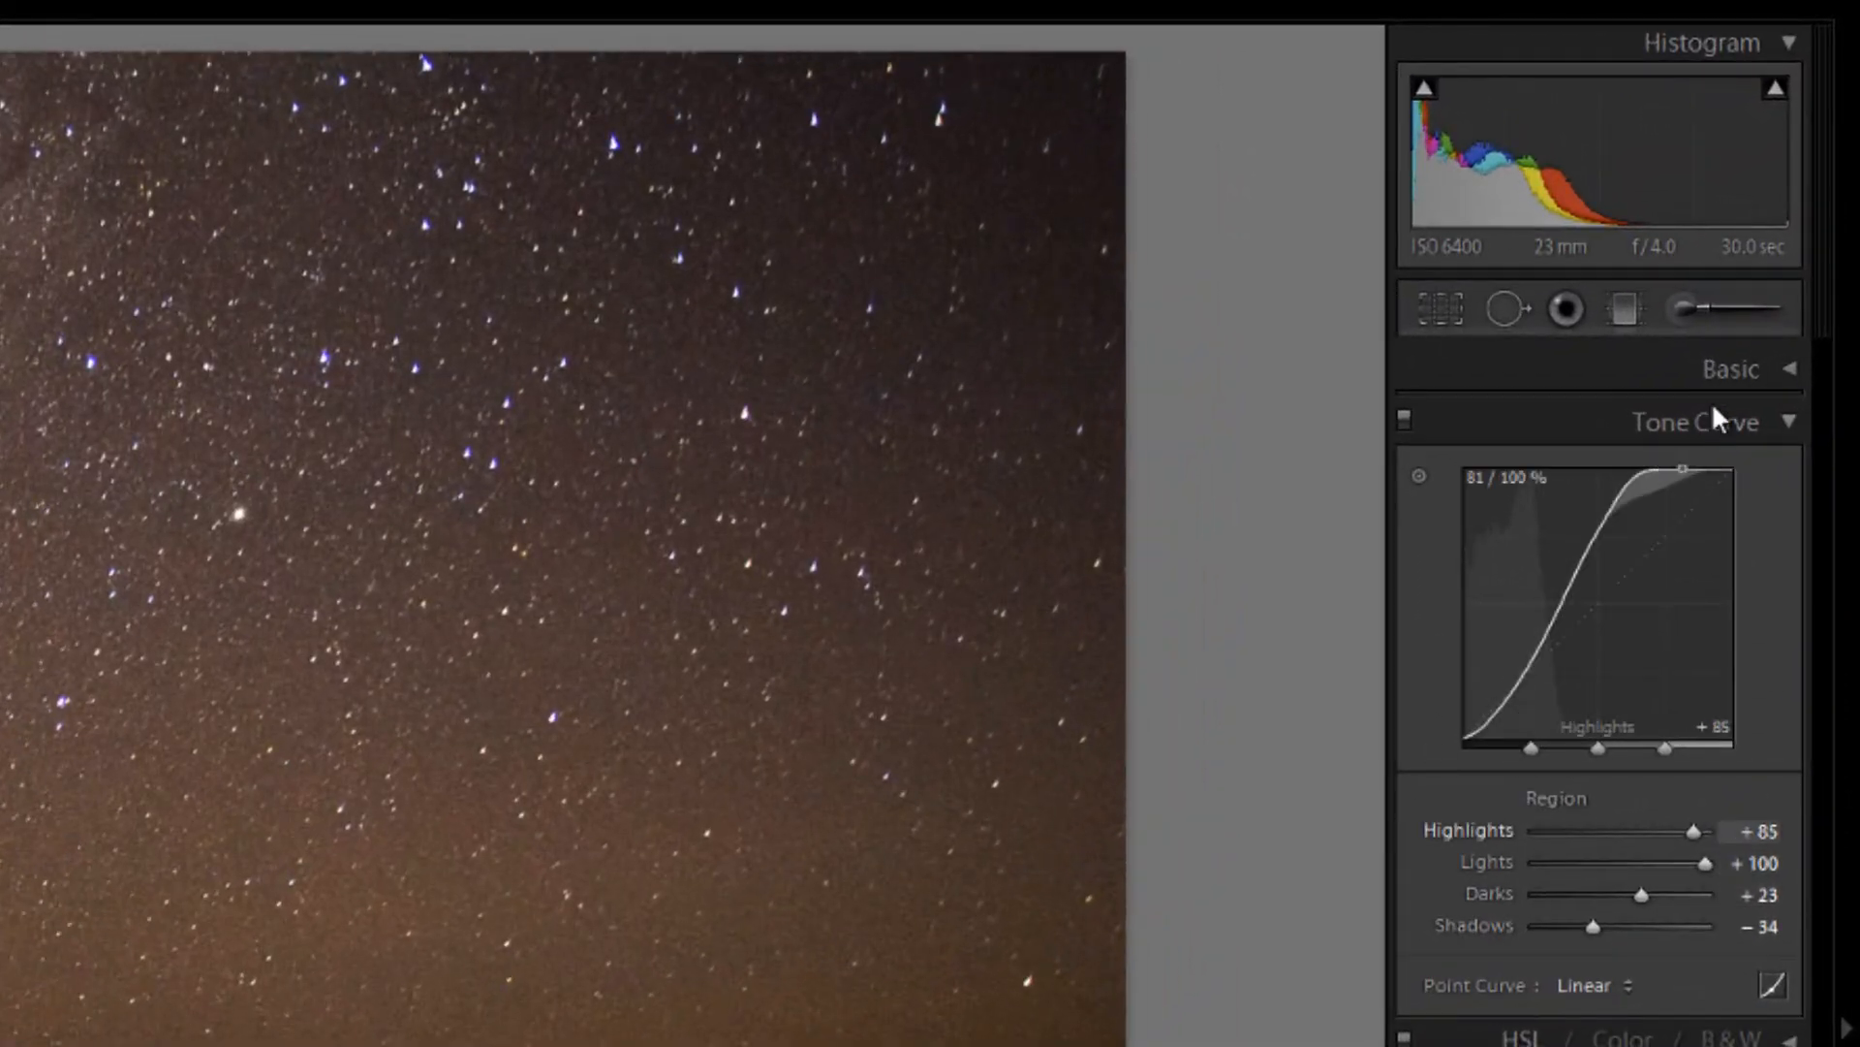
{"action": "left_click", "coordinate": [1754, 358]}
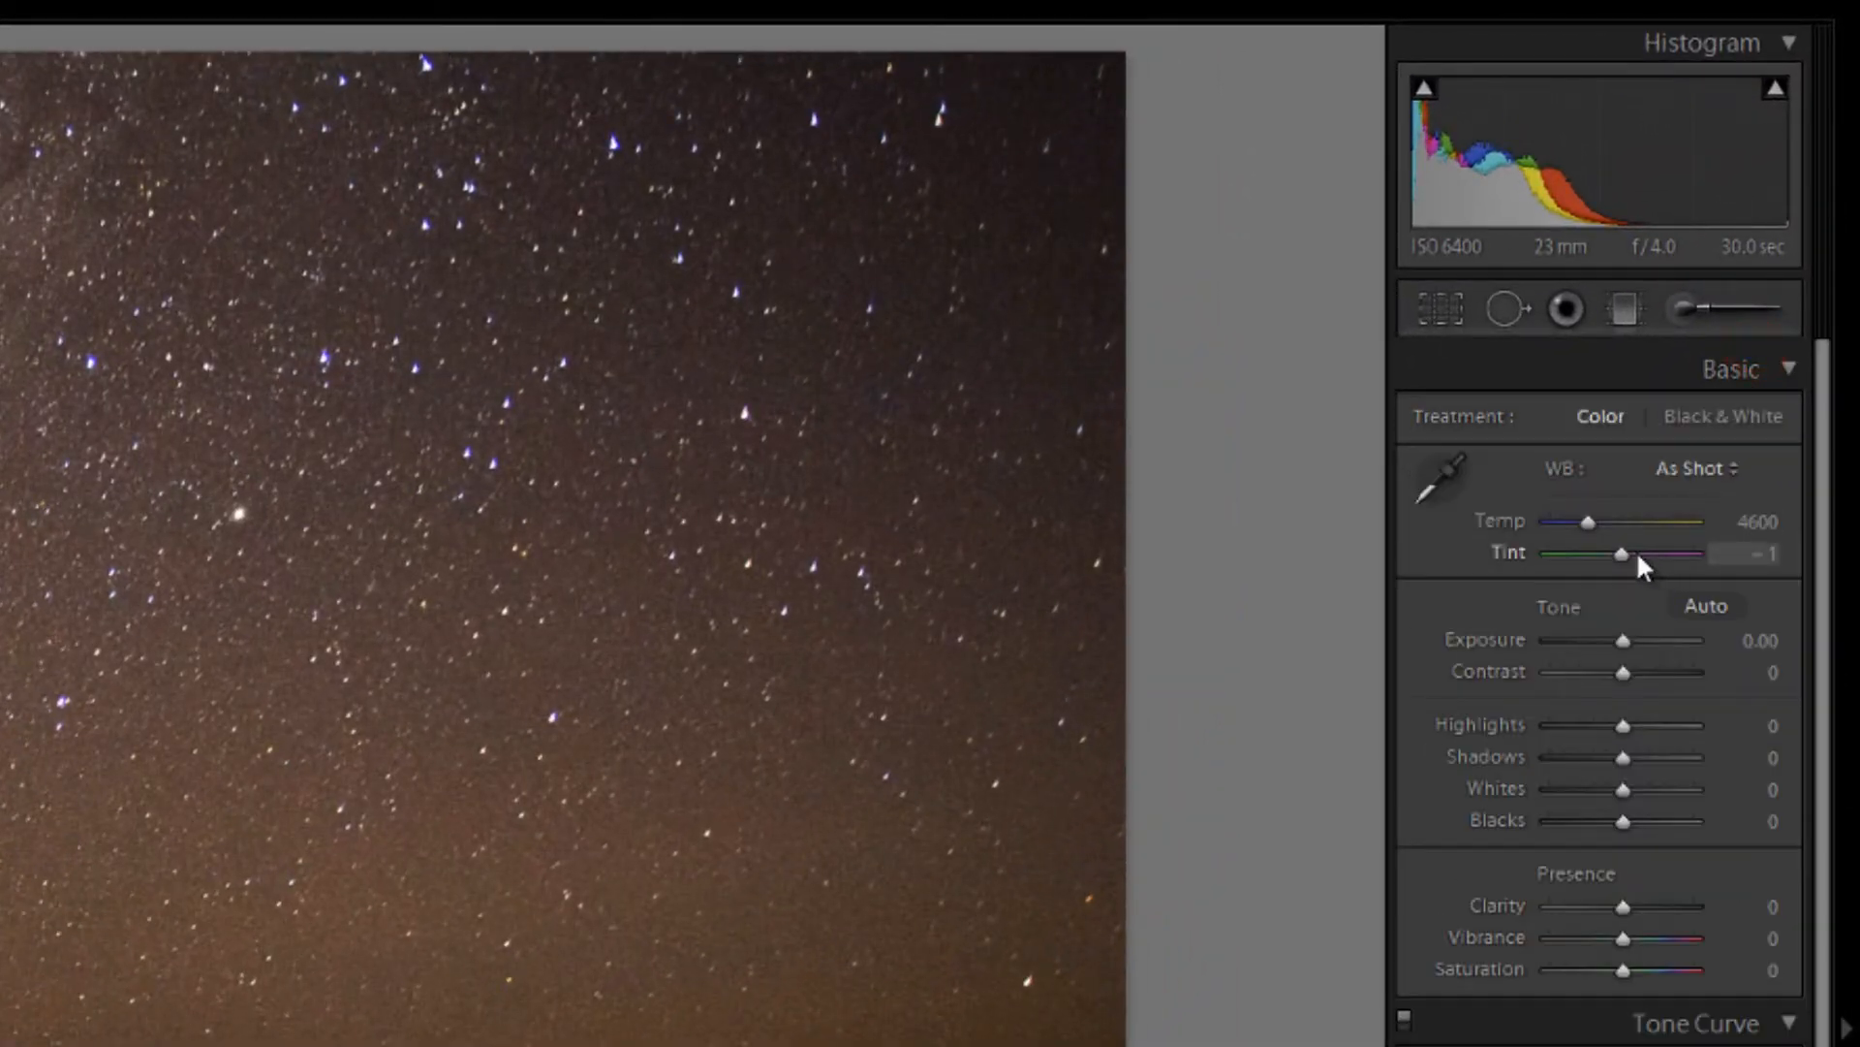
{"action": "left_click_drag", "start_coordinate": [1619, 562], "coordinate": [1656, 566]}
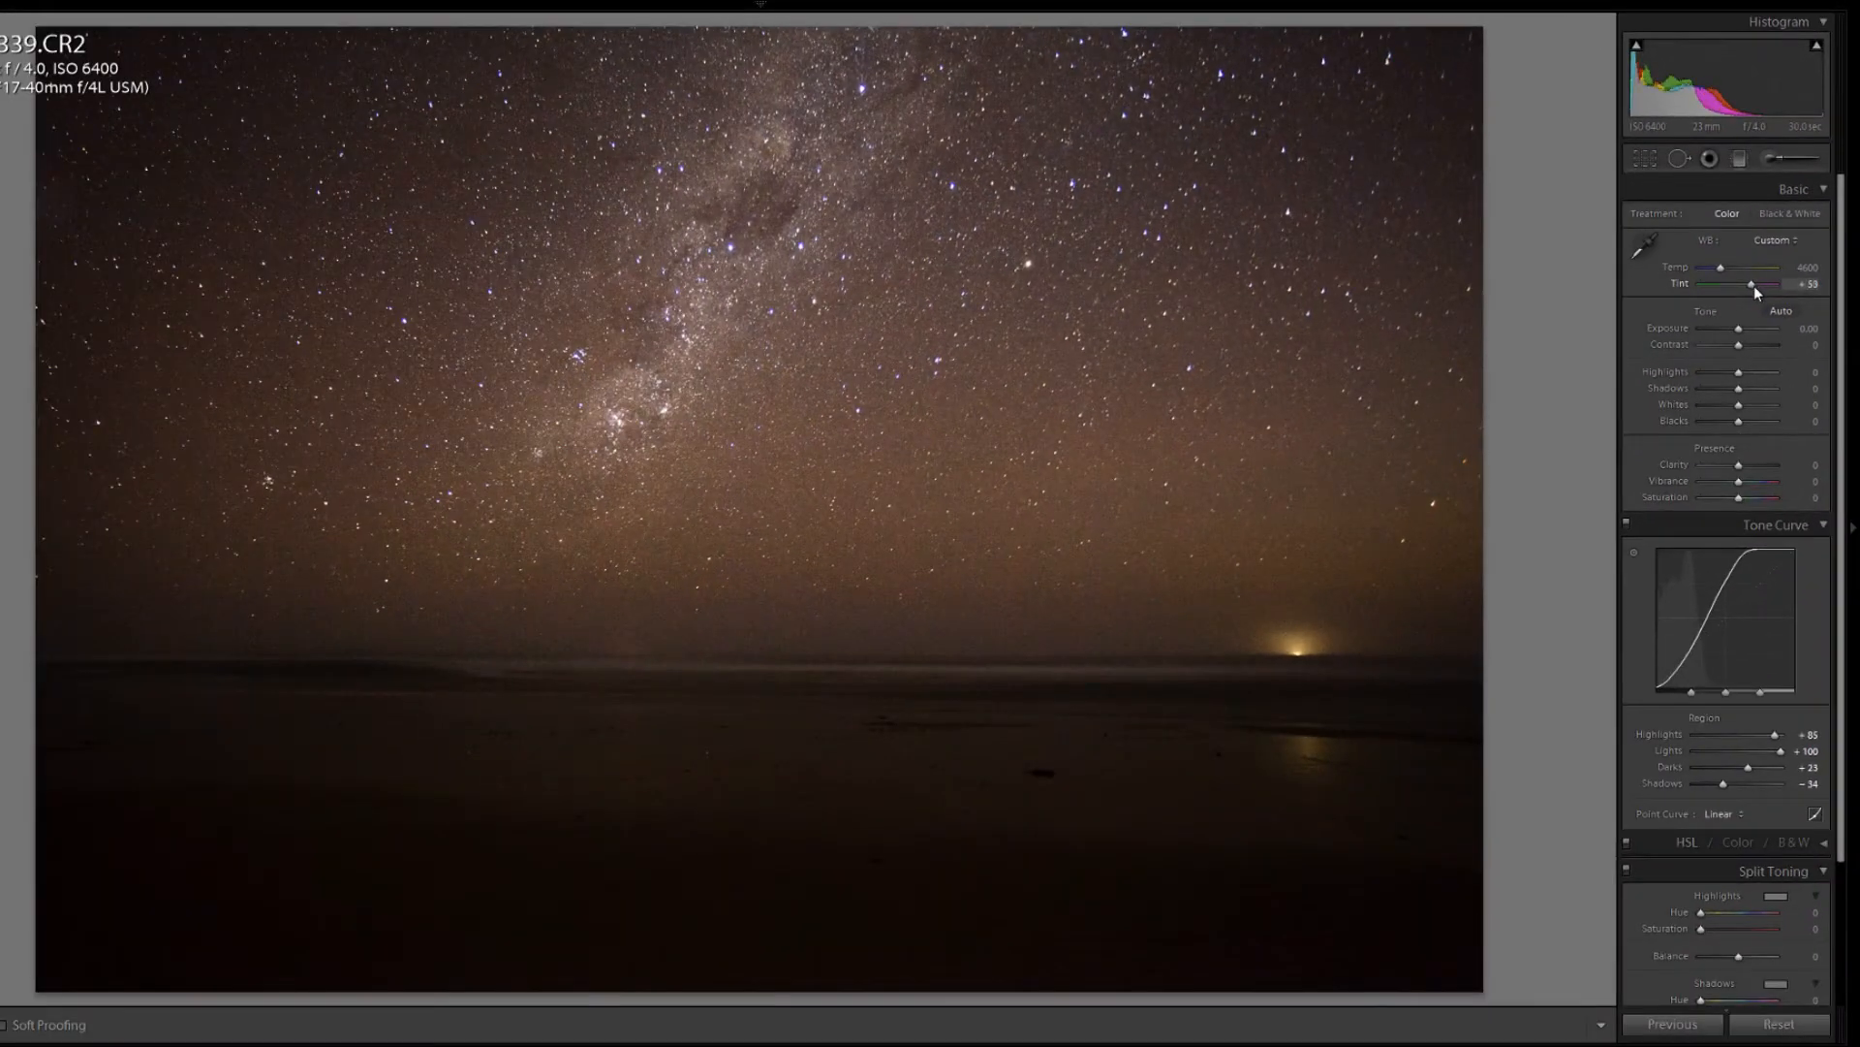
{"action": "left_click_drag", "start_coordinate": [1756, 291], "coordinate": [1762, 294]}
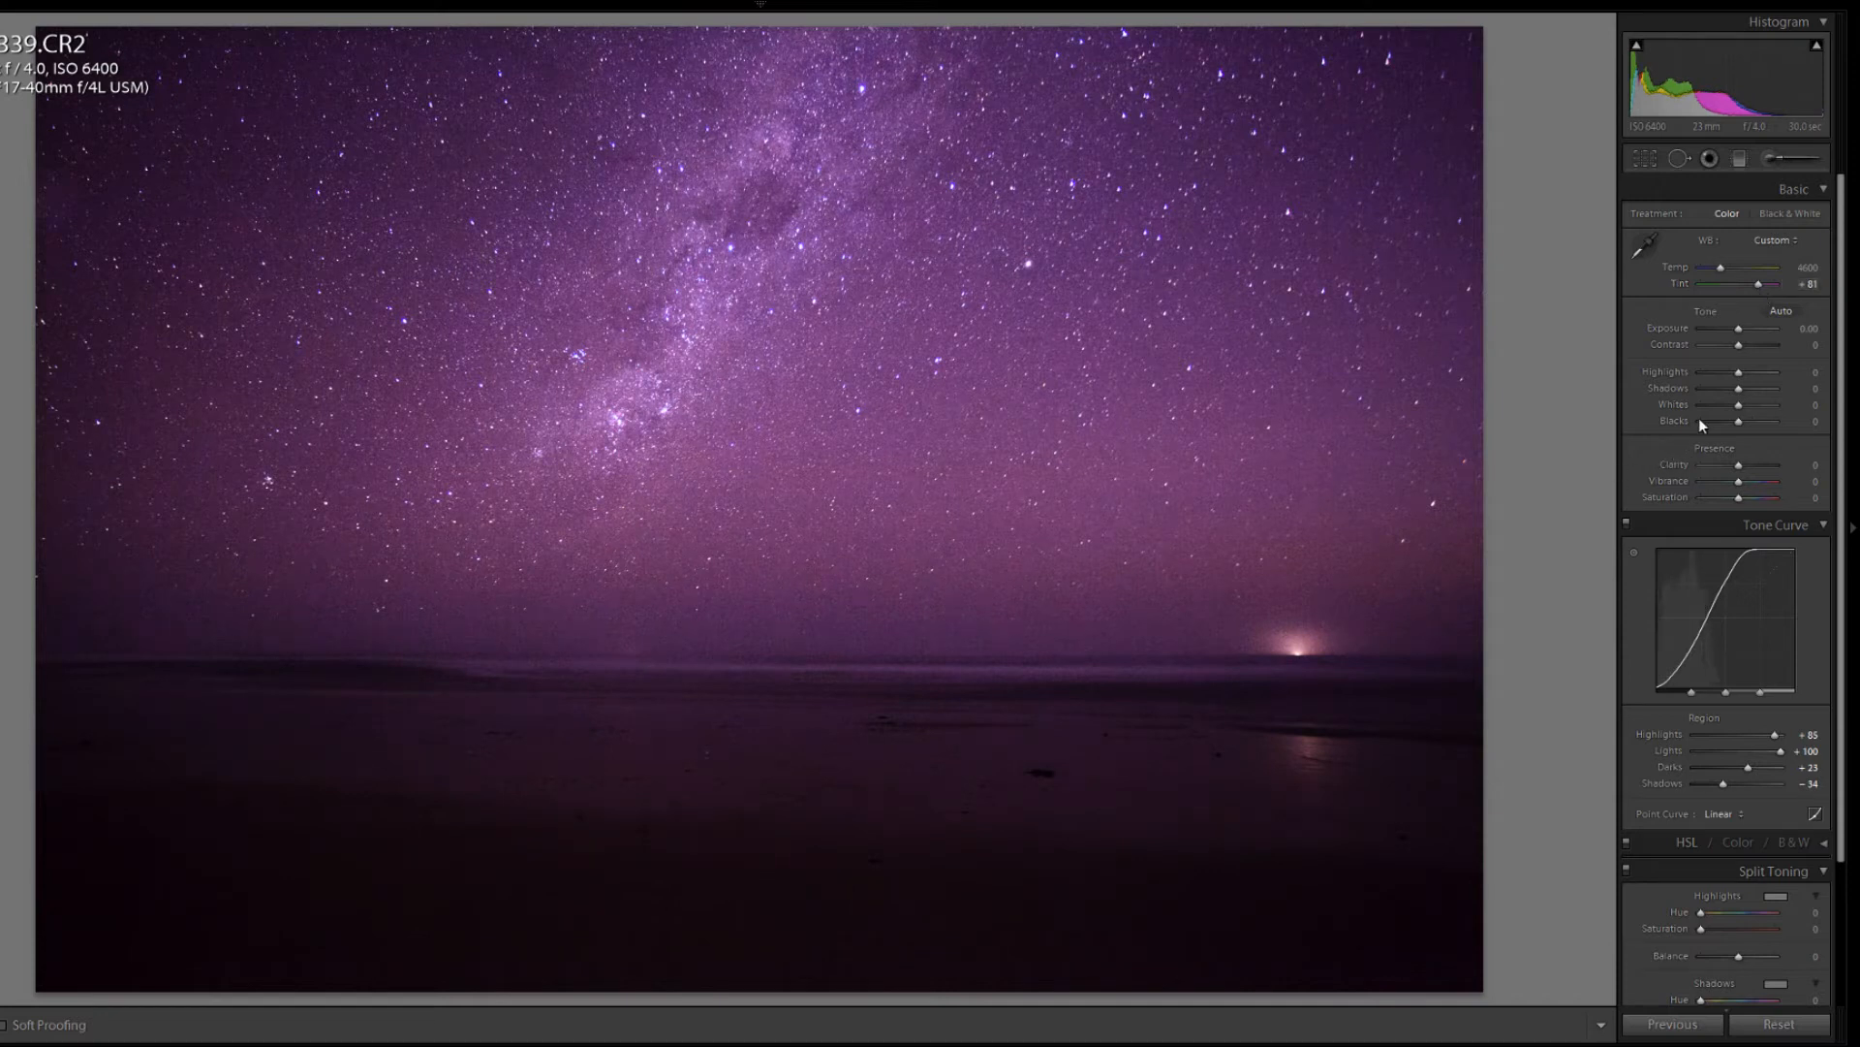
Shift the sky's hues towards blue with the targeted HSL adjustment, to purple −72 and magenta −37.
{"action": "left_click", "coordinate": [1794, 197]}
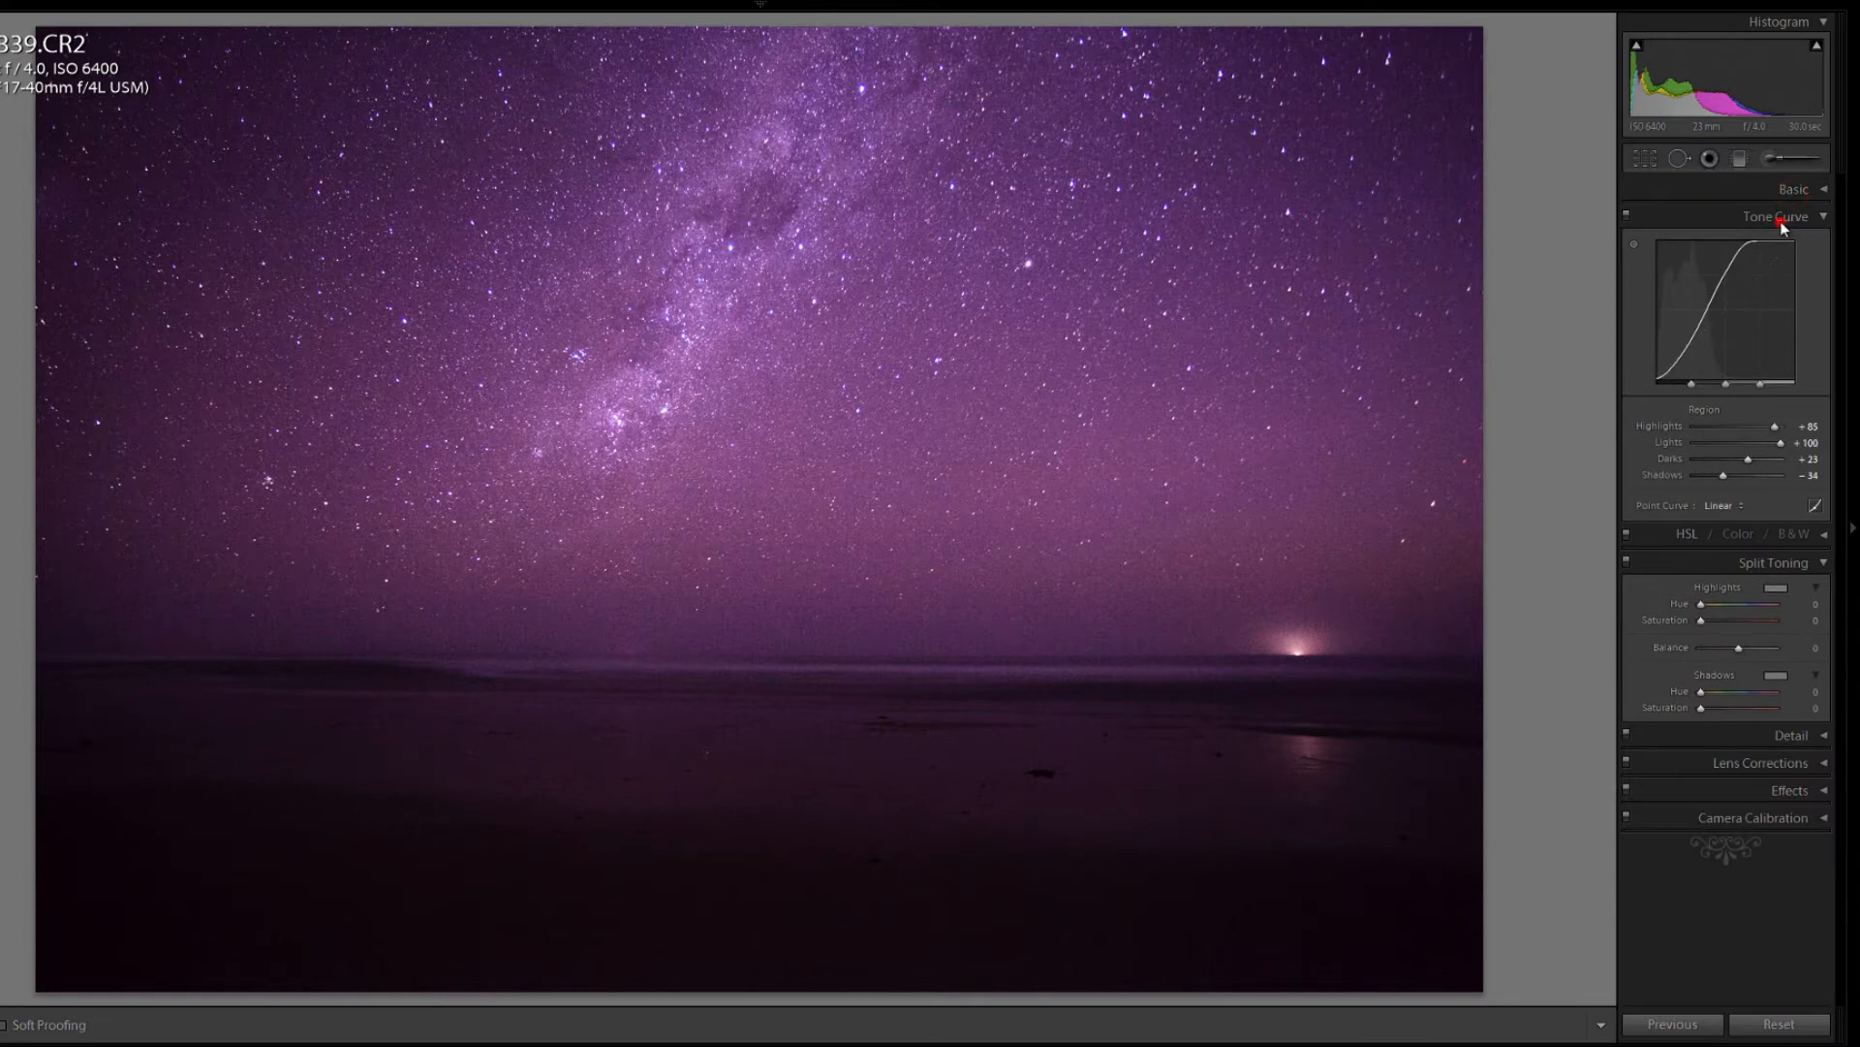
{"action": "left_click", "coordinate": [1781, 220]}
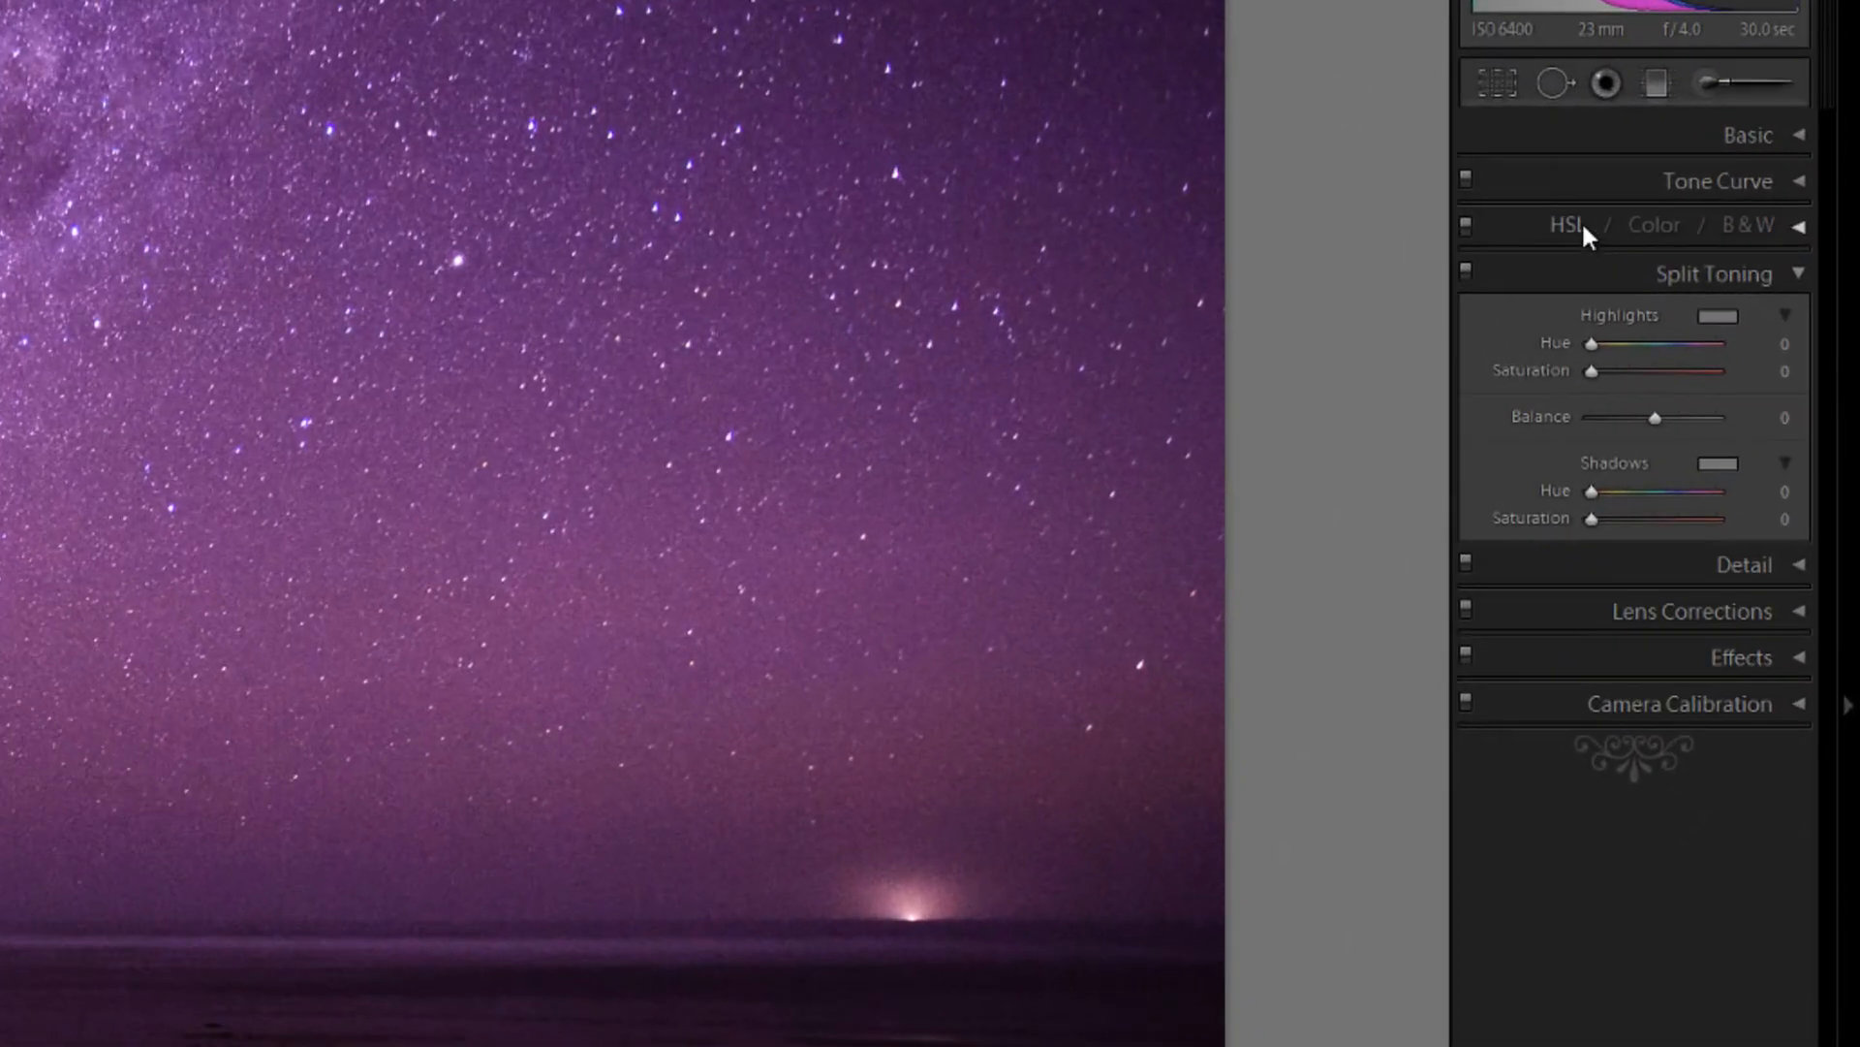
{"action": "left_click", "coordinate": [1618, 226]}
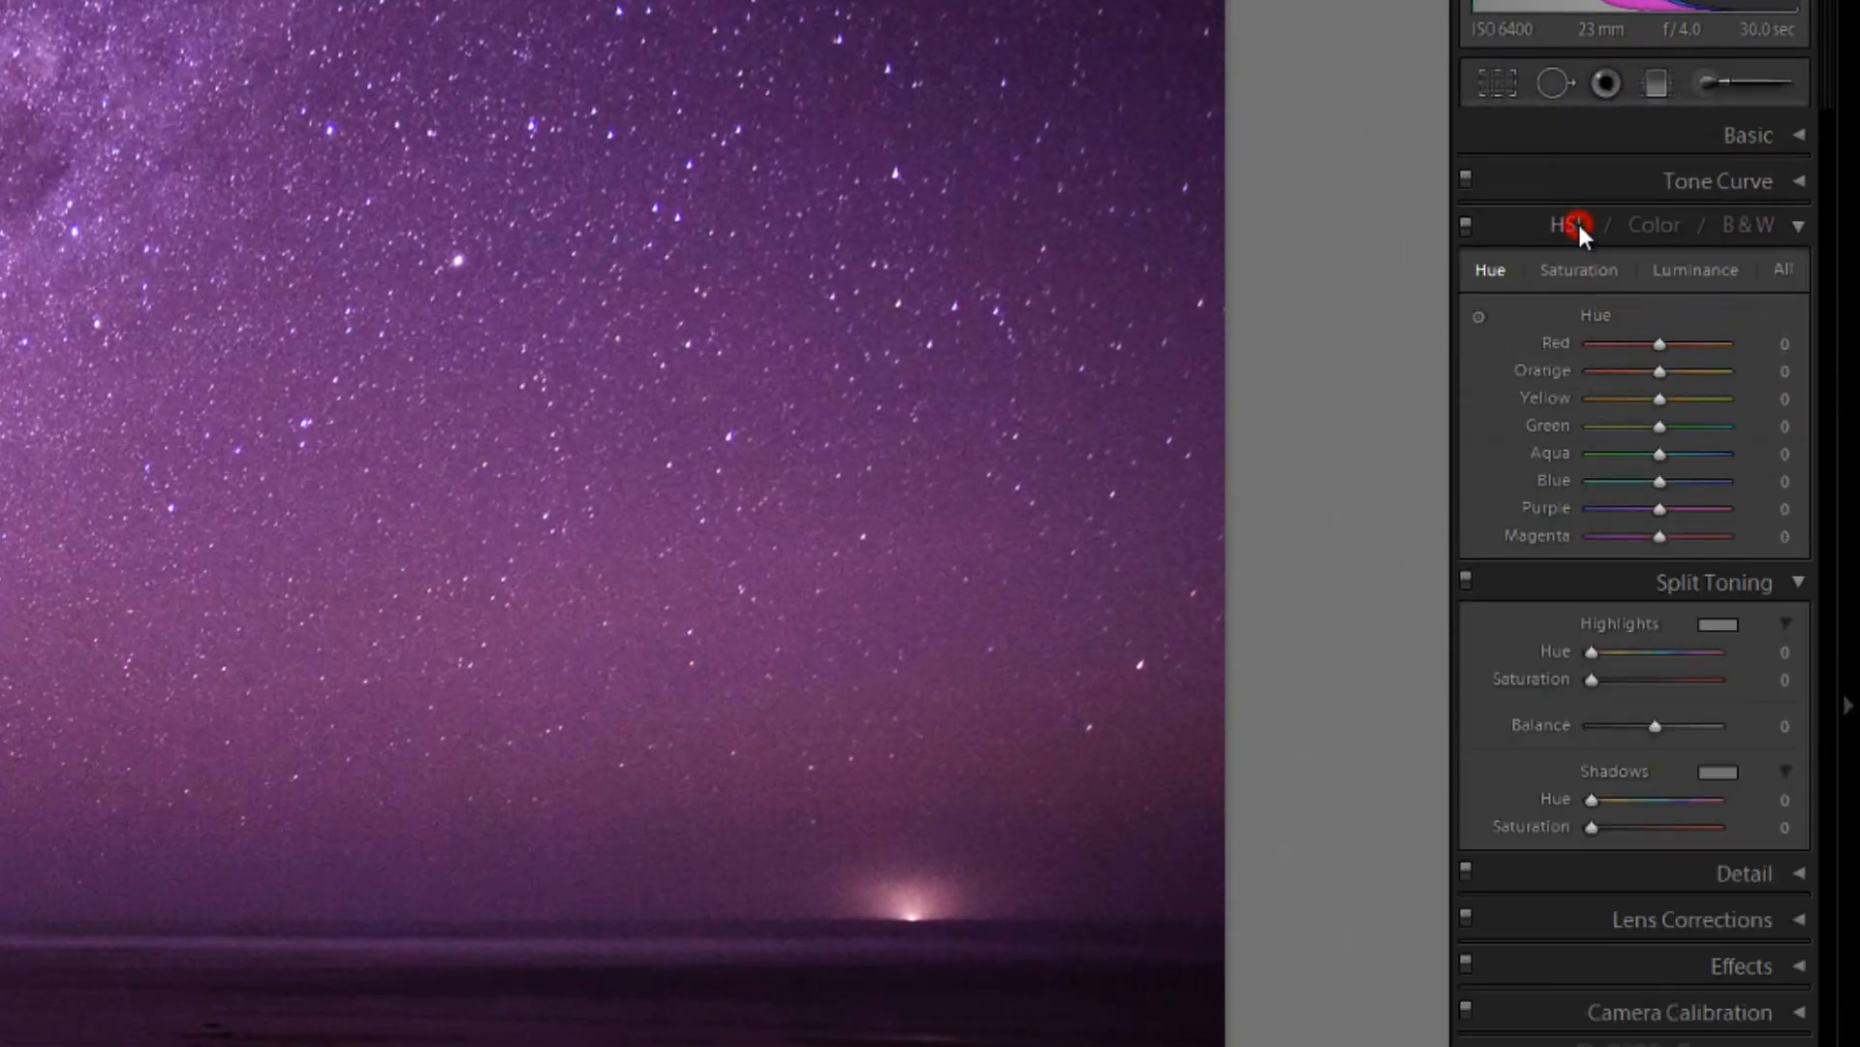
{"action": "left_click", "coordinate": [1479, 316]}
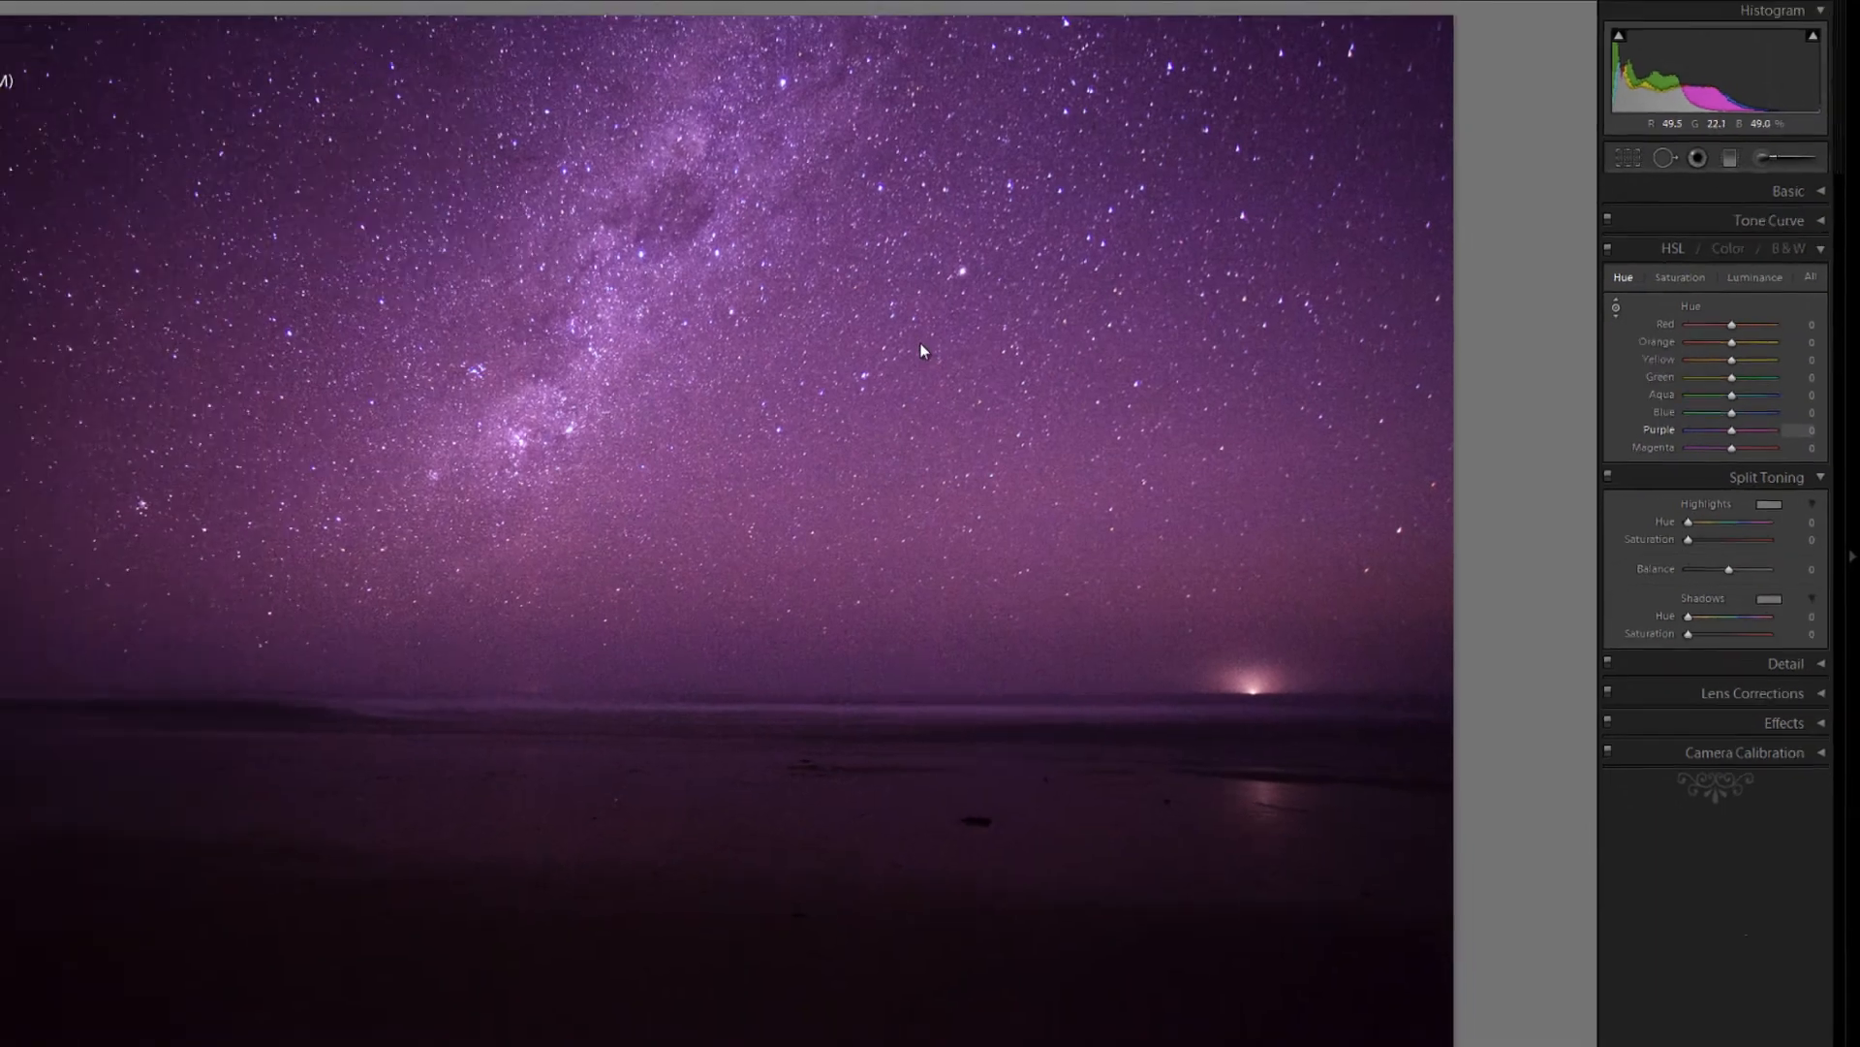
{"action": "left_click", "coordinate": [921, 346]}
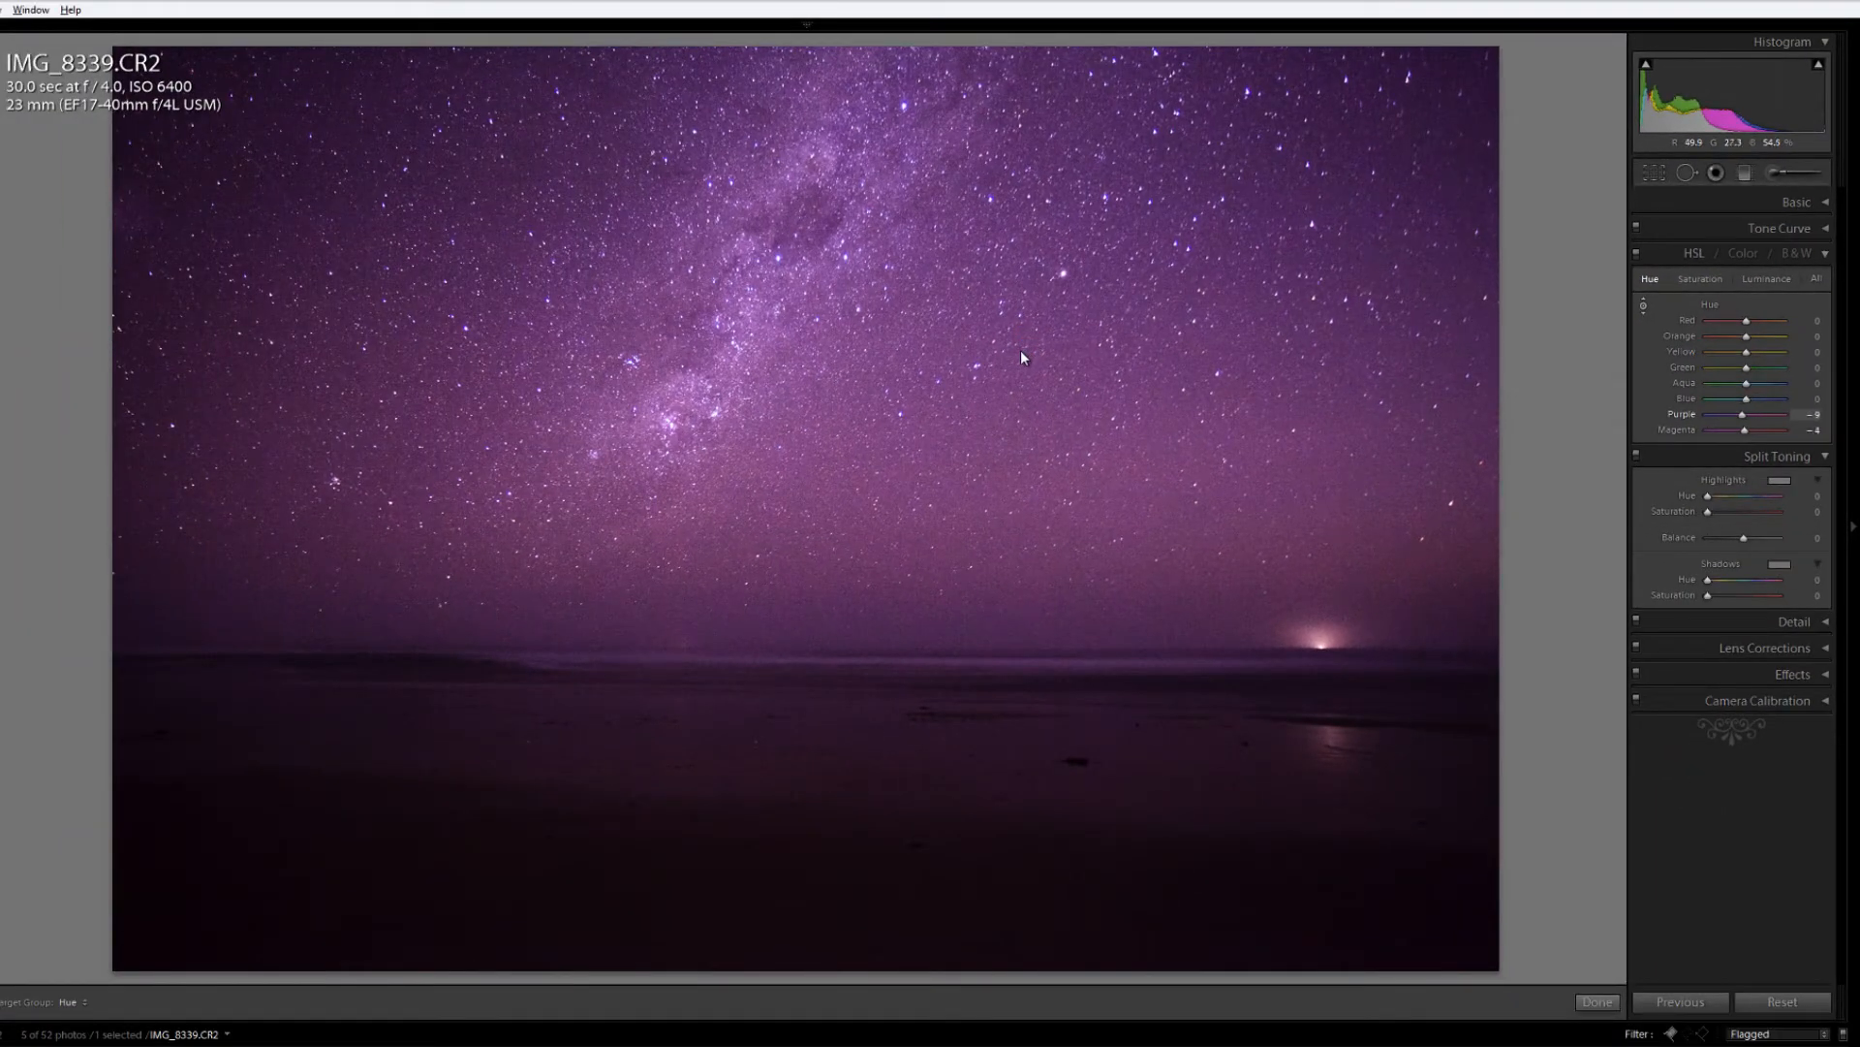
{"action": "left_click_drag", "start_coordinate": [1000, 406], "coordinate": [993, 455]}
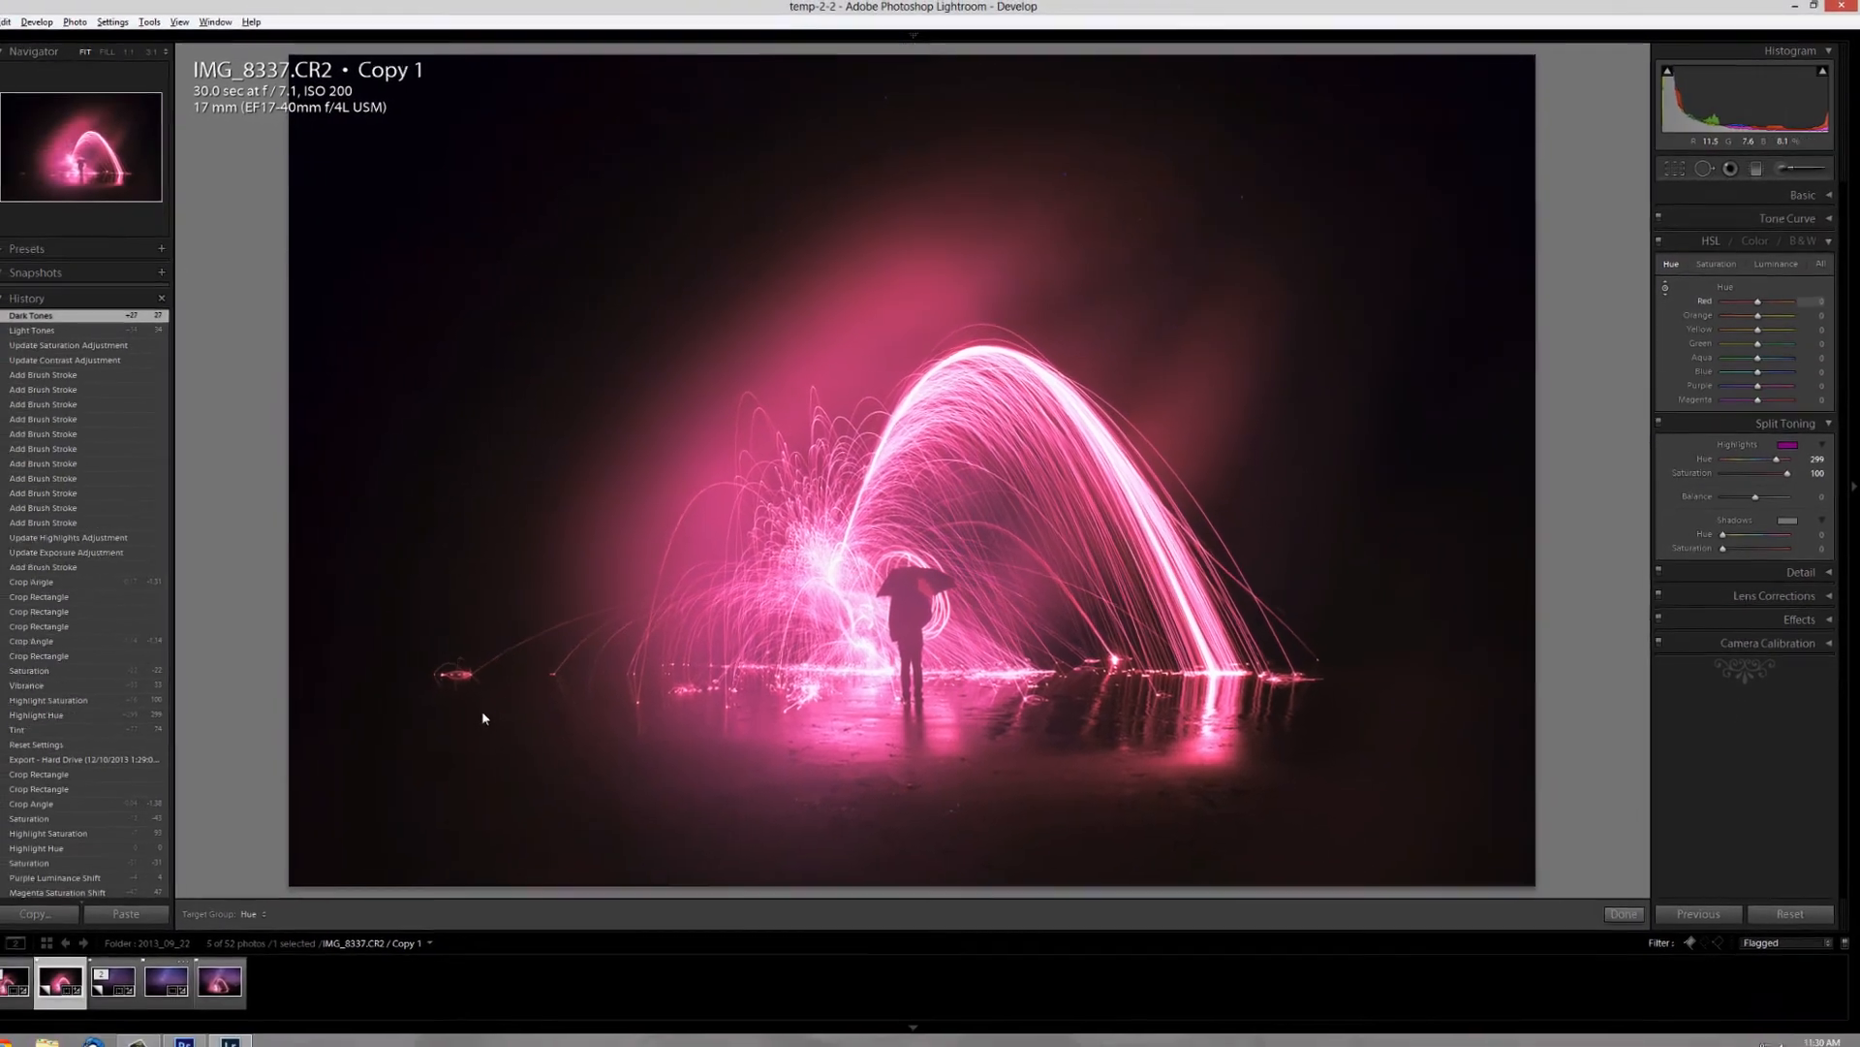
Export the edited steel-wool photo, IMG_8337.CR2 Copy 1, to the hard drive.
{"action": "key", "text": "k"}
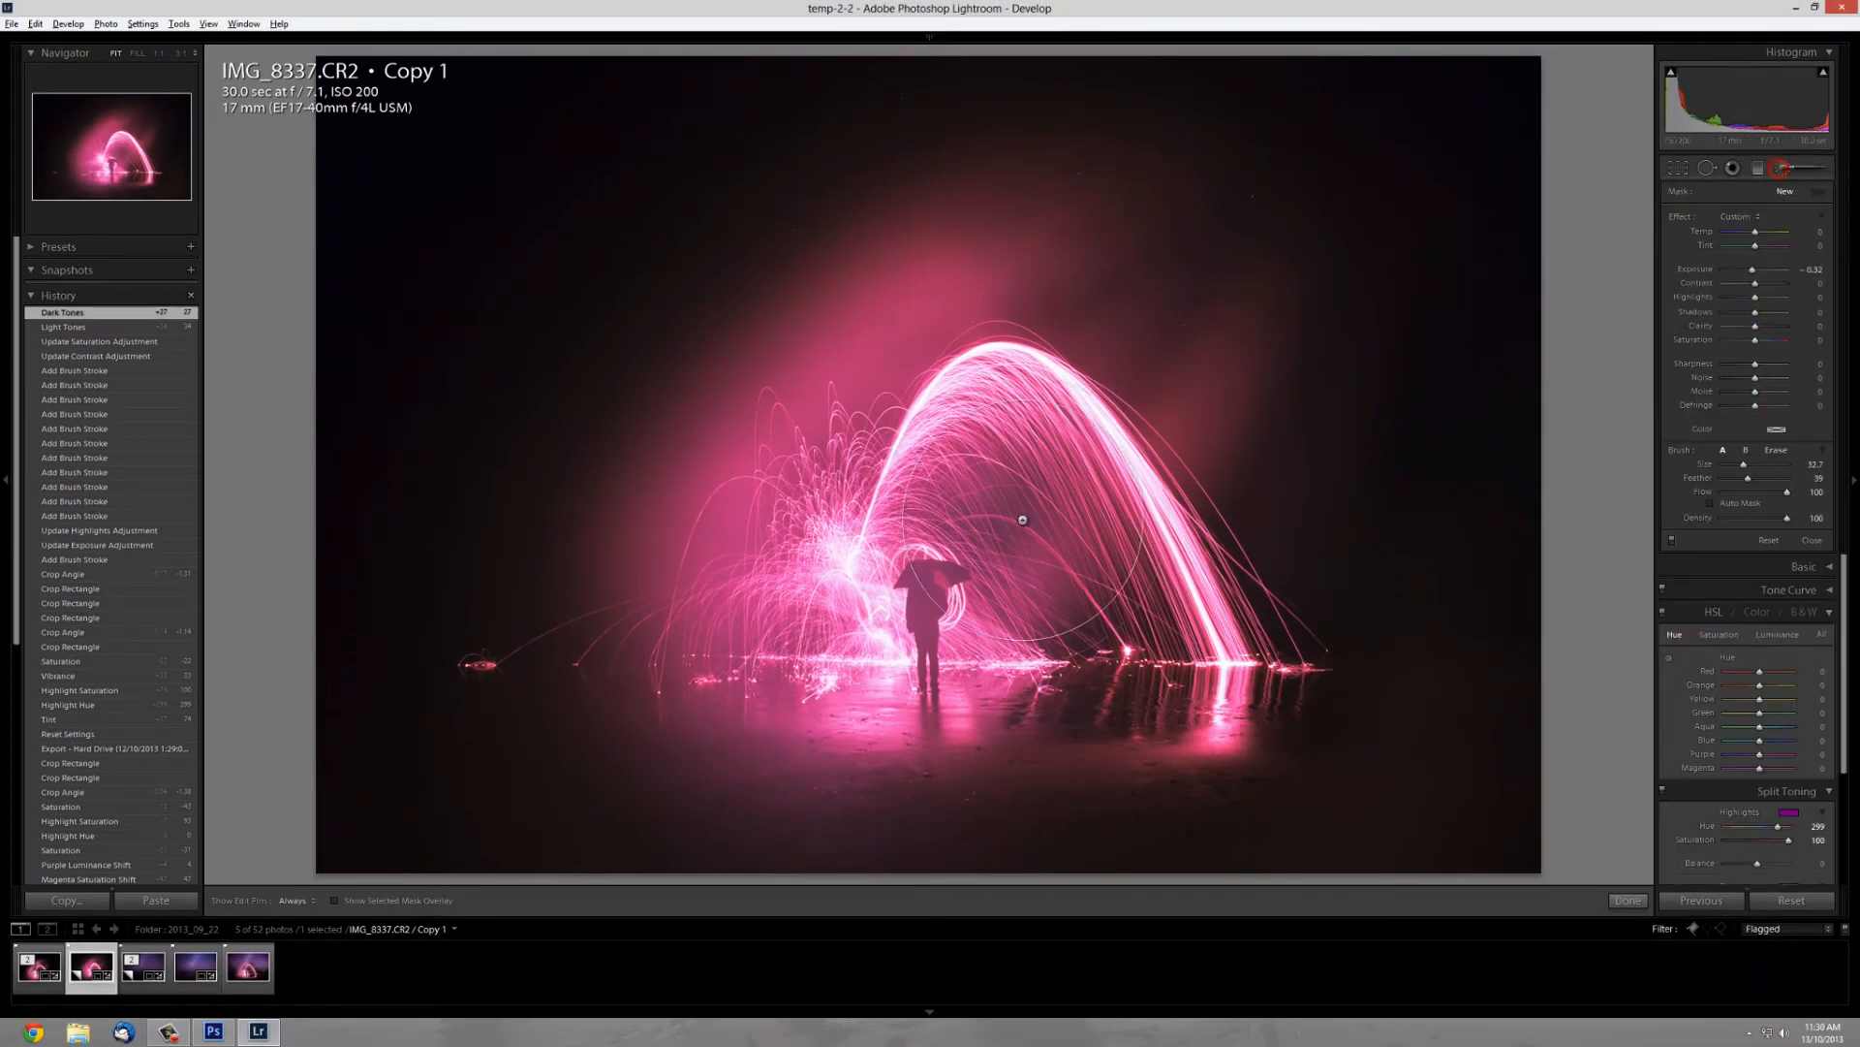
{"action": "key", "text": "k"}
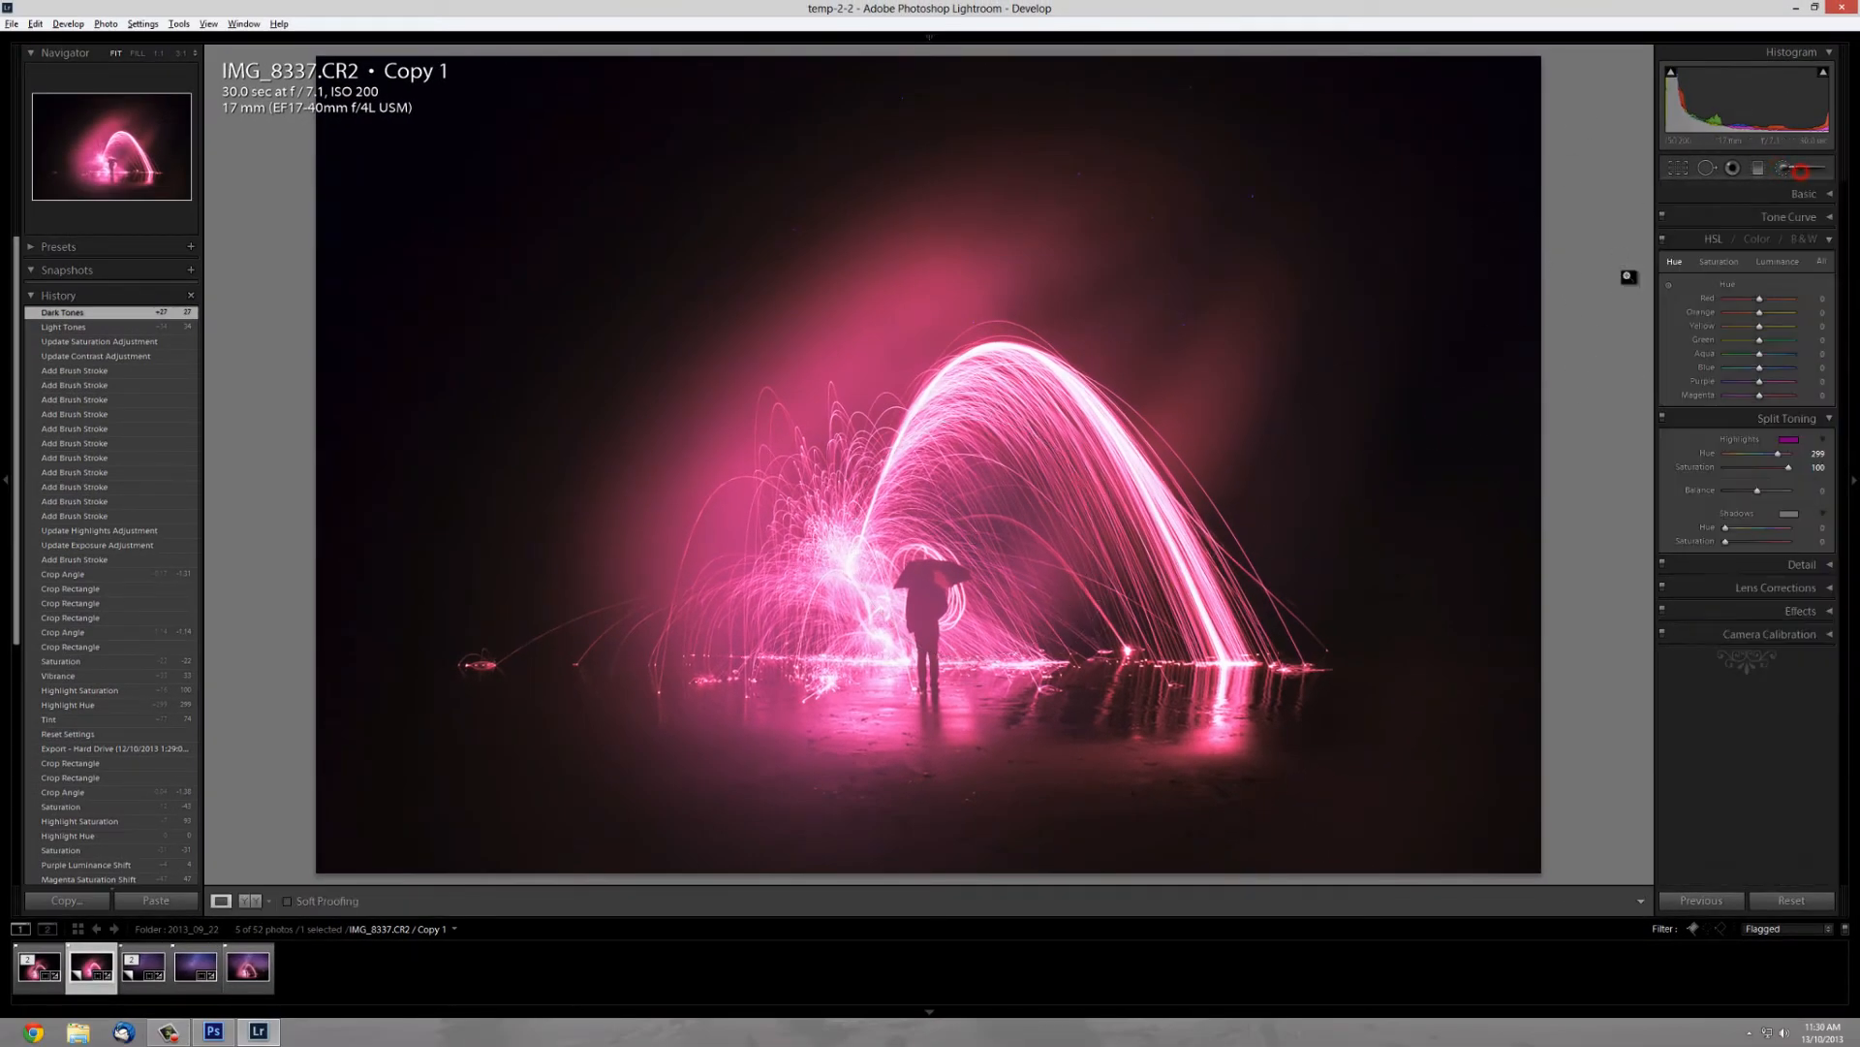
{"action": "right_click", "coordinate": [1317, 497]}
{"action": "left_click", "coordinate": [1357, 807]}
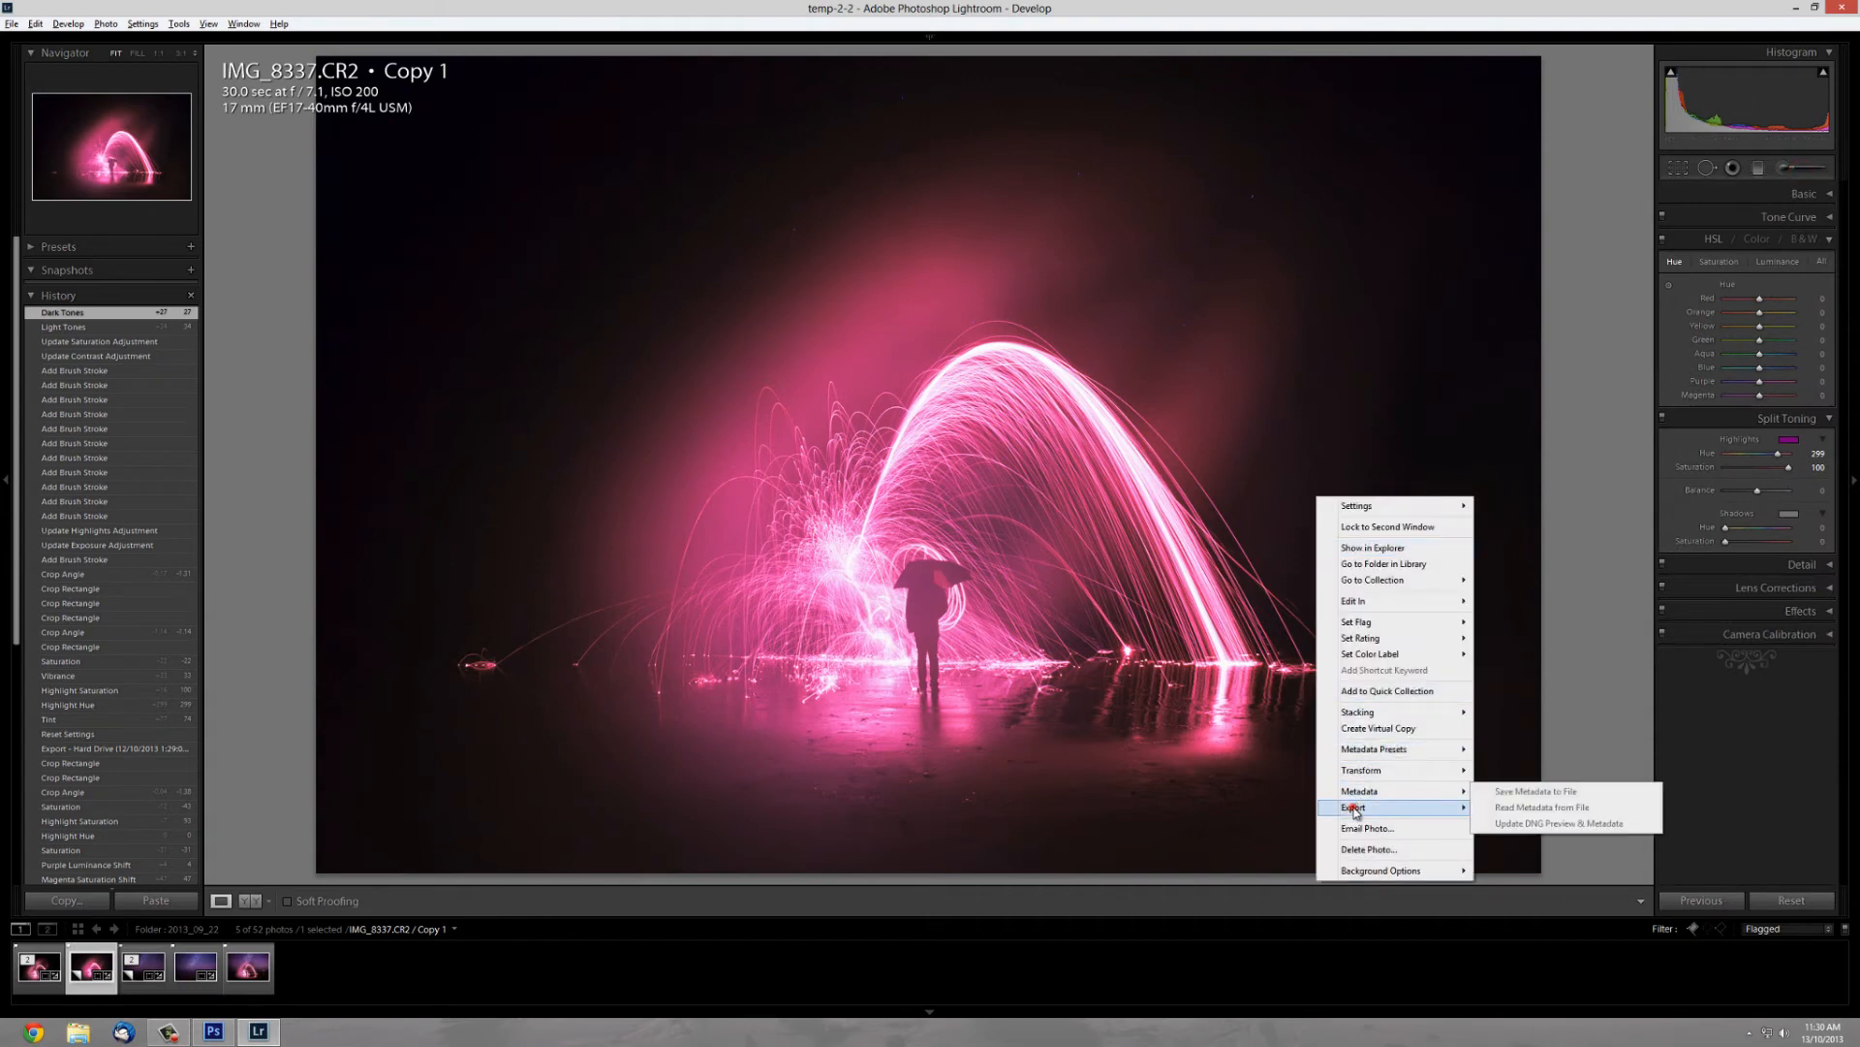
{"action": "left_click", "coordinate": [1511, 563]}
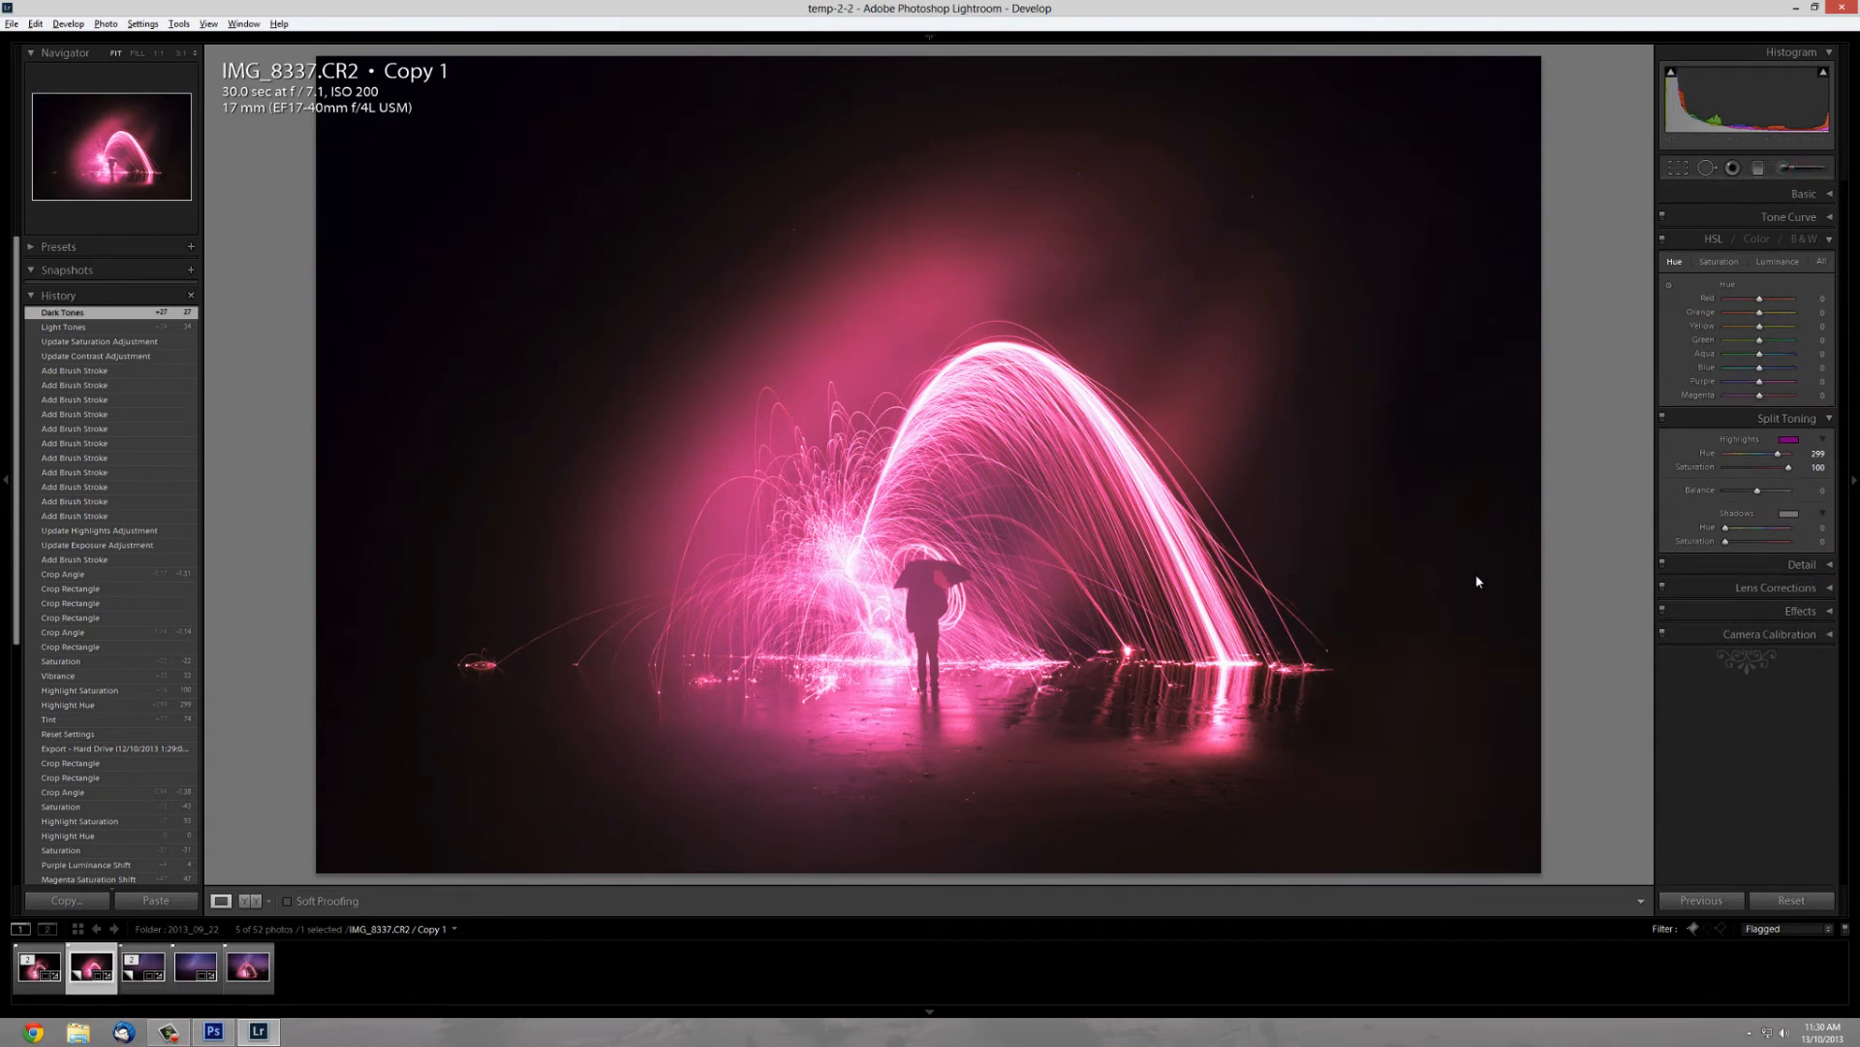
{"action": "left_click", "coordinate": [699, 671]}
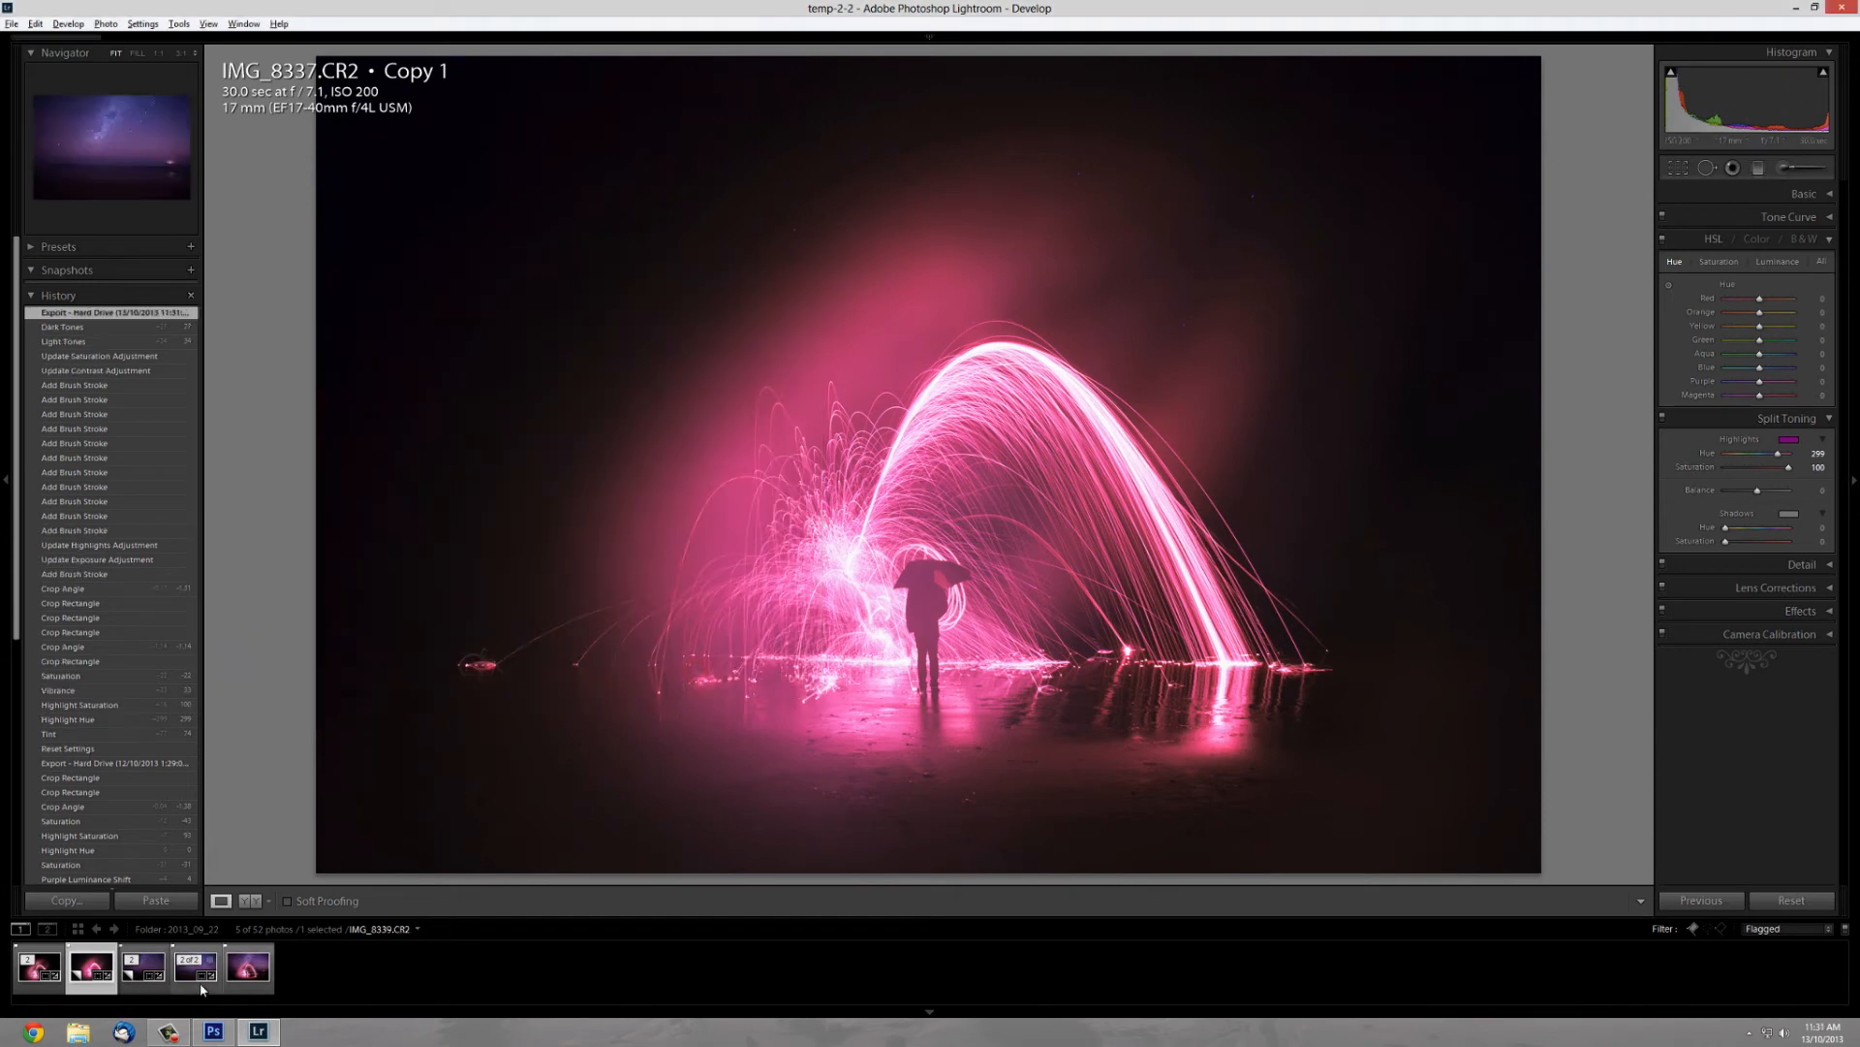
Select the Milky Way photo IMG_8339.CR2 and export it as well.
{"action": "left_click", "coordinate": [195, 987]}
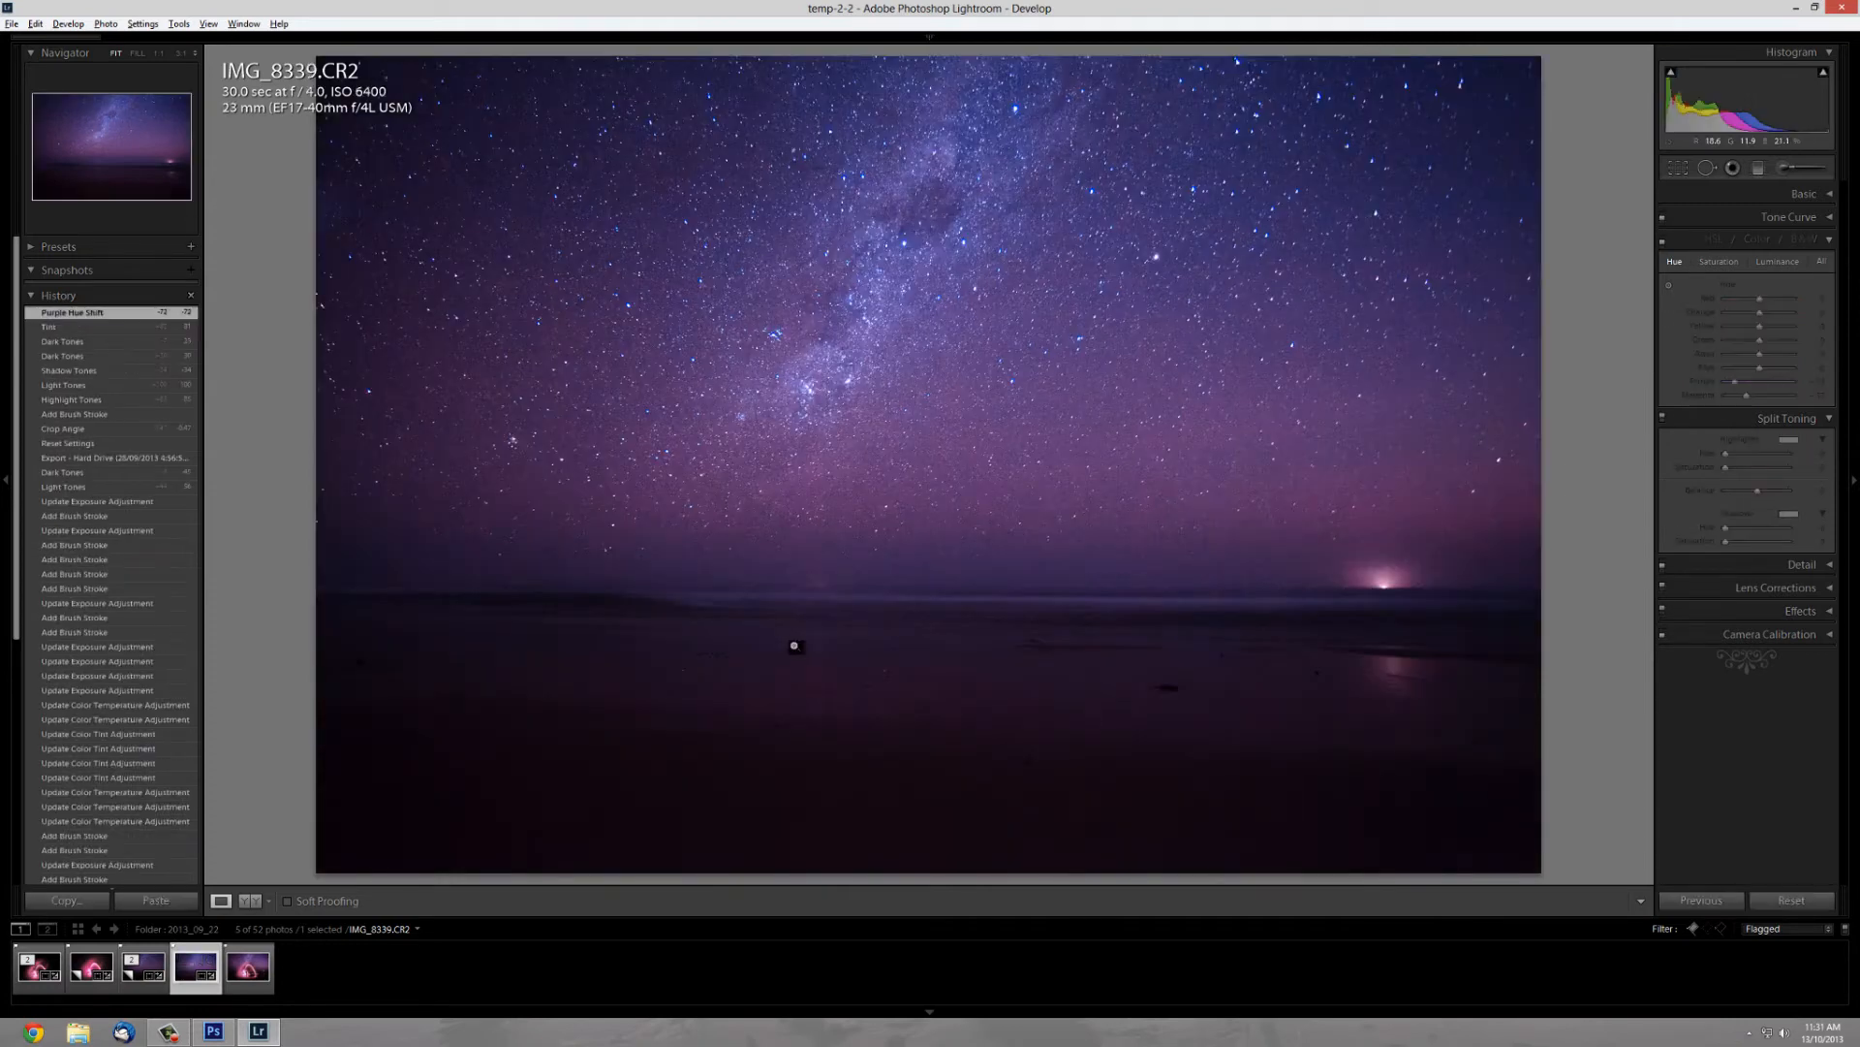
{"action": "right_click", "coordinate": [794, 646]}
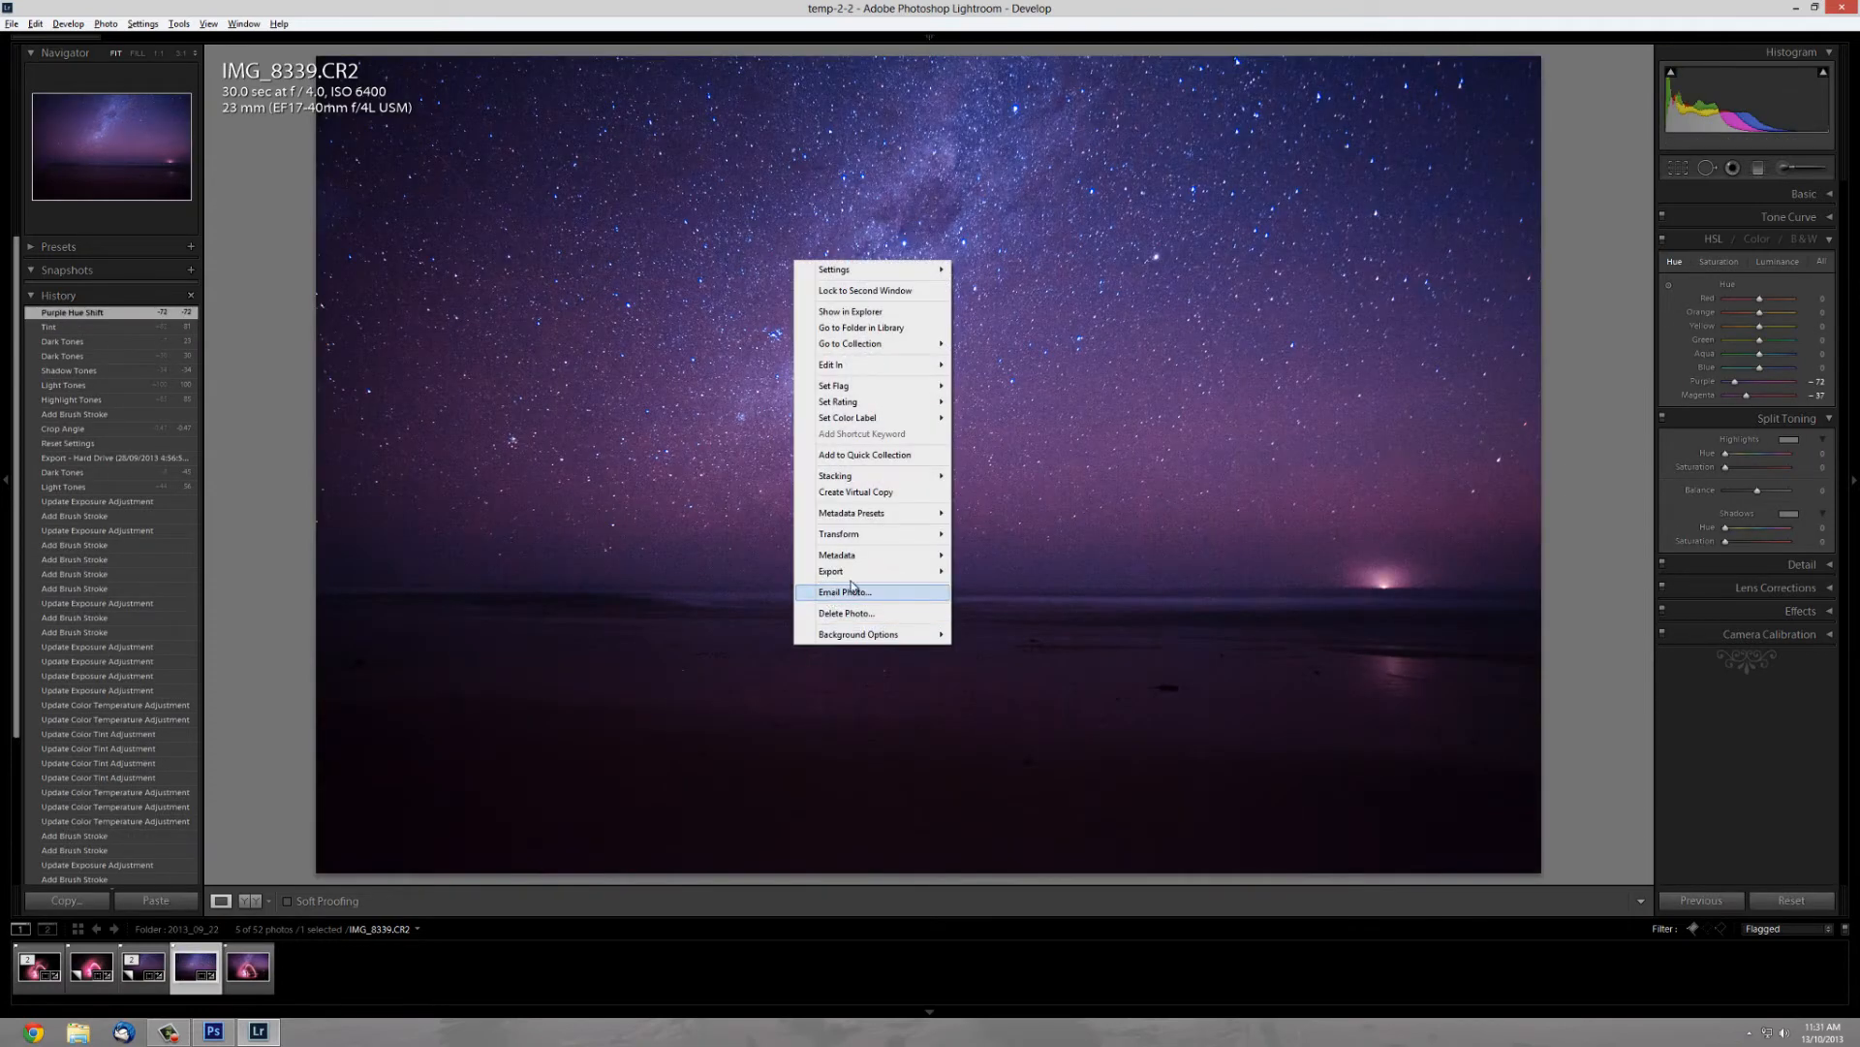
{"action": "mouse_move", "coordinate": [845, 571]}
{"action": "left_click", "coordinate": [995, 589]}
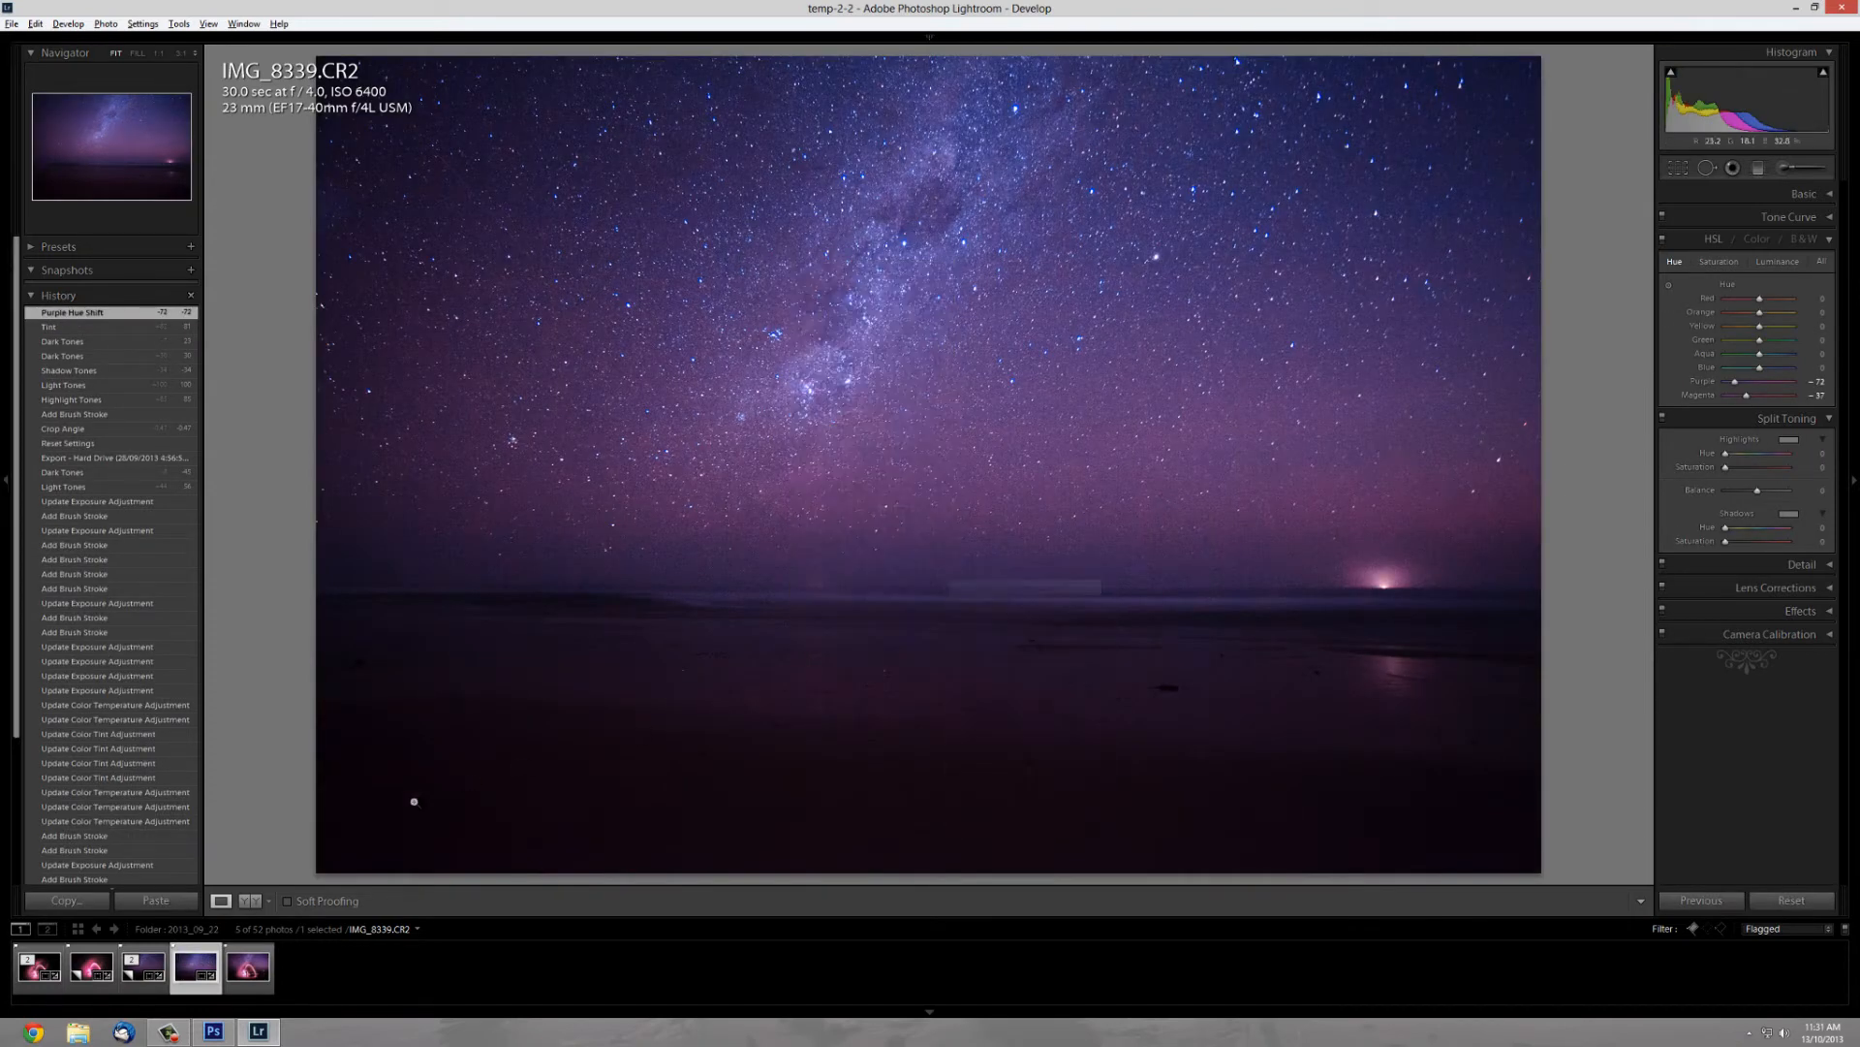
Switch to Photoshop and open the two exported images, the steel-wool photo and IMG_8339.jpg.
{"action": "left_click", "coordinate": [102, 985]}
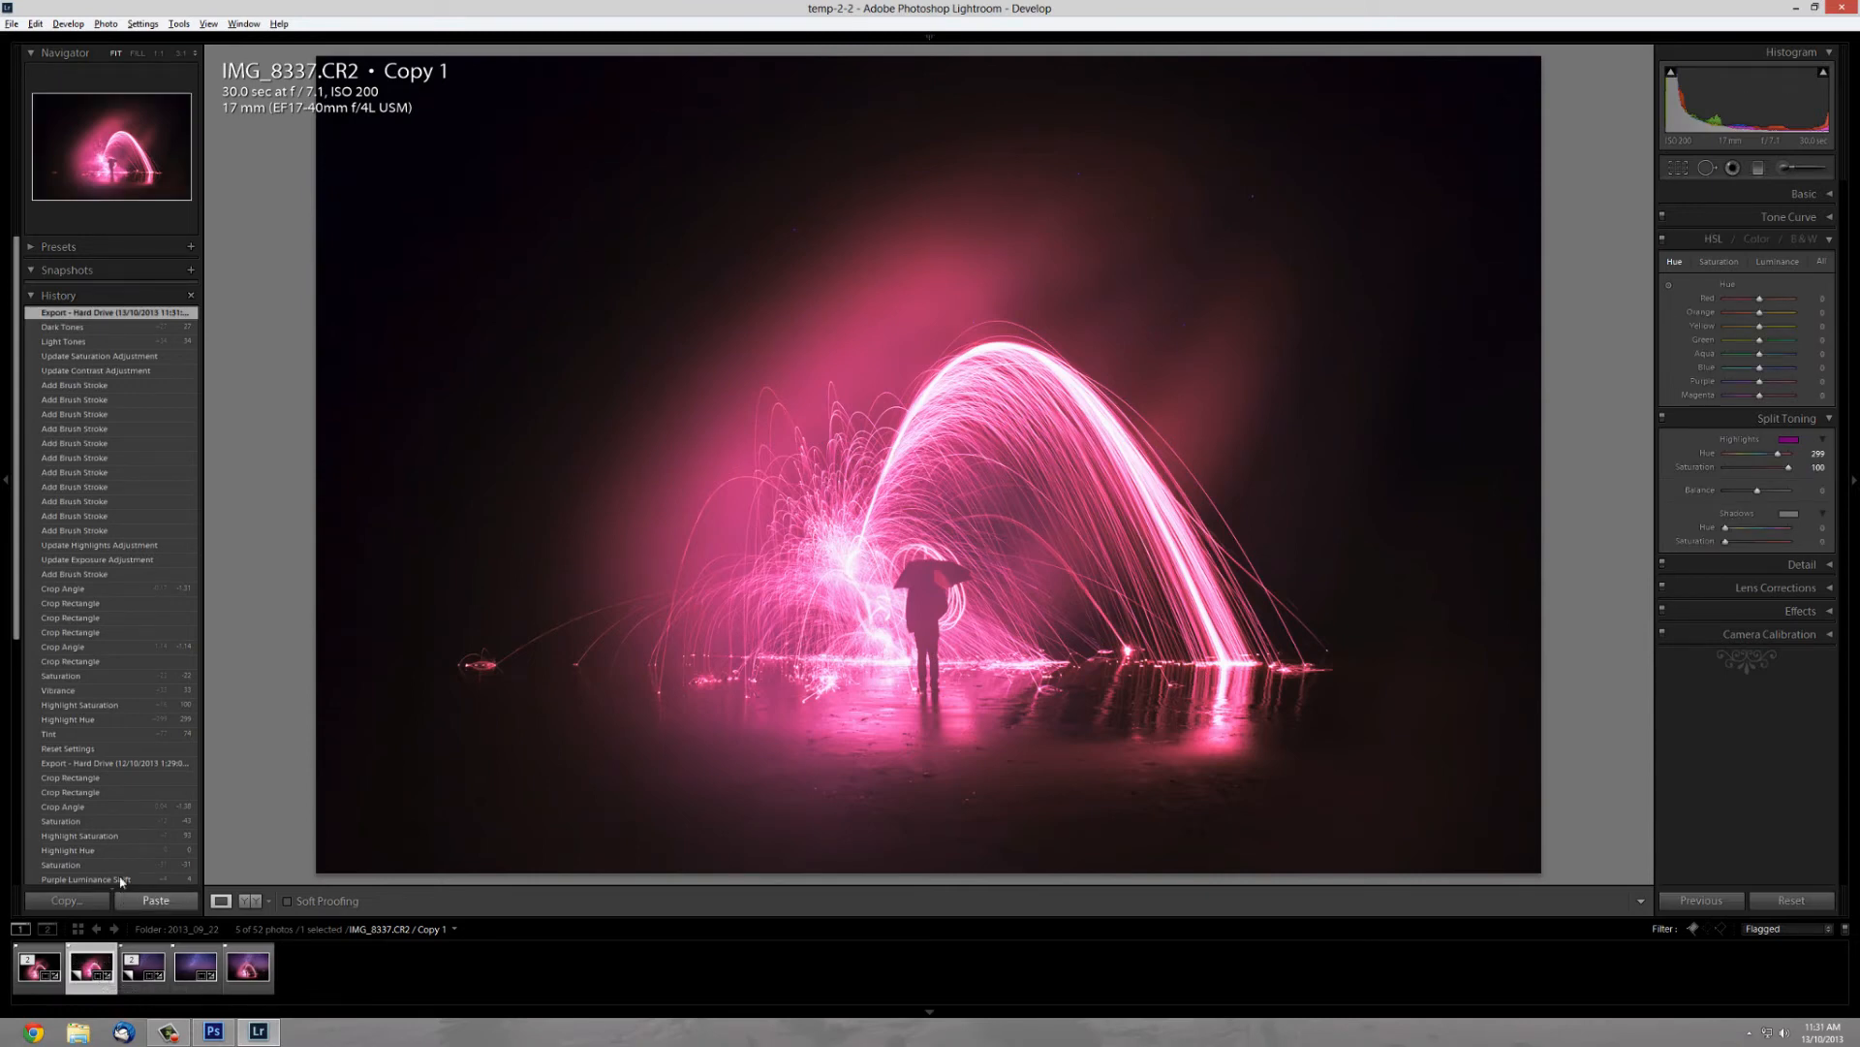
{"action": "double_click", "coordinate": [5, 8]}
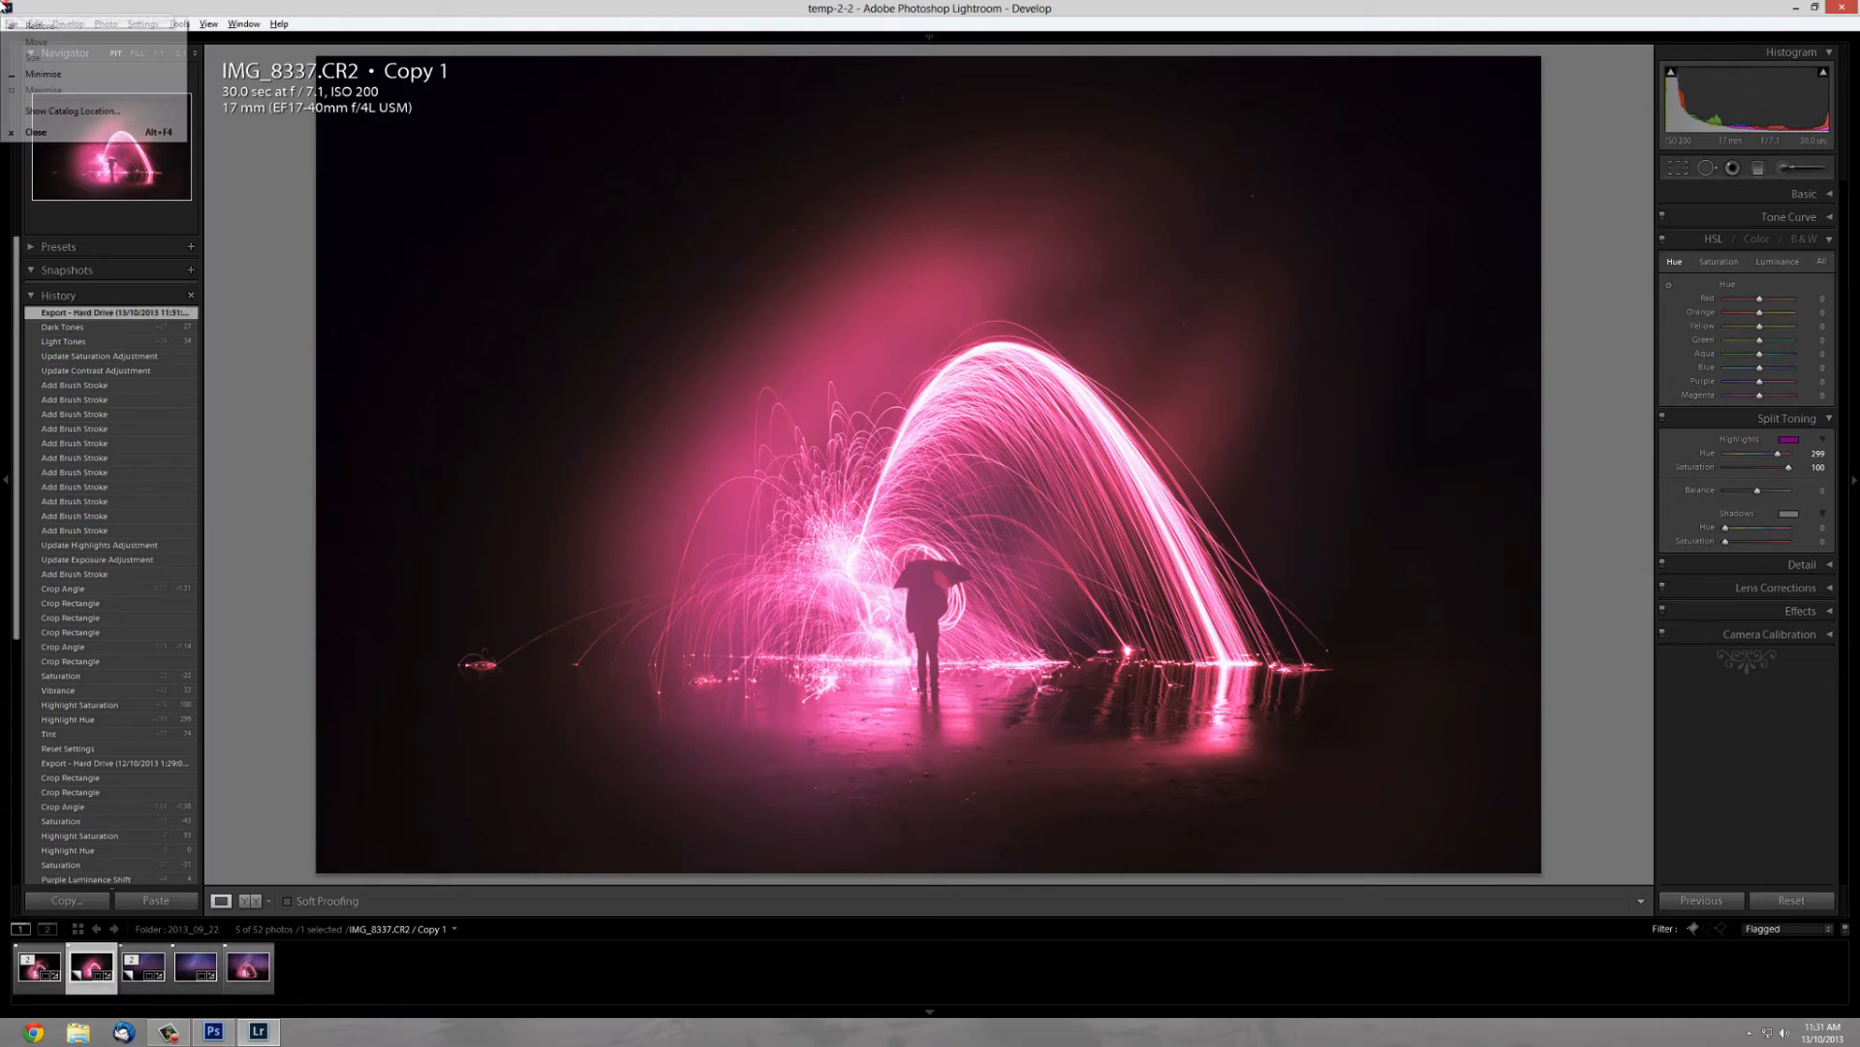
{"action": "left_click_drag", "start_coordinate": [106, 211], "coordinate": [29, 103]}
{"action": "left_click_drag", "start_coordinate": [174, 785], "coordinate": [482, 613]}
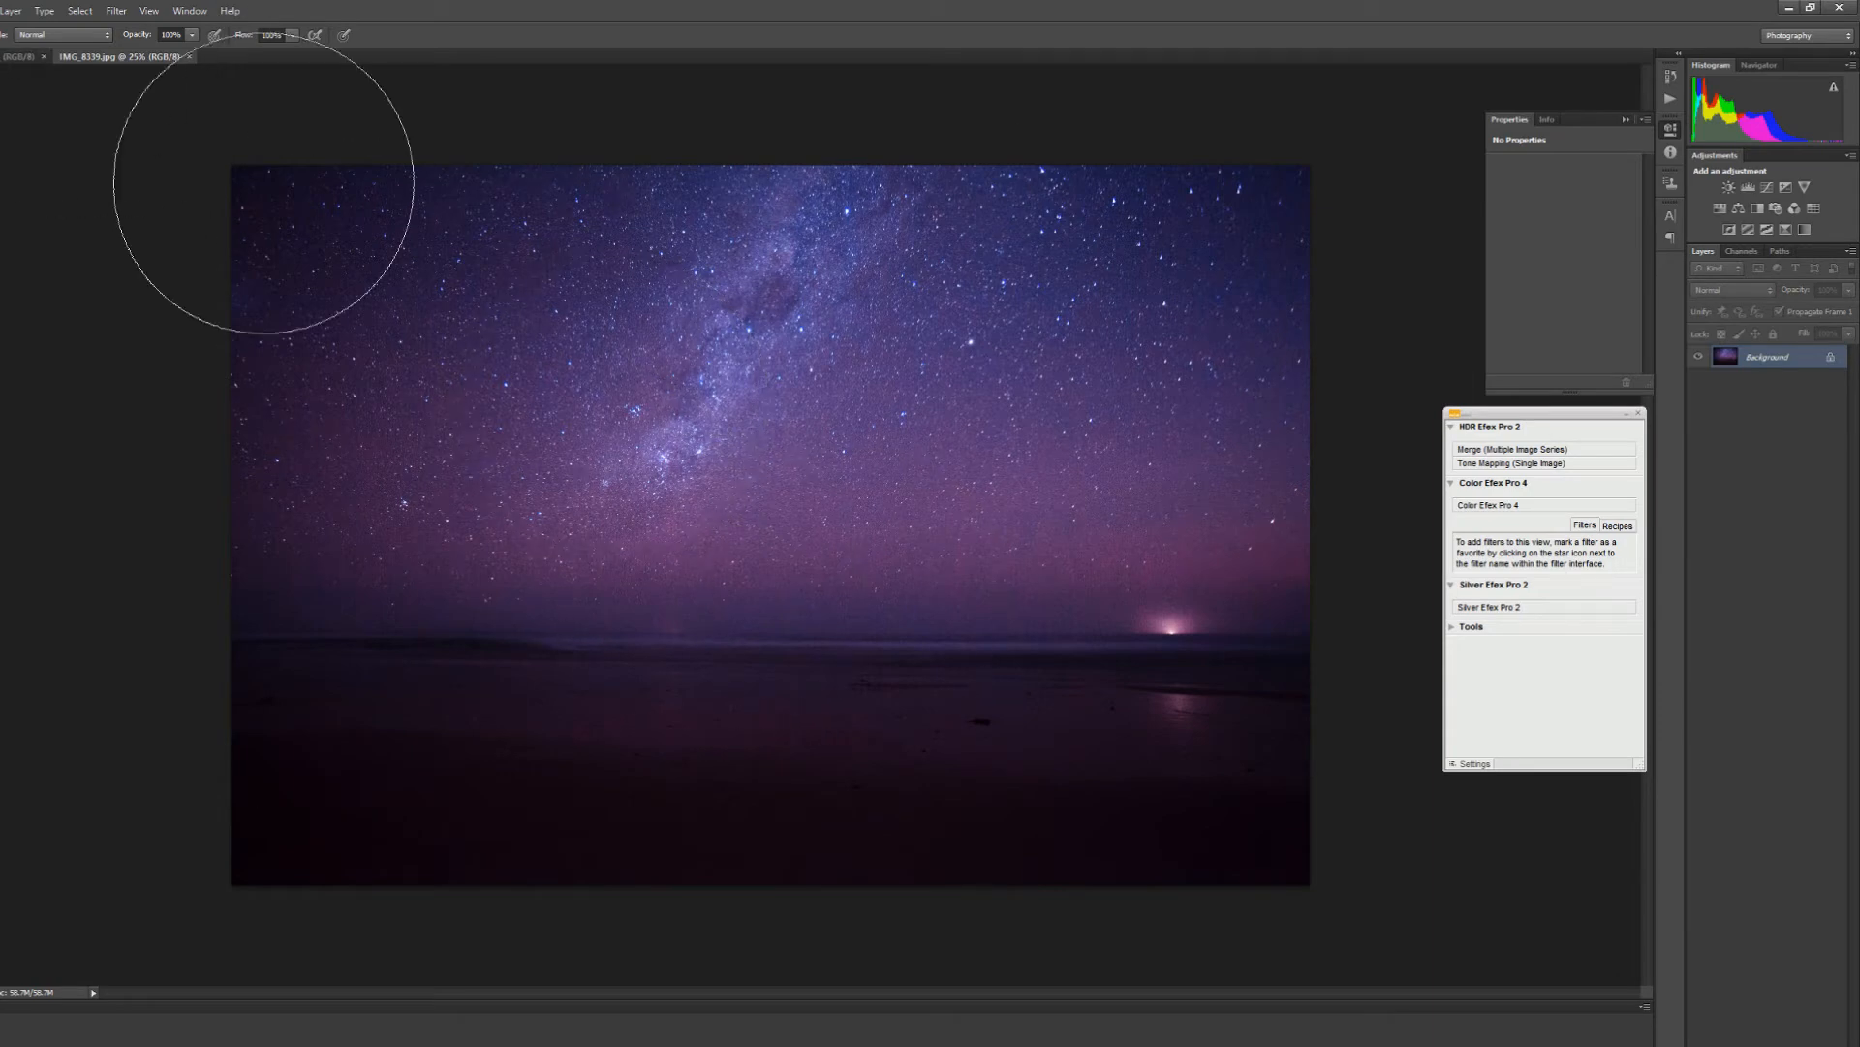
Copy the entire steel-wool image, paste it as a new layer into IMG_8339.jpg and close the steel-wool document.
{"action": "left_click", "coordinate": [19, 56]}
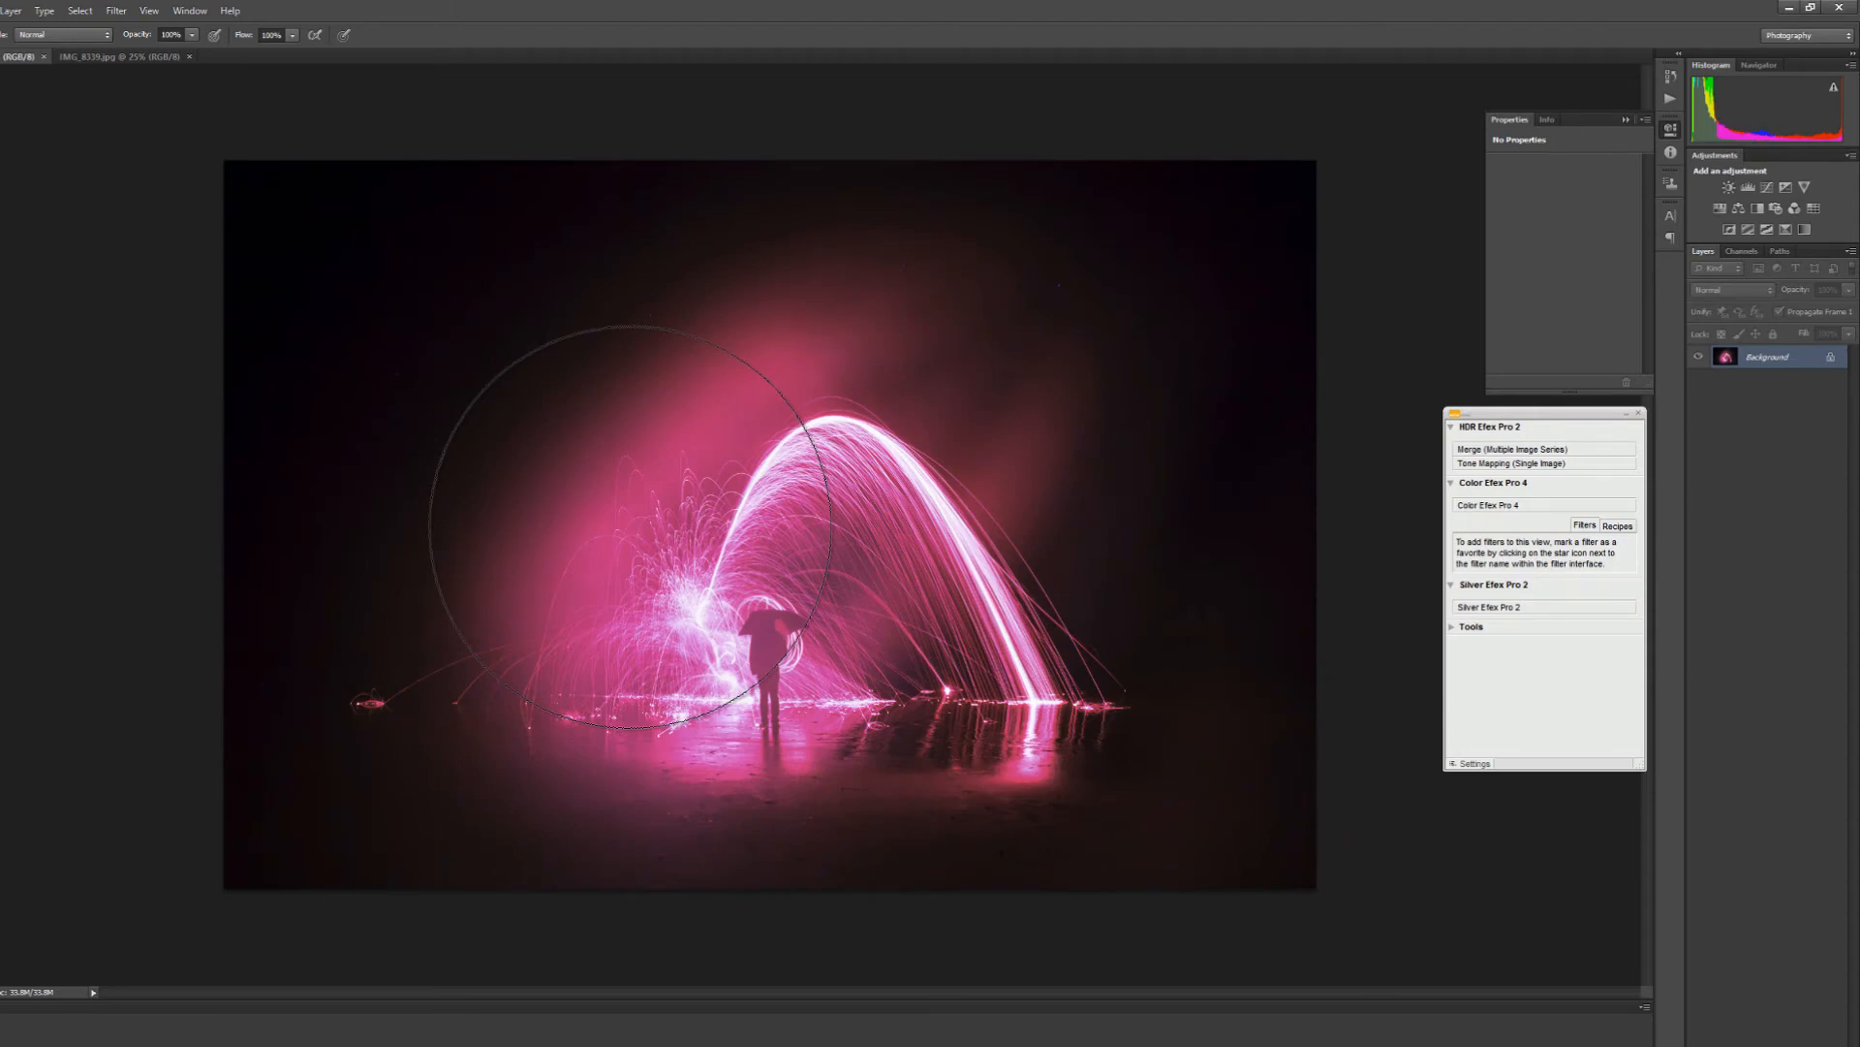
{"action": "key", "text": "ctrl+a"}
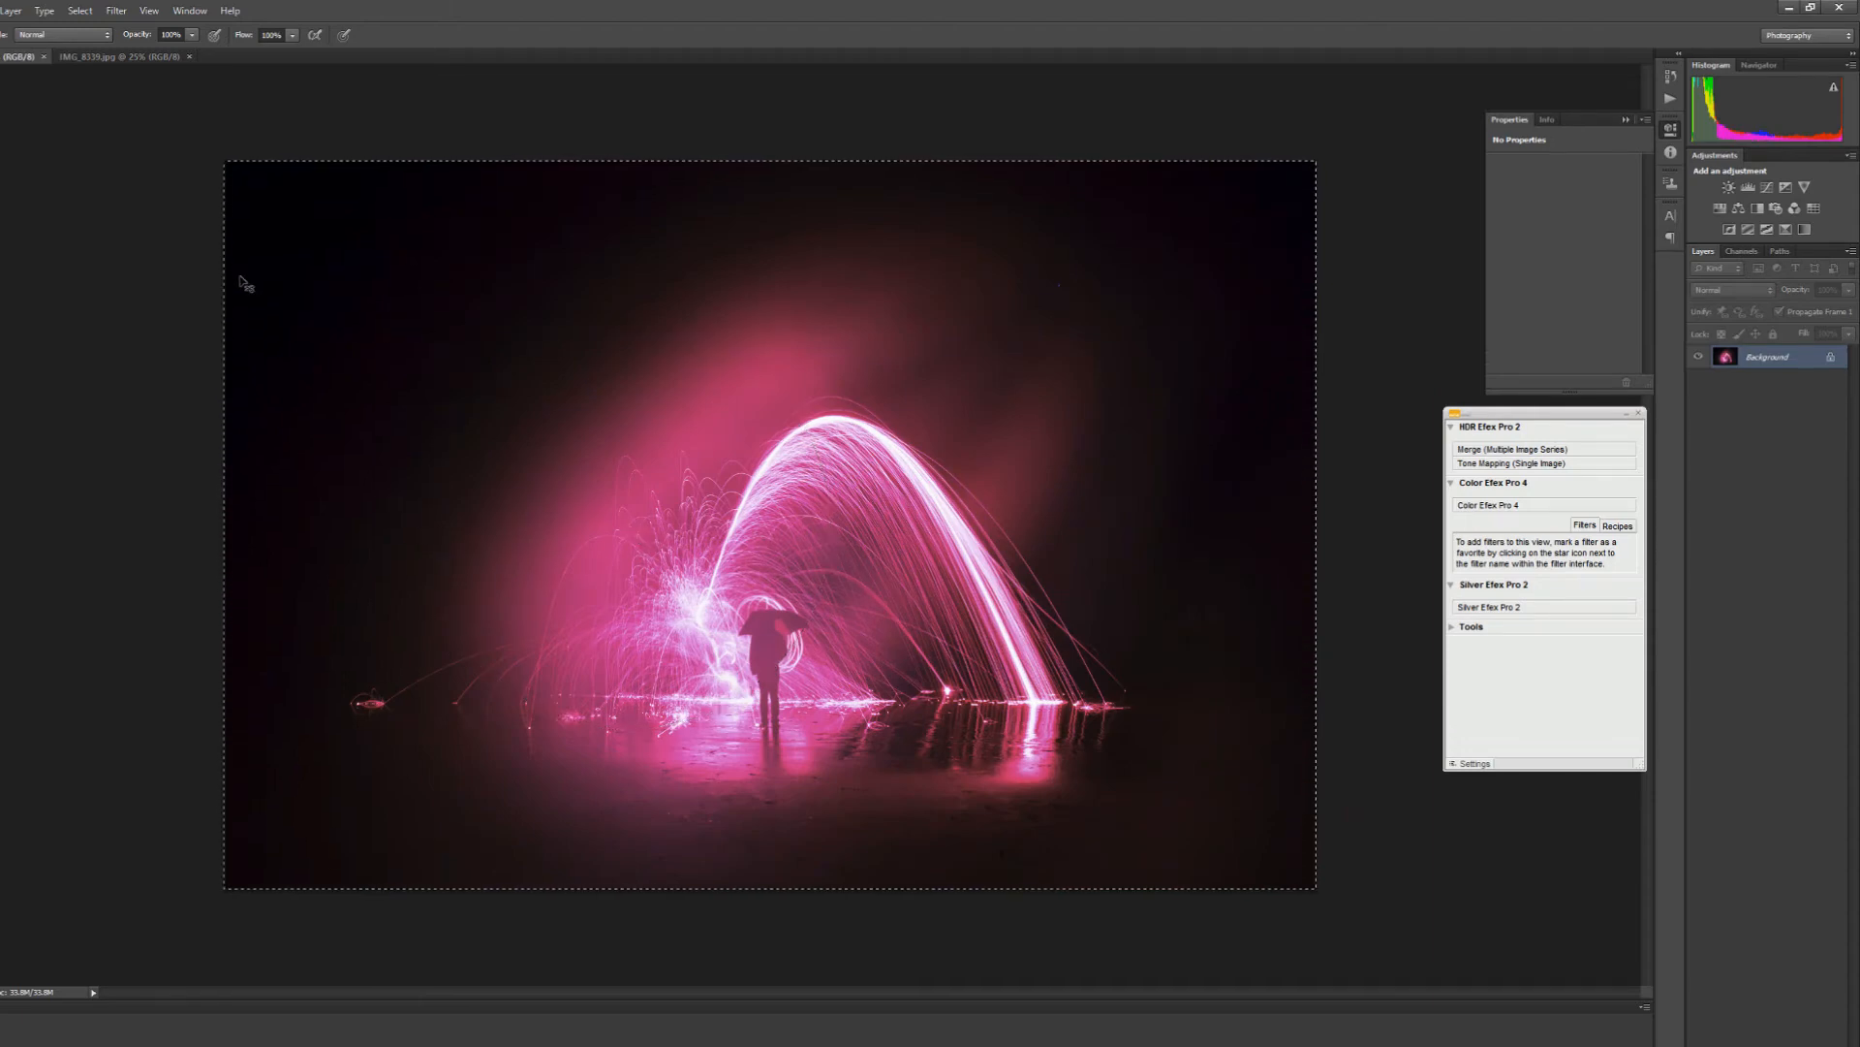
{"action": "left_click", "coordinate": [90, 61]}
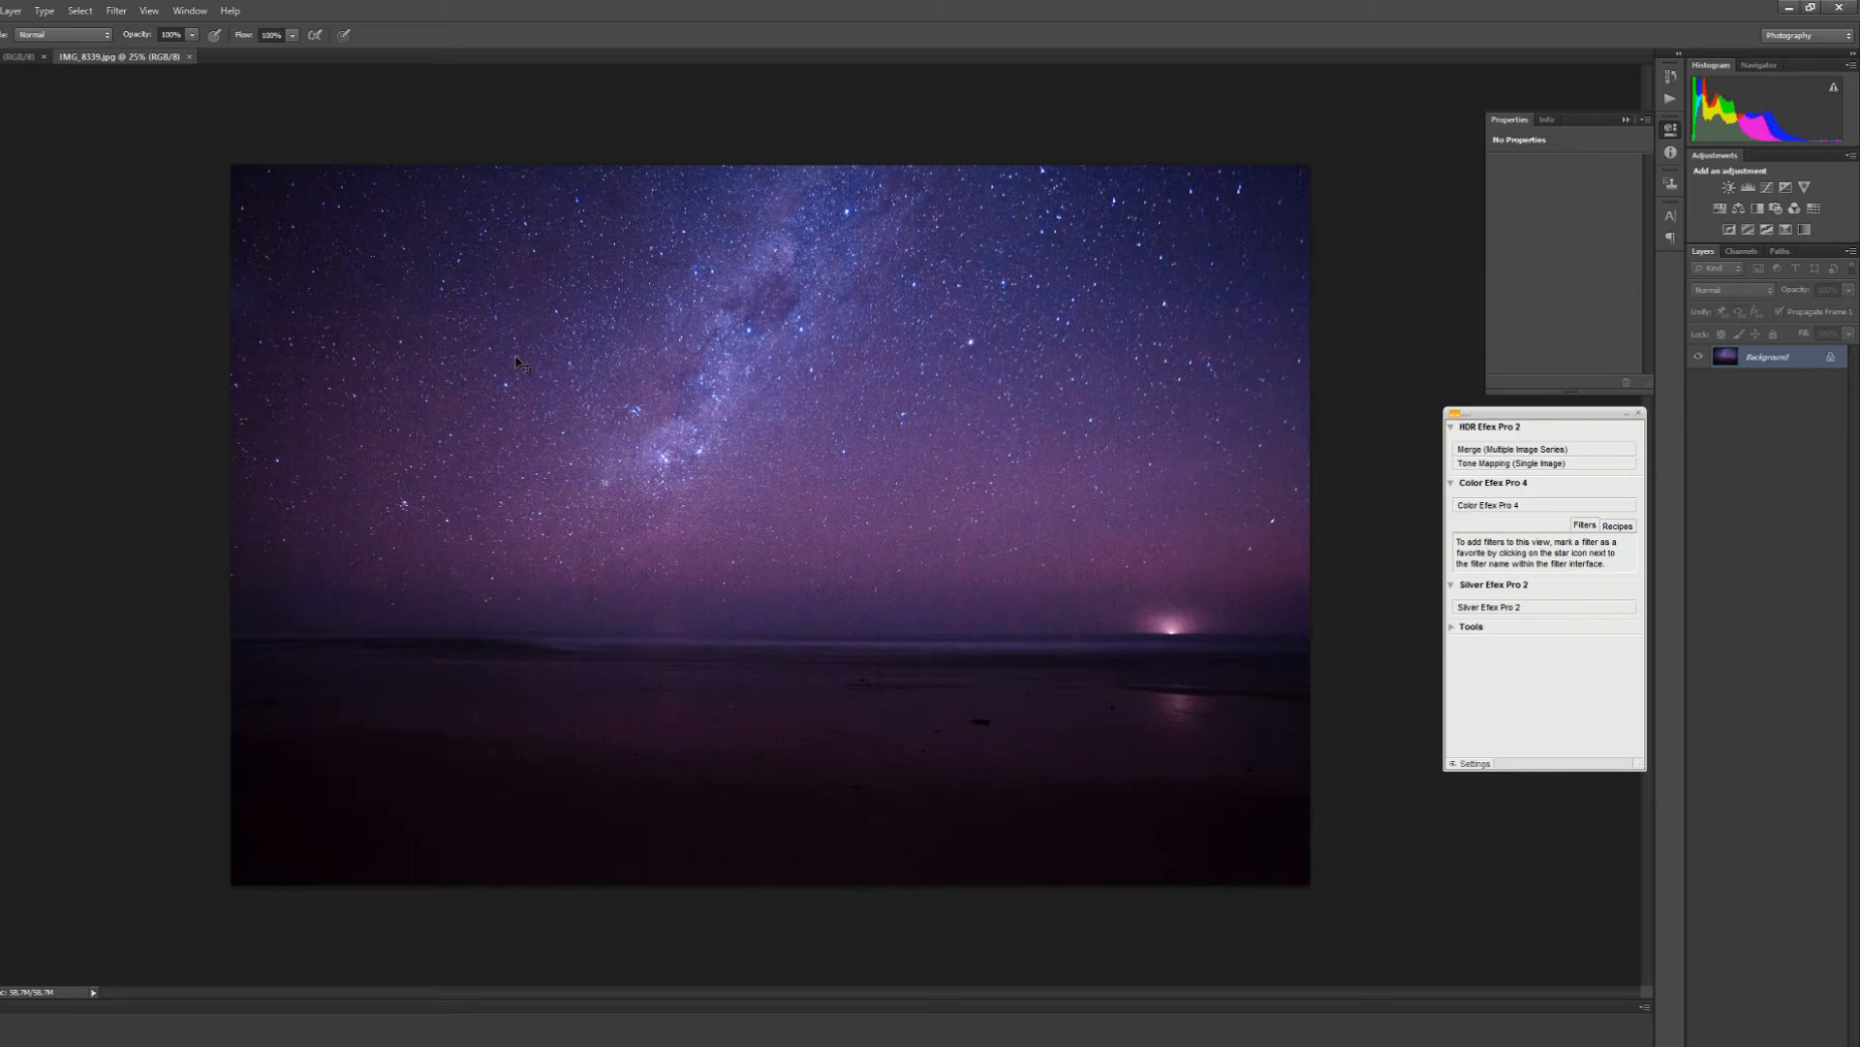
{"action": "key", "text": "ctrl+v"}
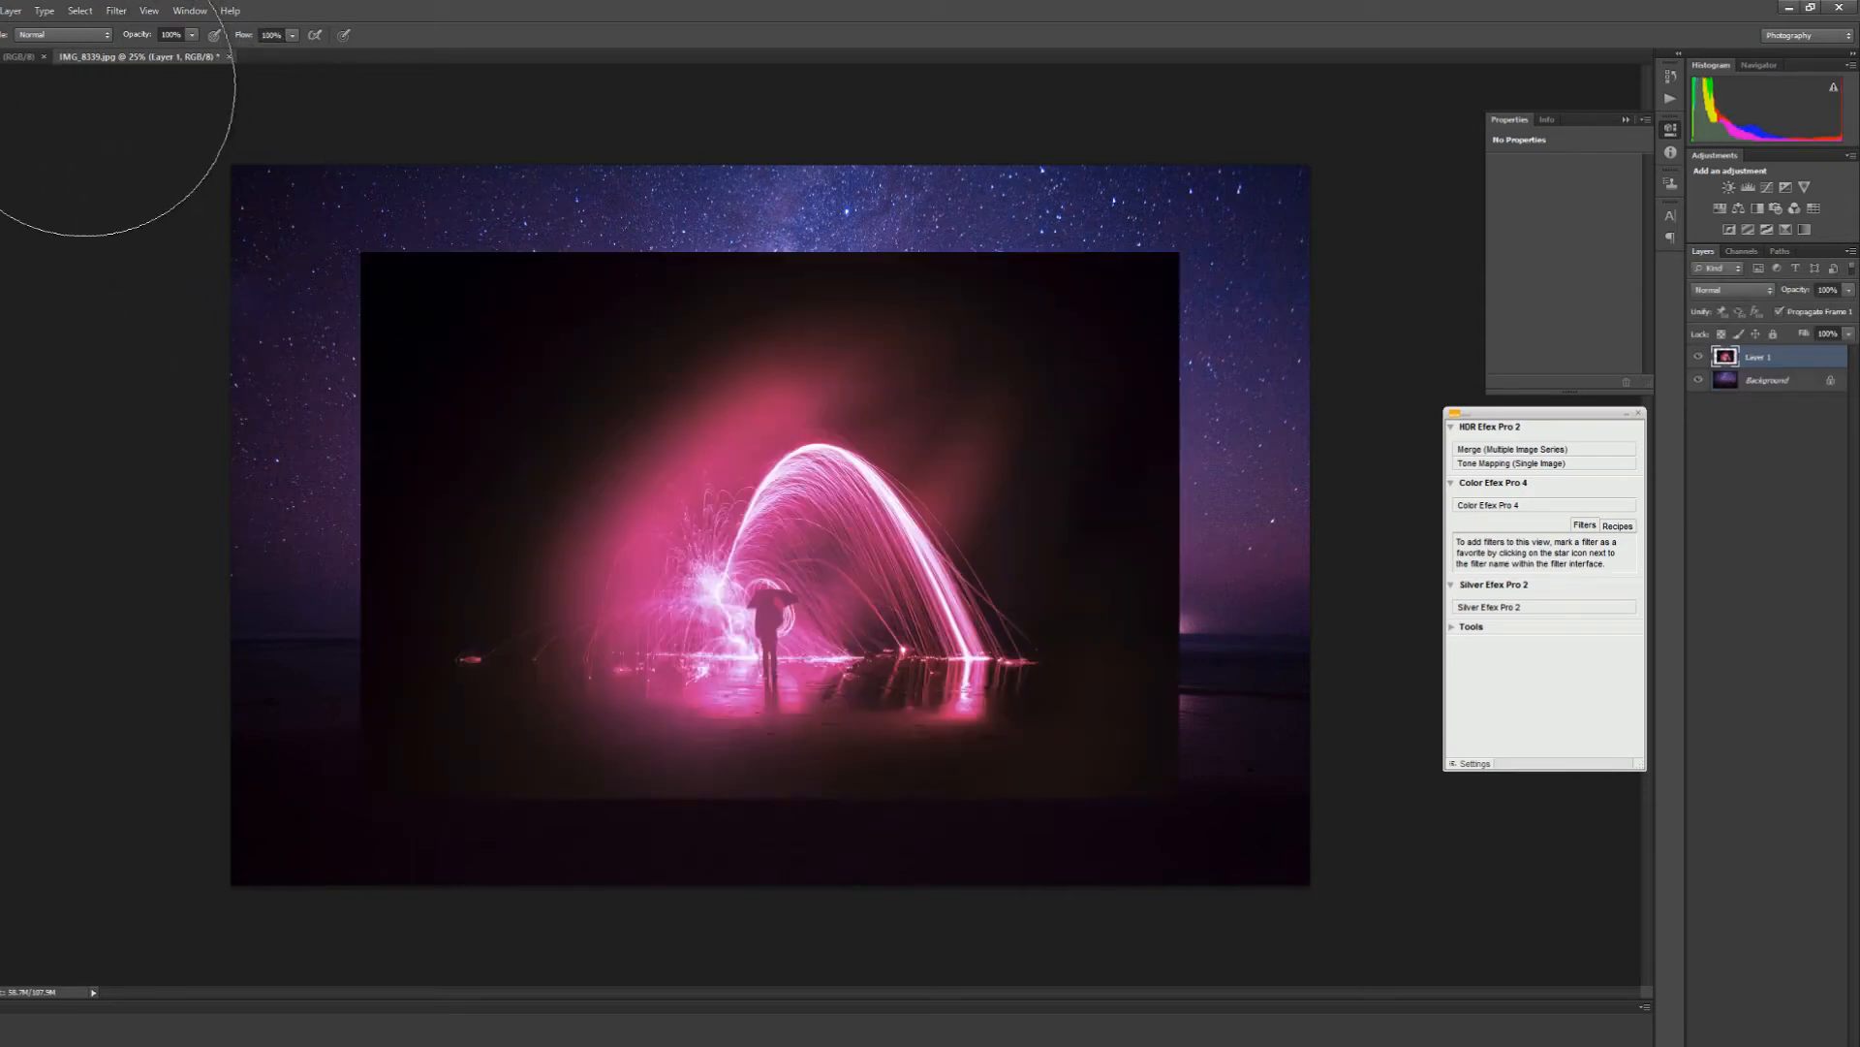
{"action": "left_click", "coordinate": [44, 56]}
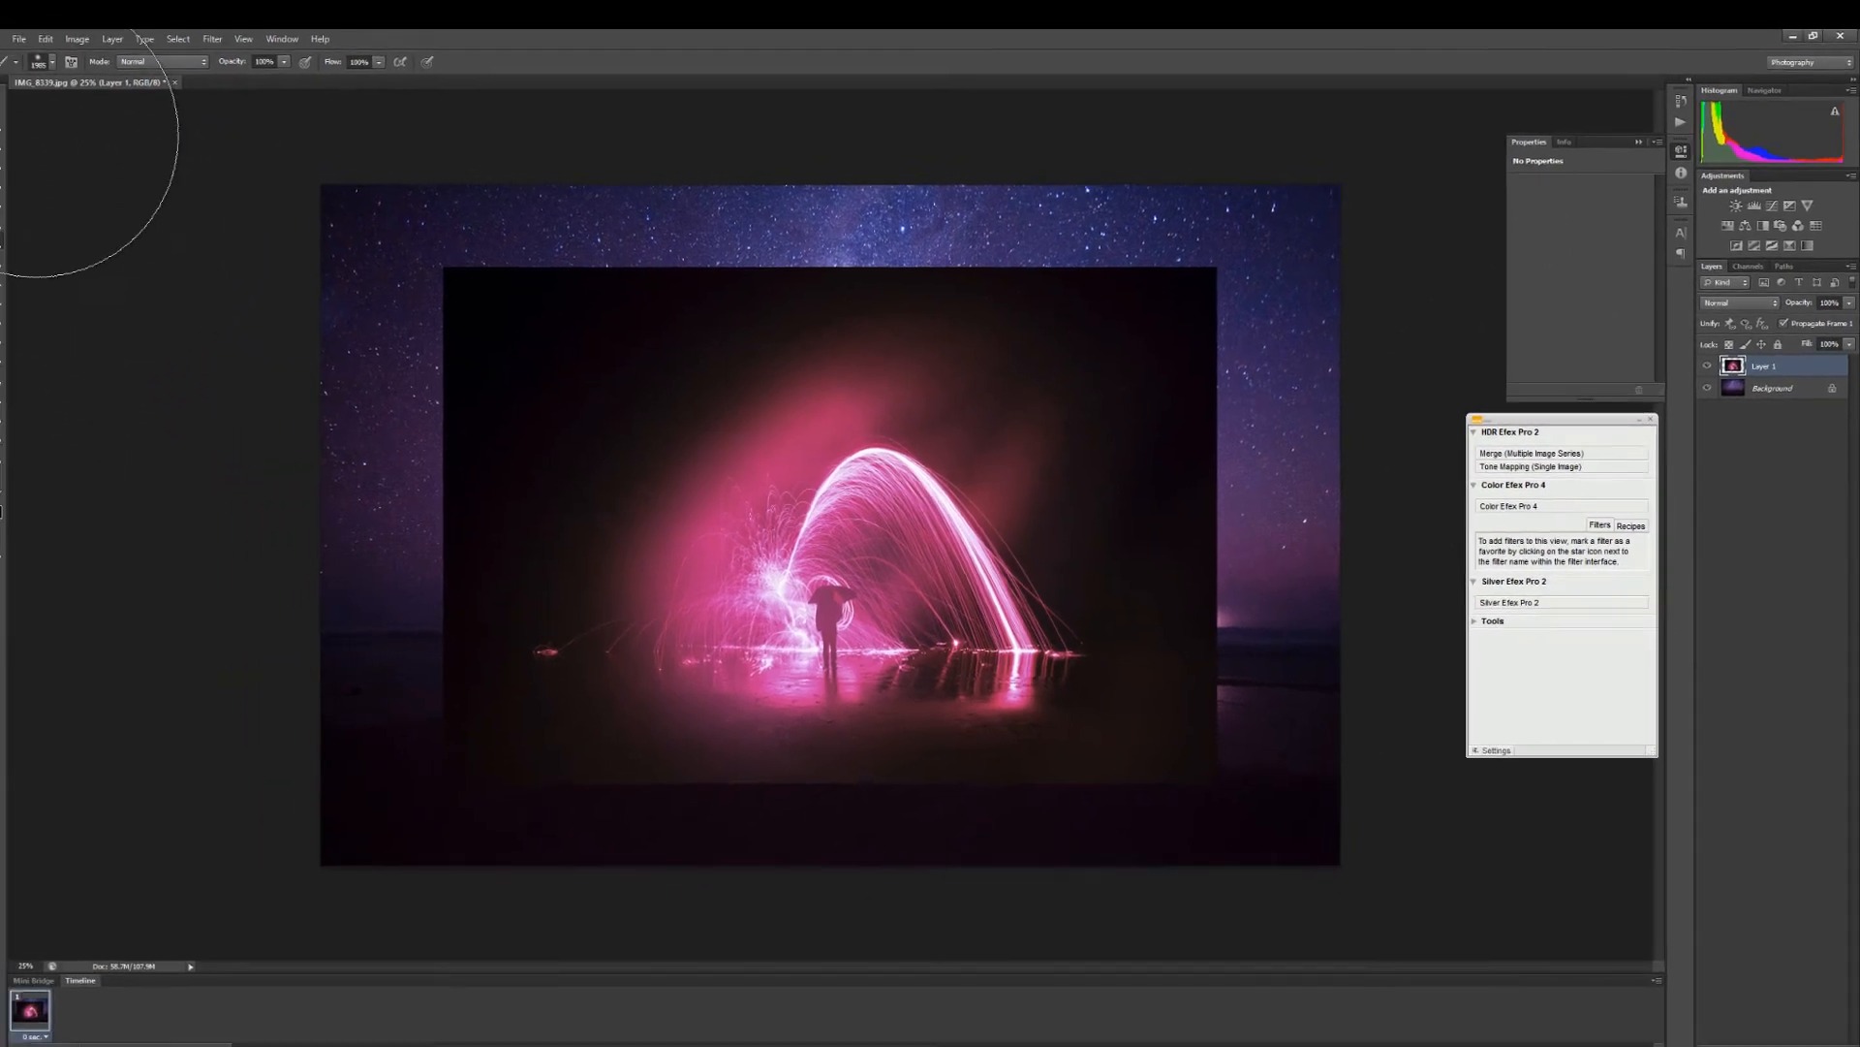
Move the pasted steel-wool layer down until its lower edge meets the bottom of the Milky Way image.
{"action": "left_click", "coordinate": [0, 104]}
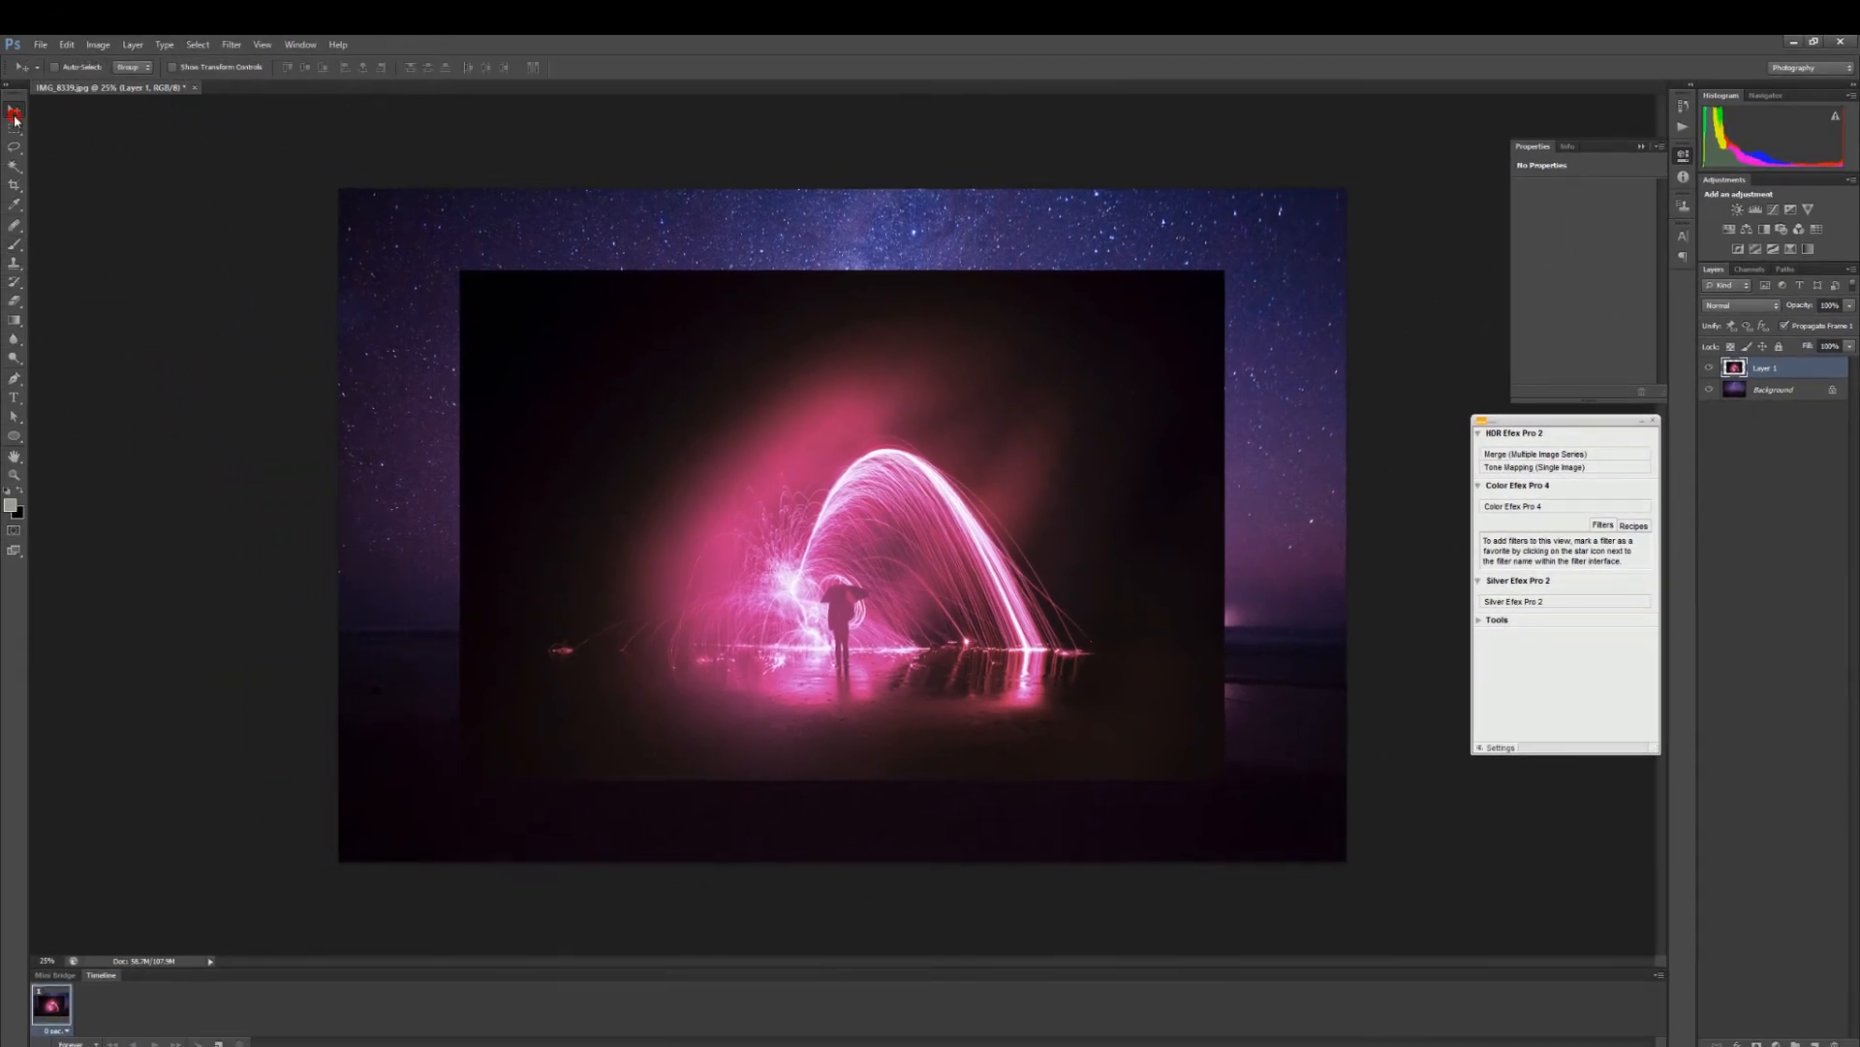
{"action": "left_click", "coordinate": [57, 46]}
{"action": "left_click", "coordinate": [77, 49]}
{"action": "left_click_drag", "start_coordinate": [609, 407], "coordinate": [661, 496]}
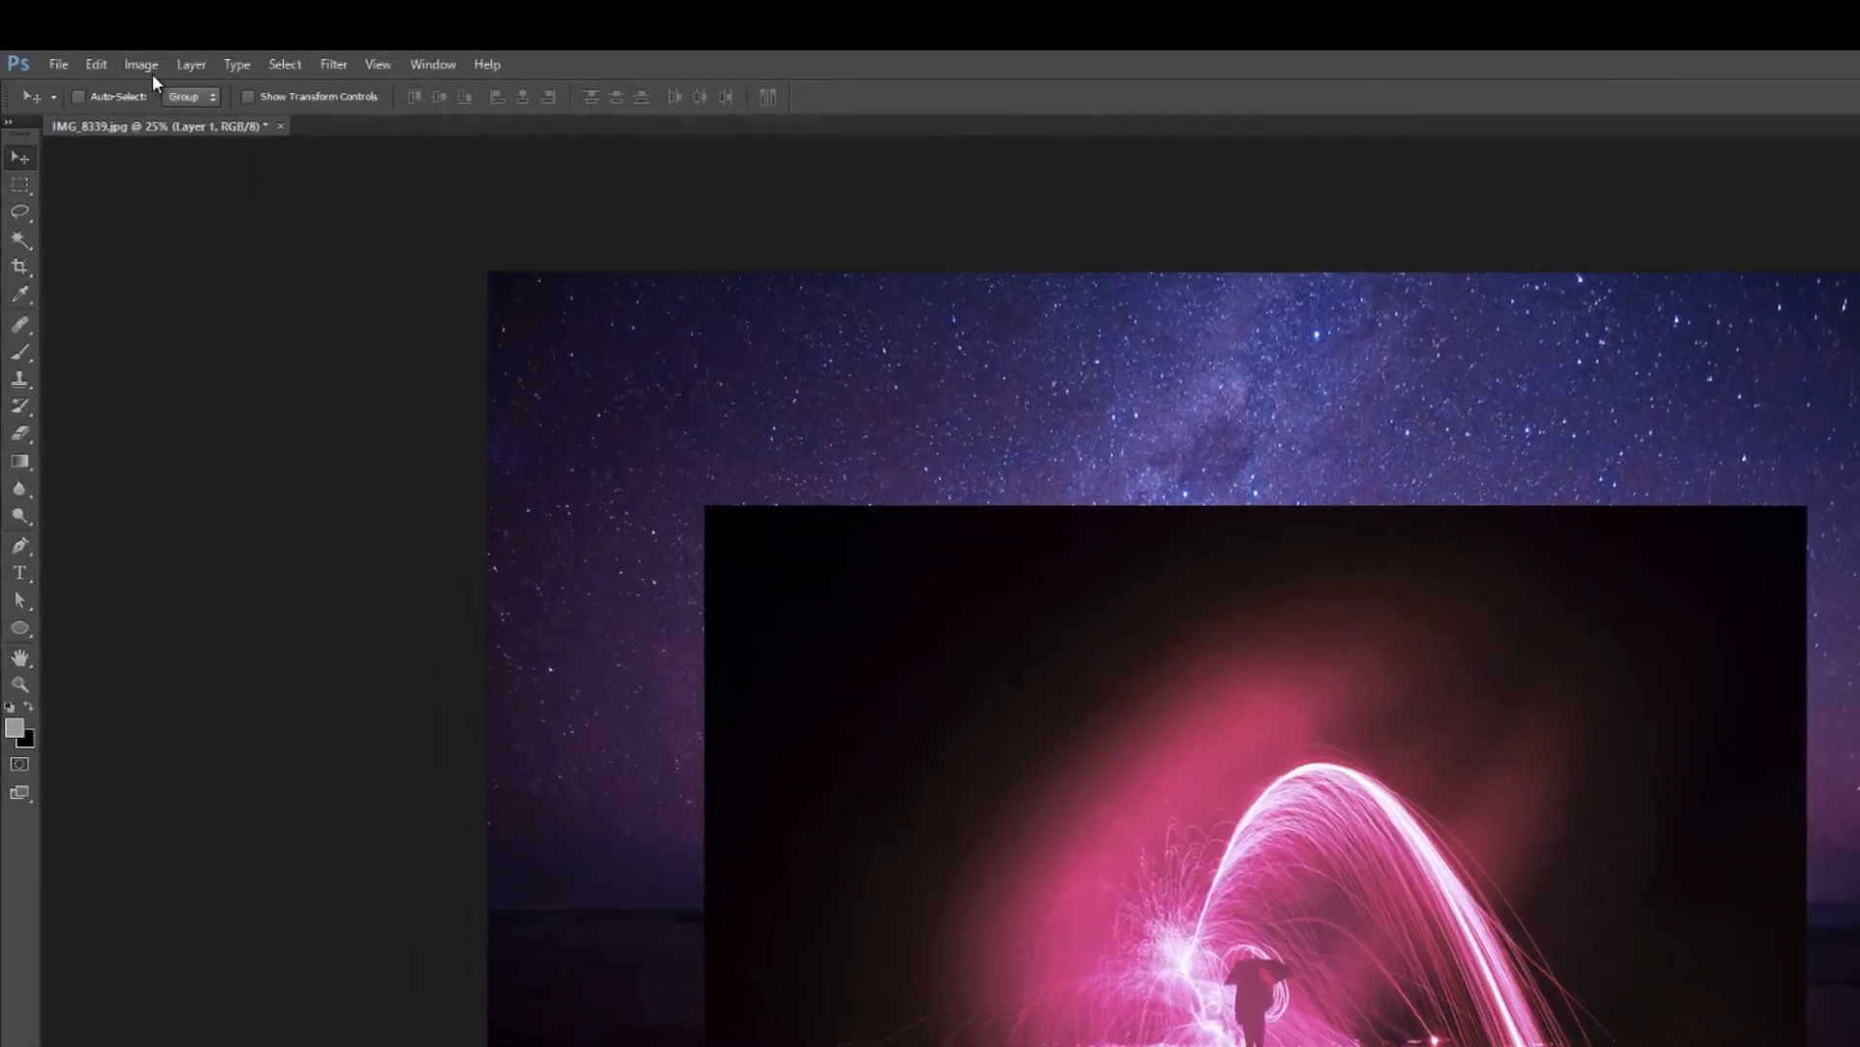
Free-transform the steel-wool layer, stretching it upward and out to both sides to cover the Milky Way image.
{"action": "left_click", "coordinate": [100, 64]}
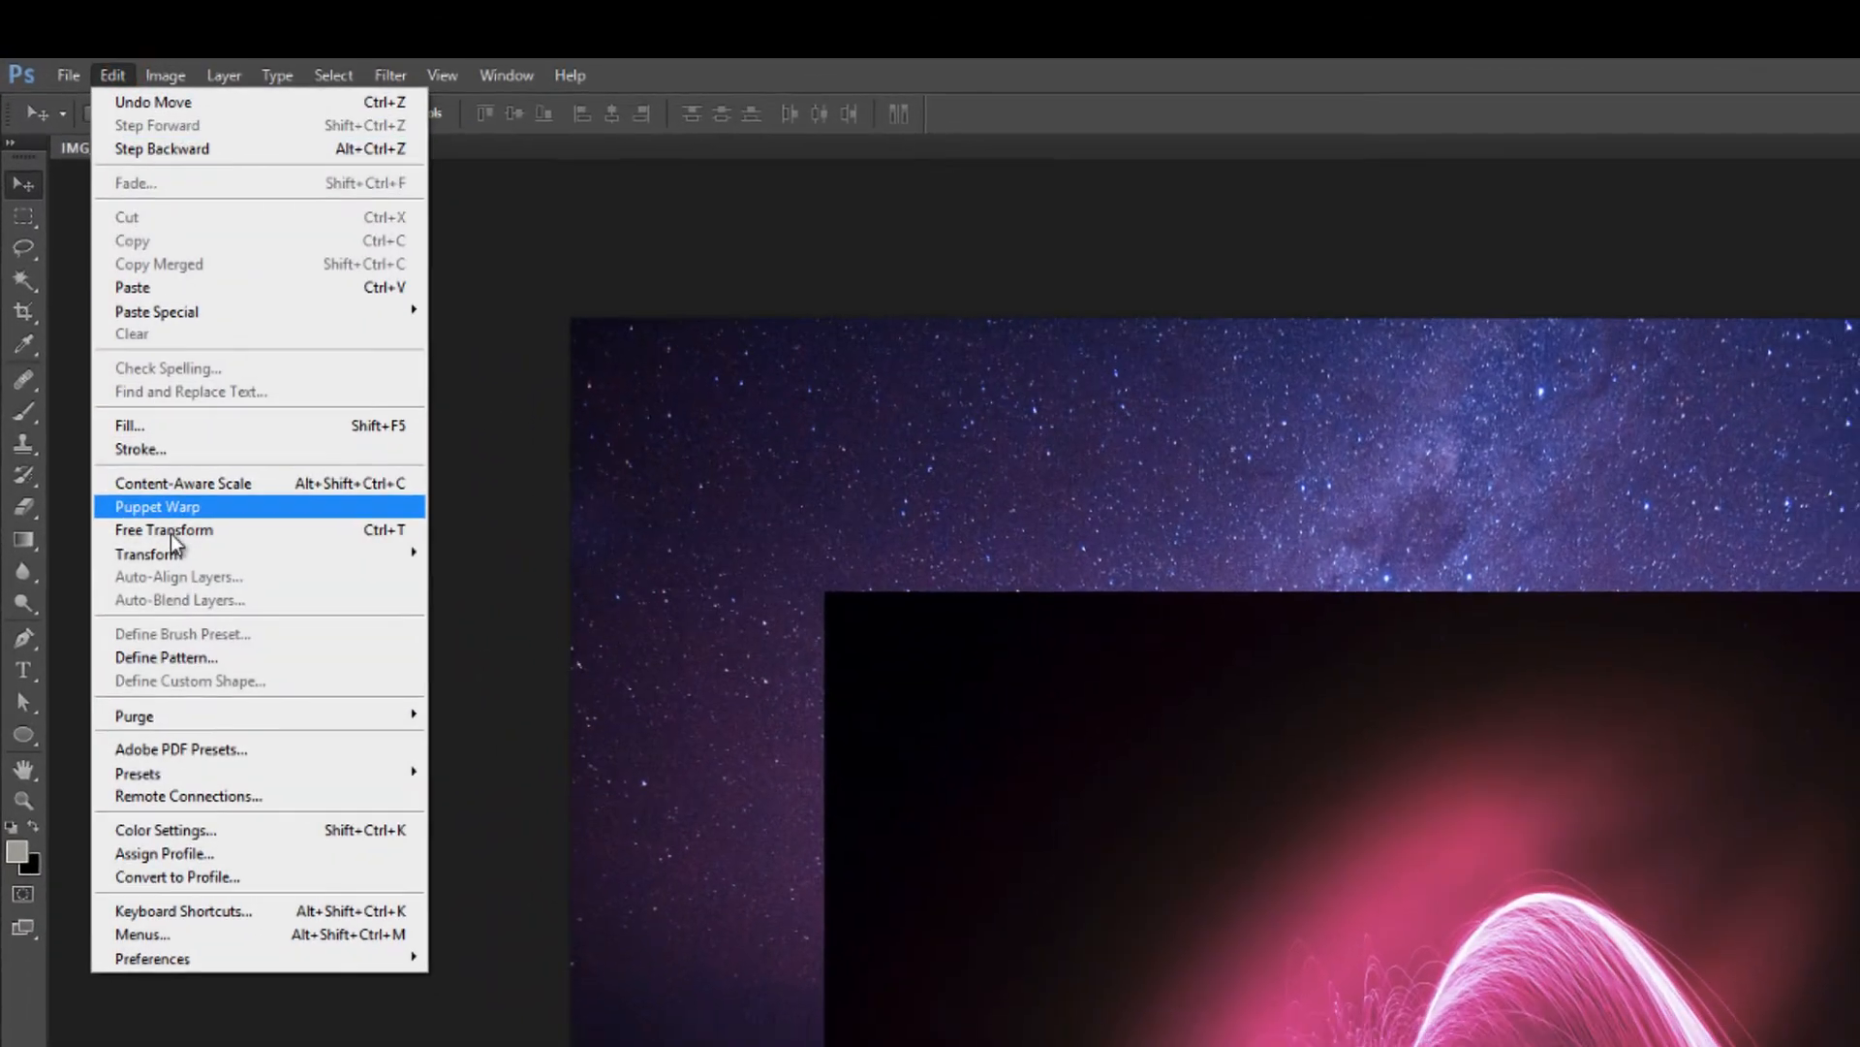
{"action": "left_click", "coordinate": [173, 531]}
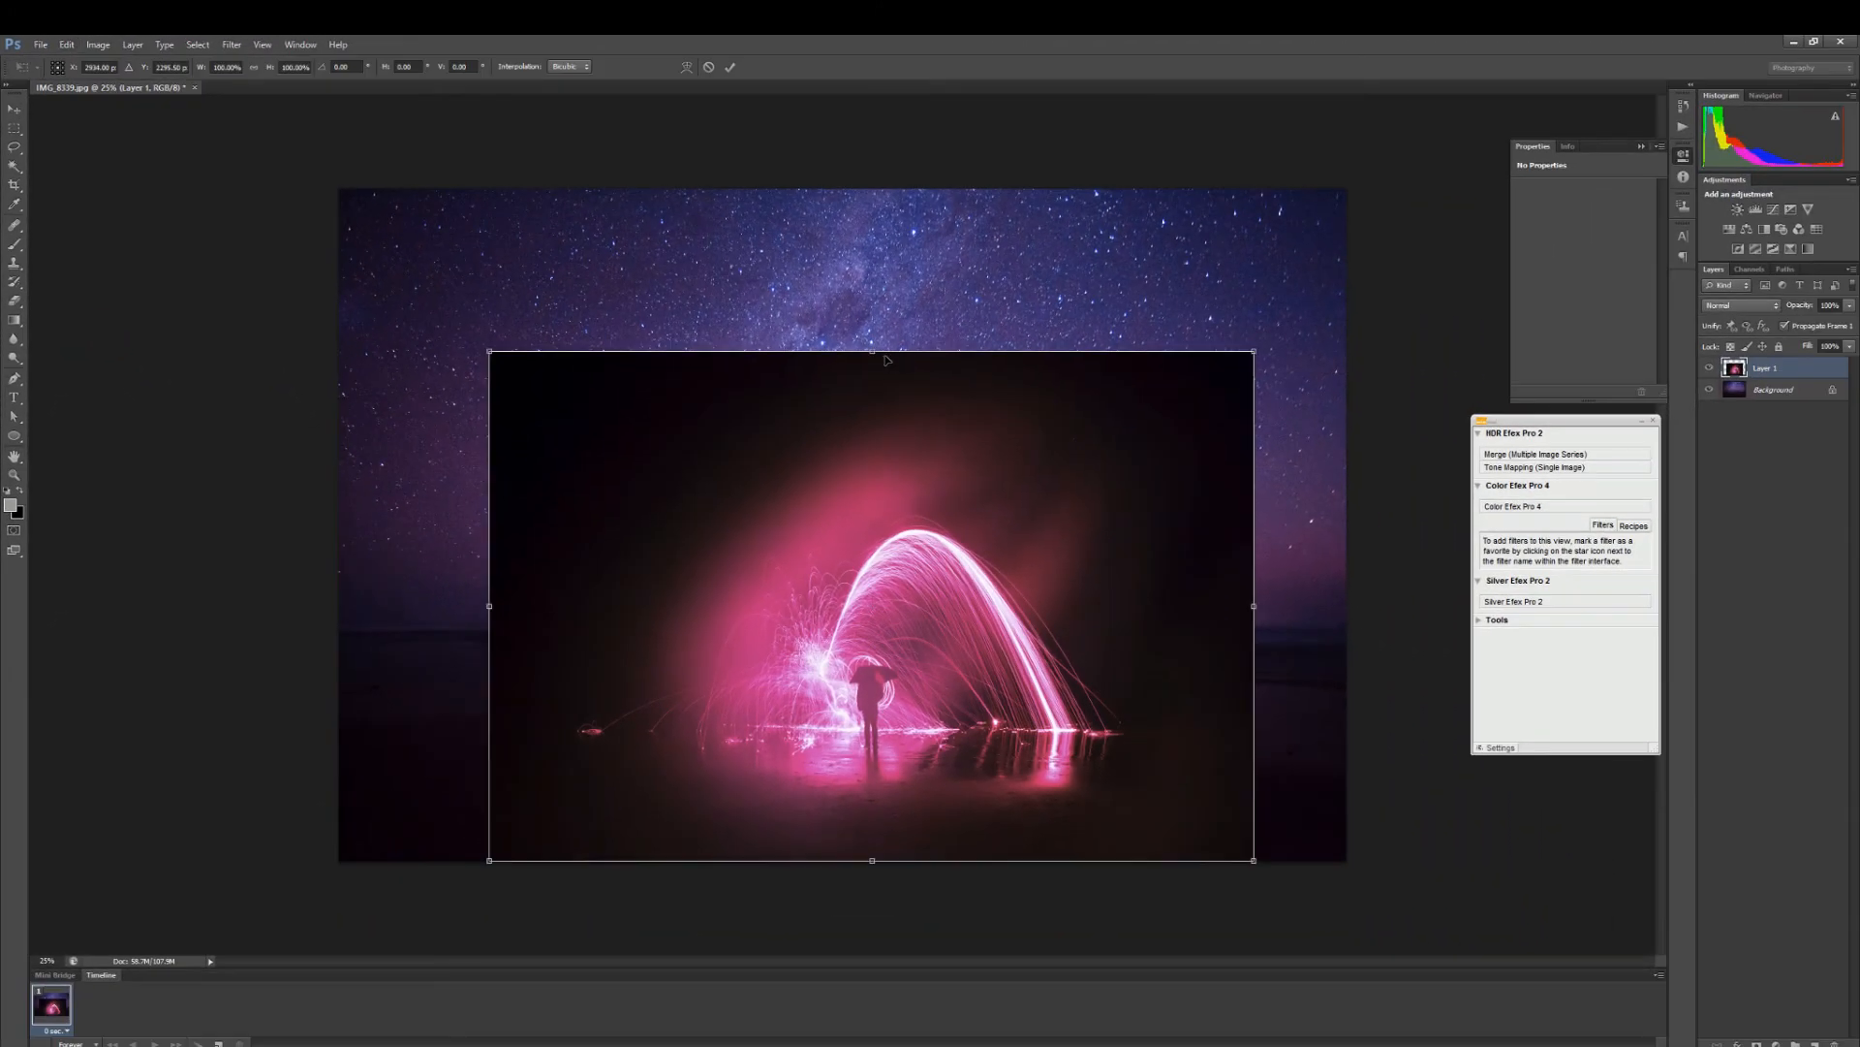
{"action": "left_click_drag", "start_coordinate": [877, 355], "coordinate": [877, 209]}
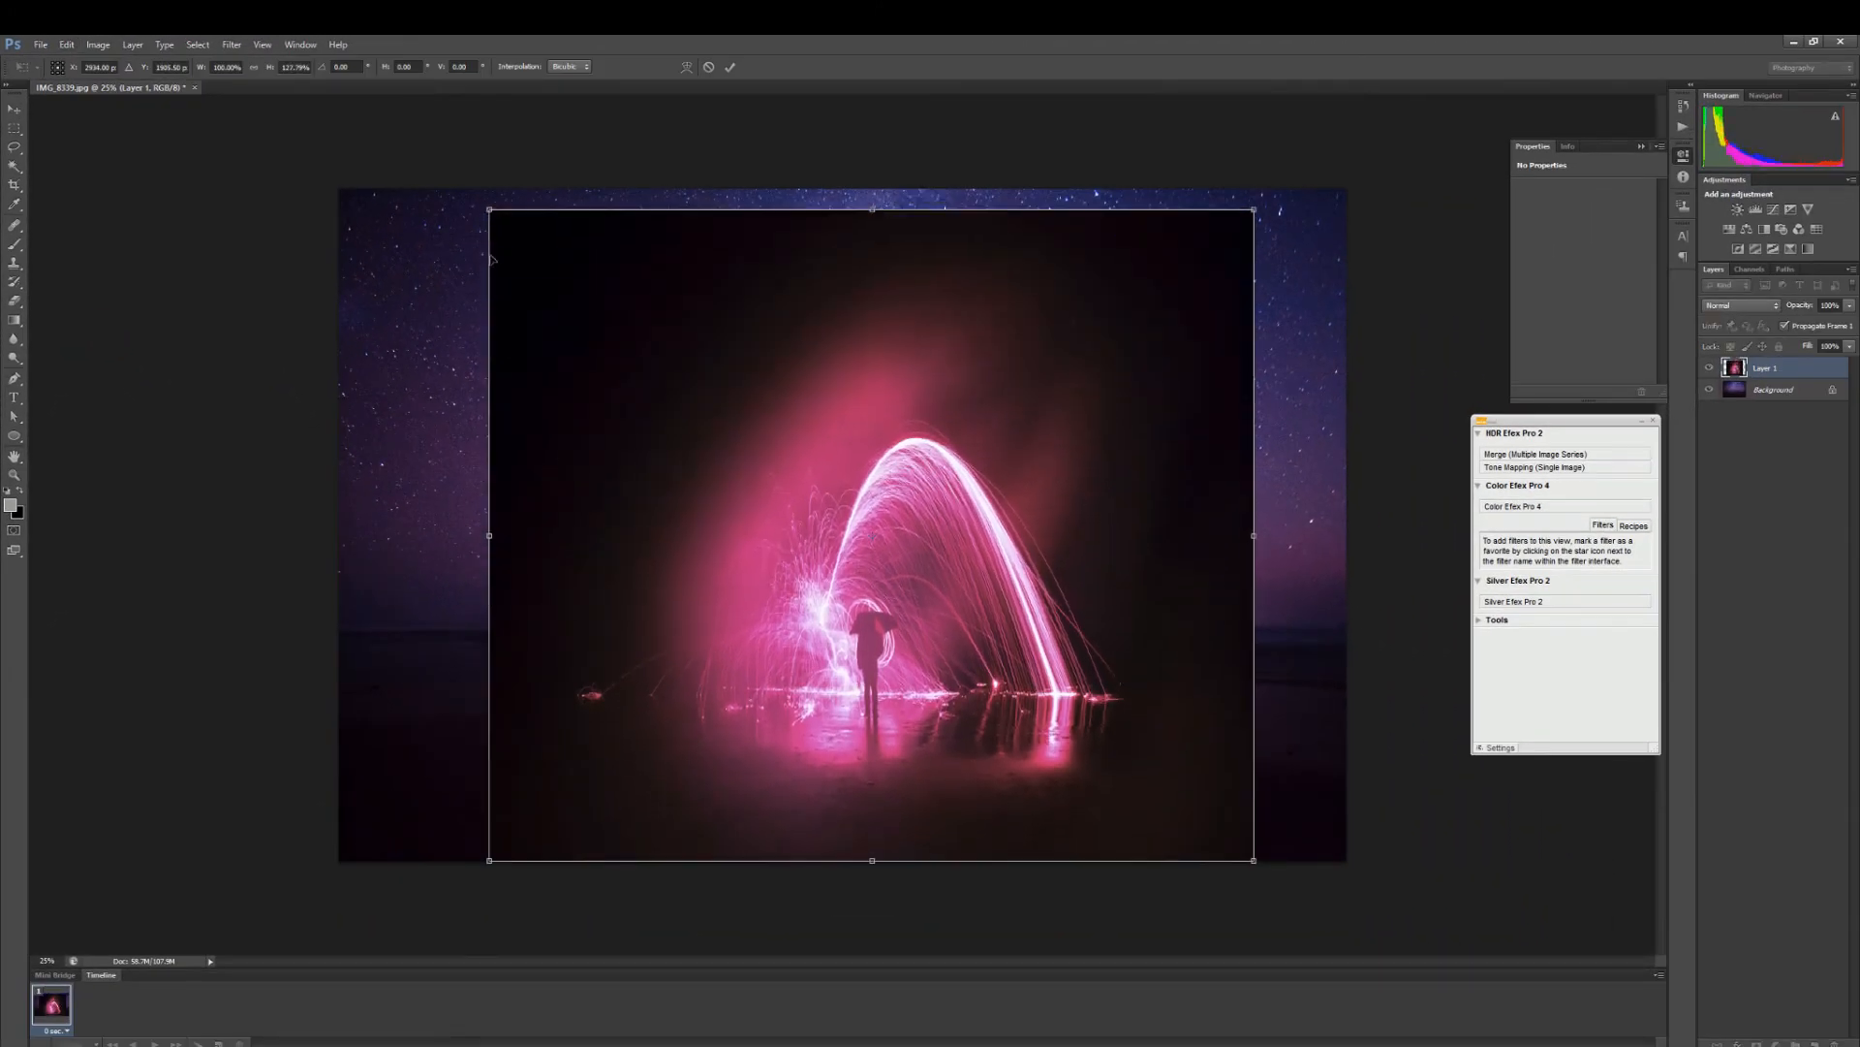
{"action": "left_click_drag", "start_coordinate": [490, 257], "coordinate": [339, 257]}
{"action": "left_click_drag", "start_coordinate": [1254, 534], "coordinate": [1325, 541]}
{"action": "left_click_drag", "start_coordinate": [1333, 549], "coordinate": [1320, 534]}
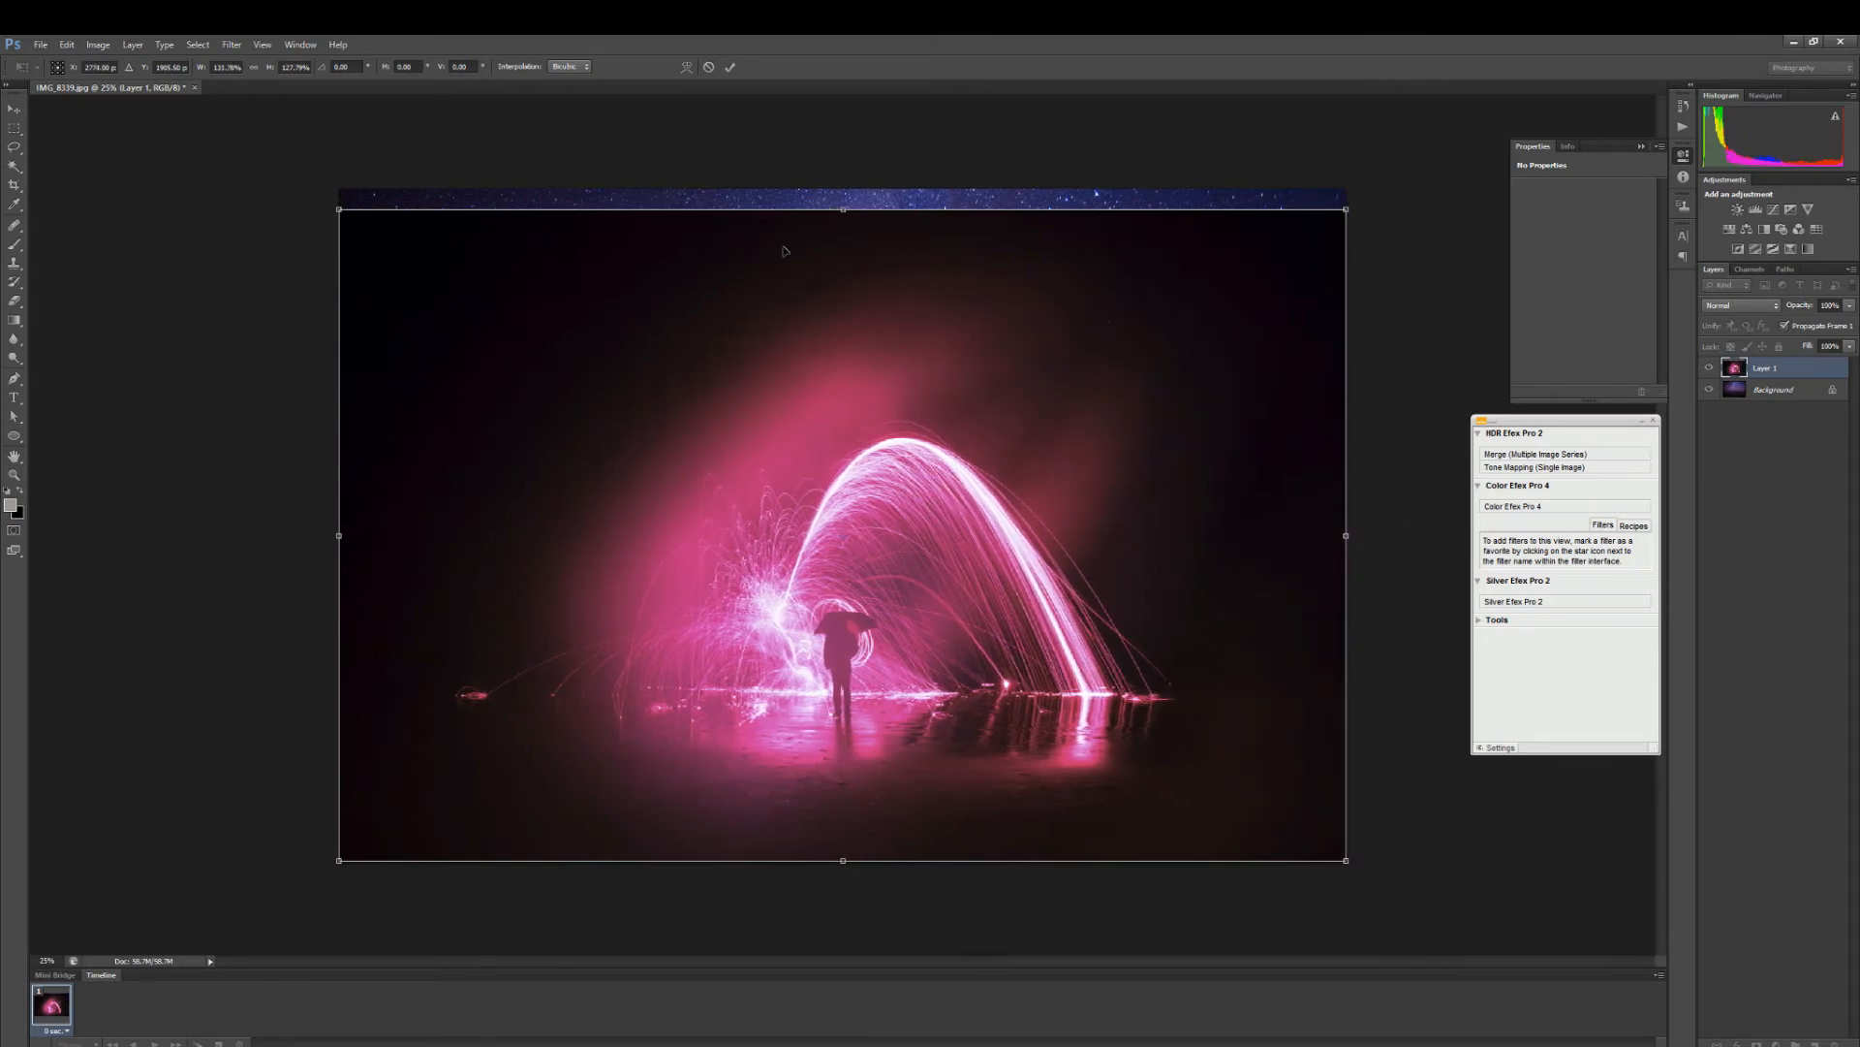
{"action": "left_click_drag", "start_coordinate": [844, 211], "coordinate": [853, 198]}
{"action": "left_click_drag", "start_coordinate": [839, 265], "coordinate": [844, 305]}
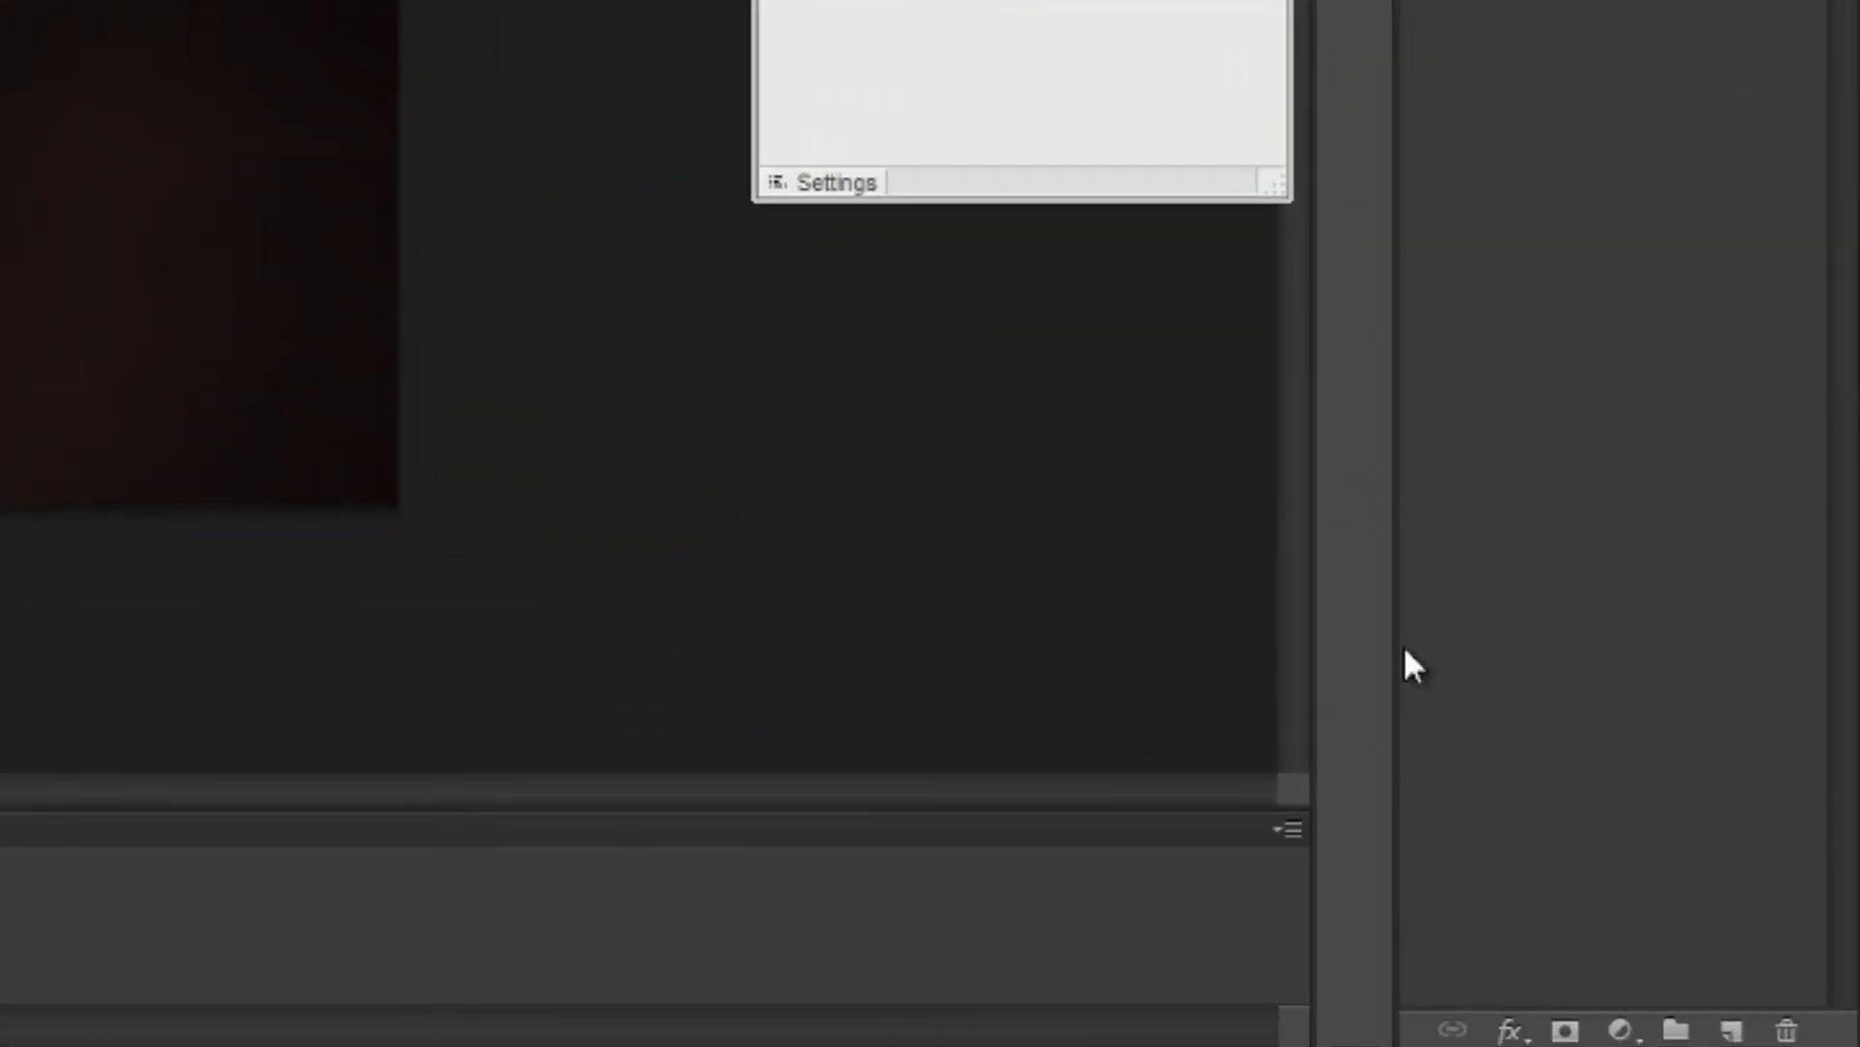
Add a layer mask to the steel-wool layer and brush black over its upper area and sides to reveal the Milky Way sky.
{"action": "left_click", "coordinate": [1567, 1031]}
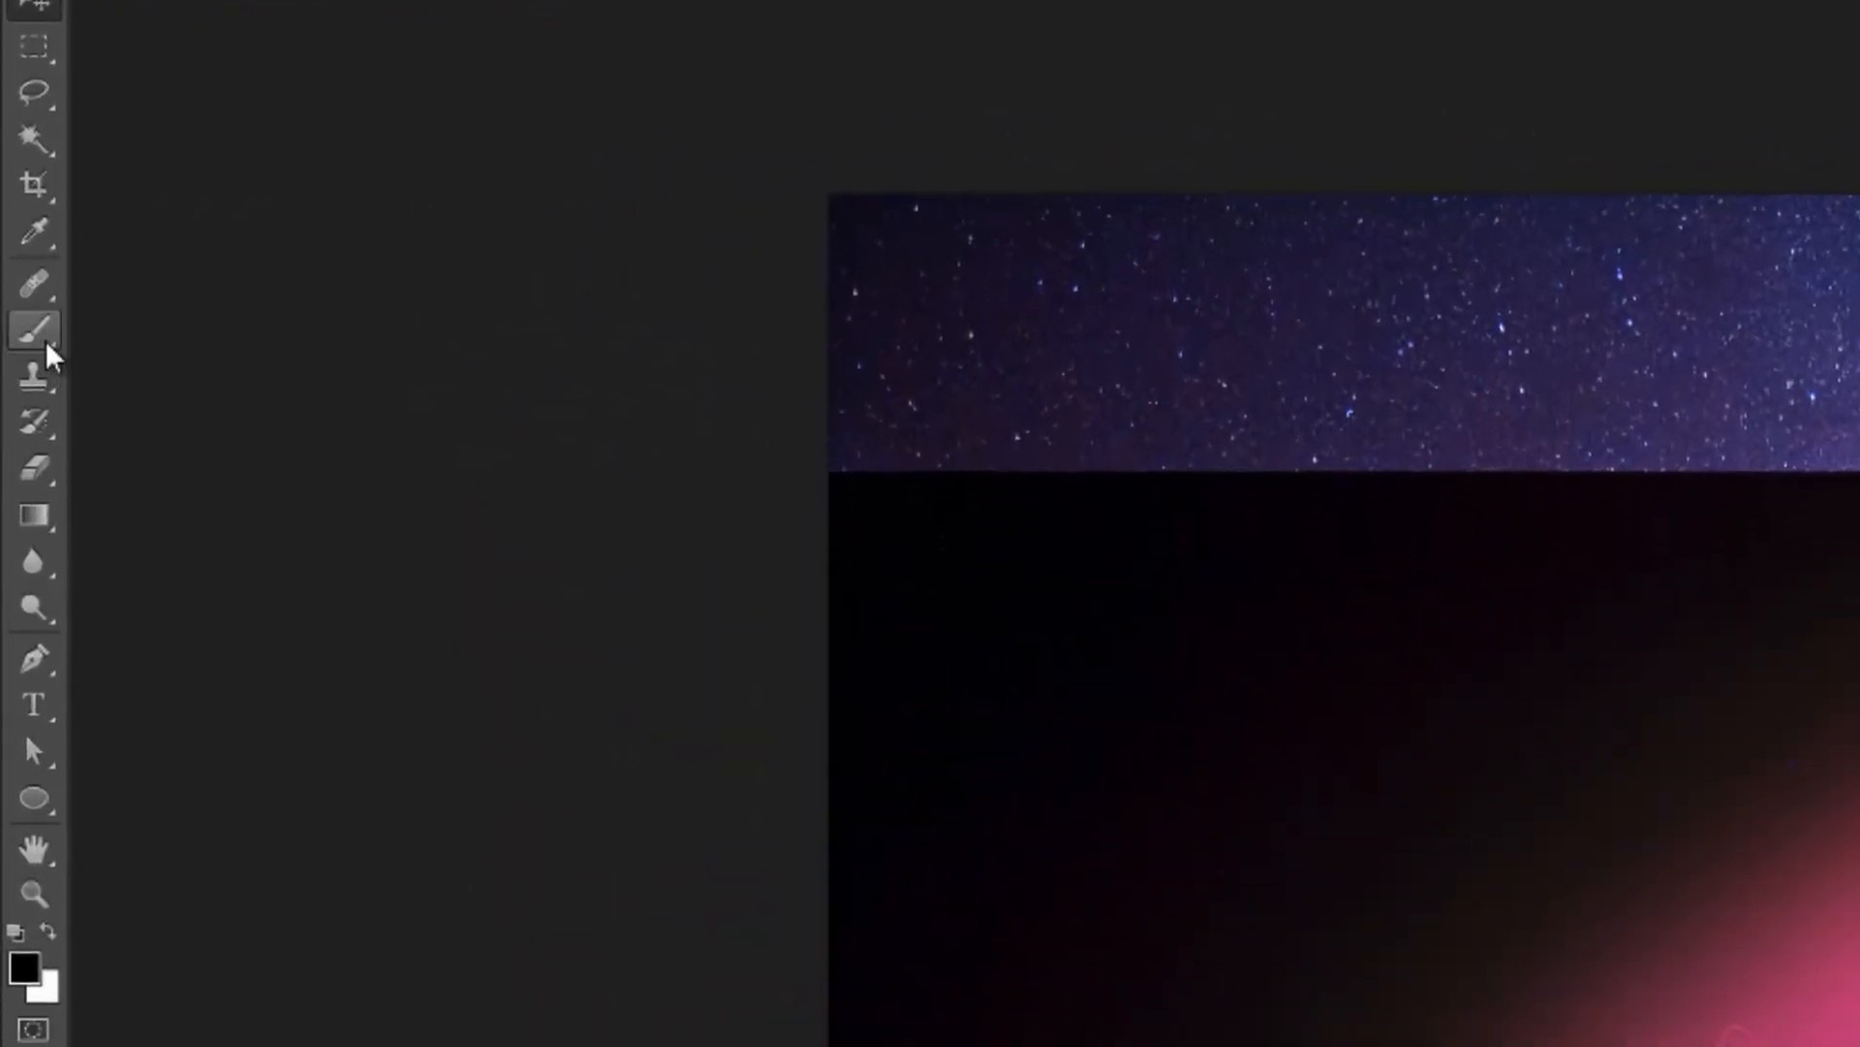
{"action": "left_click", "coordinate": [16, 224]}
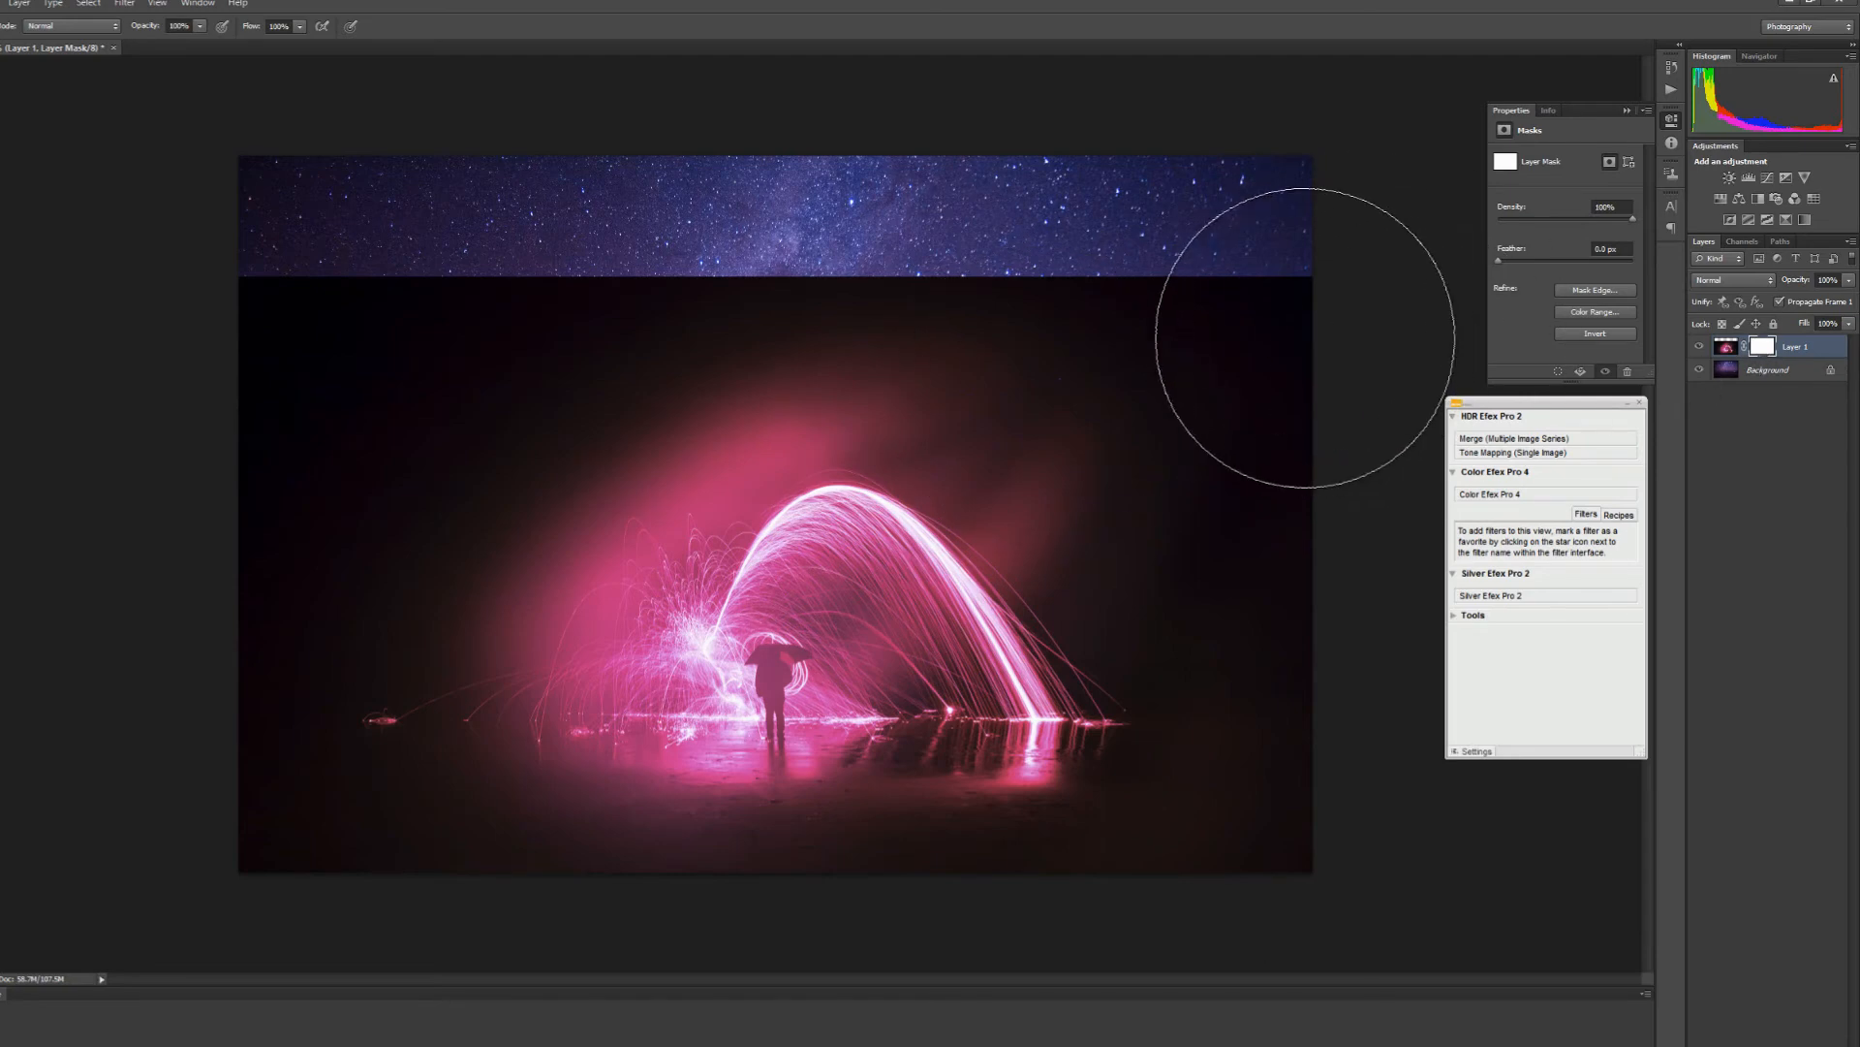
{"action": "mouse_move", "coordinate": [337, 325]}
{"action": "left_mouse_down"}
{"action": "mouse_move", "coordinate": [348, 355]}
{"action": "mouse_move", "coordinate": [311, 274]}
{"action": "mouse_move", "coordinate": [669, 229]}
{"action": "left_mouse_up"}
{"action": "mouse_move", "coordinate": [1233, 273]}
{"action": "left_mouse_down"}
{"action": "mouse_move", "coordinate": [1363, 504]}
{"action": "mouse_move", "coordinate": [1383, 623]}
{"action": "mouse_move", "coordinate": [1338, 519]}
{"action": "mouse_move", "coordinate": [1217, 353]}
{"action": "mouse_move", "coordinate": [1206, 291]}
{"action": "left_mouse_up"}
{"action": "left_click", "coordinate": [1234, 892]}
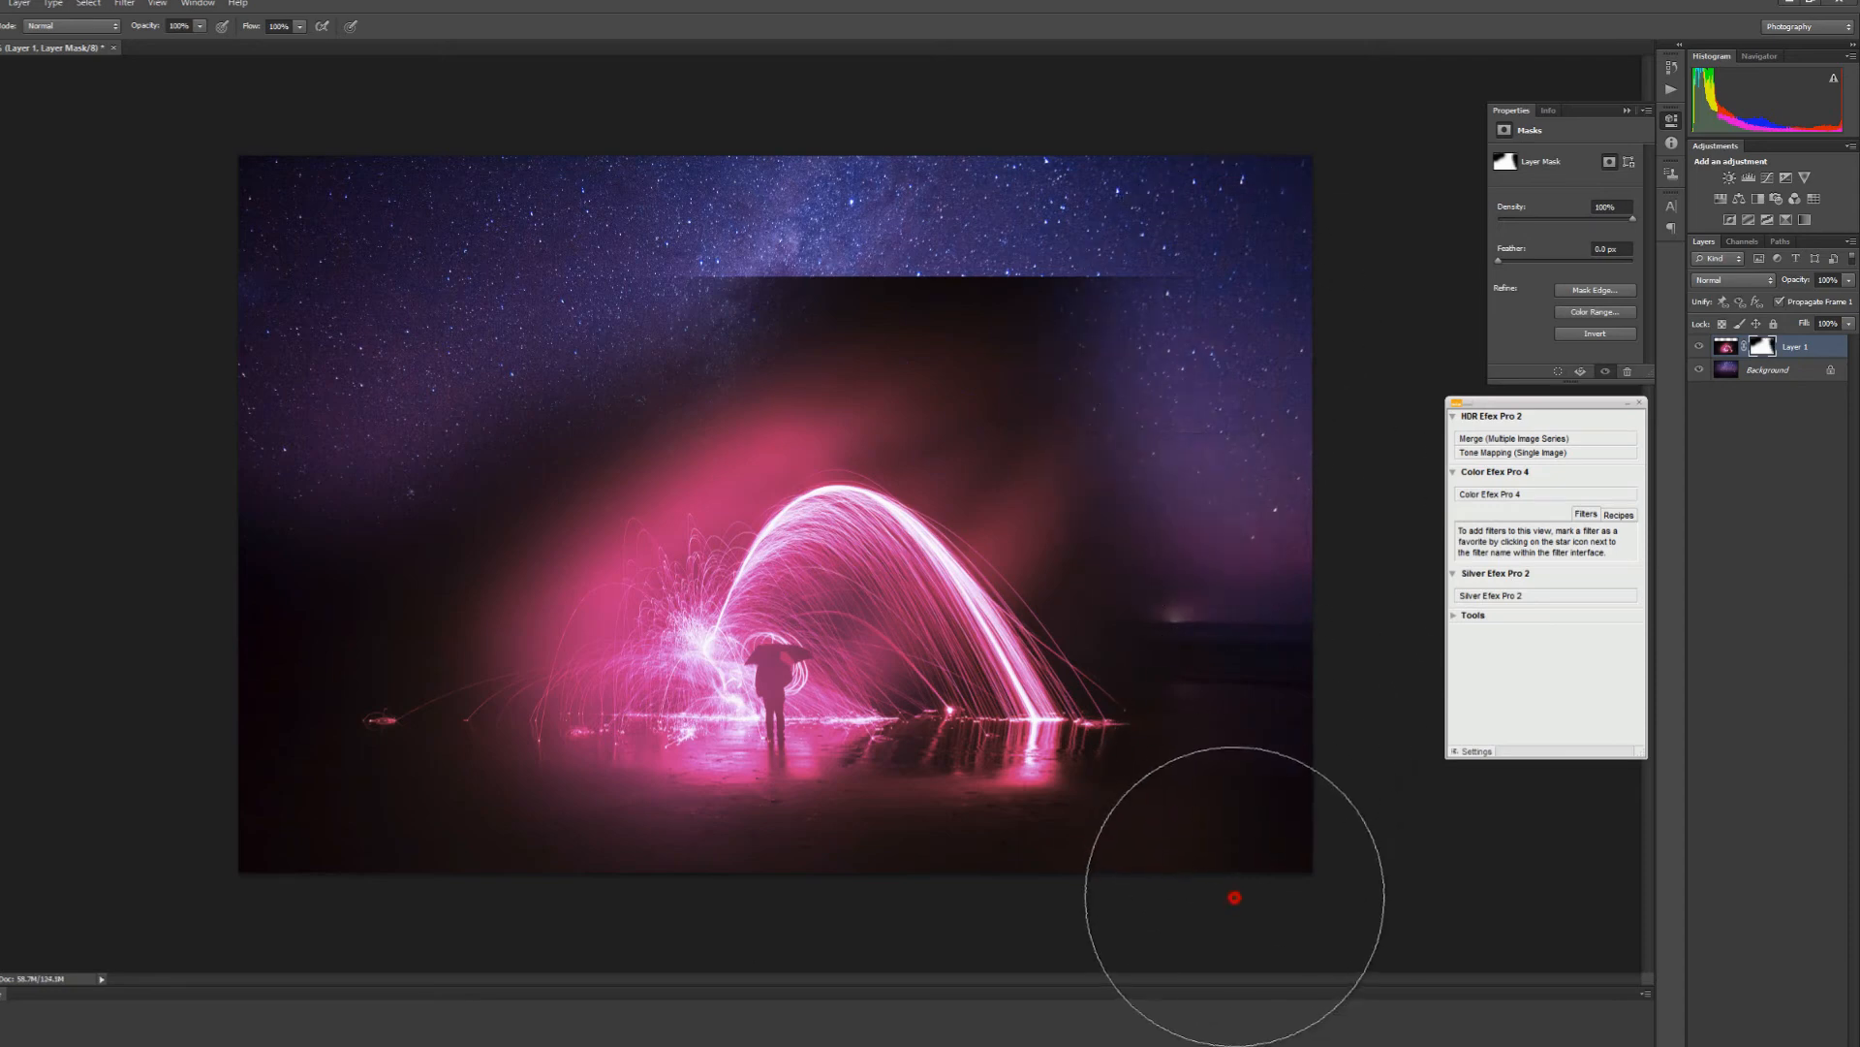
{"action": "left_click", "coordinate": [258, 839]}
{"action": "left_click", "coordinate": [254, 563]}
{"action": "mouse_move", "coordinate": [393, 432]}
{"action": "left_mouse_down"}
{"action": "mouse_move", "coordinate": [410, 398]}
{"action": "mouse_move", "coordinate": [572, 301]}
{"action": "left_mouse_up"}
{"action": "mouse_move", "coordinate": [628, 284]}
{"action": "left_mouse_down"}
{"action": "mouse_move", "coordinate": [884, 249]}
{"action": "mouse_move", "coordinate": [768, 249]}
{"action": "mouse_move", "coordinate": [830, 199]}
{"action": "mouse_move", "coordinate": [1016, 263]}
{"action": "mouse_move", "coordinate": [1154, 258]}
{"action": "mouse_move", "coordinate": [1183, 561]}
{"action": "mouse_move", "coordinate": [1204, 485]}
{"action": "mouse_move", "coordinate": [1234, 789]}
{"action": "left_mouse_up"}
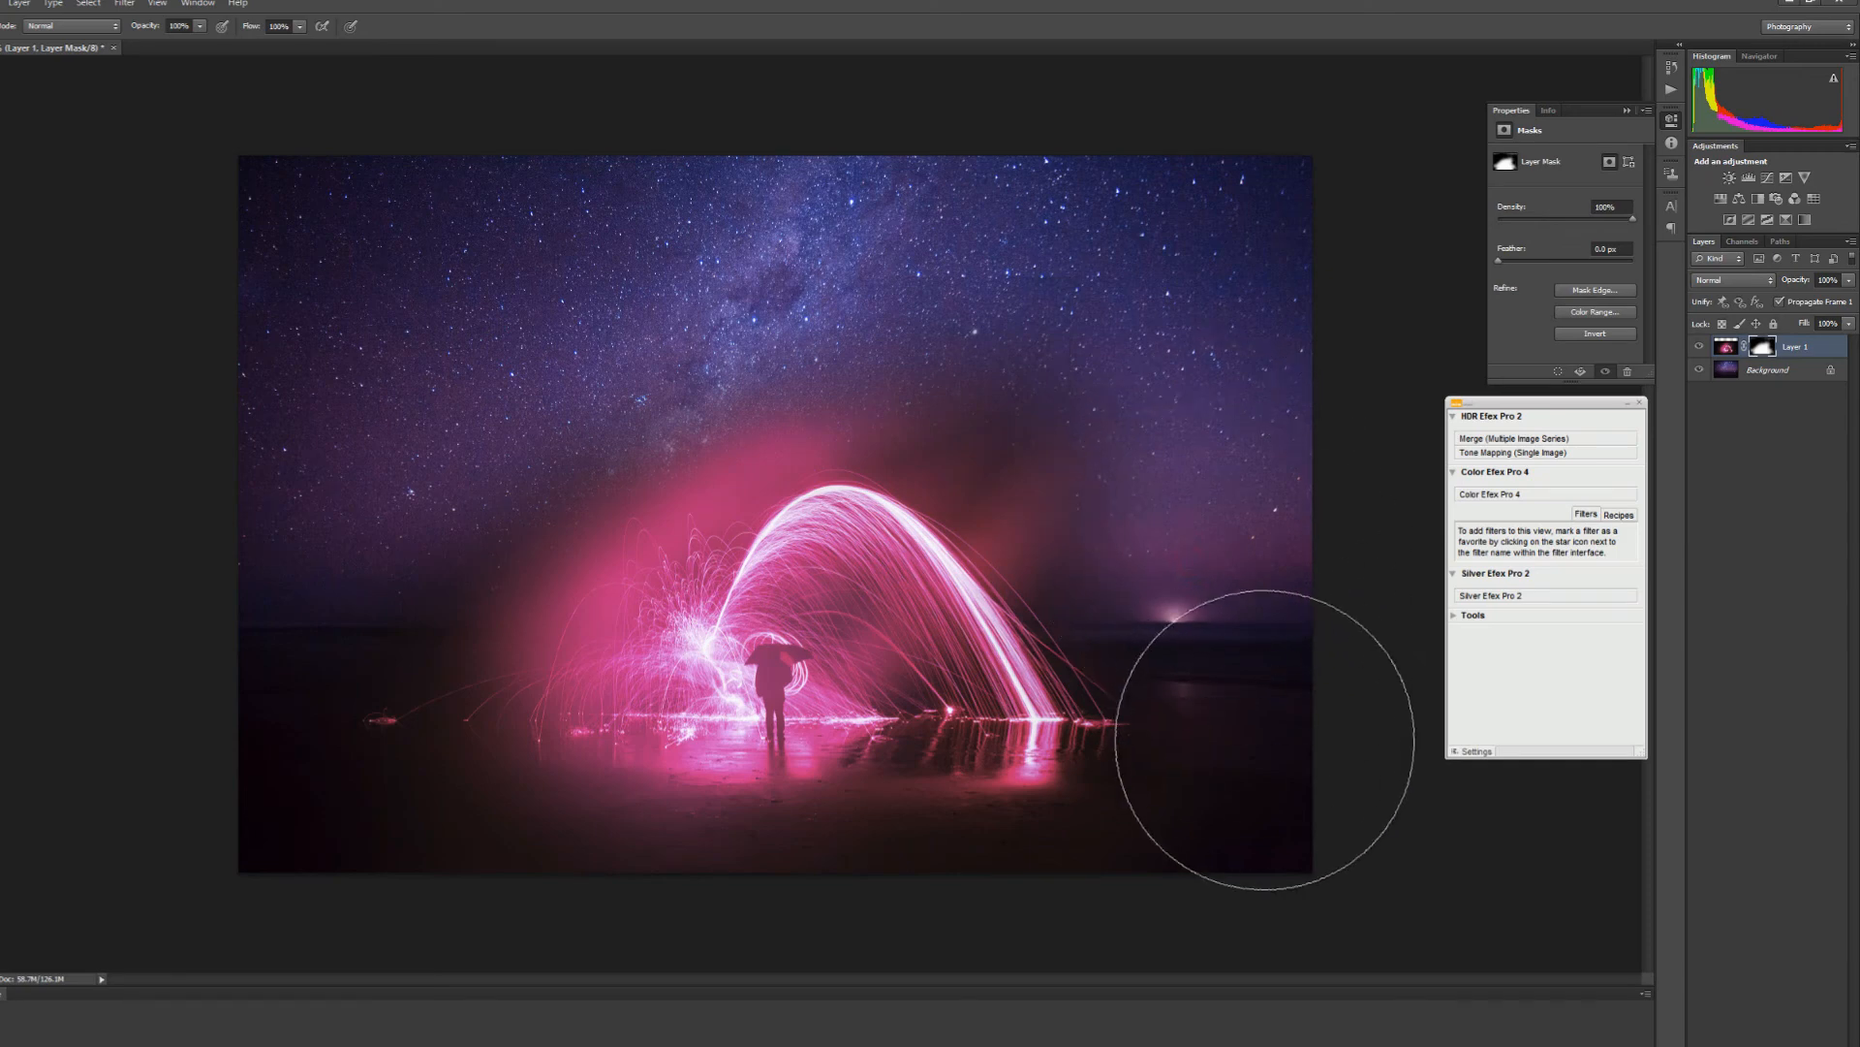
{"action": "left_click", "coordinate": [403, 850]}
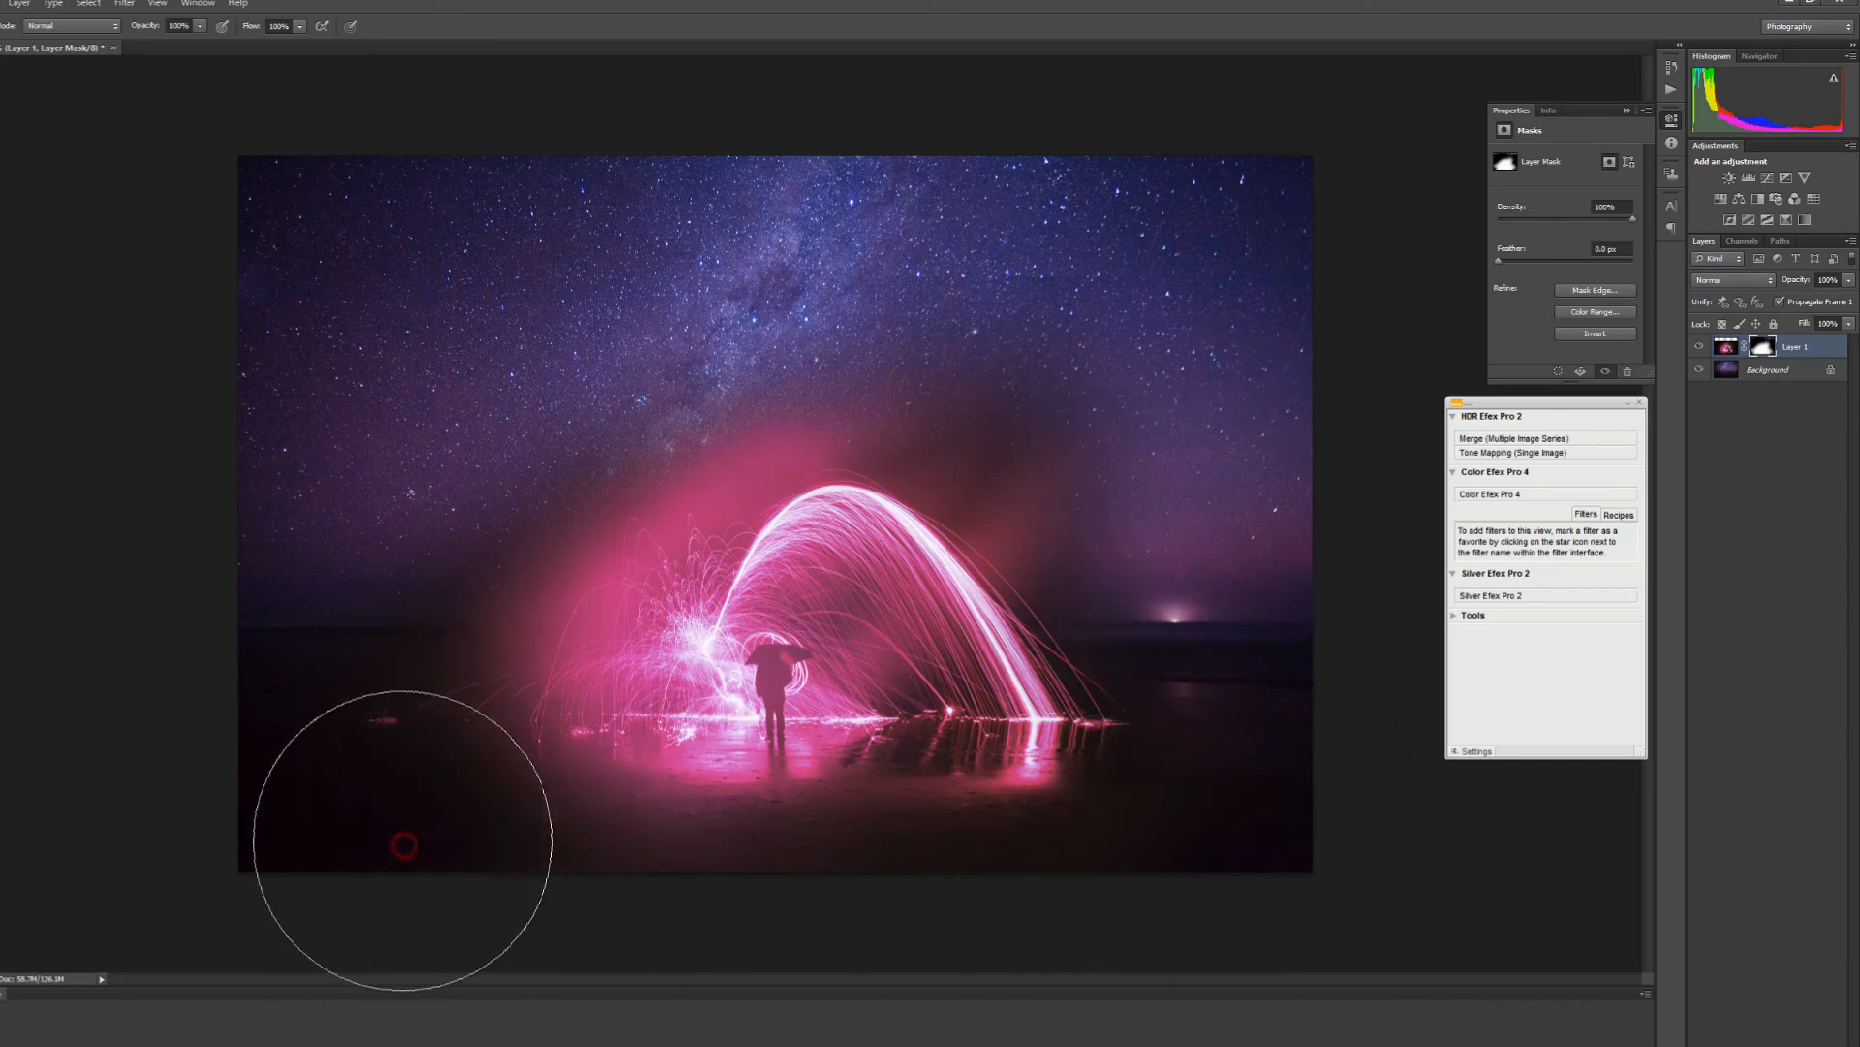
{"action": "key", "text": "ctrl+z"}
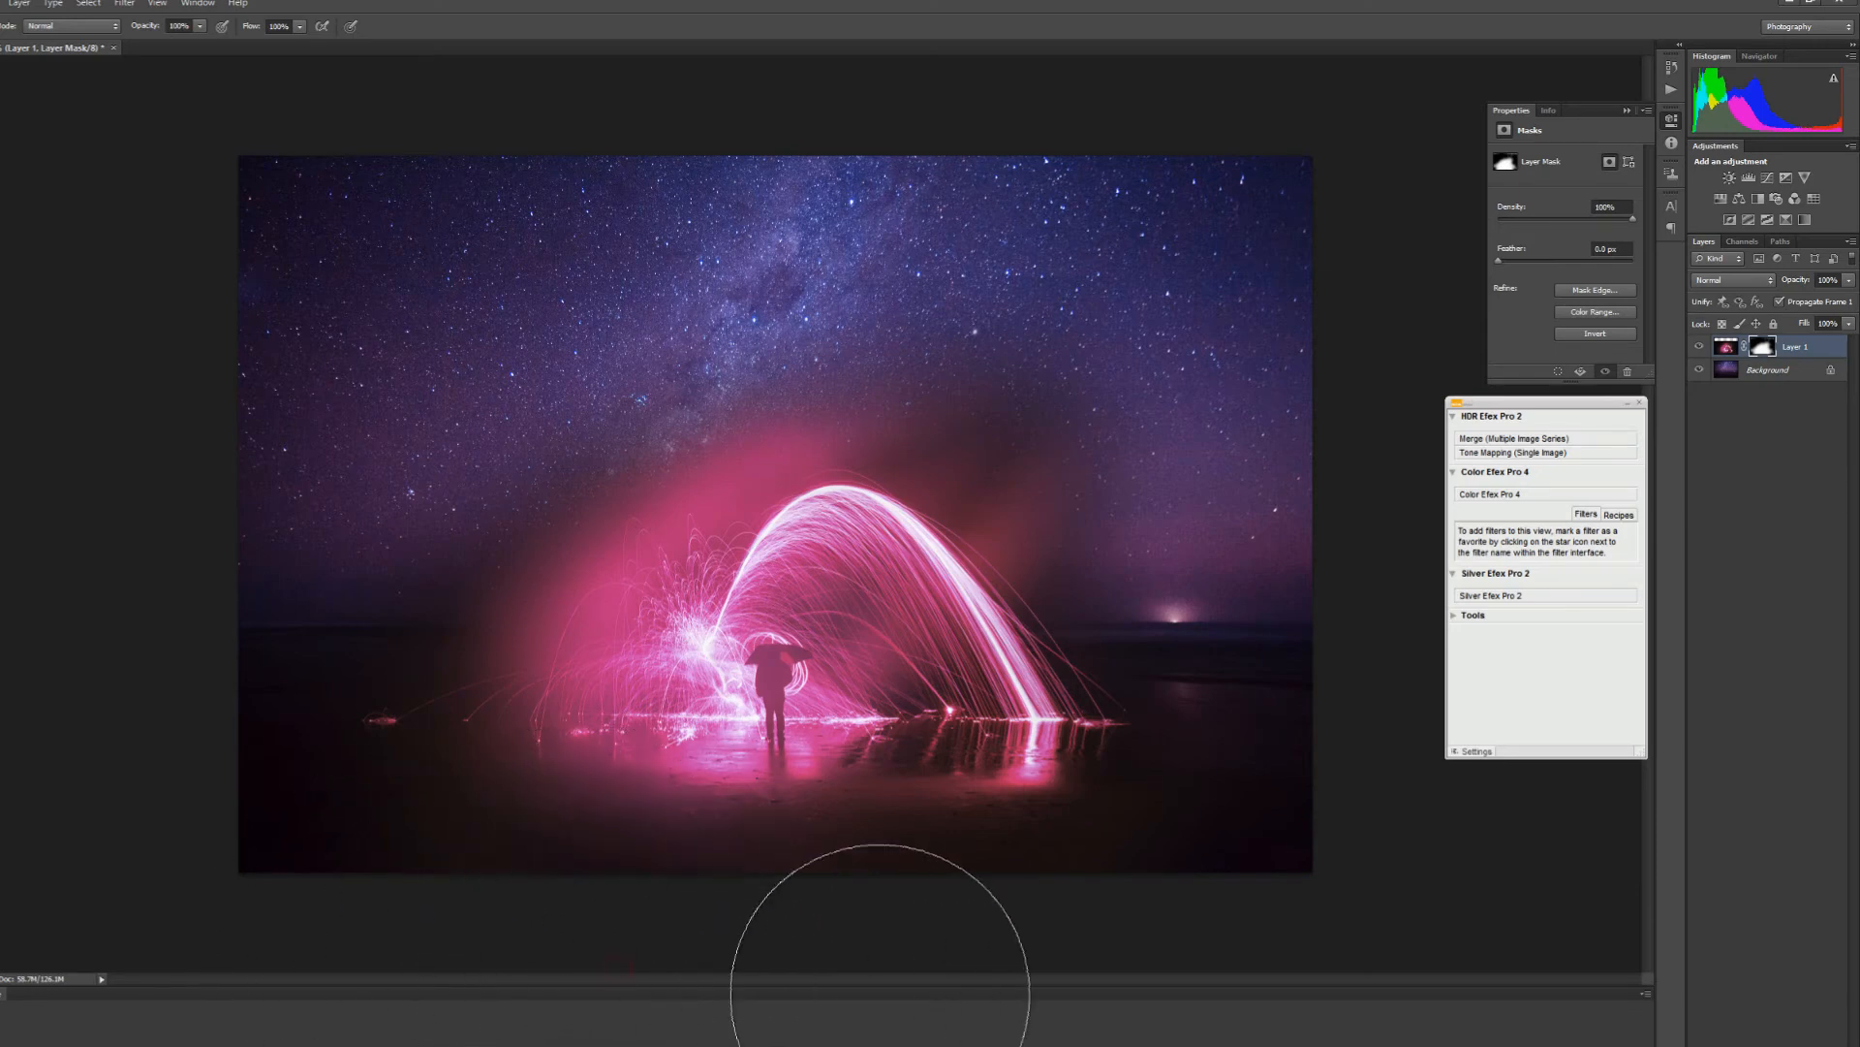
{"action": "key", "text": "ctrl+z"}
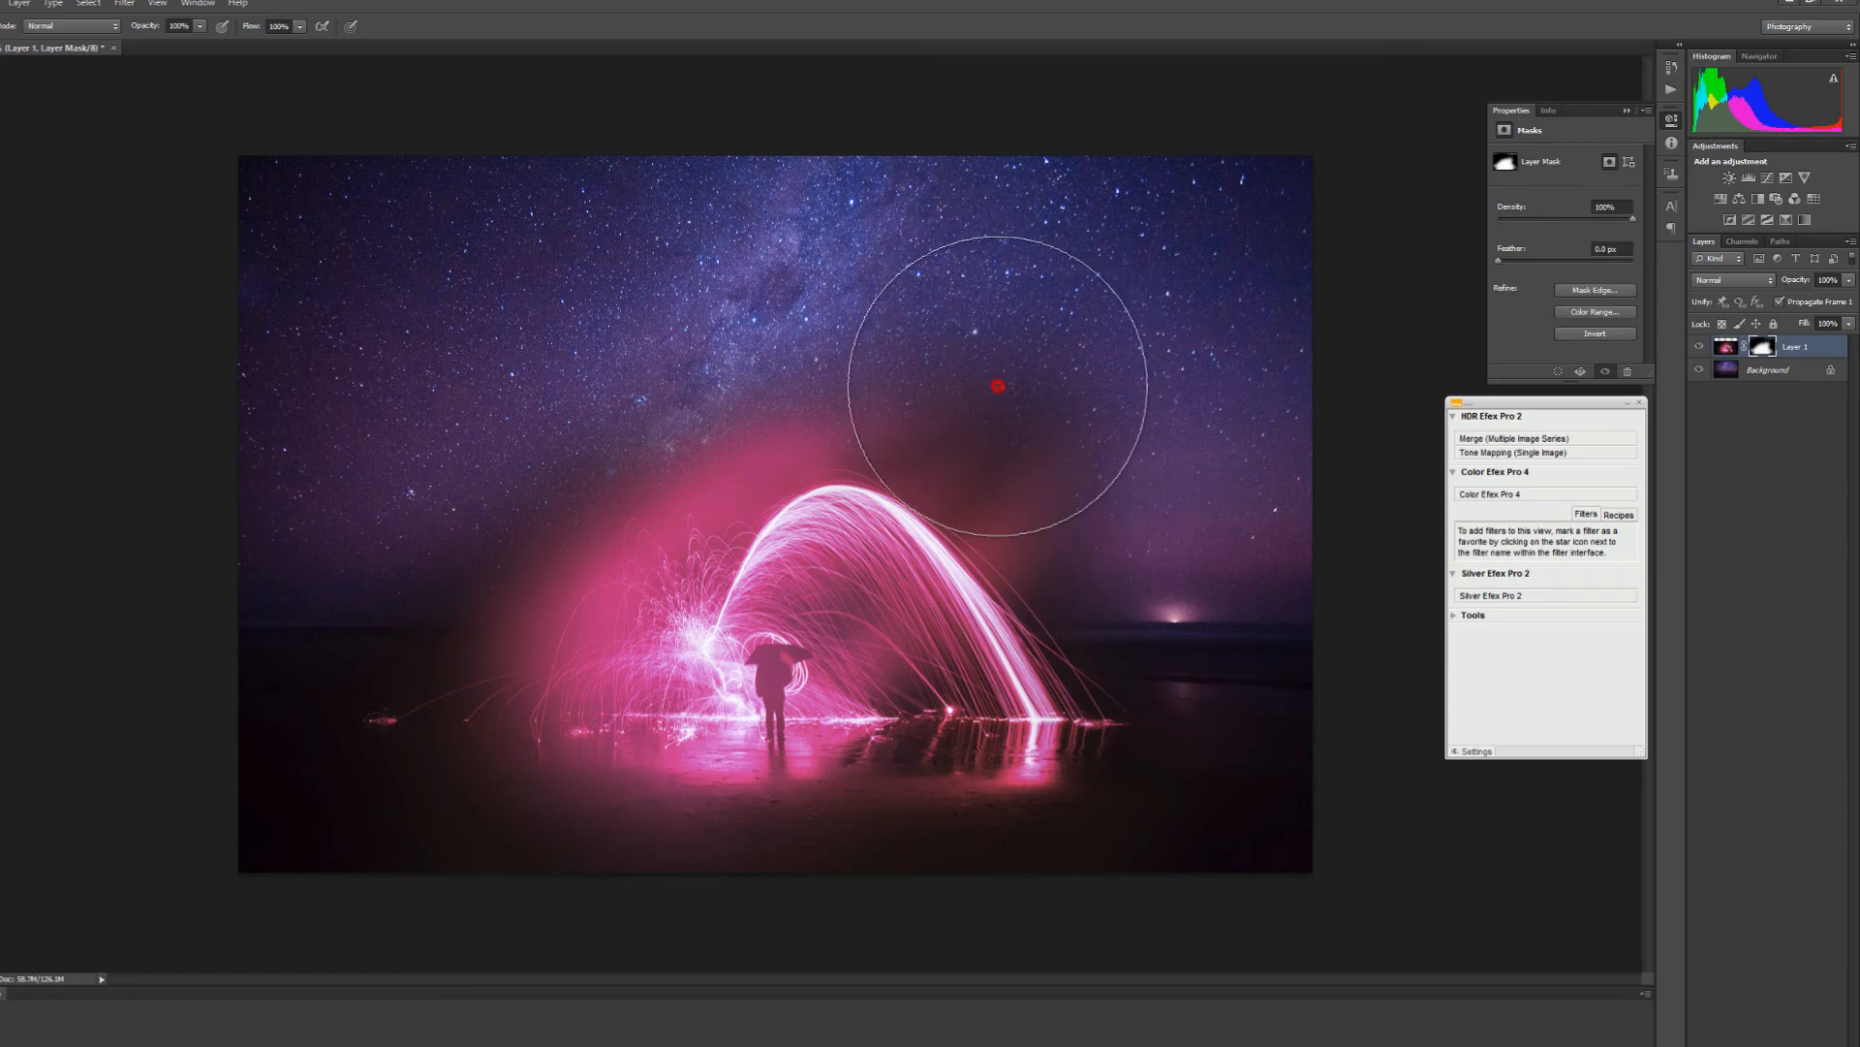
Touch up the mask over the dark haze above the light arch, reducing the brush size to 298 px.
{"action": "left_click", "coordinate": [985, 384]}
{"action": "left_click", "coordinate": [1029, 482]}
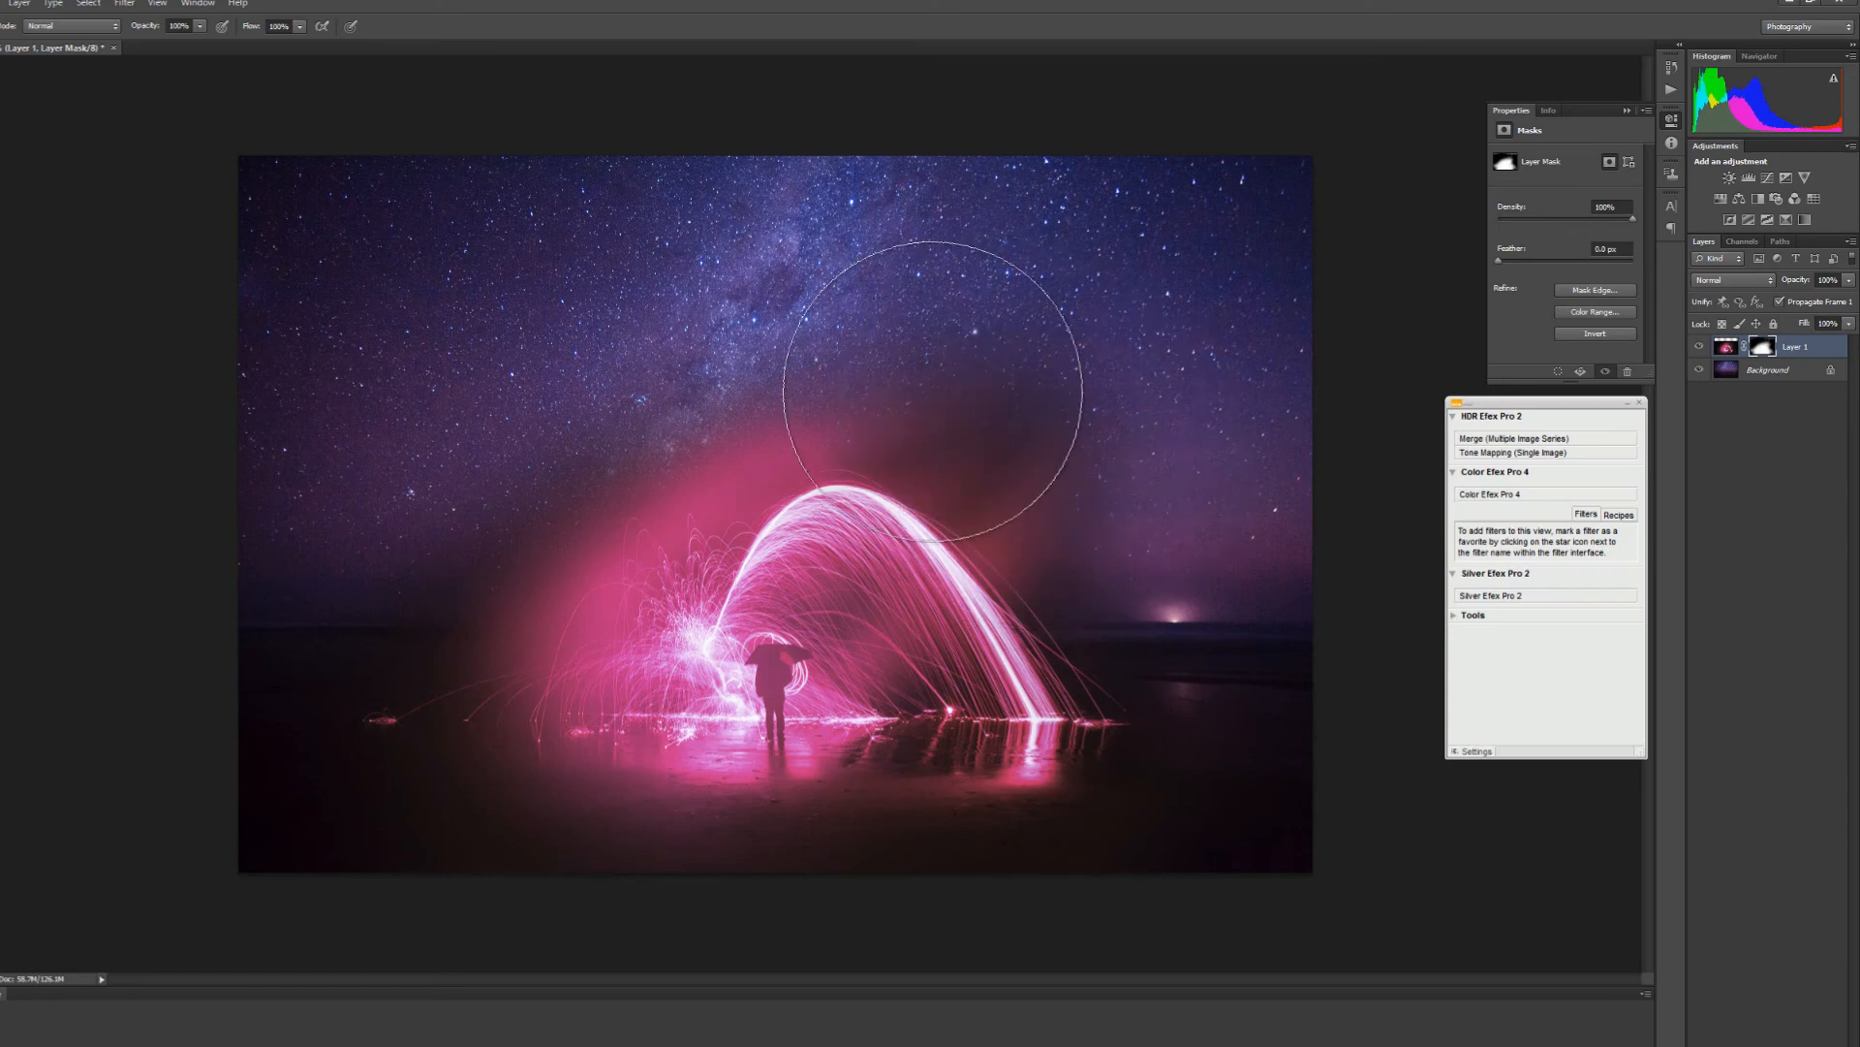
{"action": "right_click", "coordinate": [941, 395]}
{"action": "left_click_drag", "start_coordinate": [1085, 426], "coordinate": [1073, 427]}
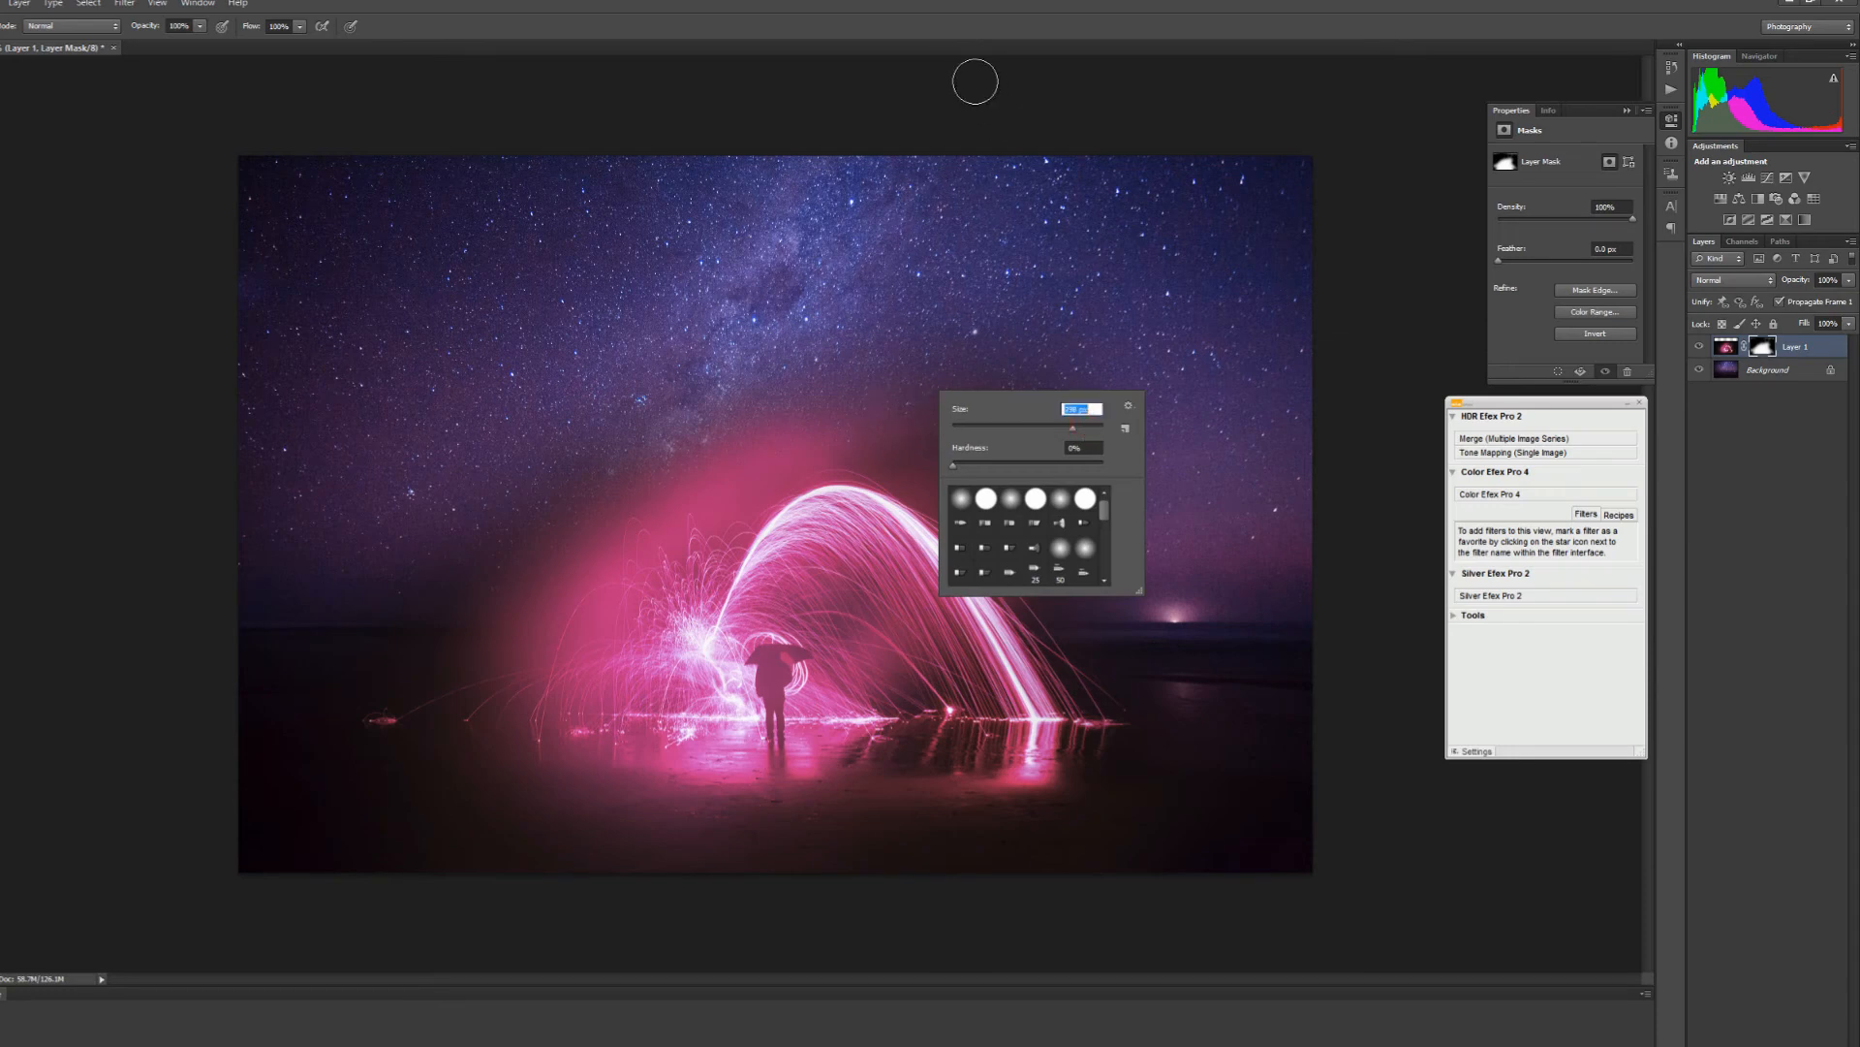
{"action": "left_click", "coordinate": [940, 21]}
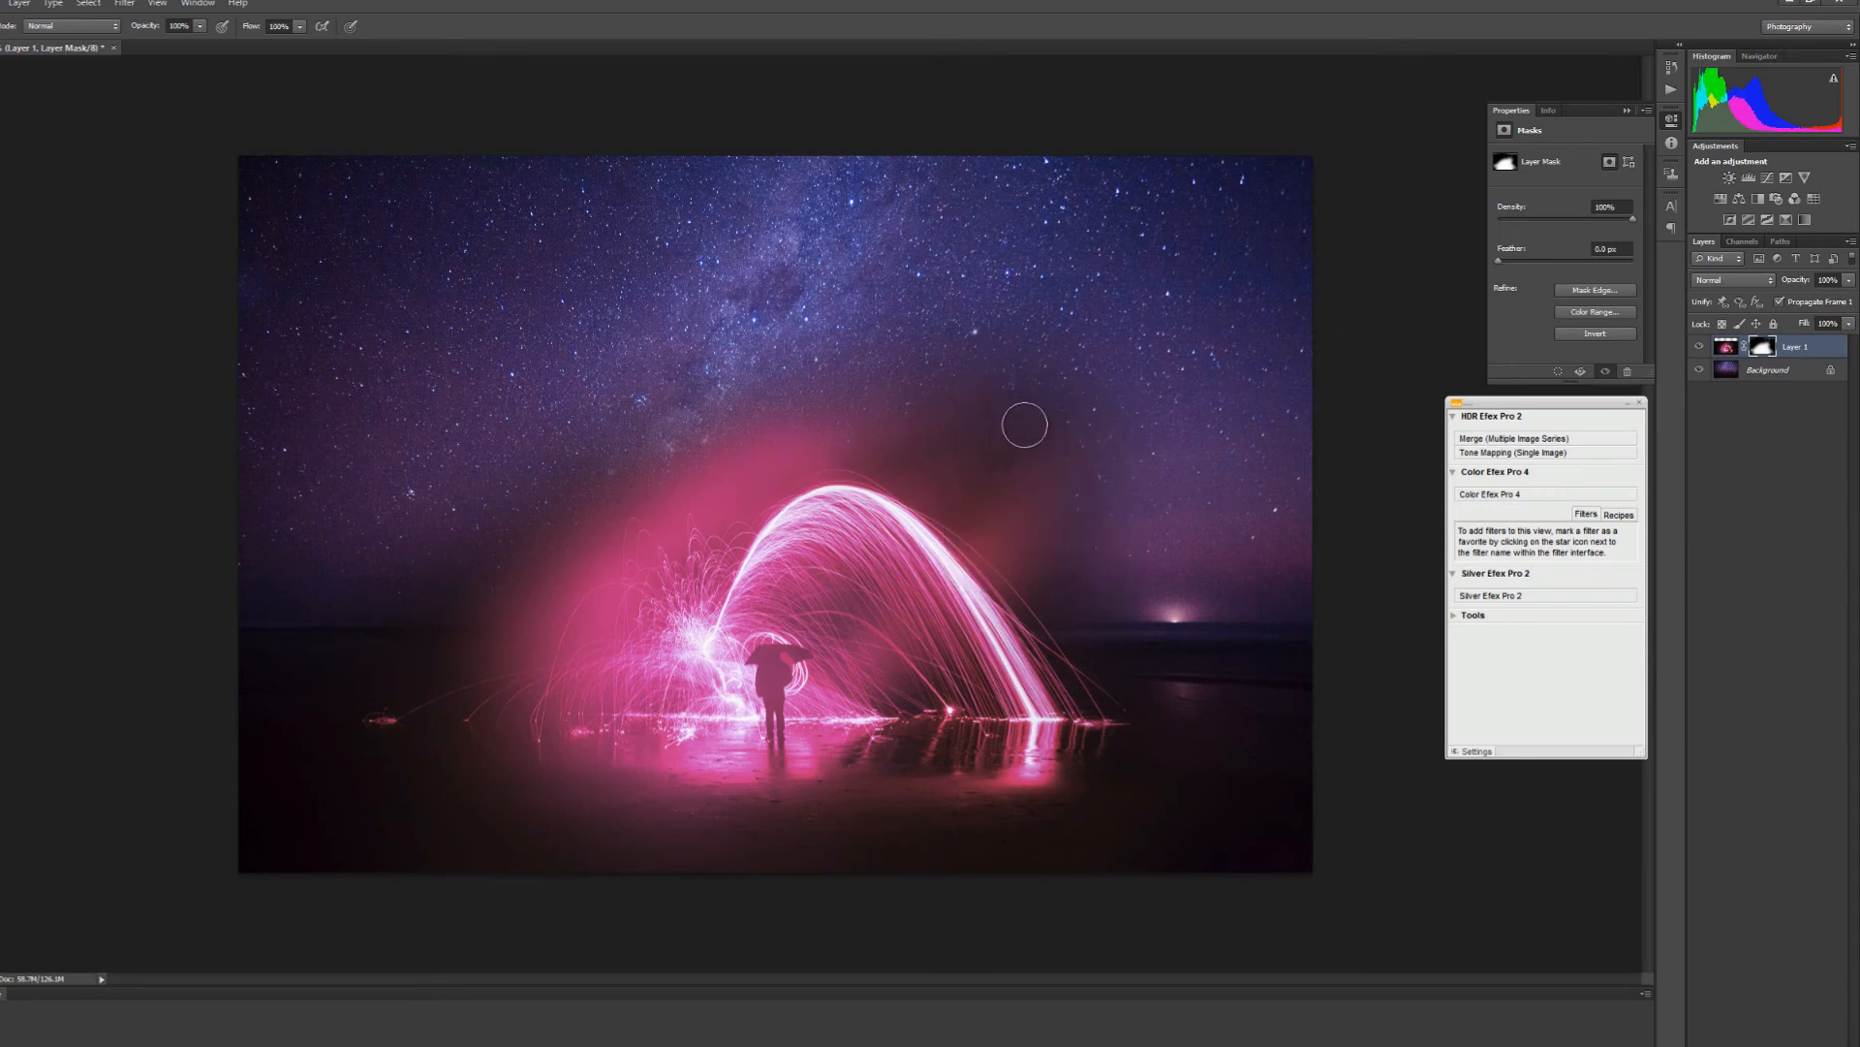
{"action": "left_click_drag", "start_coordinate": [976, 488], "coordinate": [998, 432]}
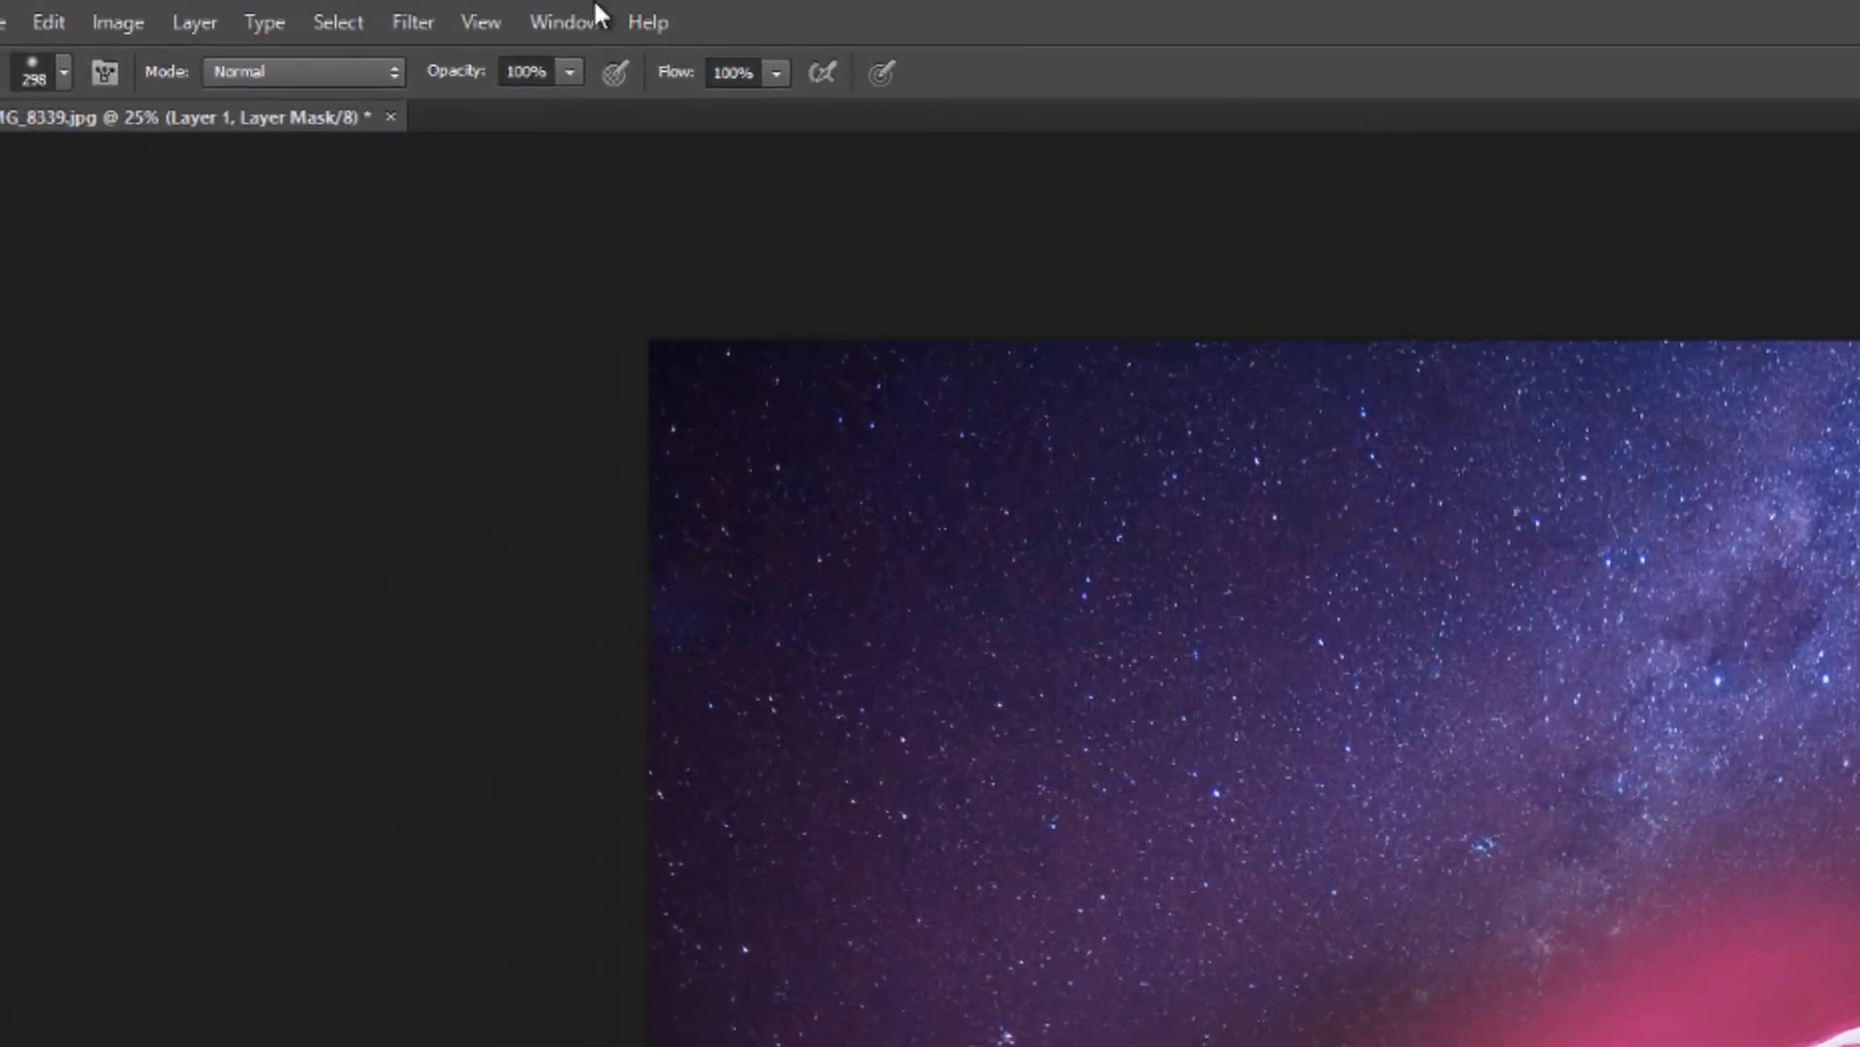
Lower the brush opacity to 14%, enlarge the brush and softly blend the mask over the haze above the arch.
{"action": "left_click", "coordinate": [579, 67]}
{"action": "left_click", "coordinate": [464, 107]}
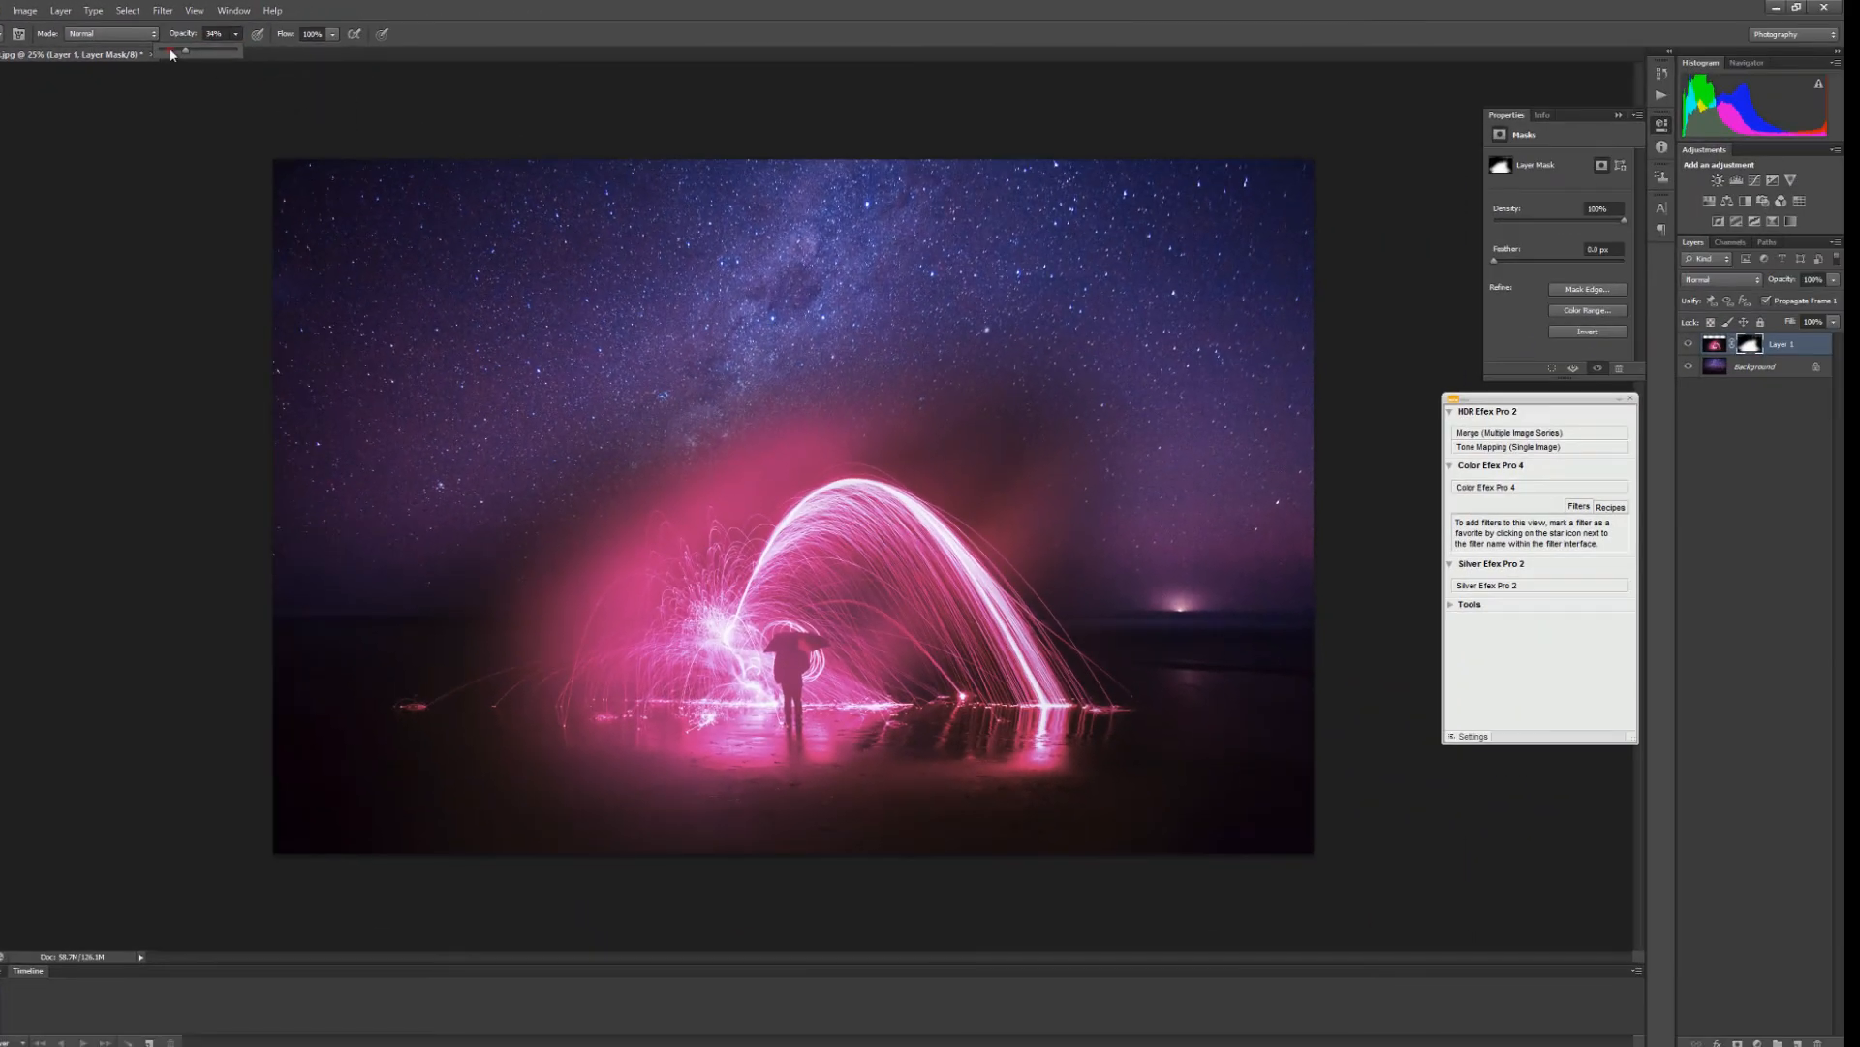
{"action": "left_click_drag", "start_coordinate": [171, 55], "coordinate": [166, 56]}
{"action": "right_click", "coordinate": [1166, 356]}
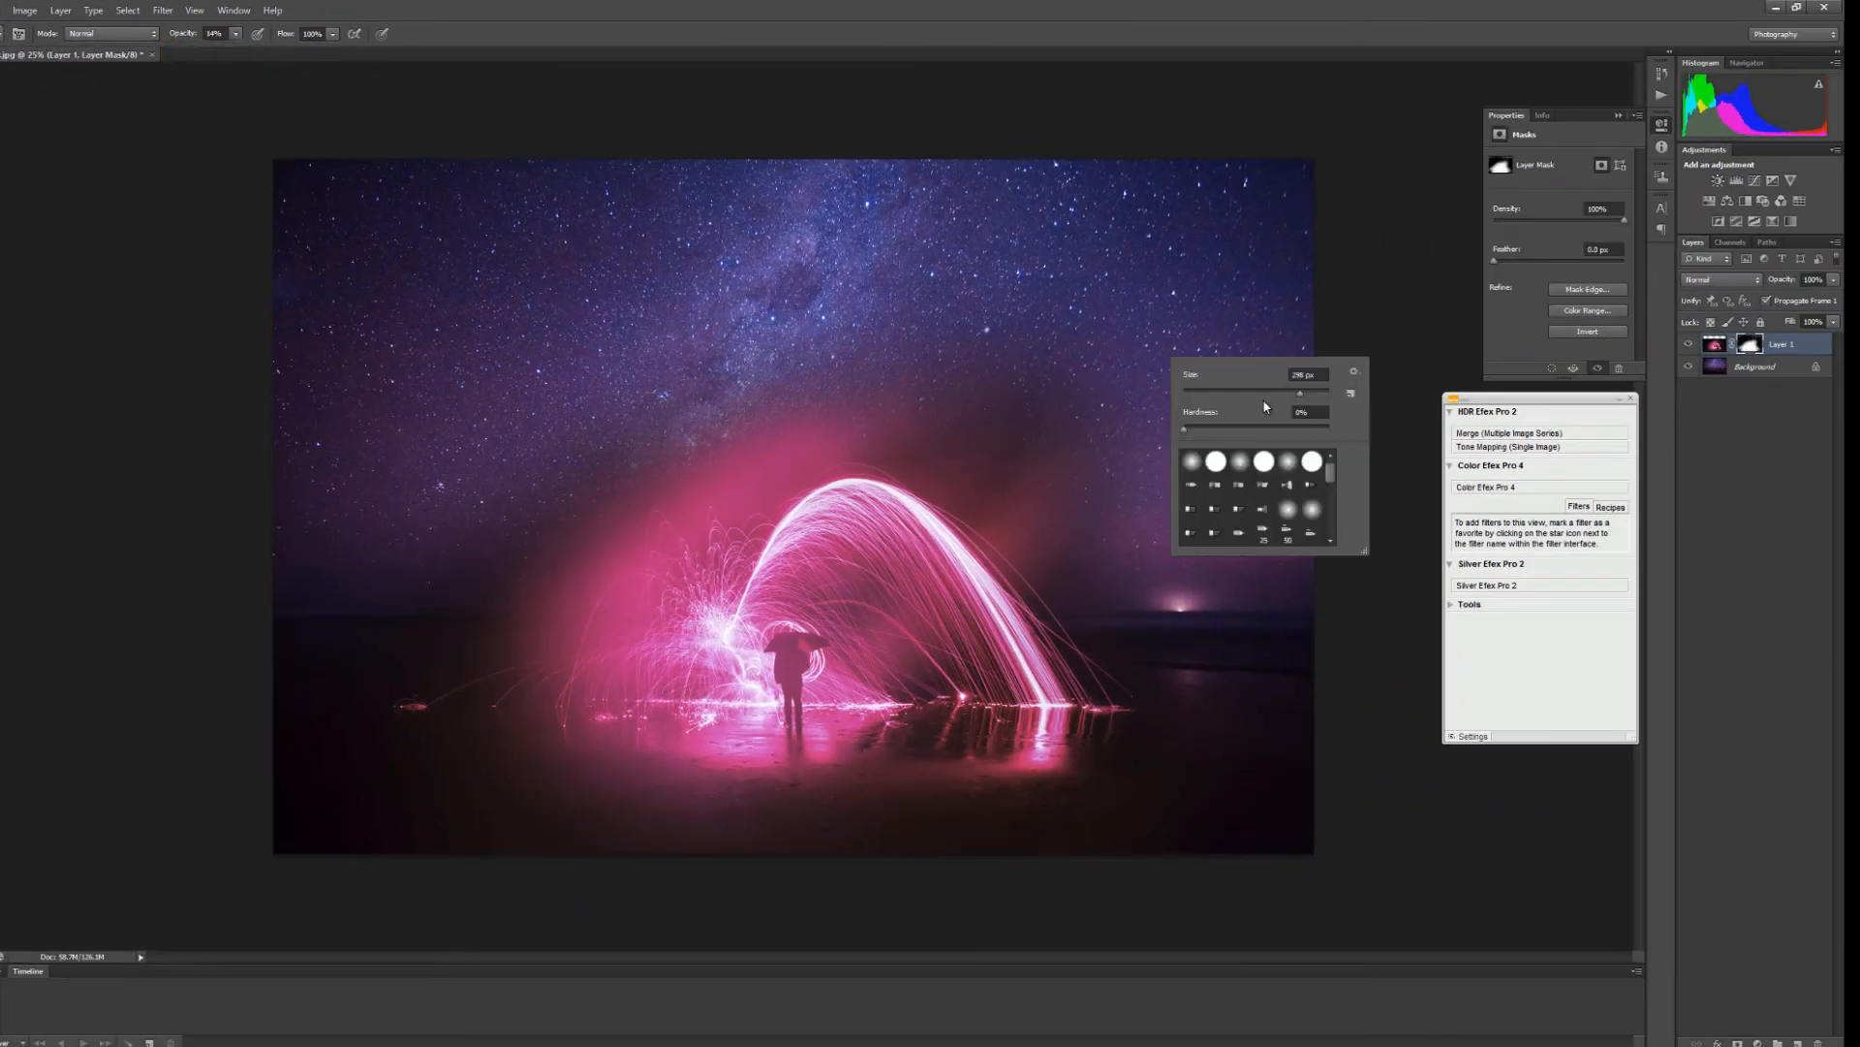
{"action": "left_click_drag", "start_coordinate": [1302, 393], "coordinate": [1308, 393]}
{"action": "mouse_move", "coordinate": [984, 445]}
{"action": "left_mouse_down"}
{"action": "mouse_move", "coordinate": [980, 490]}
{"action": "mouse_move", "coordinate": [1023, 419]}
{"action": "mouse_move", "coordinate": [939, 419]}
{"action": "mouse_move", "coordinate": [934, 440]}
{"action": "mouse_move", "coordinate": [984, 492]}
{"action": "left_mouse_up"}
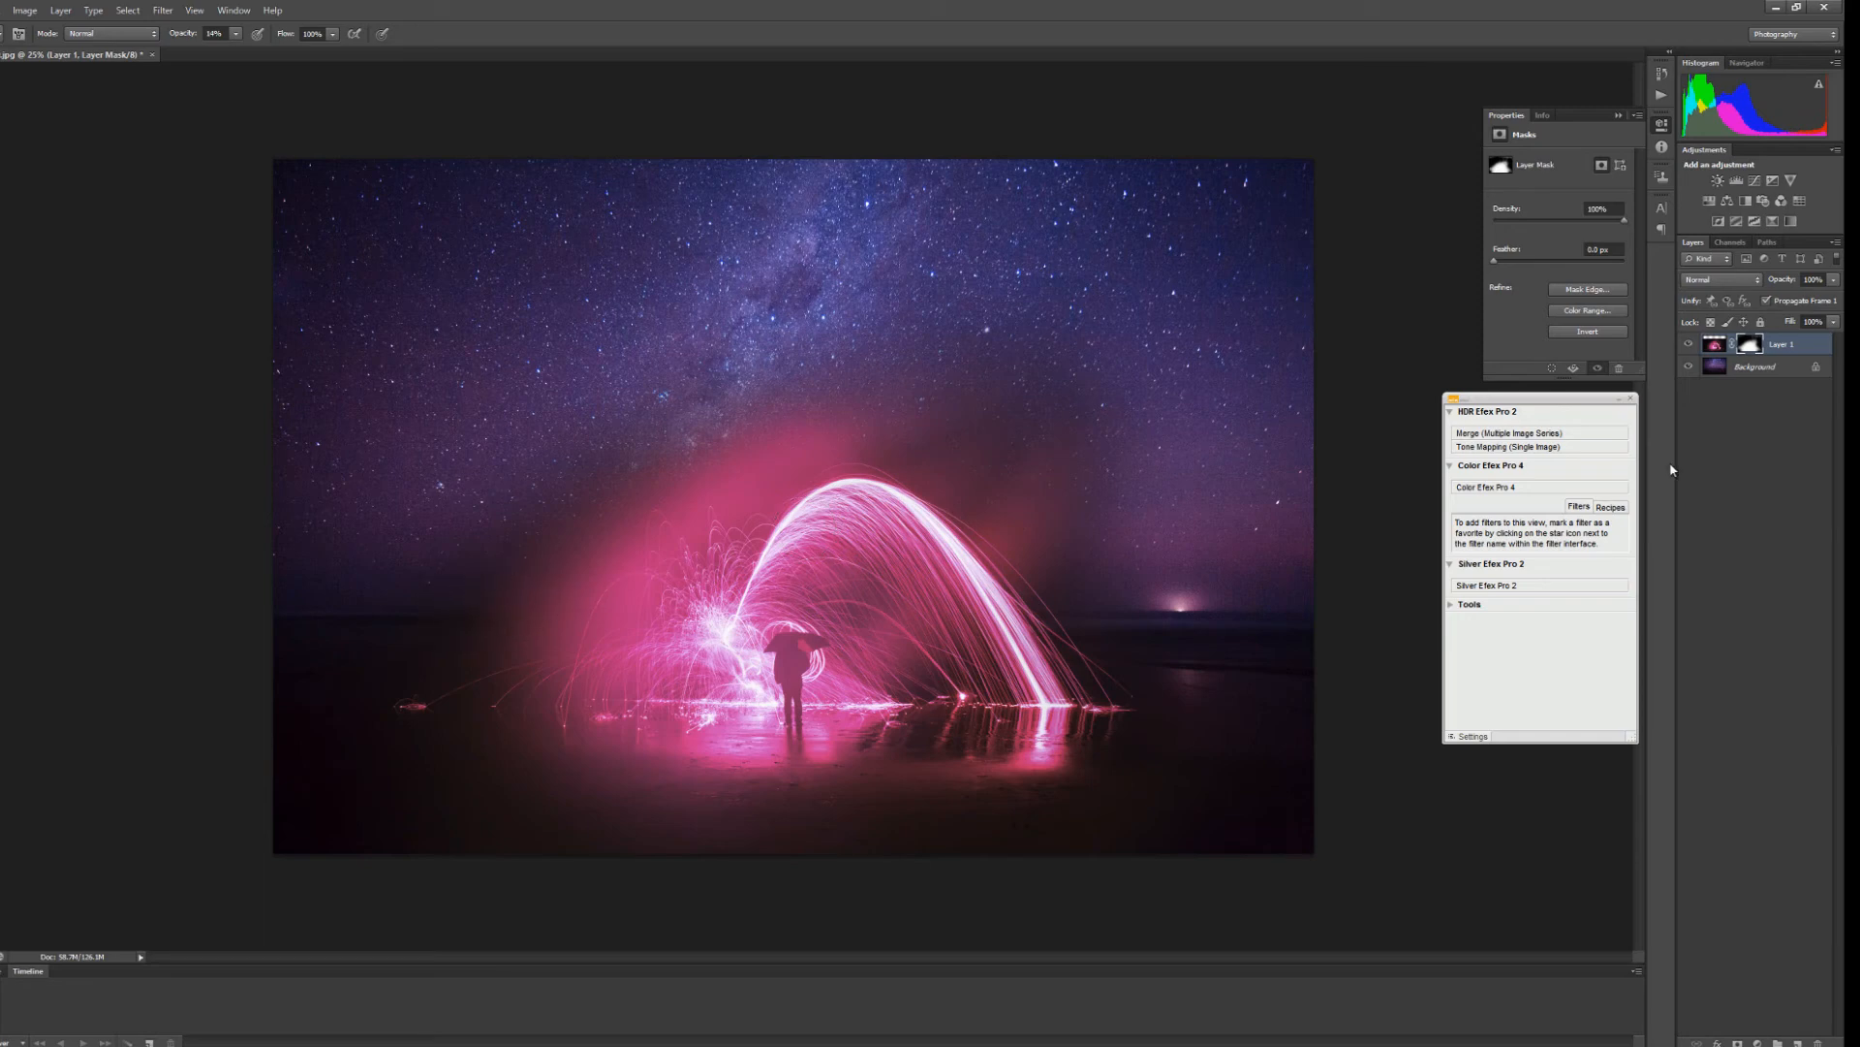
Toggle the steel-wool layer's visibility to compare the composite with the plain Milky Way photo.
{"action": "left_click", "coordinate": [1691, 345]}
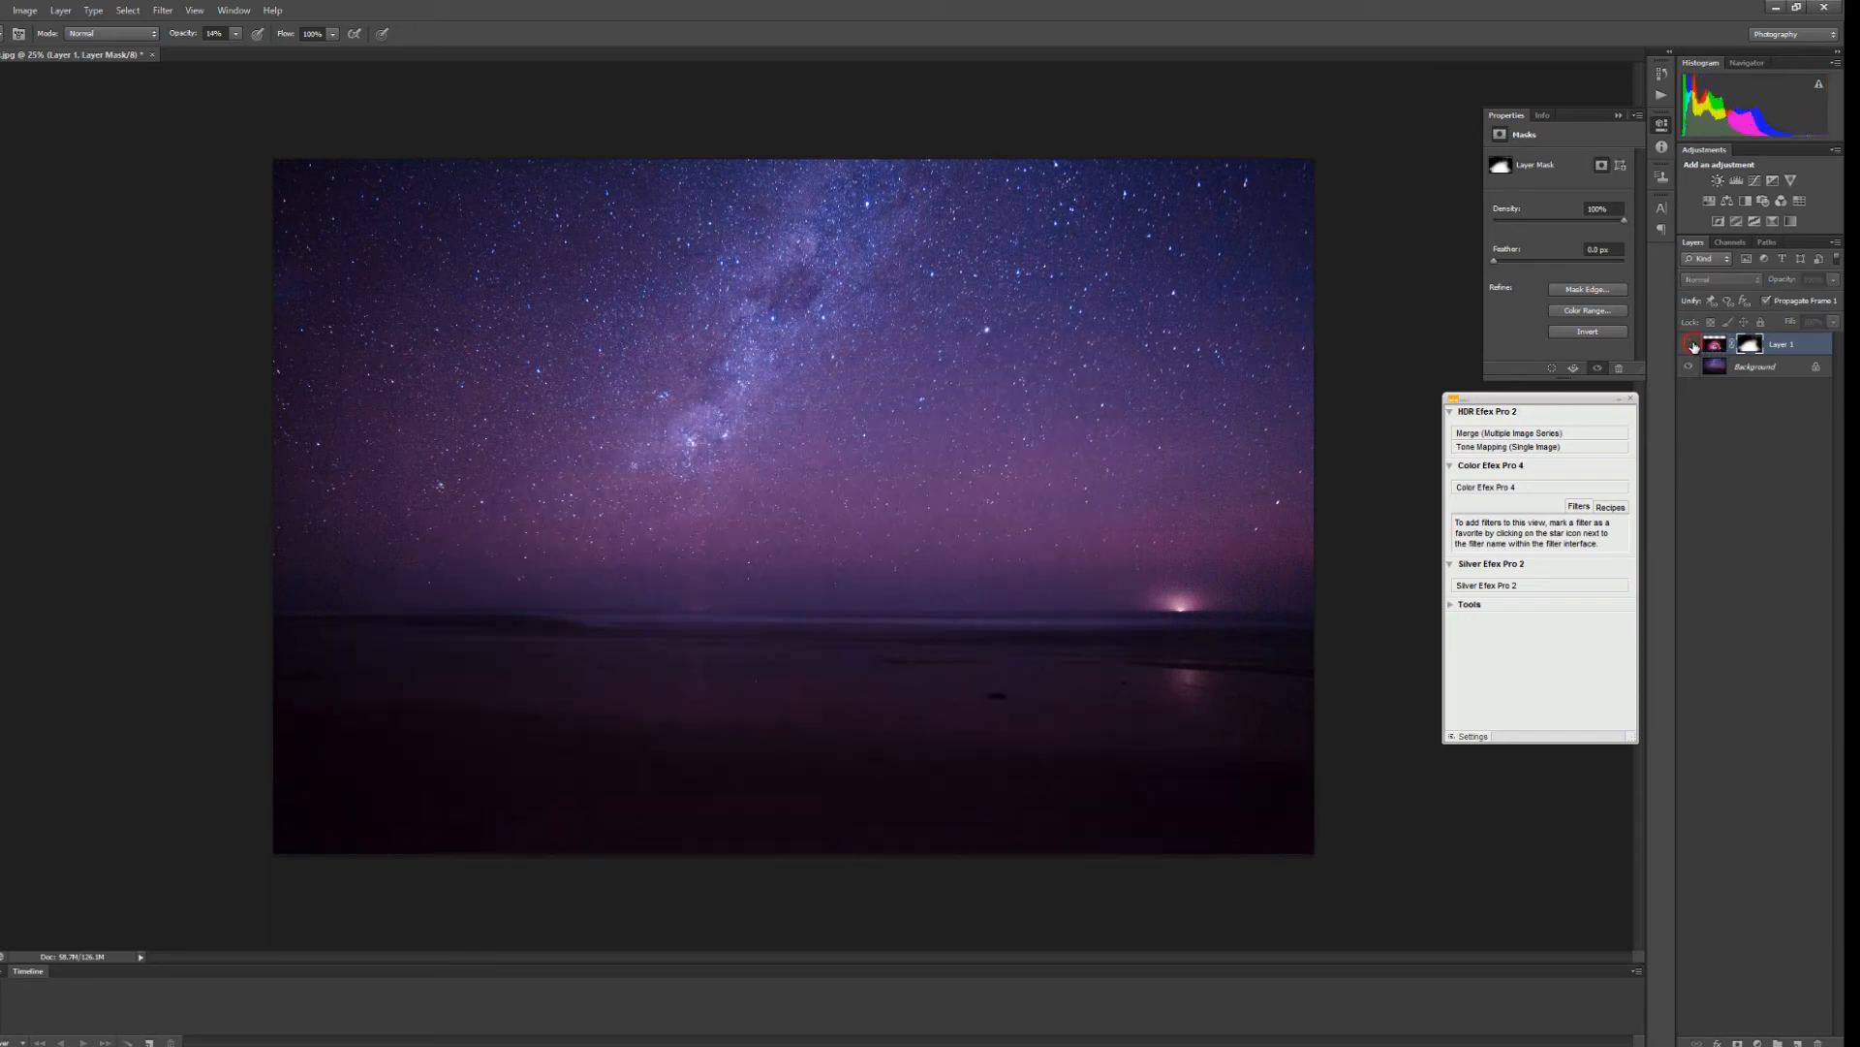
{"action": "left_click", "coordinate": [1691, 345]}
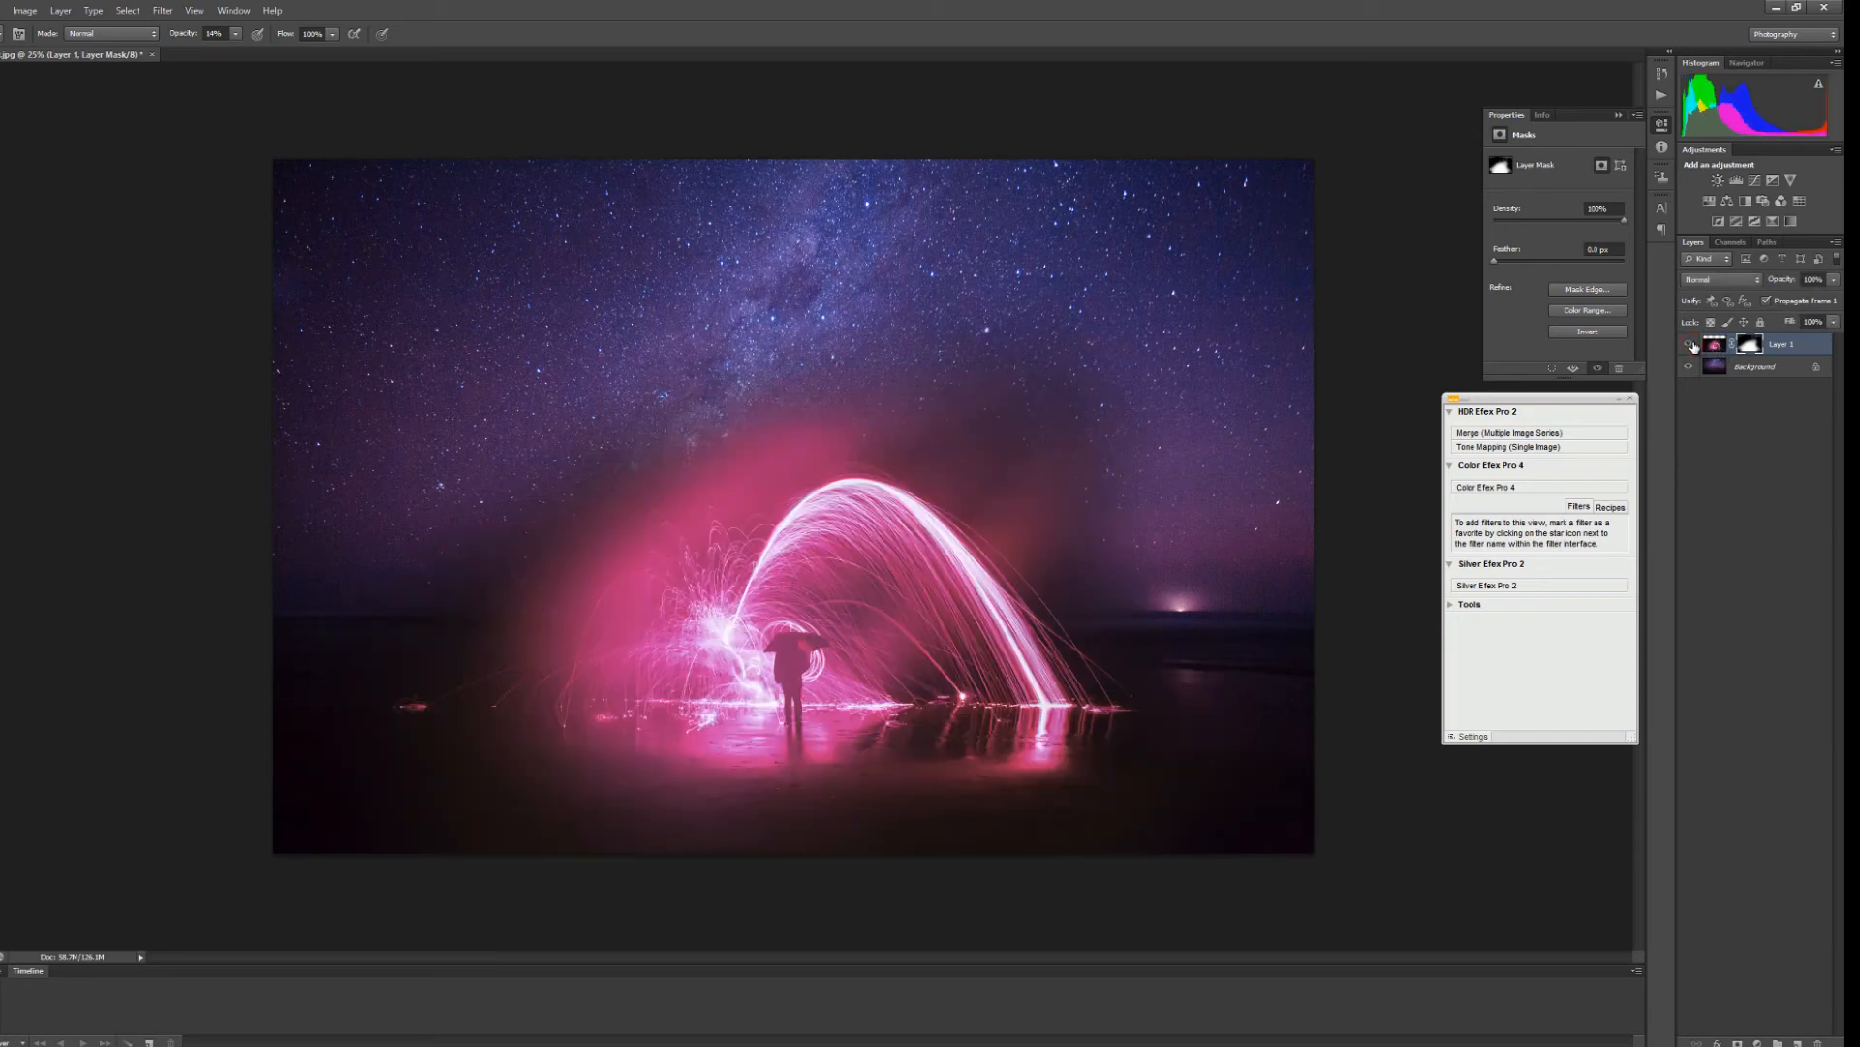
{"action": "left_click", "coordinate": [1691, 345]}
{"action": "left_click", "coordinate": [1691, 345]}
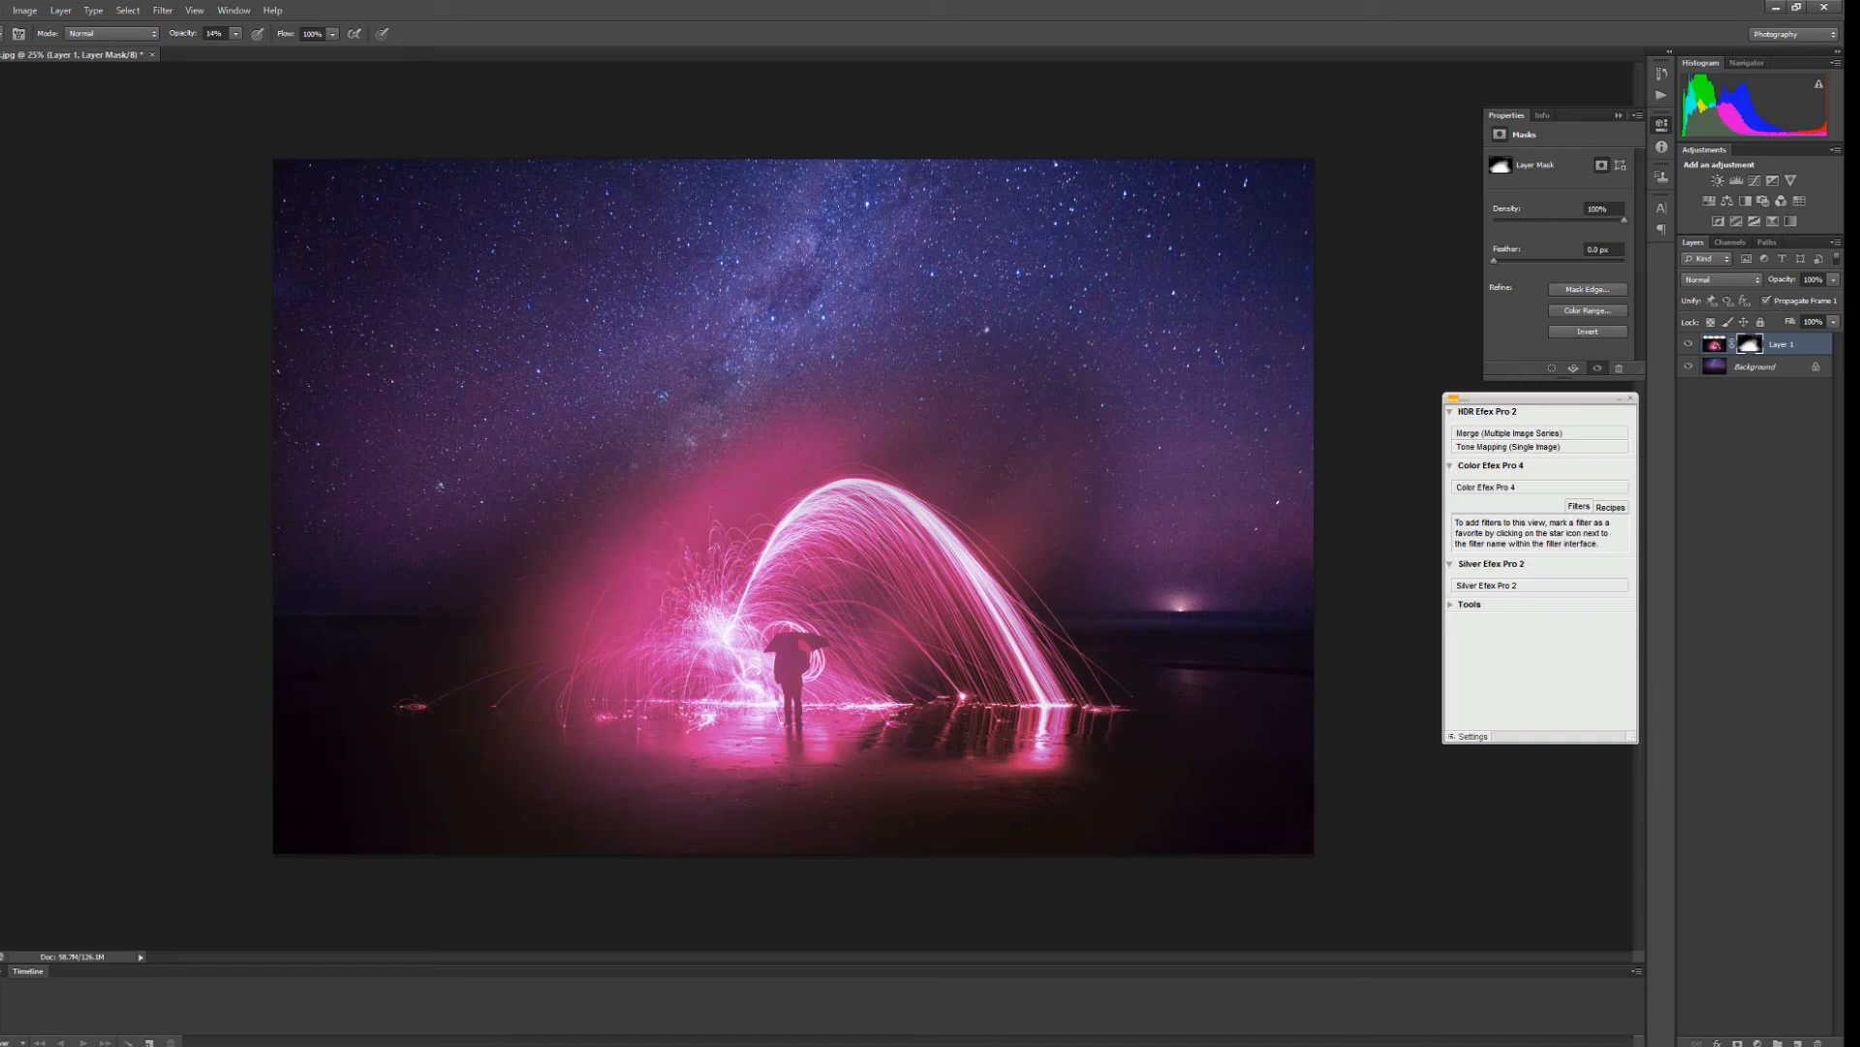
Flatten the masked steel-wool layer and the Milky Way background into a single layer.
{"action": "left_click", "coordinate": [2, 334]}
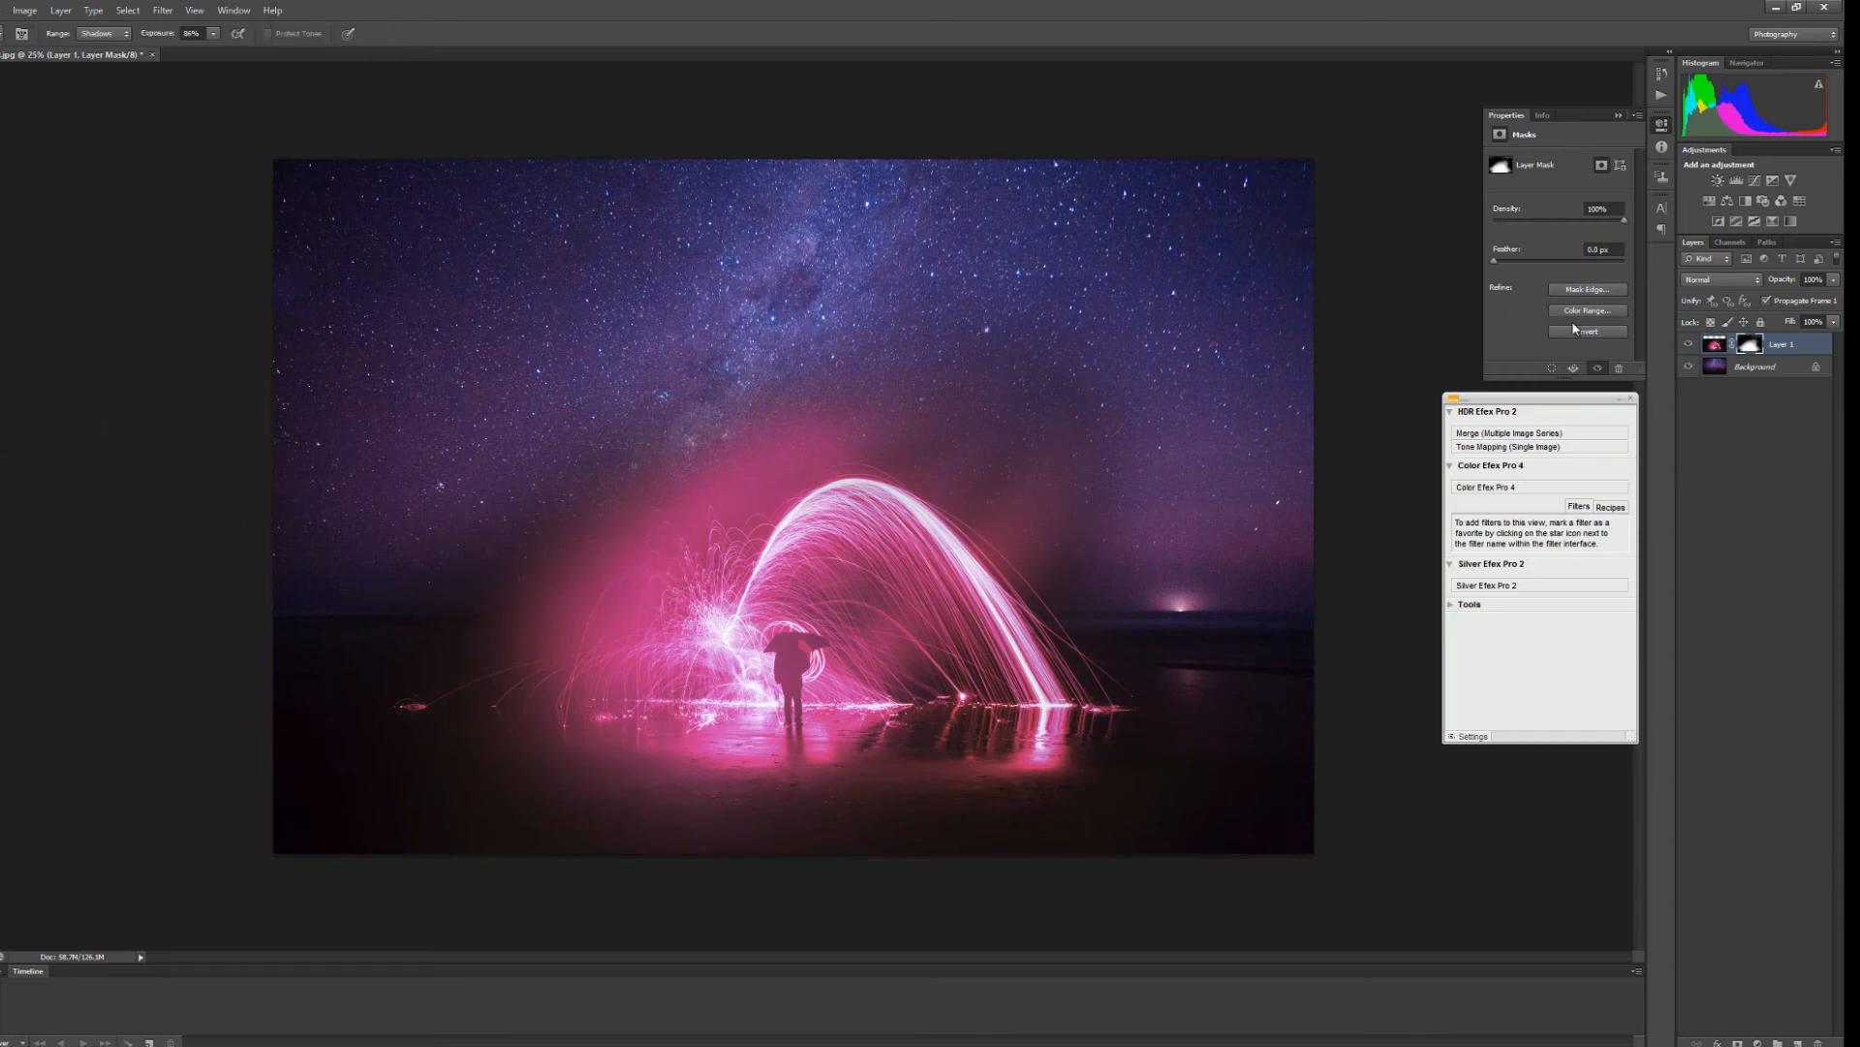
{"action": "right_click", "coordinate": [1770, 373]}
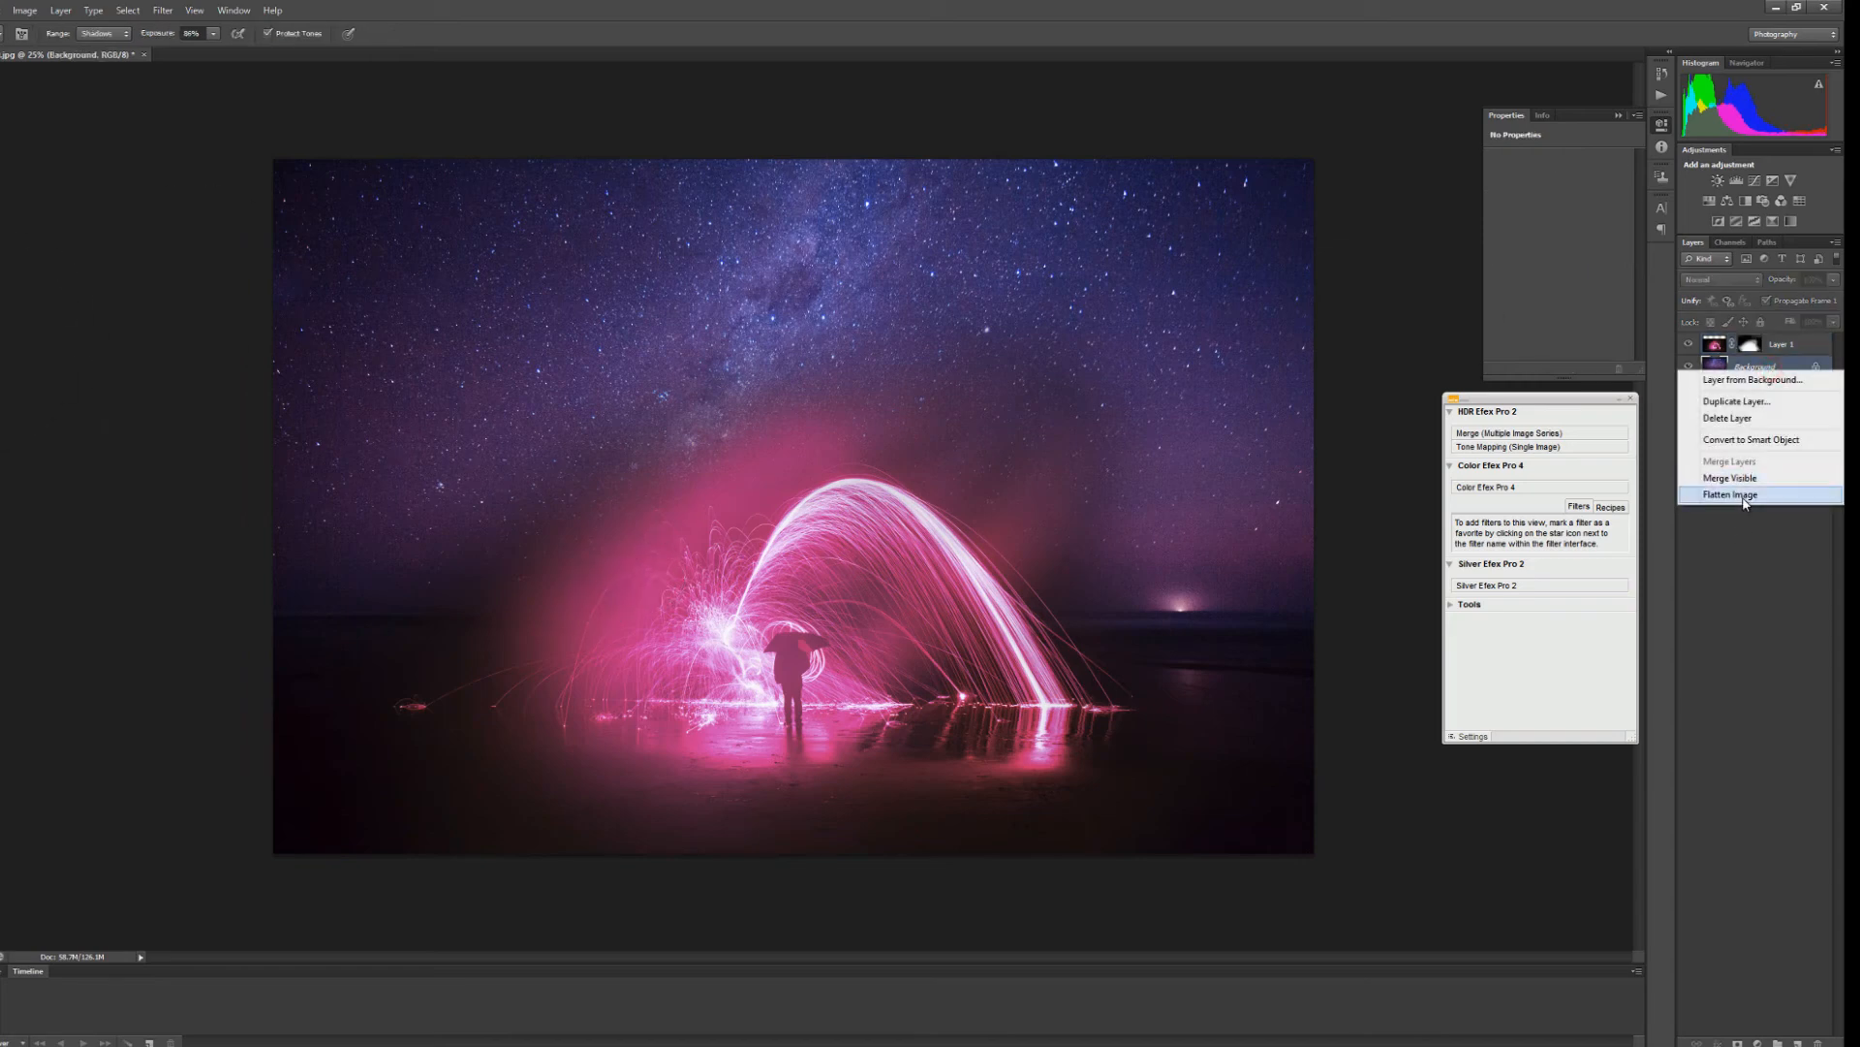
{"action": "left_click", "coordinate": [1764, 666]}
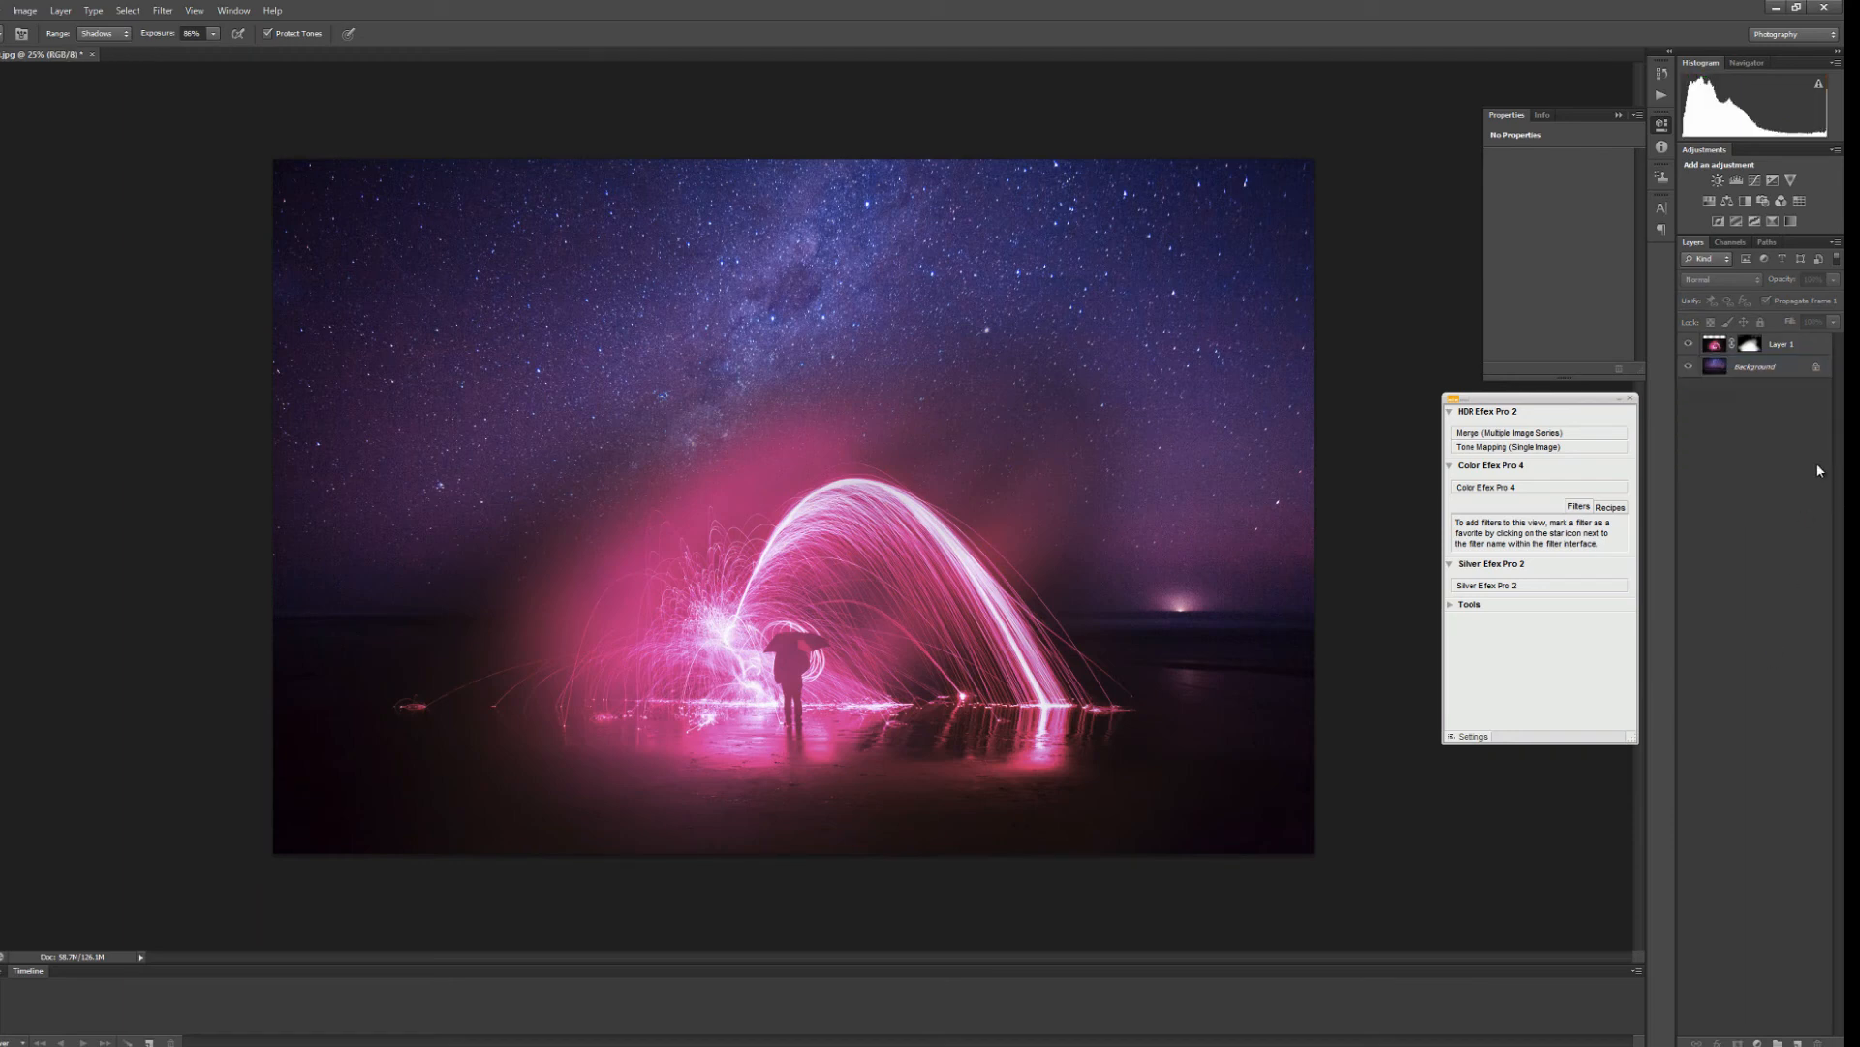
{"action": "right_click", "coordinate": [1774, 371]}
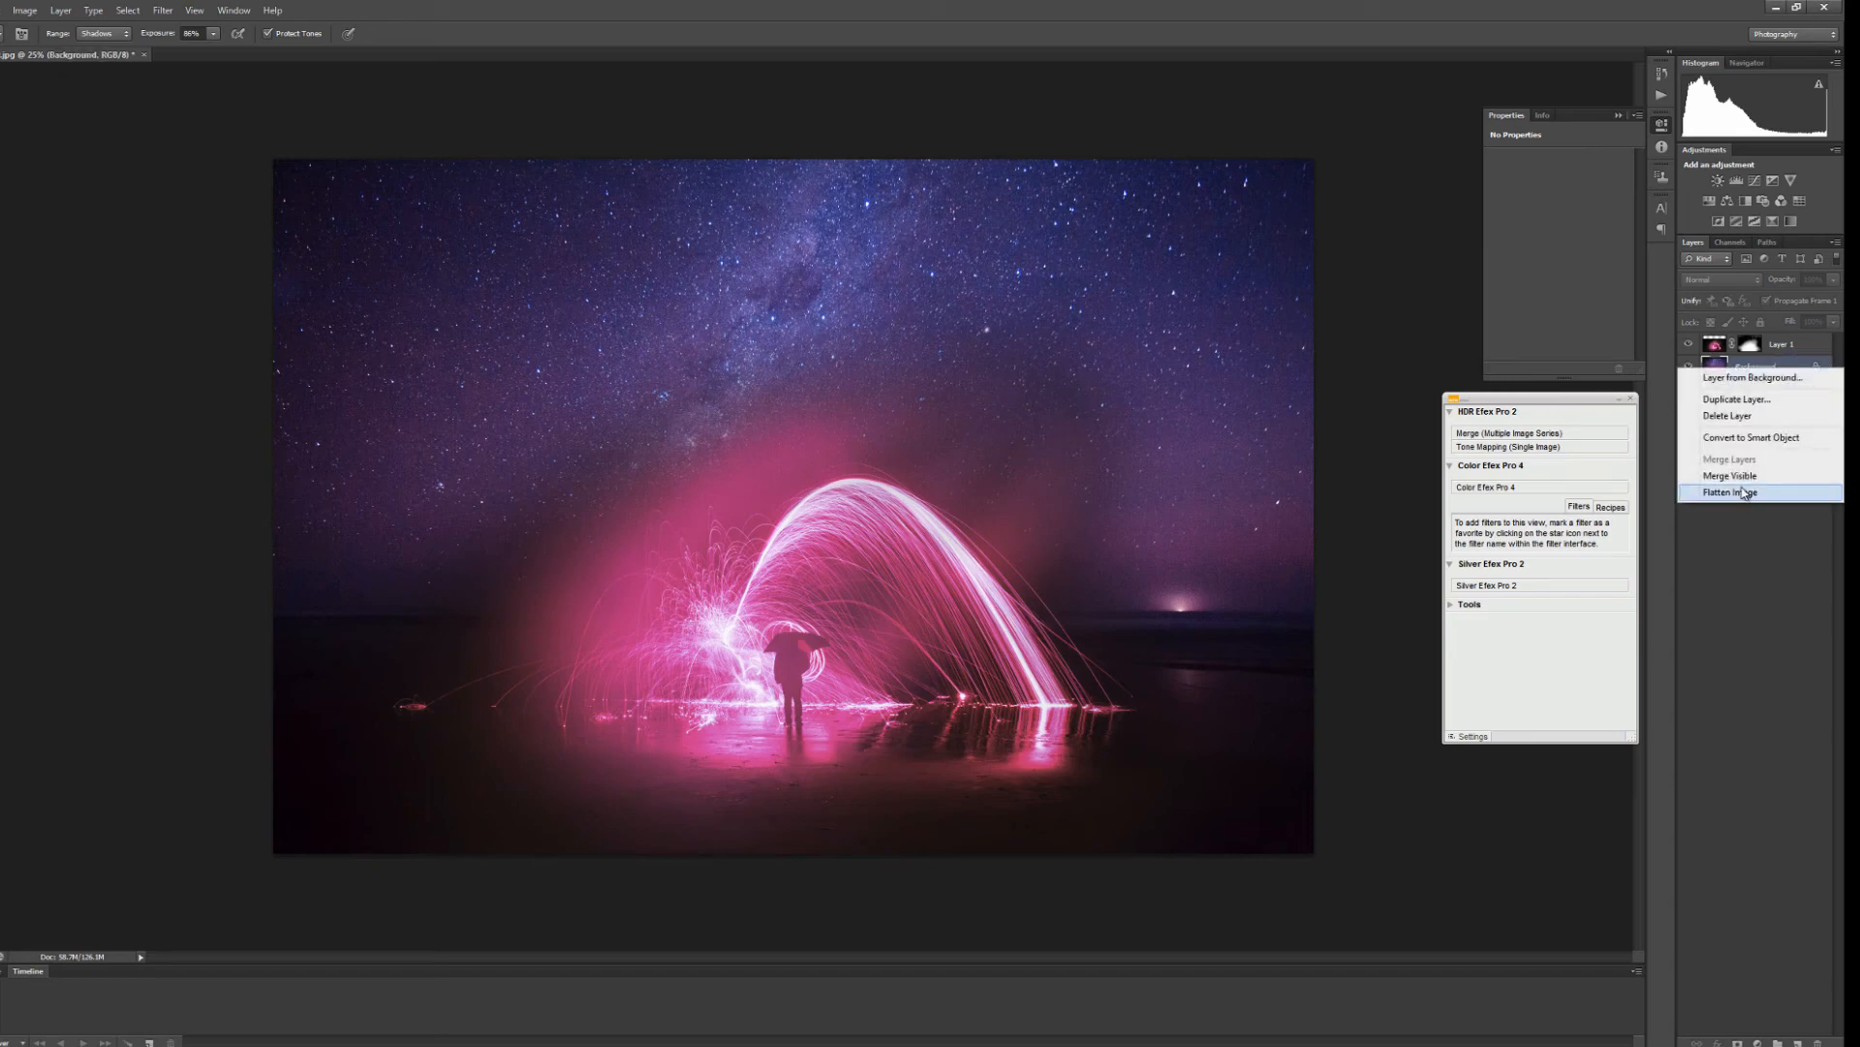
{"action": "left_click", "coordinate": [1743, 493]}
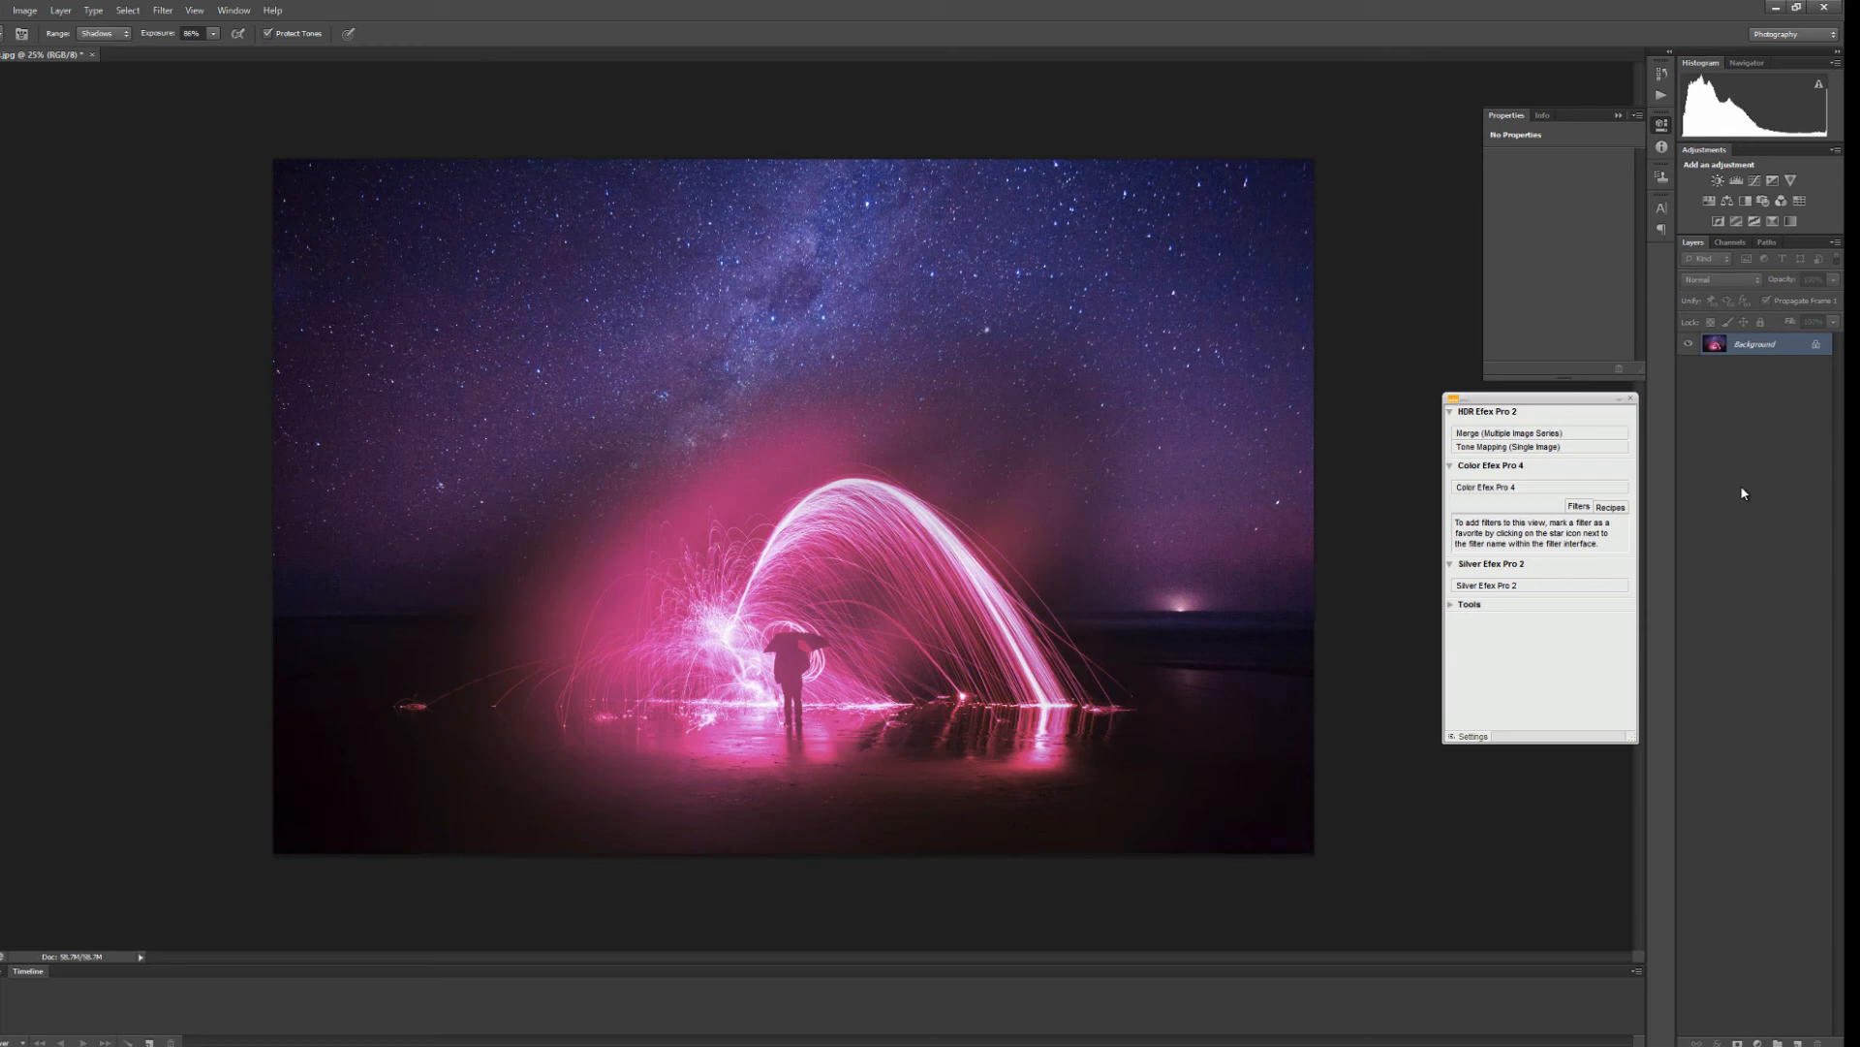
Open the flattened image in Color Efex Pro 4 and try the Pro Contrast filter's Strong Contrast, Dynamic Contrast and Neutral presets.
{"action": "left_click", "coordinate": [1479, 493]}
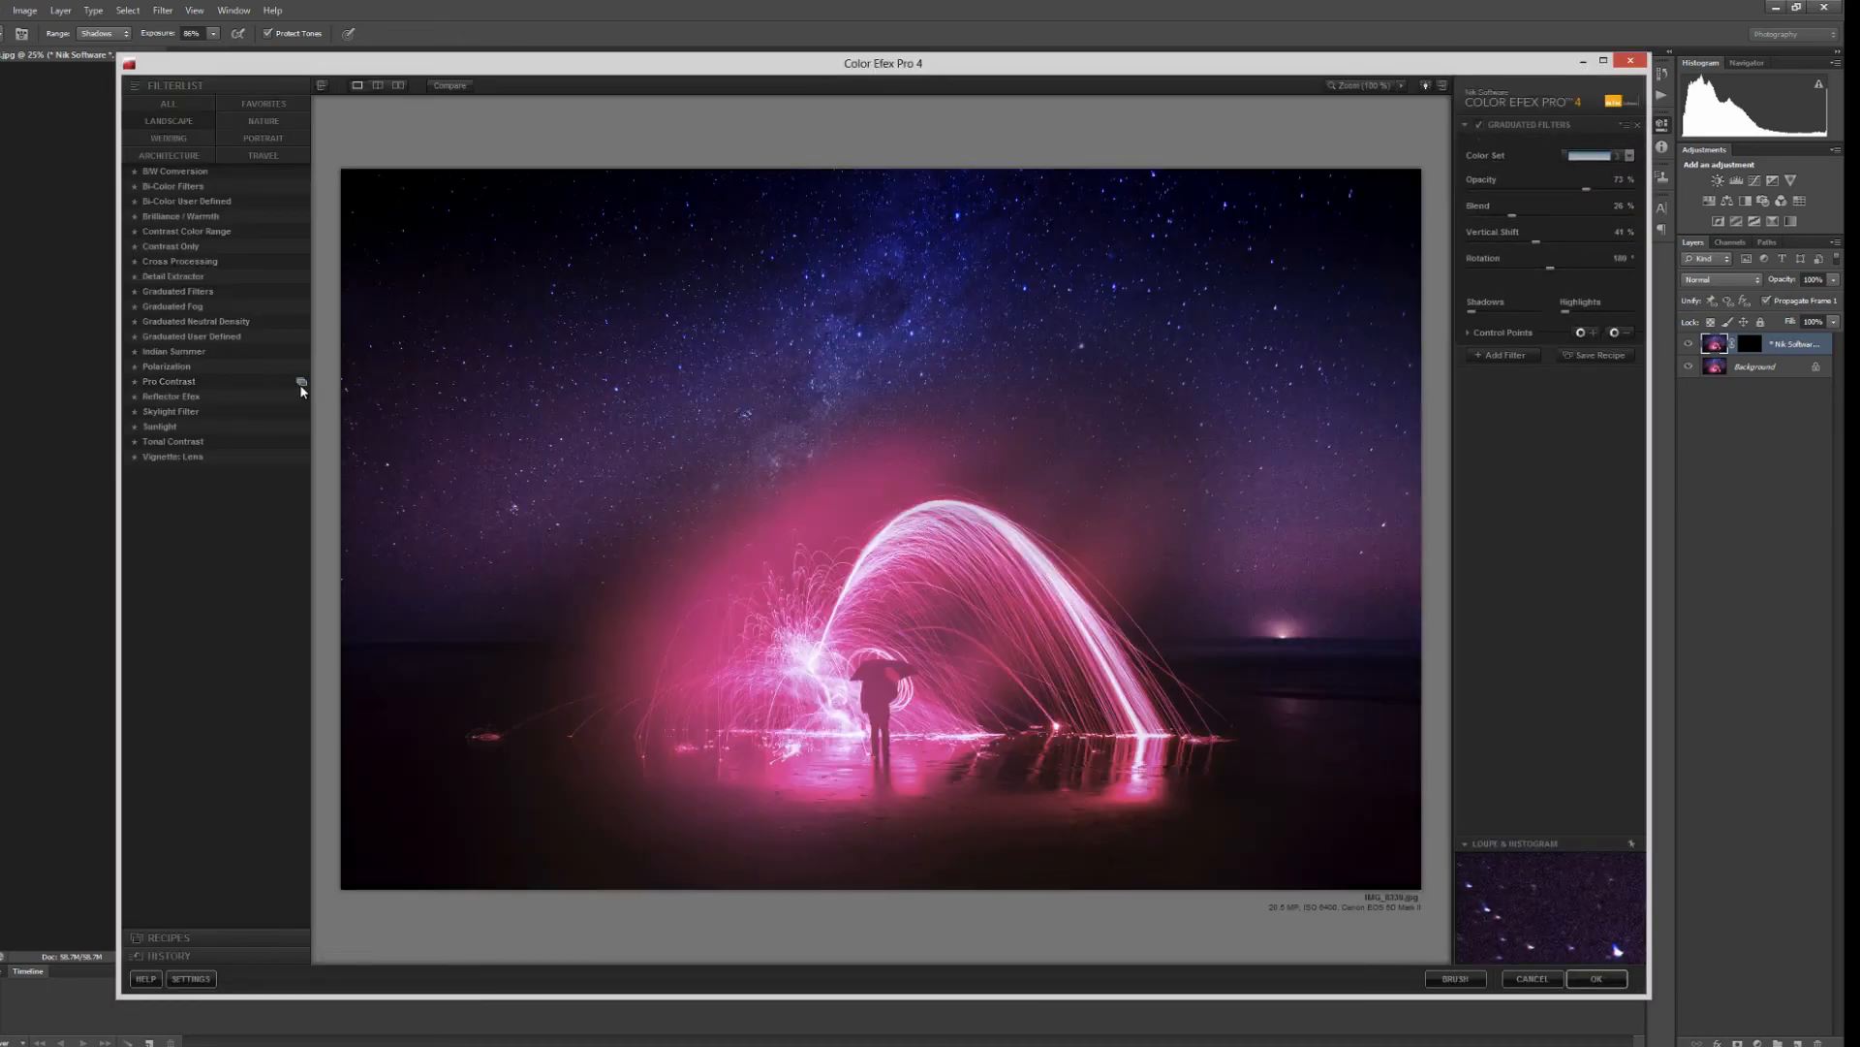
{"action": "left_click", "coordinate": [302, 382]}
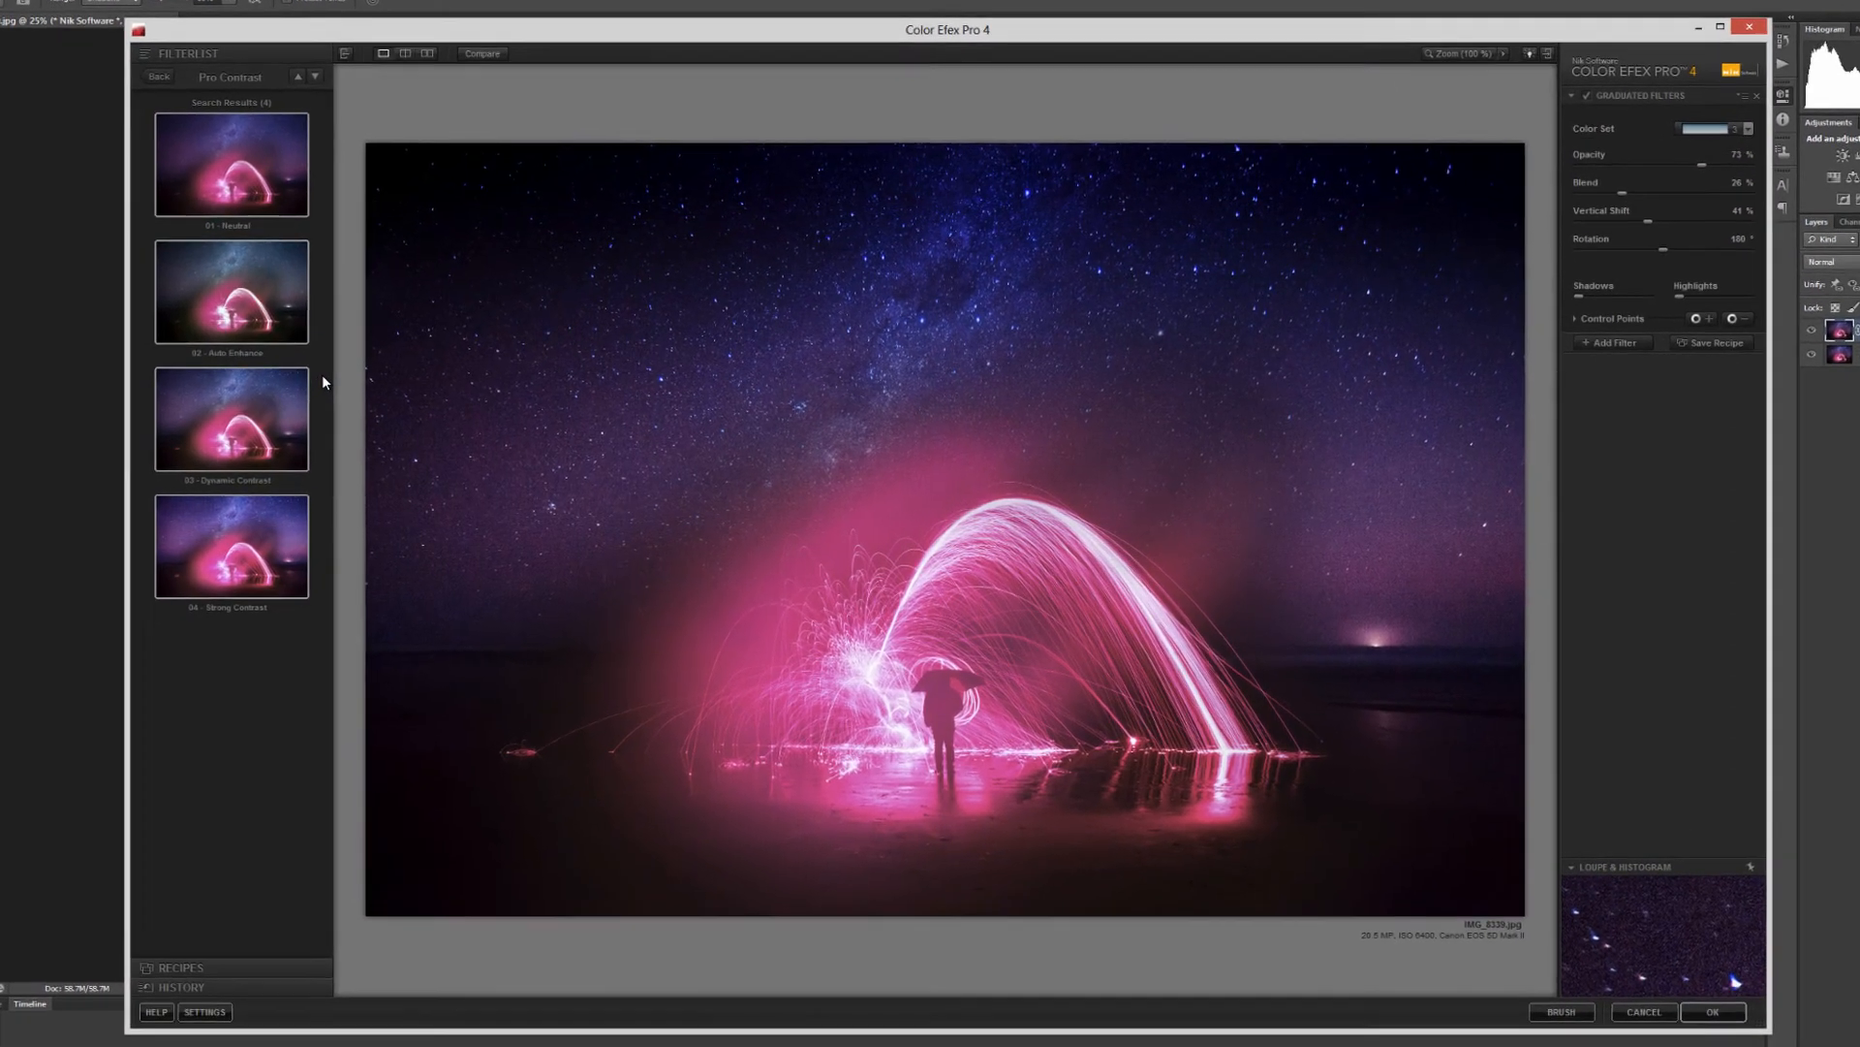
{"action": "left_click", "coordinate": [243, 556]}
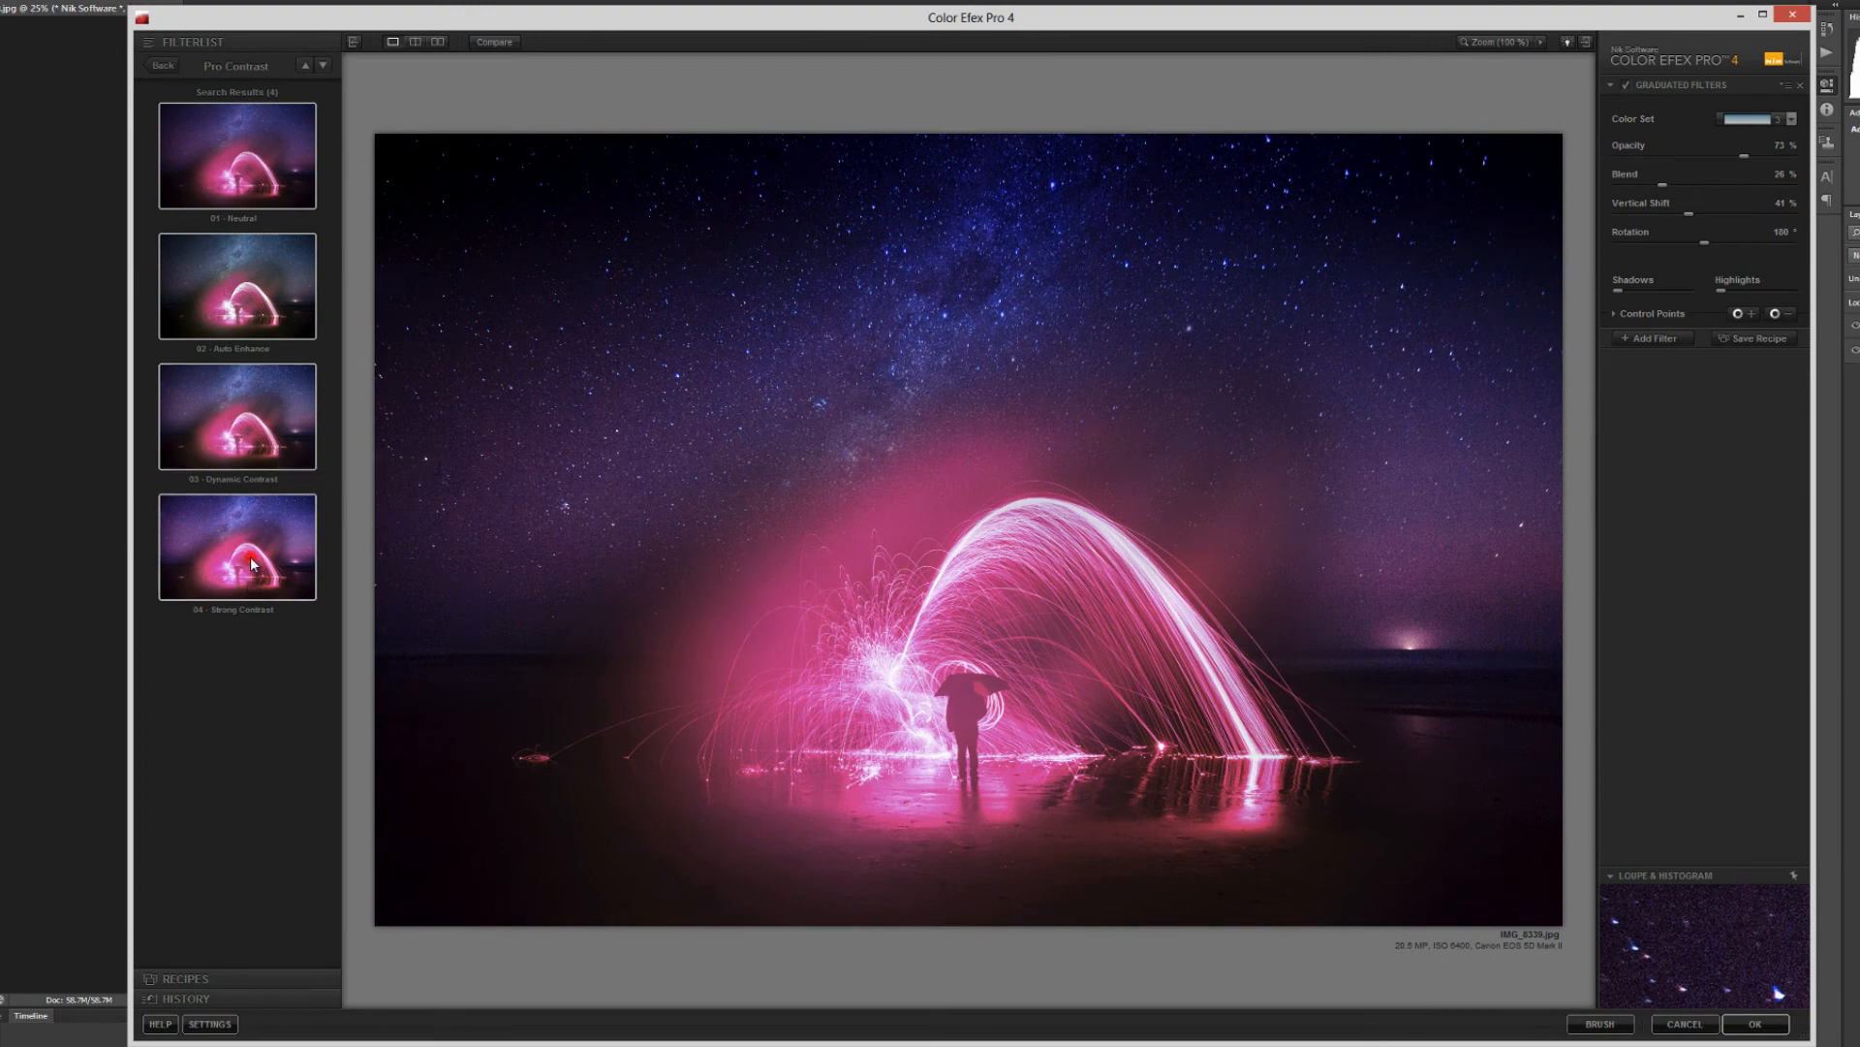
{"action": "left_click", "coordinate": [257, 470]}
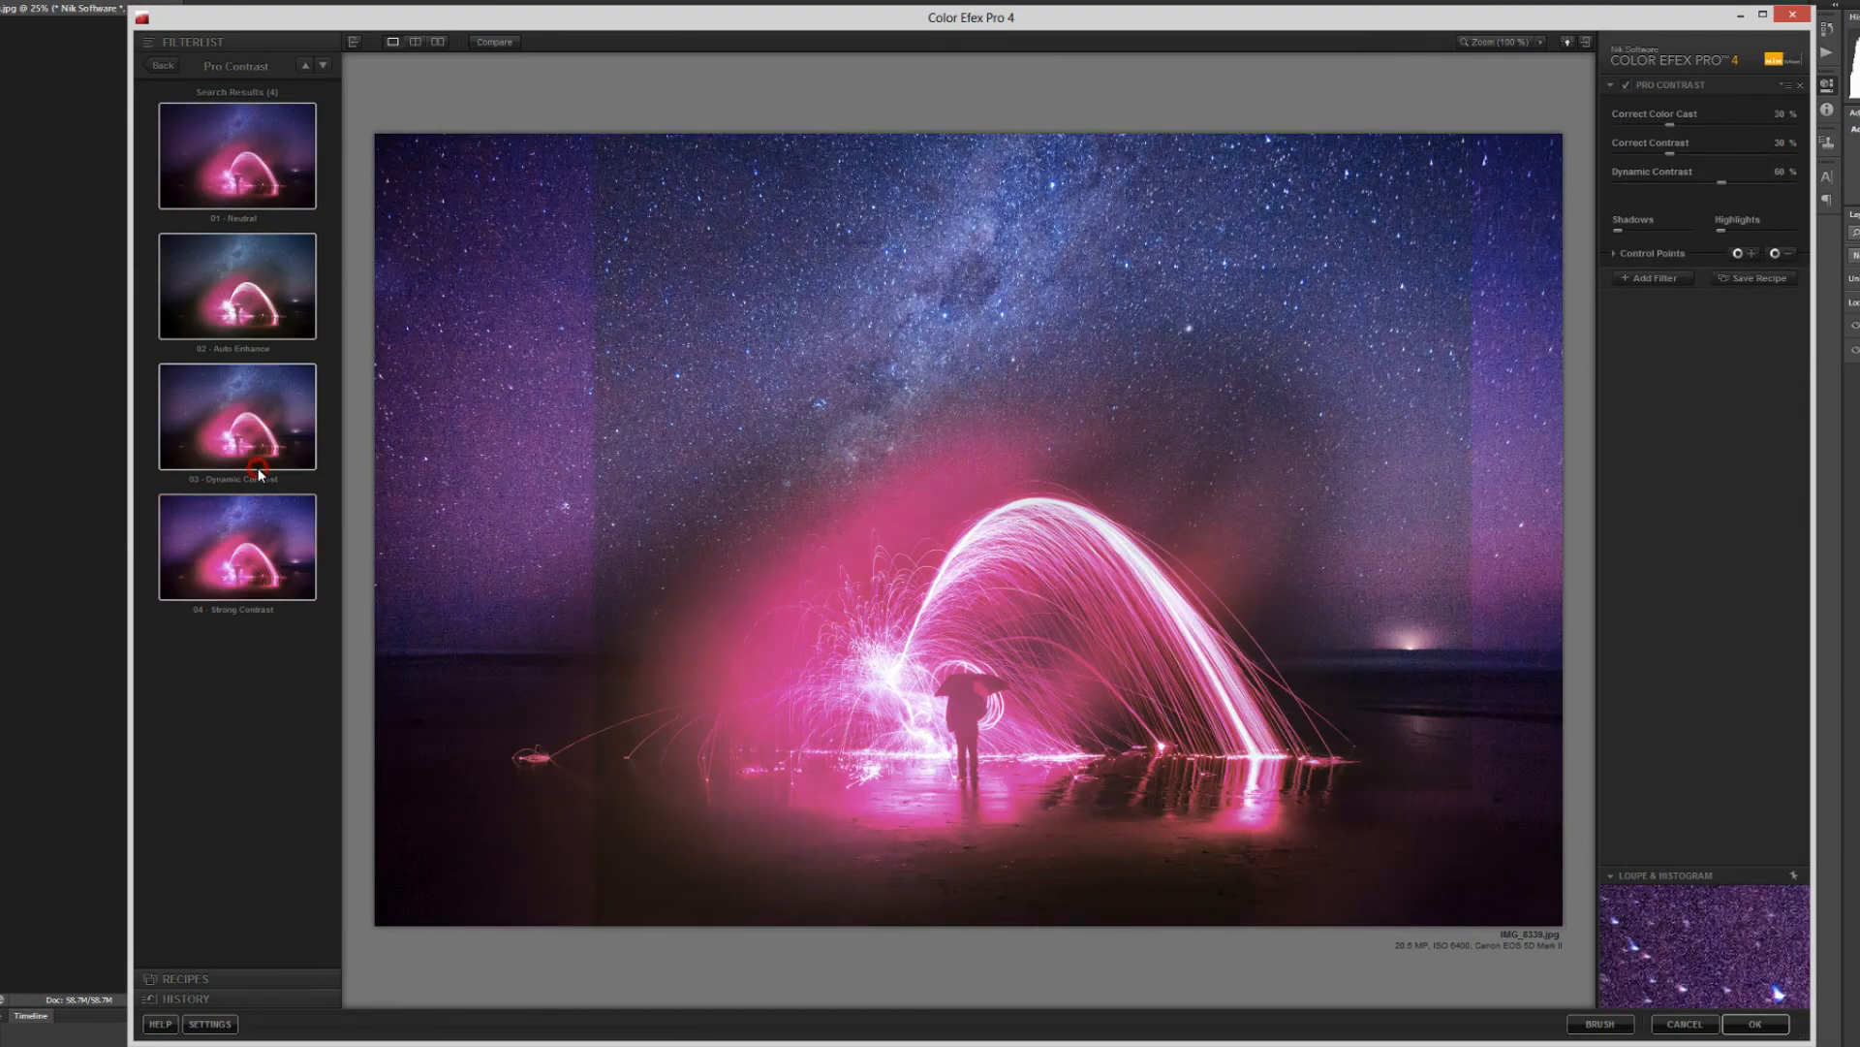
{"action": "left_click", "coordinate": [264, 213]}
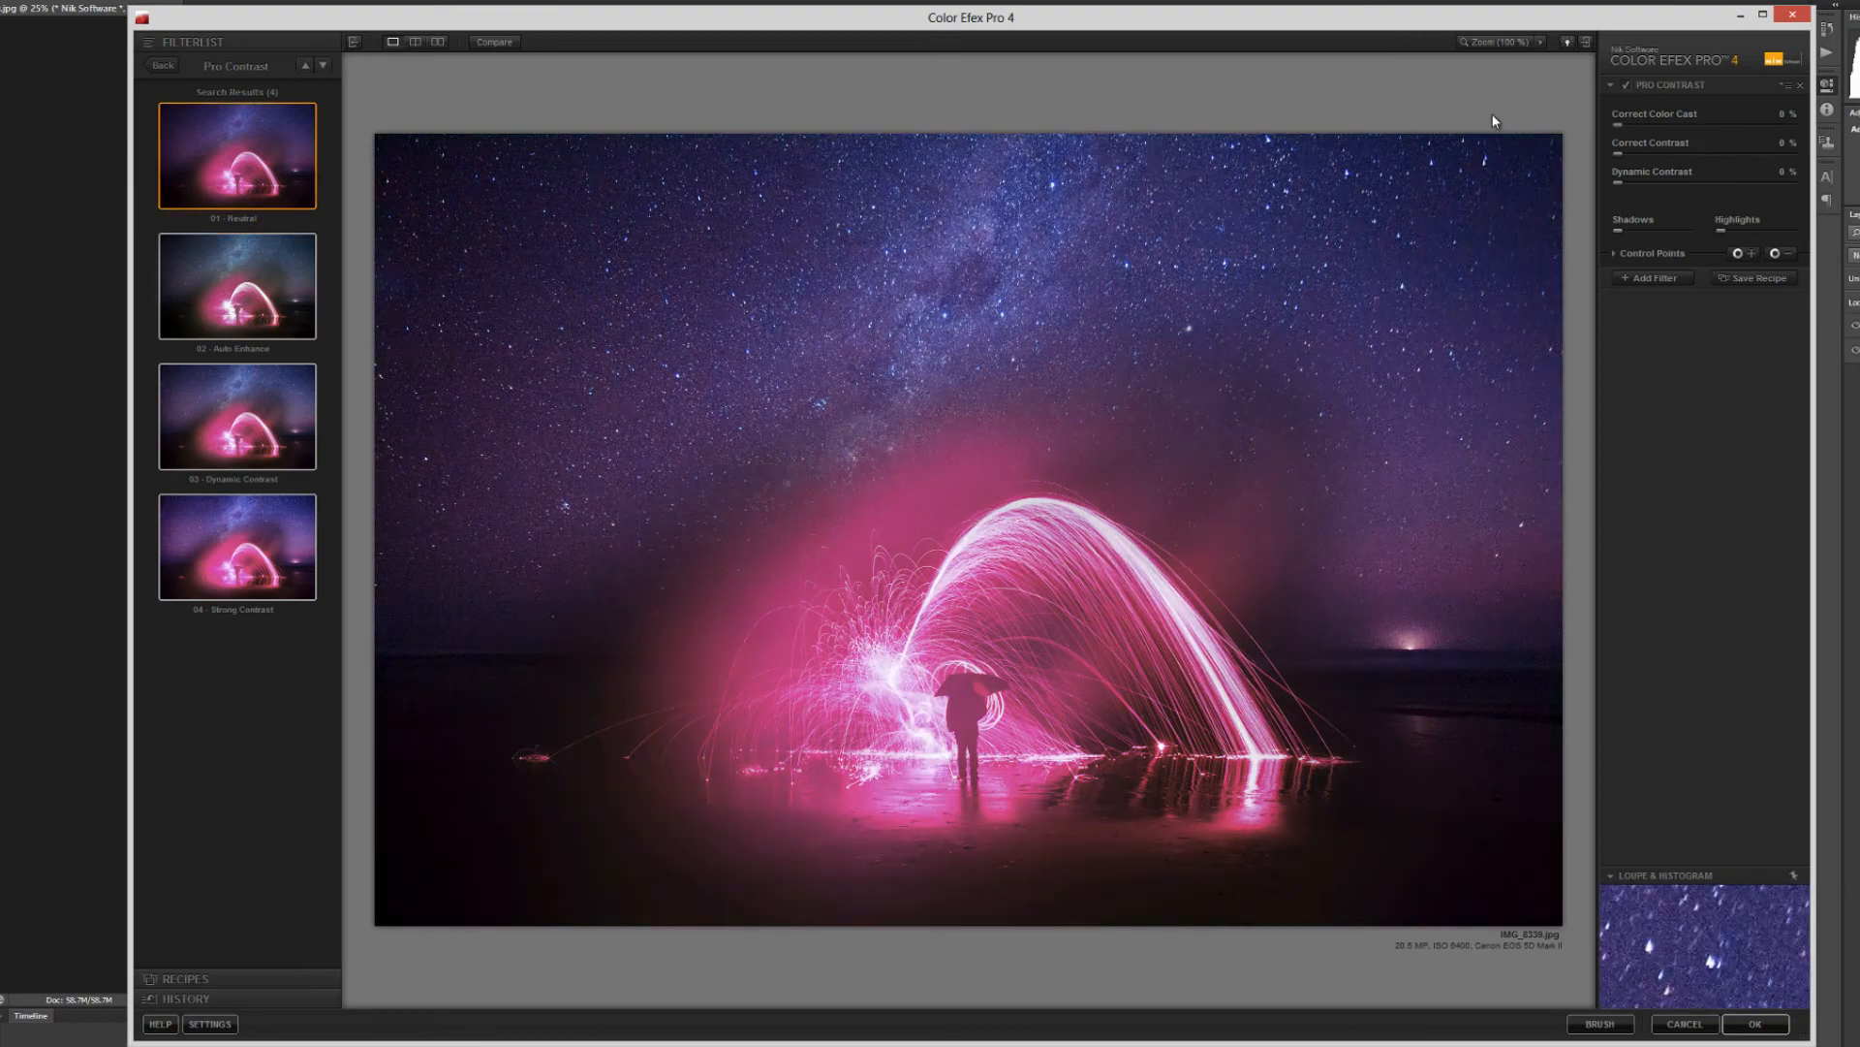
{"action": "left_click", "coordinate": [1626, 85]}
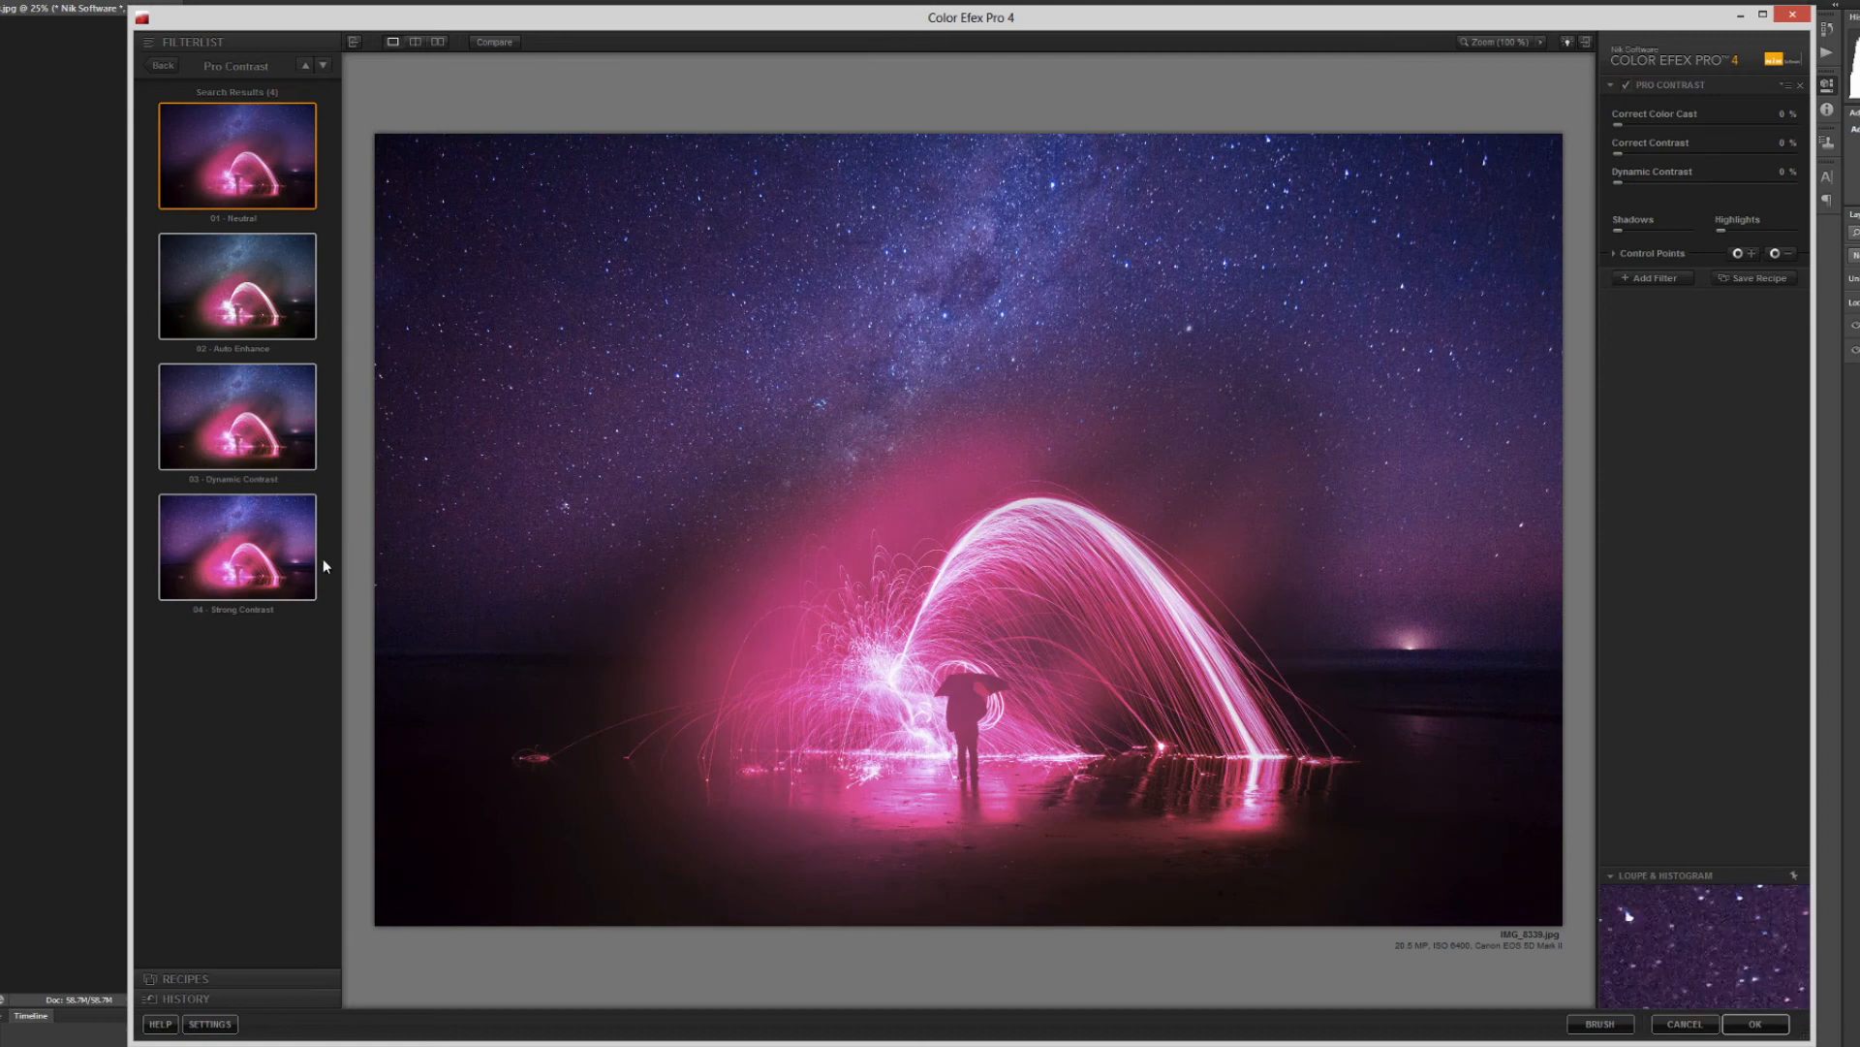
Choose the Strong Contrast preset, compare it with the unfiltered image, reduce Correct Contrast and apply the Pro Contrast filter.
{"action": "left_click", "coordinate": [291, 551]}
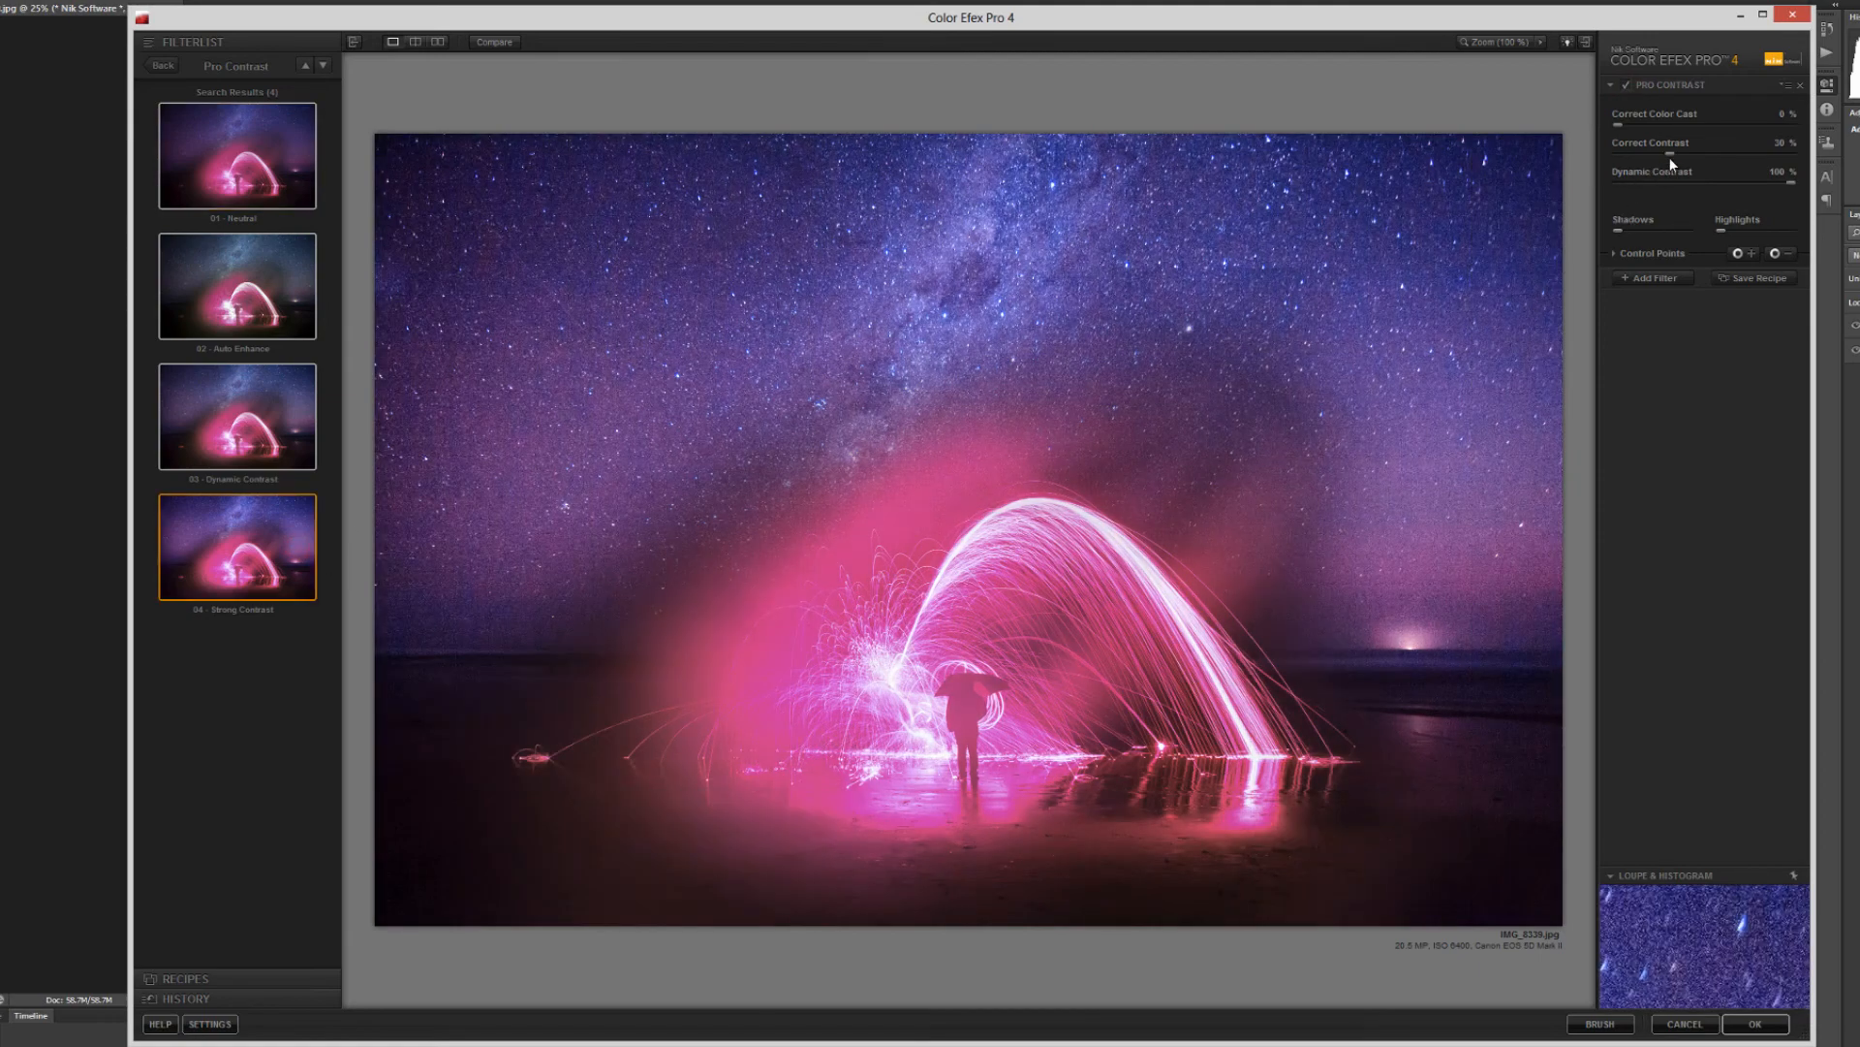
{"action": "left_click", "coordinate": [1626, 86]}
{"action": "left_click", "coordinate": [1626, 85]}
{"action": "left_click", "coordinate": [1626, 85]}
{"action": "left_click", "coordinate": [1626, 85]}
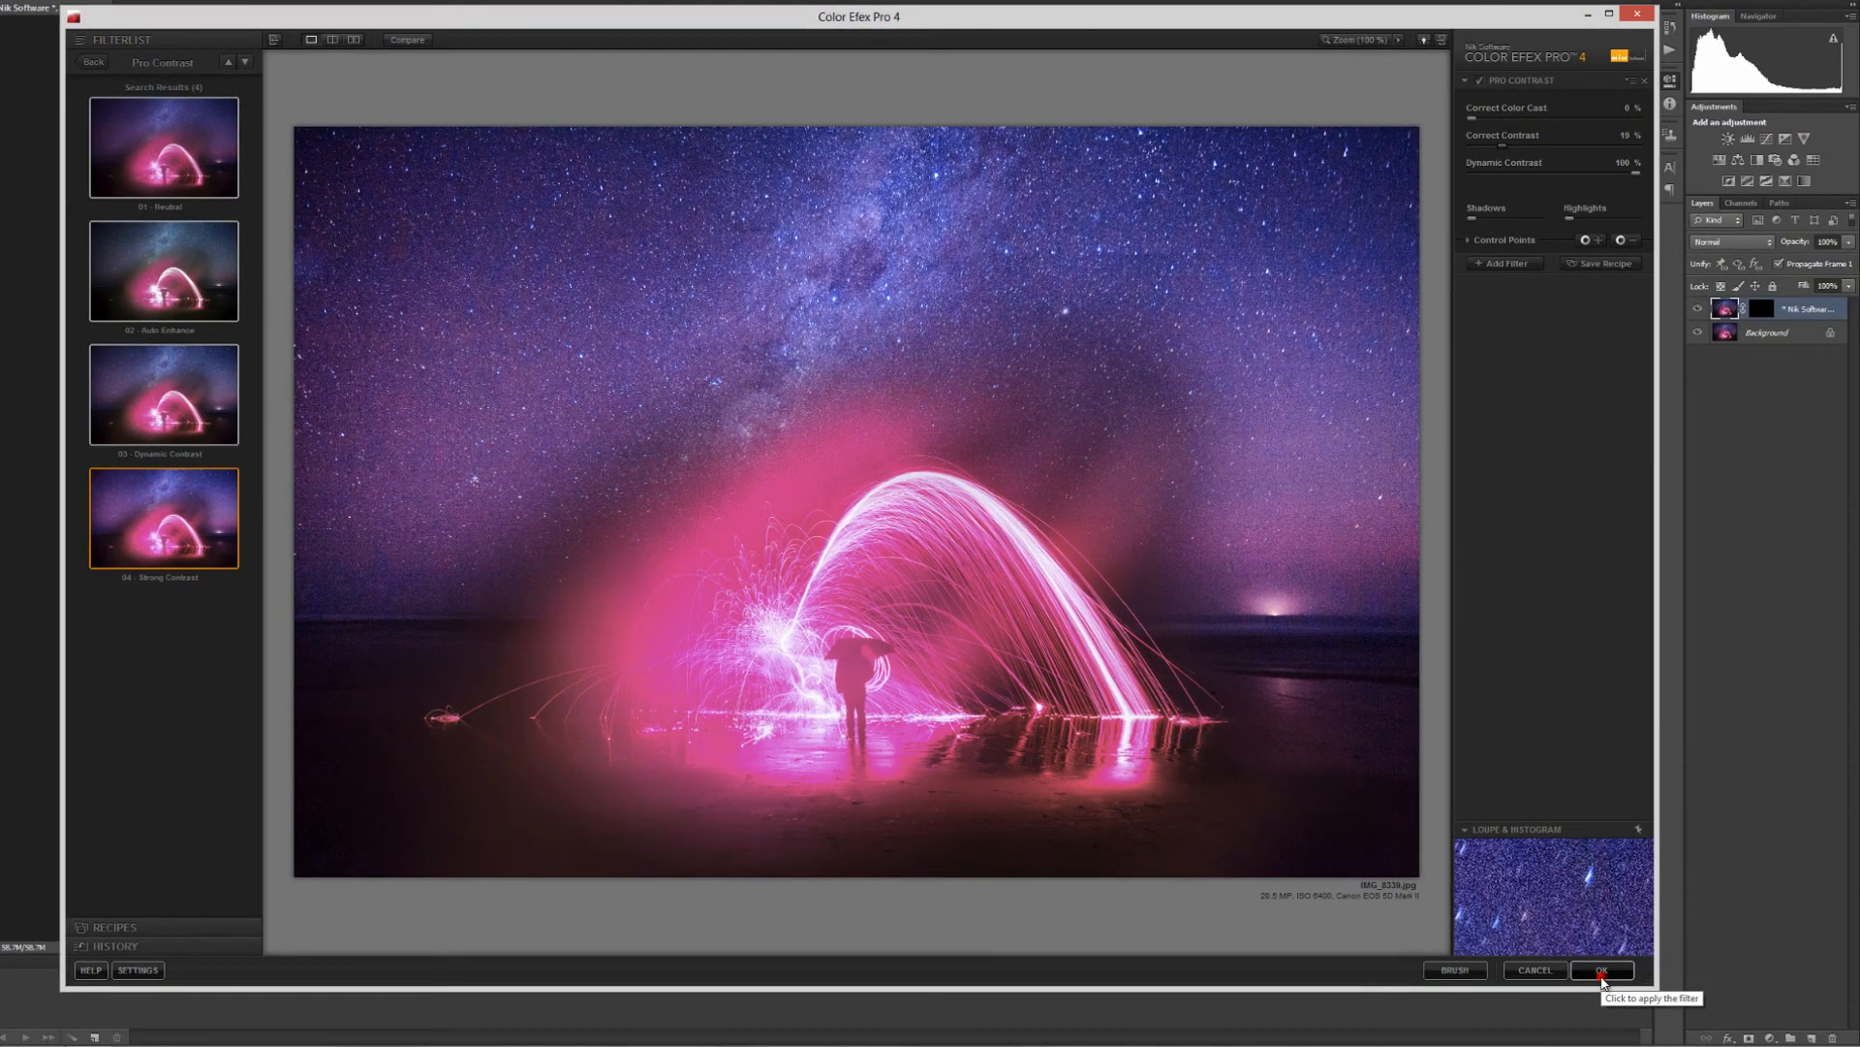
{"action": "left_click", "coordinate": [1603, 973]}
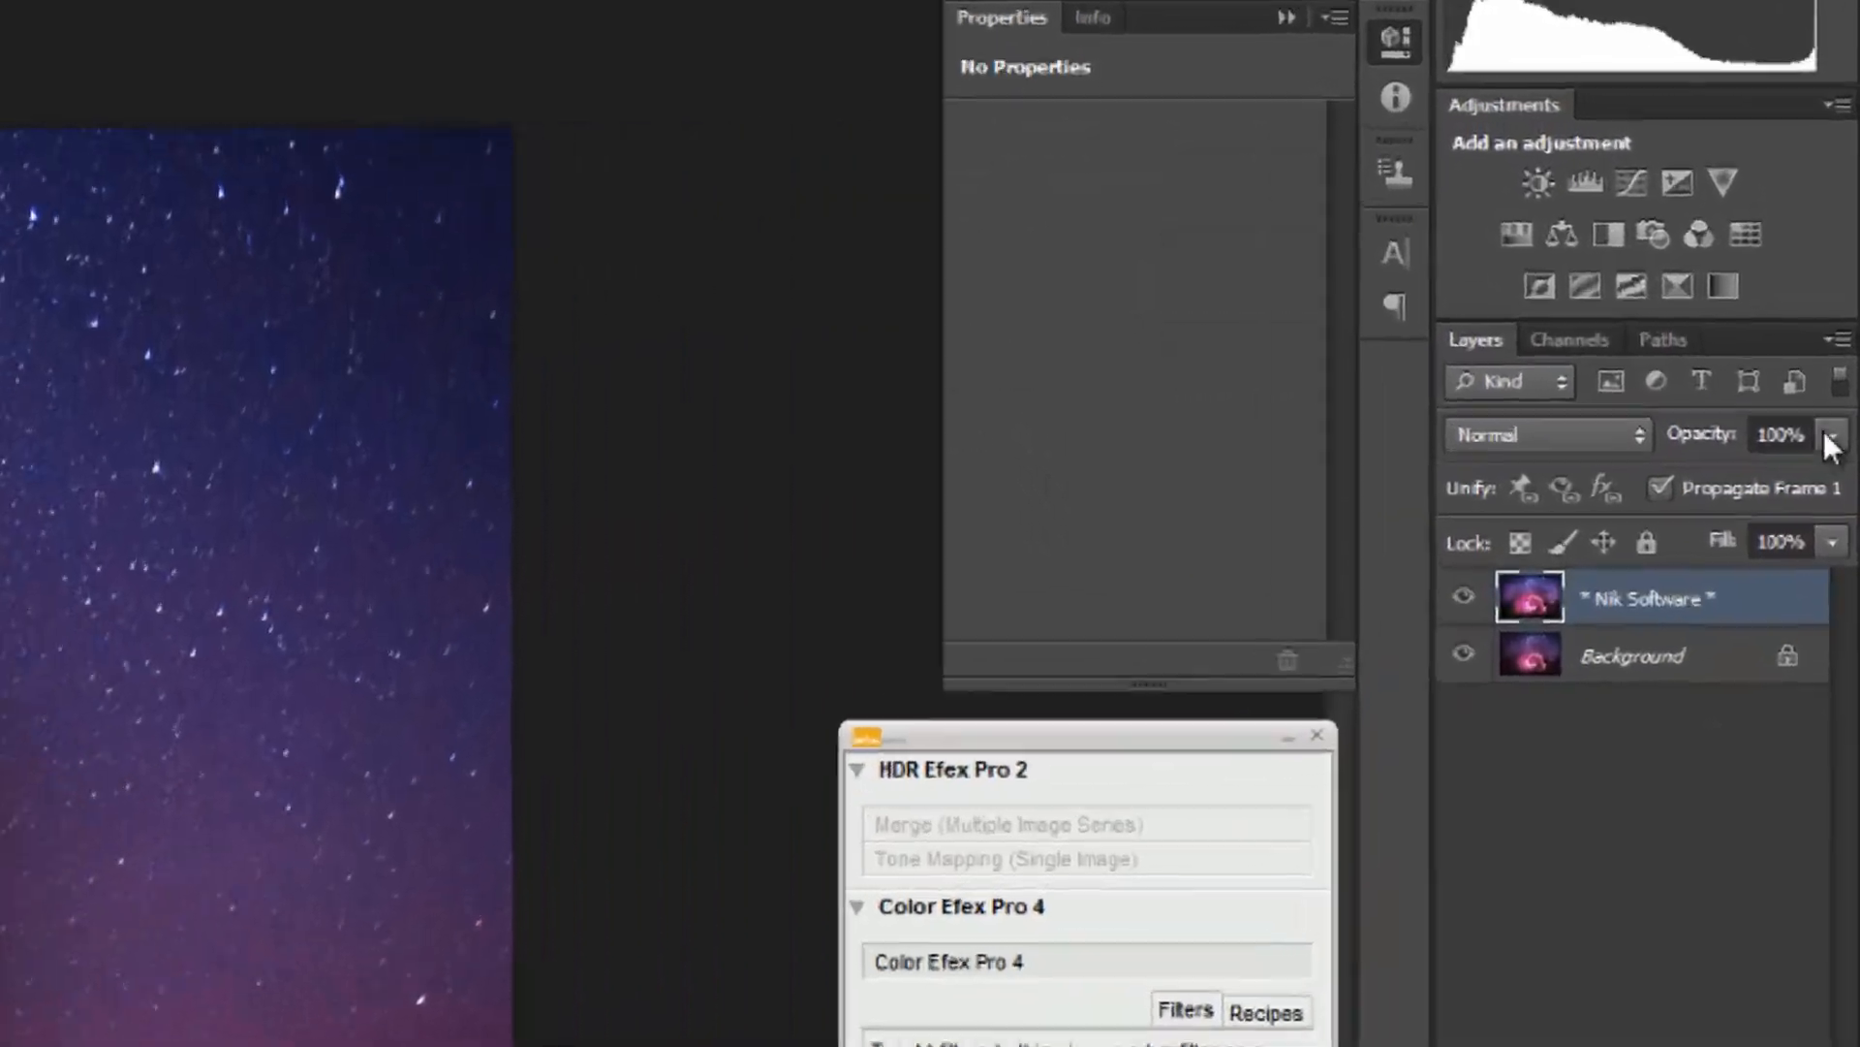
Reduce the Pro Contrast layer's opacity to about 33%.
{"action": "left_click", "coordinate": [1846, 242]}
{"action": "left_click_drag", "start_coordinate": [1766, 487], "coordinate": [1689, 492]}
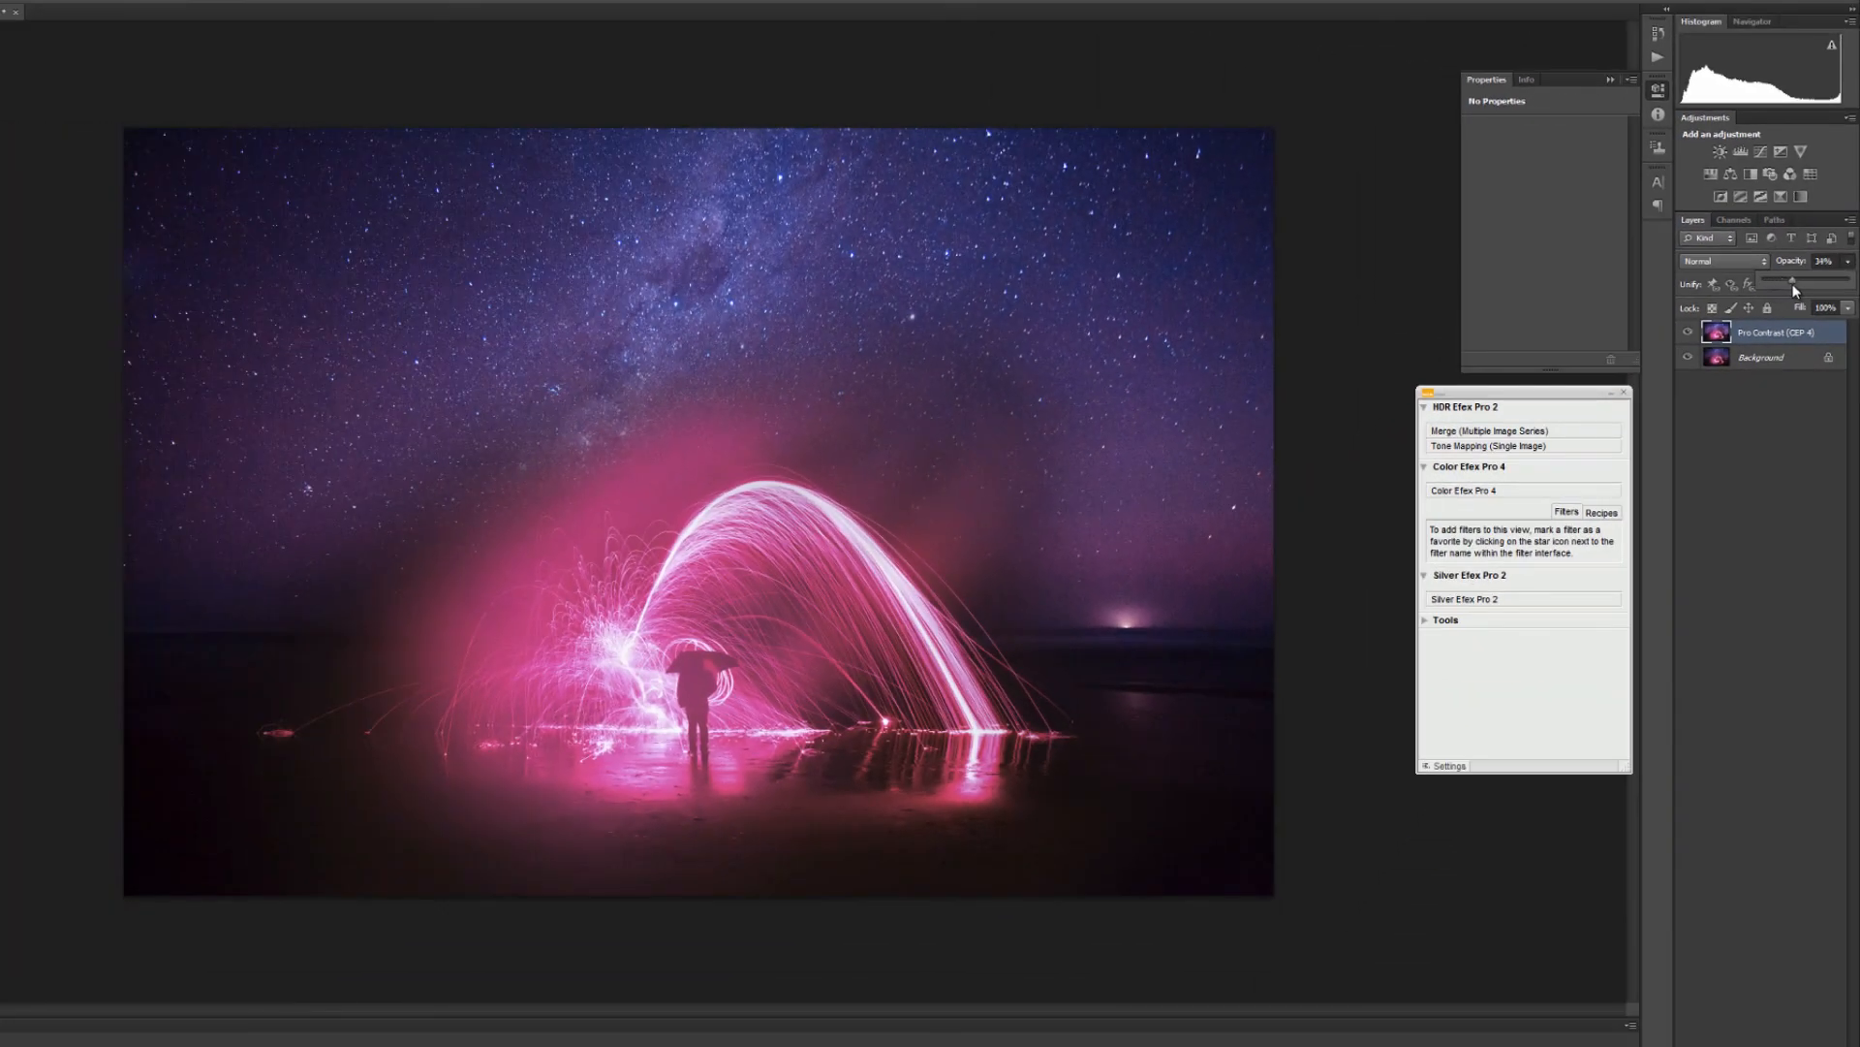
{"action": "left_click_drag", "start_coordinate": [1802, 287], "coordinate": [1814, 293]}
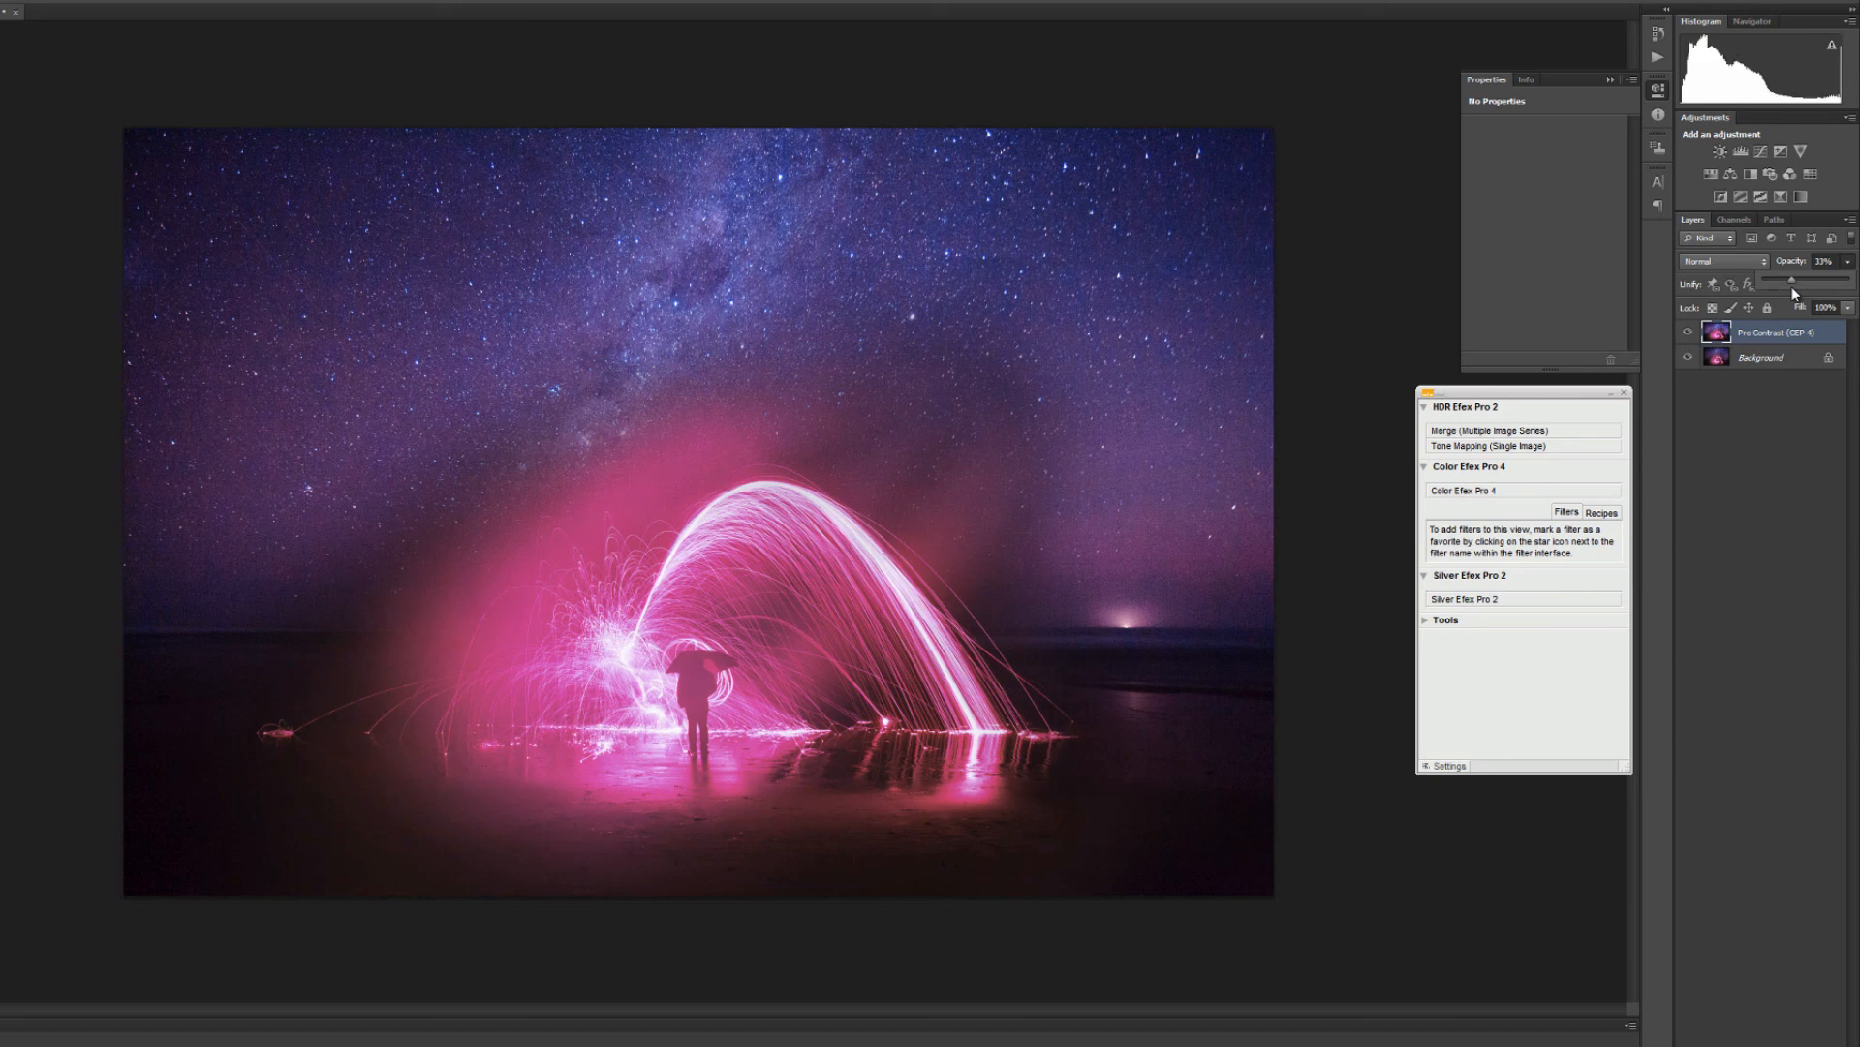
Flatten the Pro Contrast layer into the background and duplicate the resulting layer.
{"action": "right_click", "coordinate": [1804, 357]}
{"action": "left_click", "coordinate": [1750, 490]}
{"action": "right_click", "coordinate": [1757, 343]}
{"action": "left_click", "coordinate": [1716, 378]}
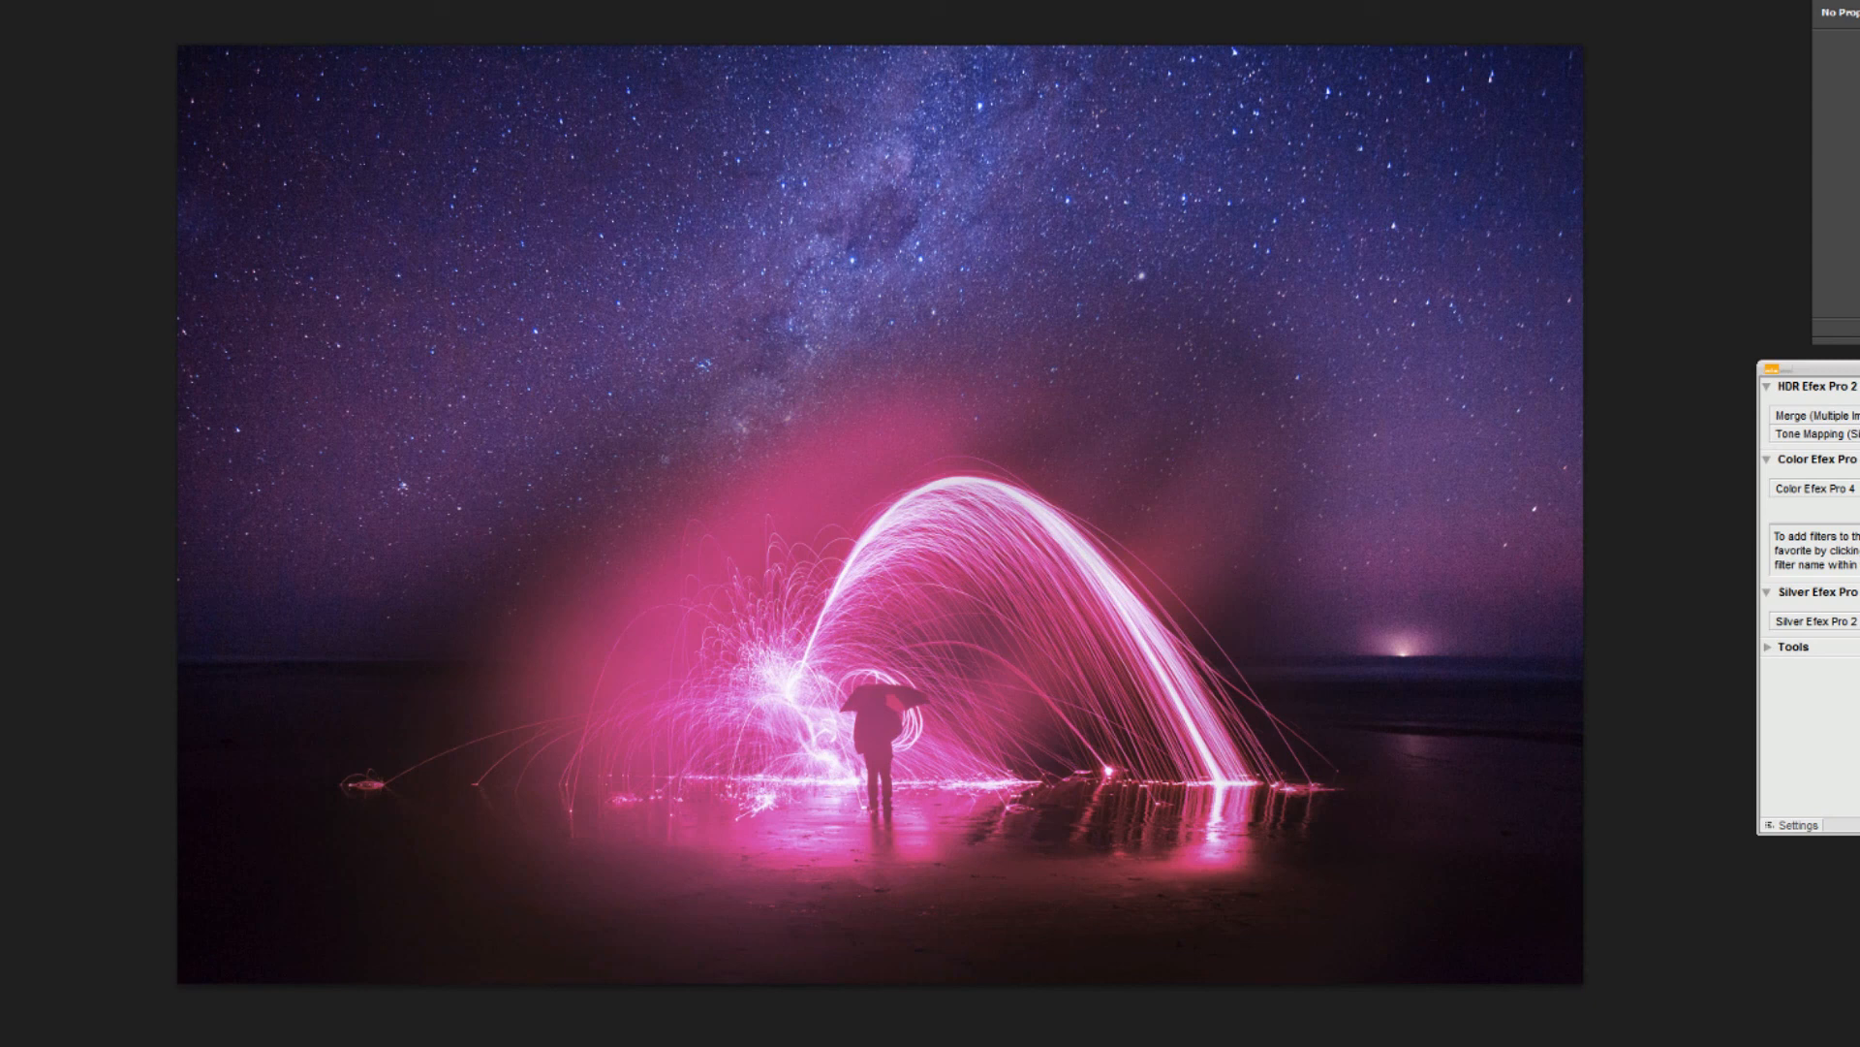
Adjust the Burn brush size and darken the beach foreground along the lower corners and bottom edge of the photo.
{"action": "right_click", "coordinate": [1055, 690]}
{"action": "left_click_drag", "start_coordinate": [1241, 740], "coordinate": [1229, 736]}
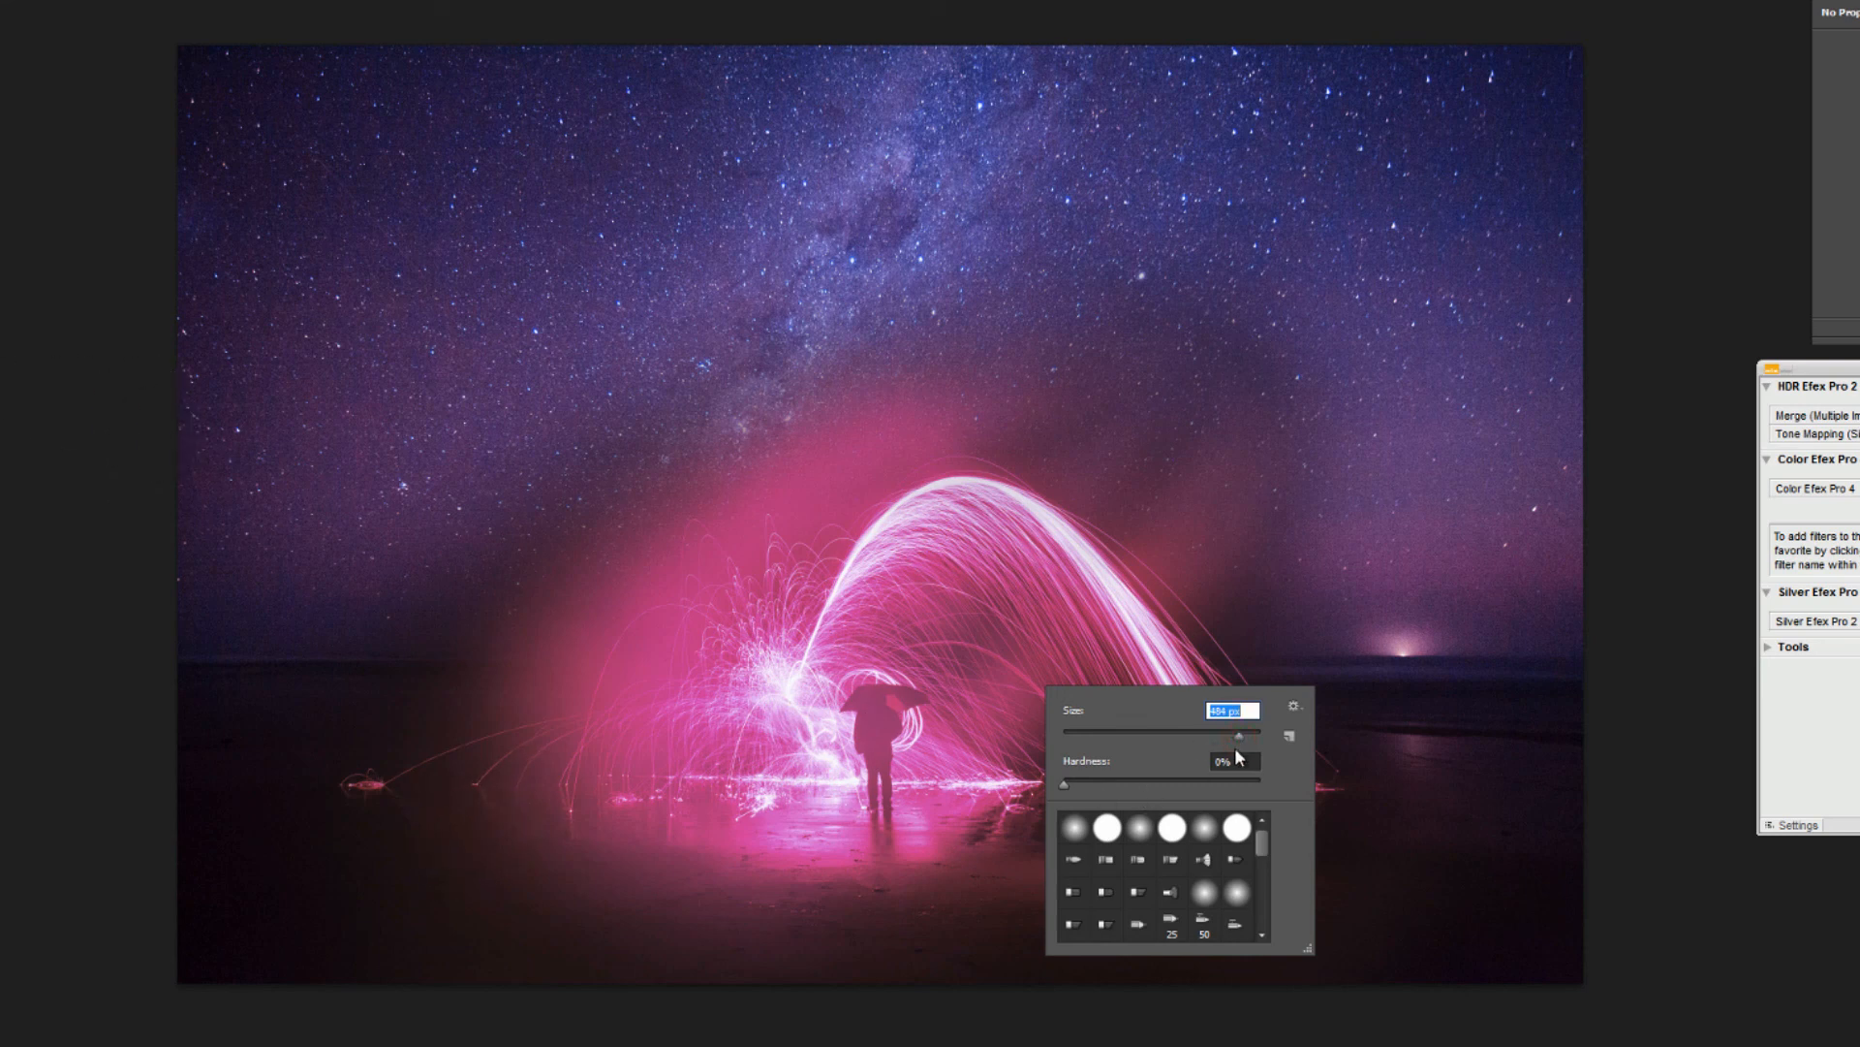
{"action": "left_click", "coordinate": [309, 875]}
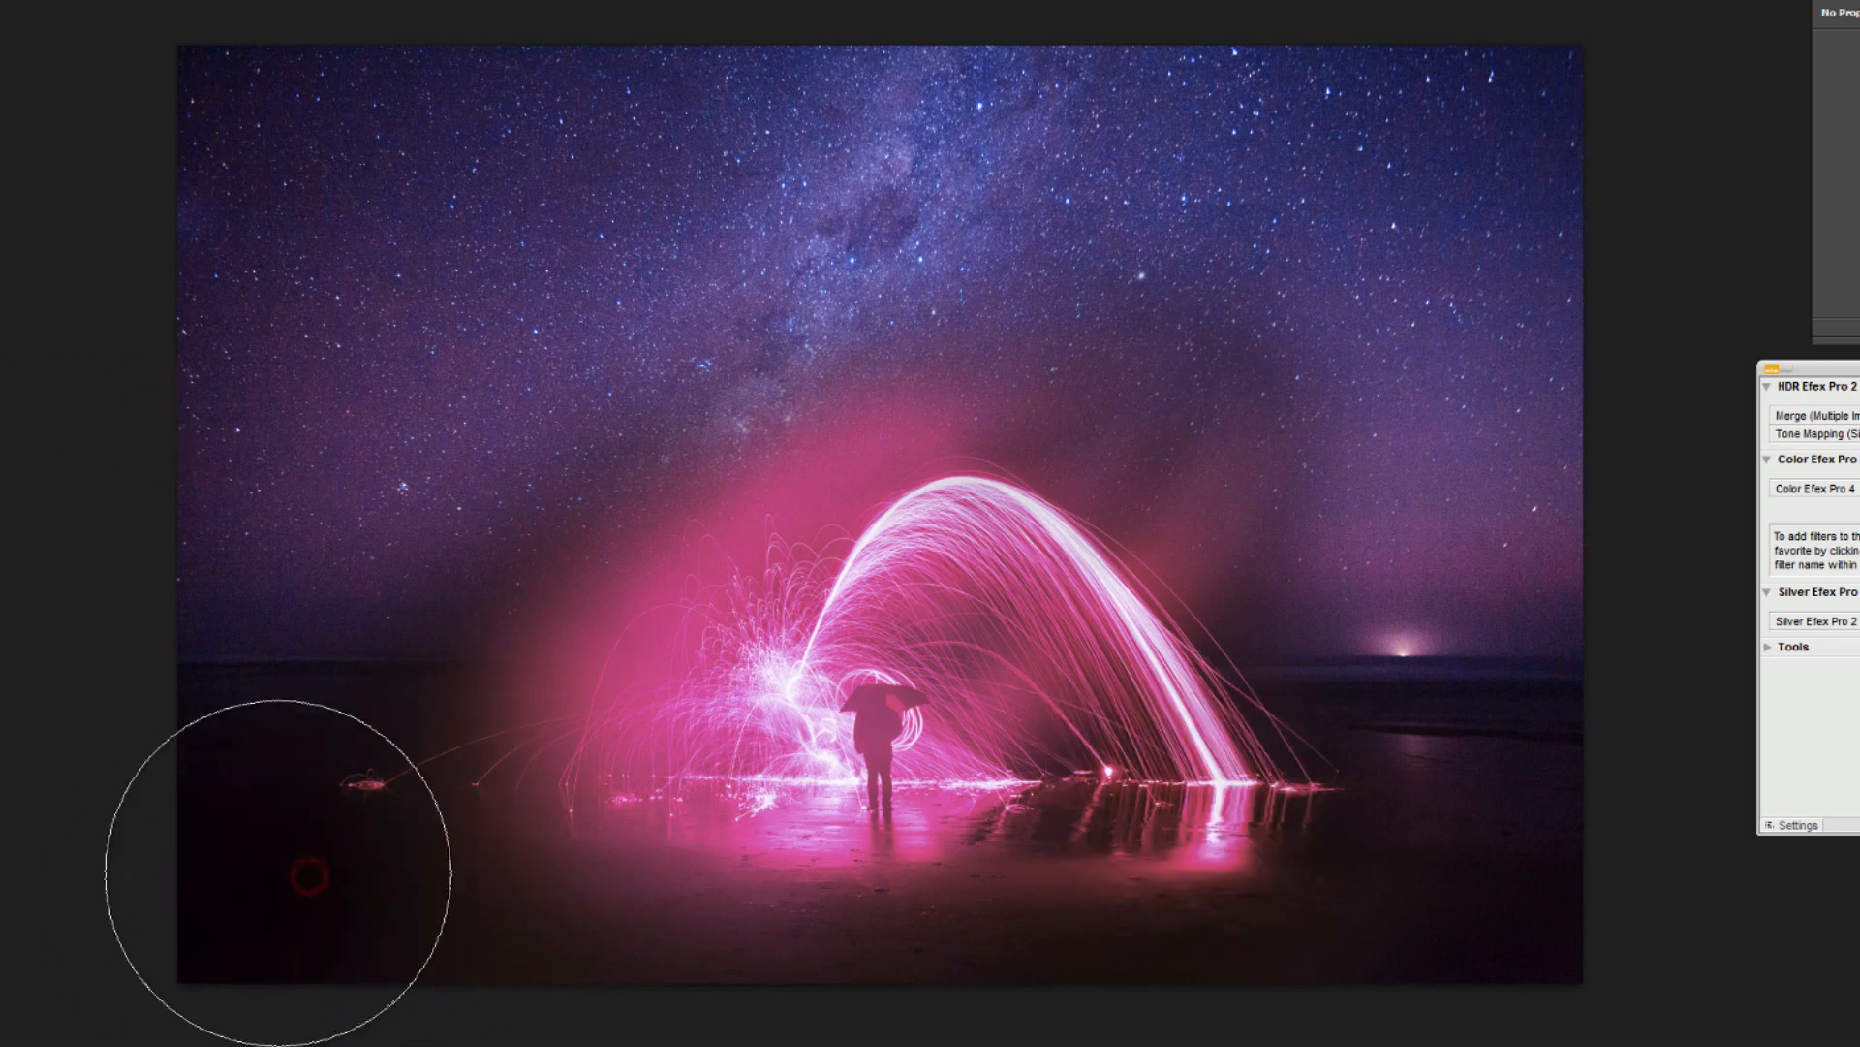
{"action": "mouse_move", "coordinate": [1495, 884]}
{"action": "left_mouse_down"}
{"action": "mouse_move", "coordinate": [1437, 872]}
{"action": "mouse_move", "coordinate": [1417, 844]}
{"action": "mouse_move", "coordinate": [1264, 1021]}
{"action": "mouse_move", "coordinate": [836, 1045]}
{"action": "left_mouse_up"}
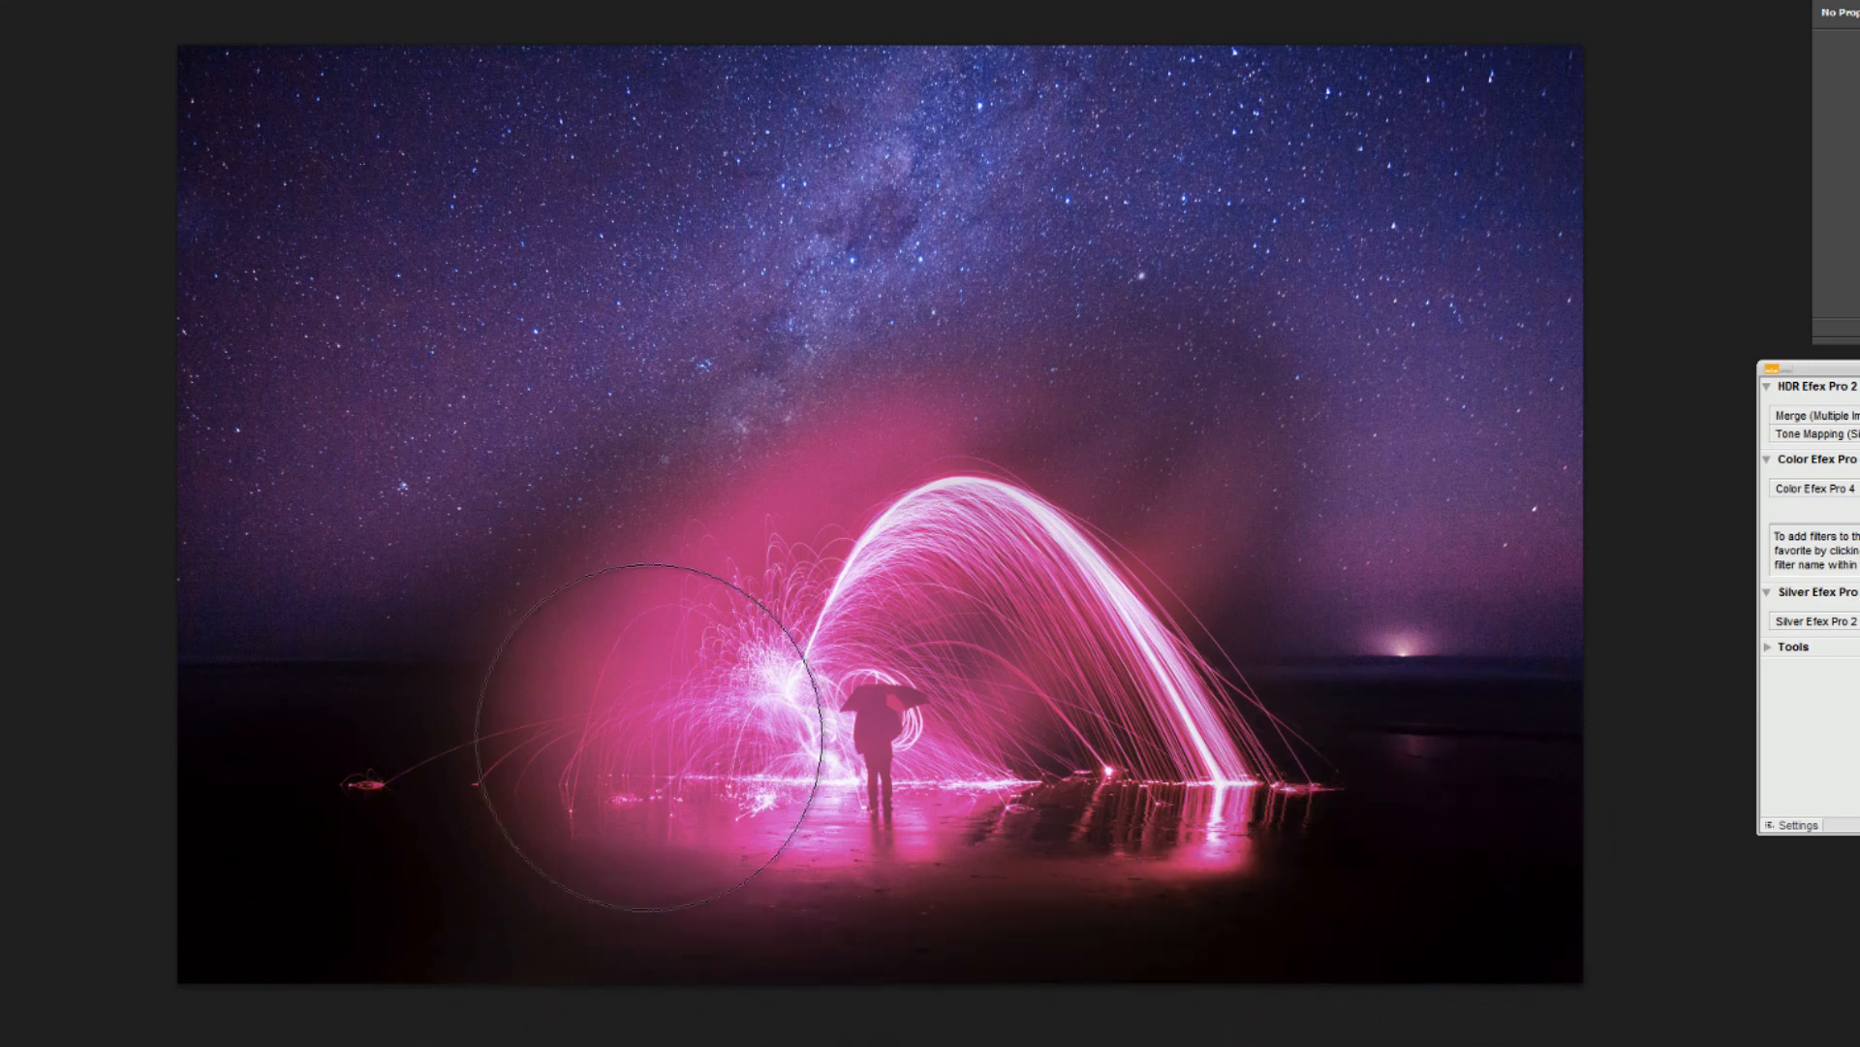